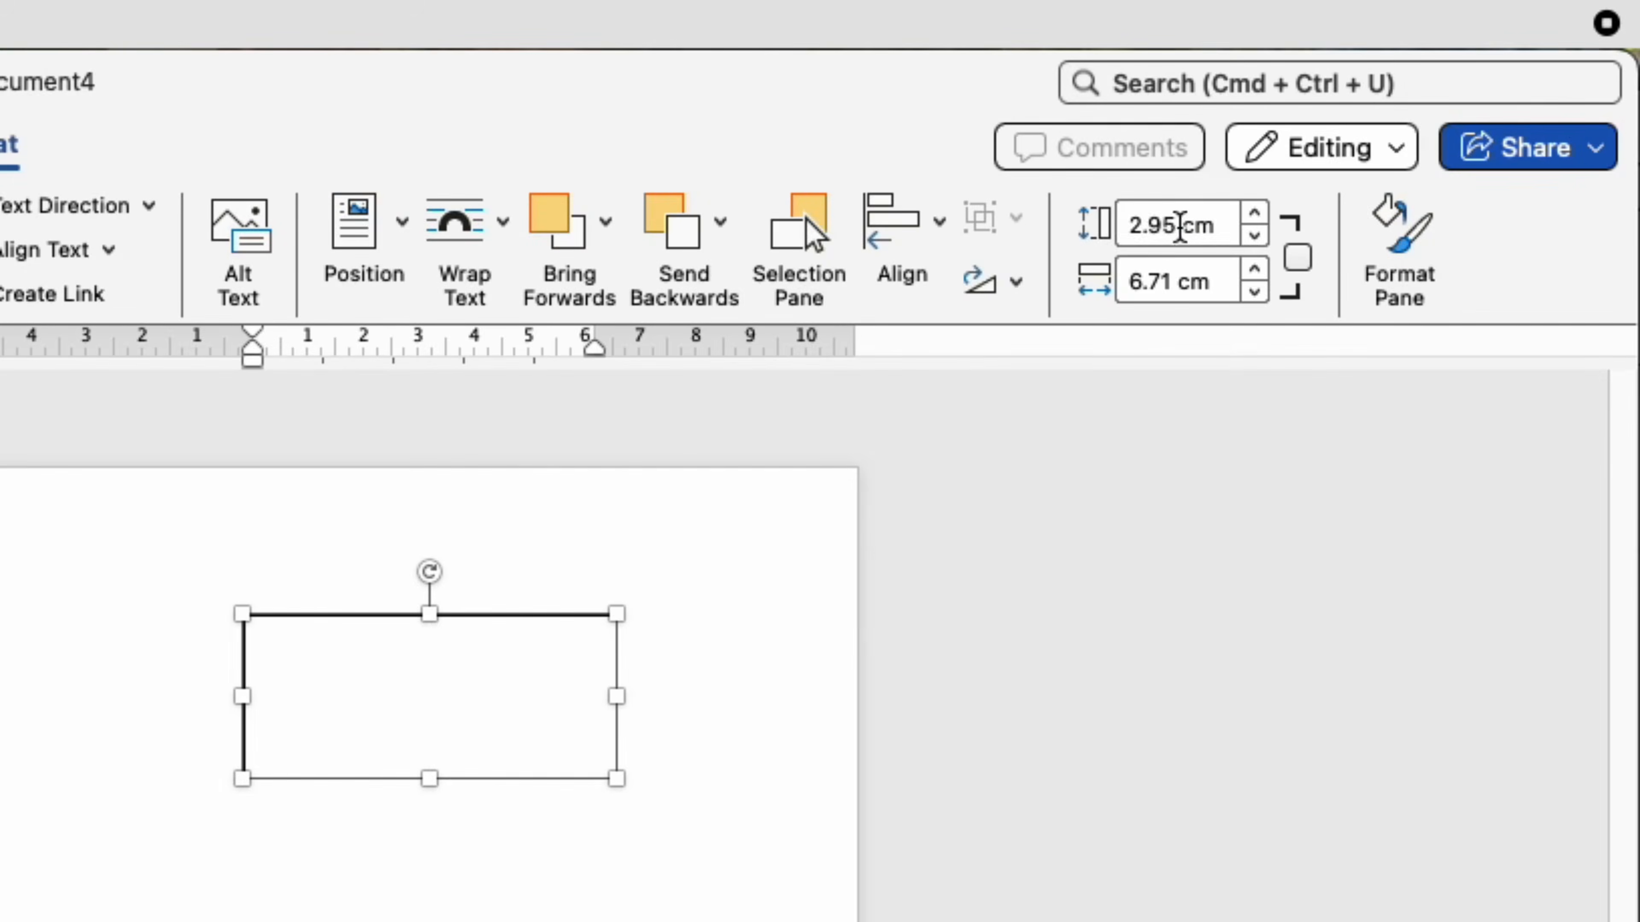
- Set the rectangle's height to 3.1 cm and its width to 6.33 cm
double_click(1382, 114)
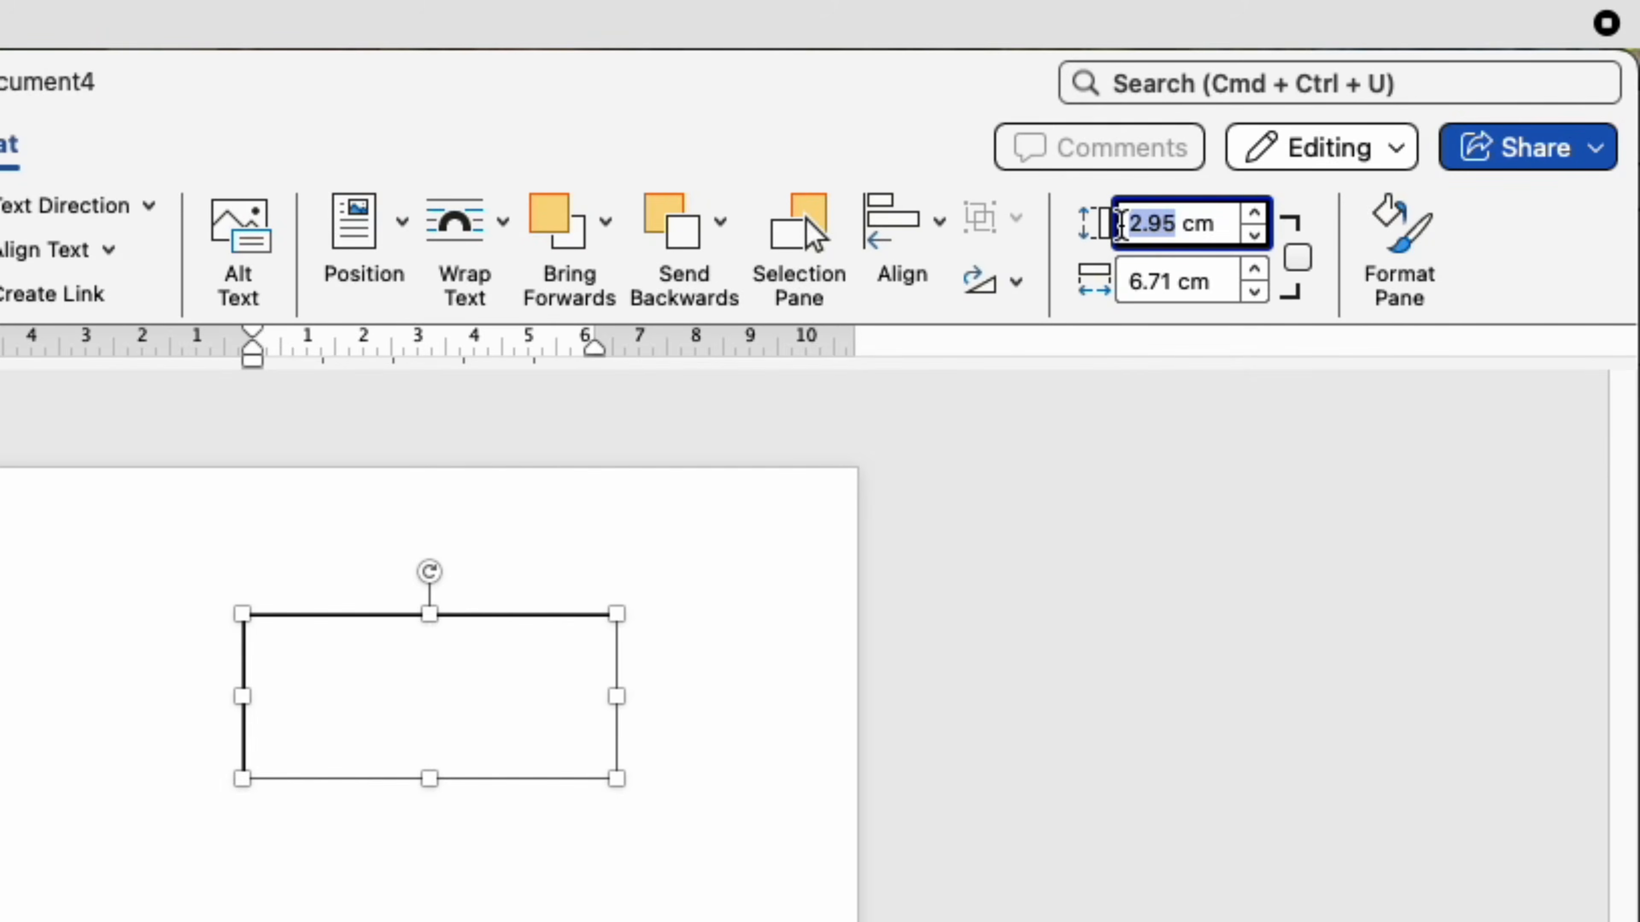
text(3.10)
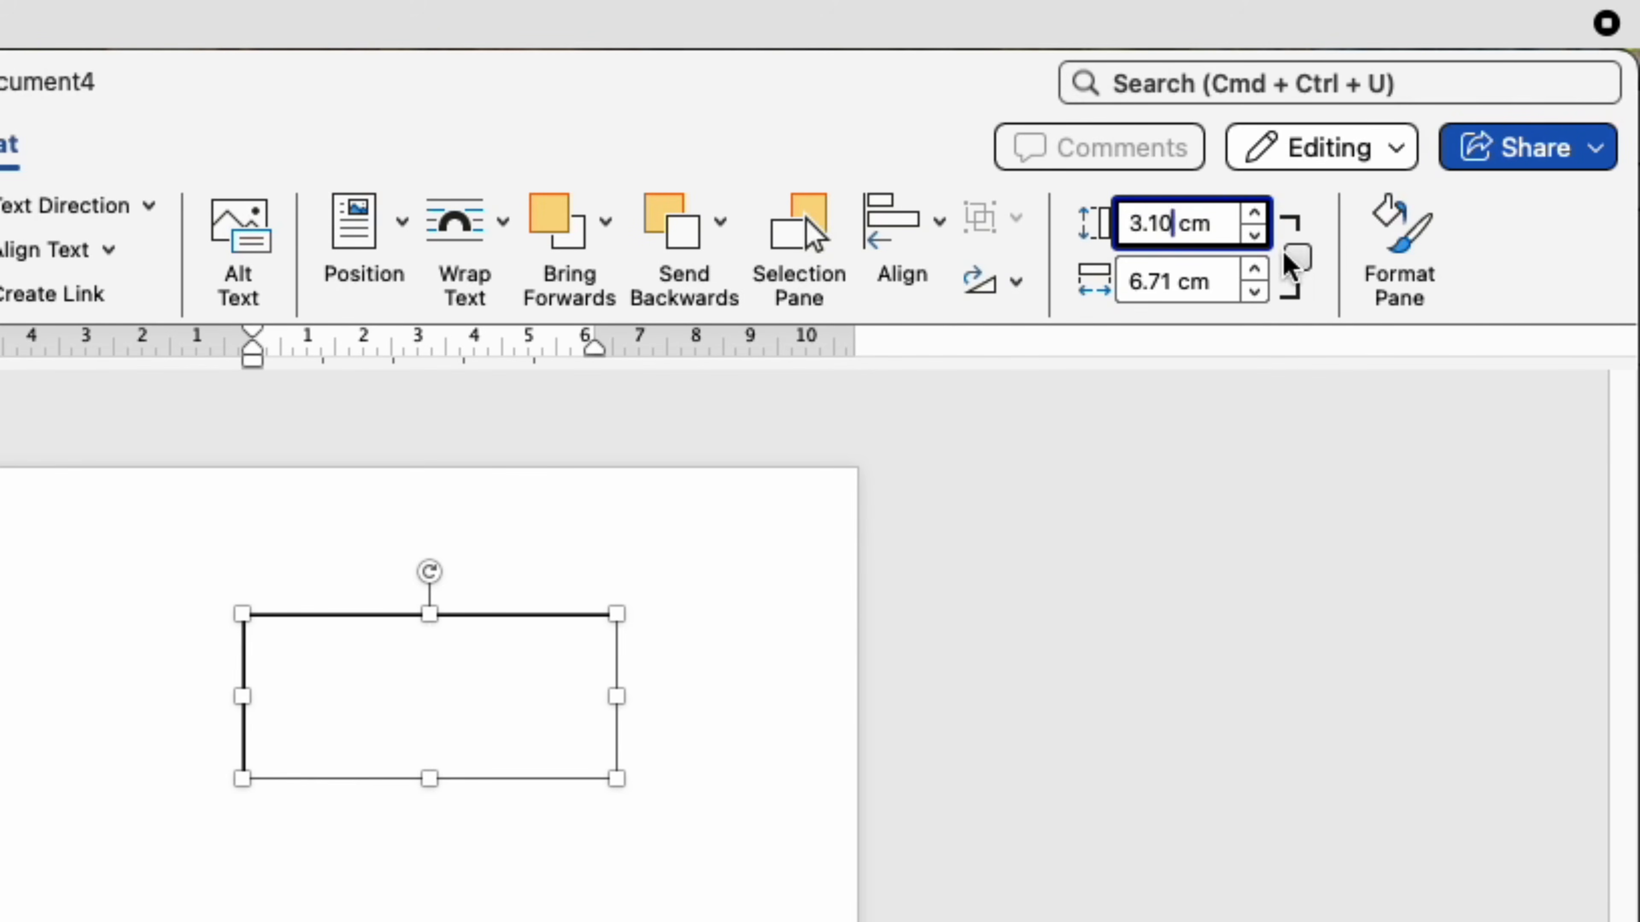
drag(1211, 282, 1115, 278)
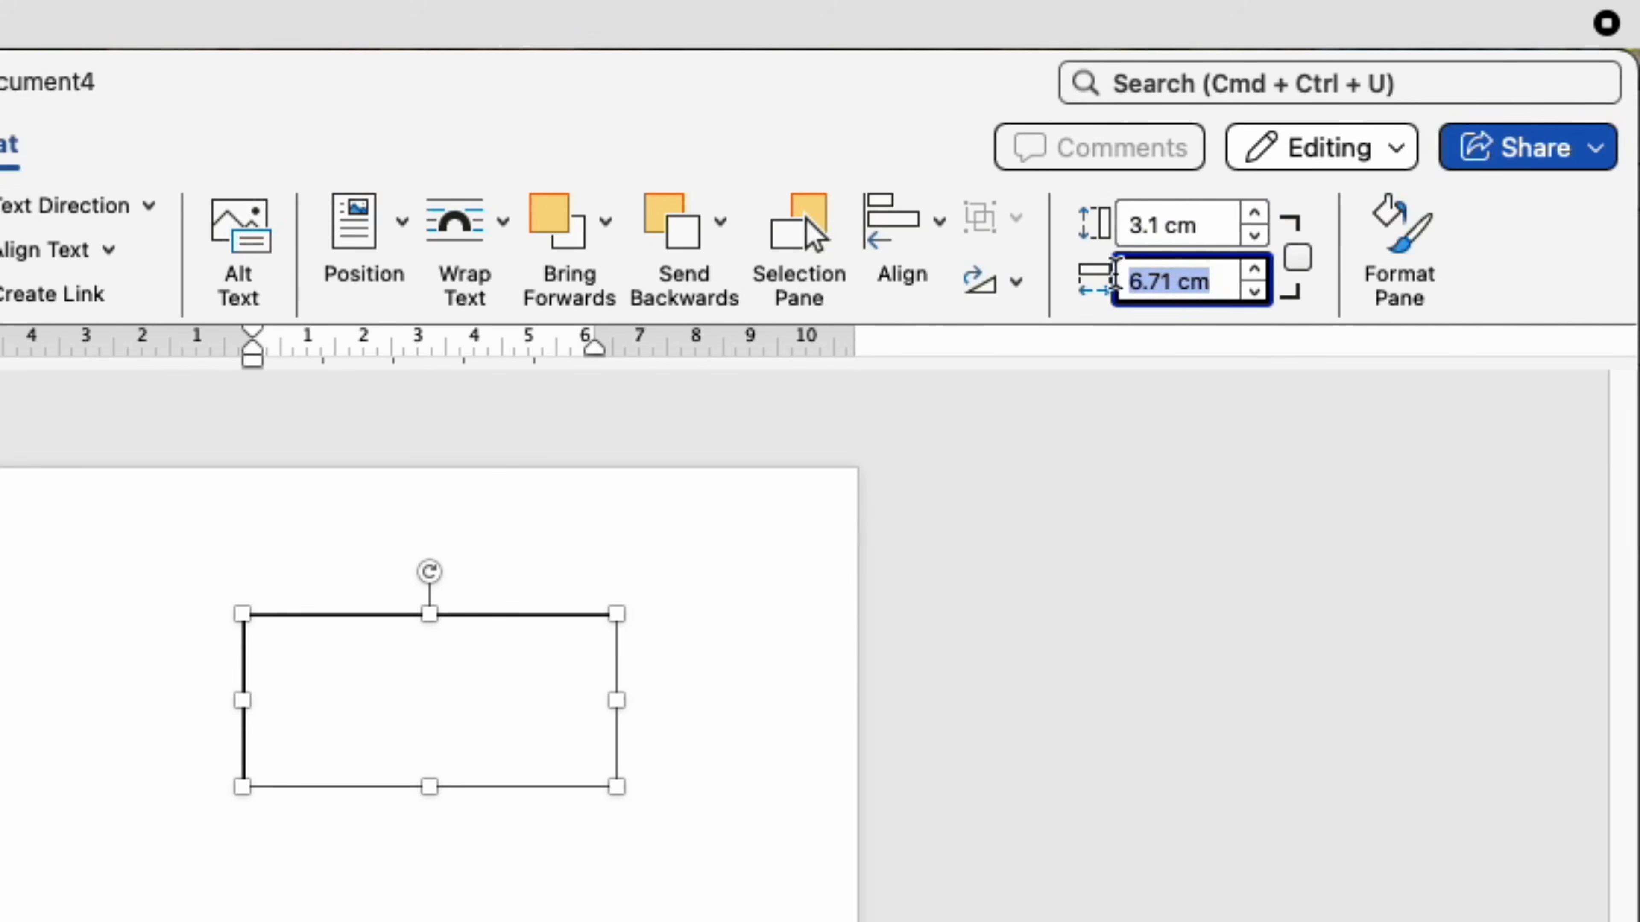
text(6.33)
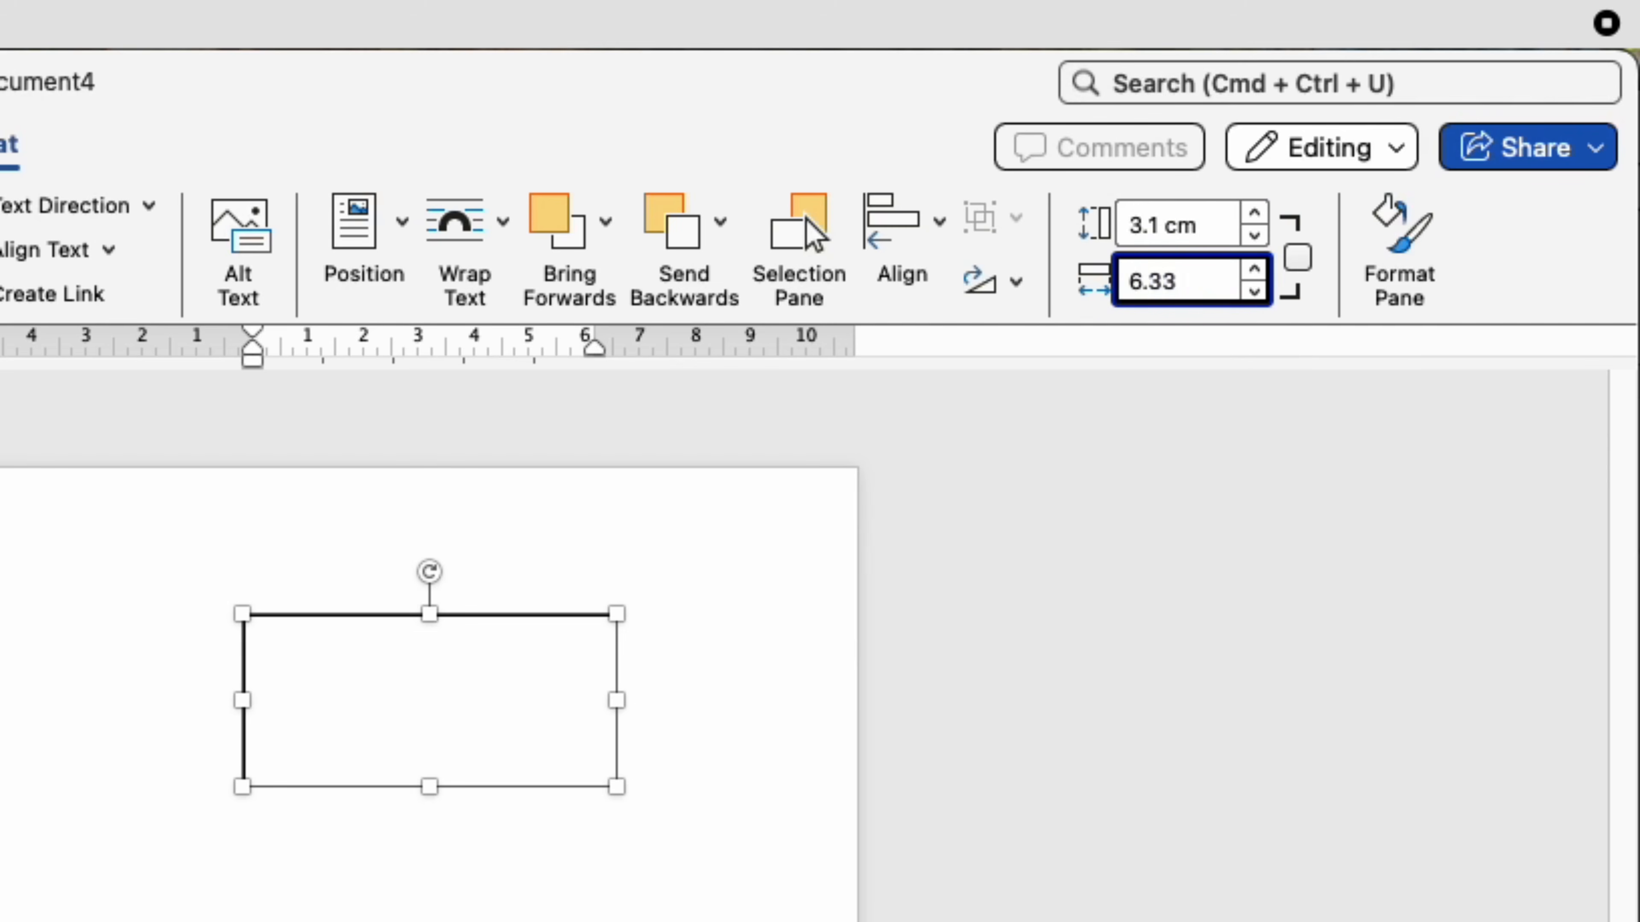
key(Return)
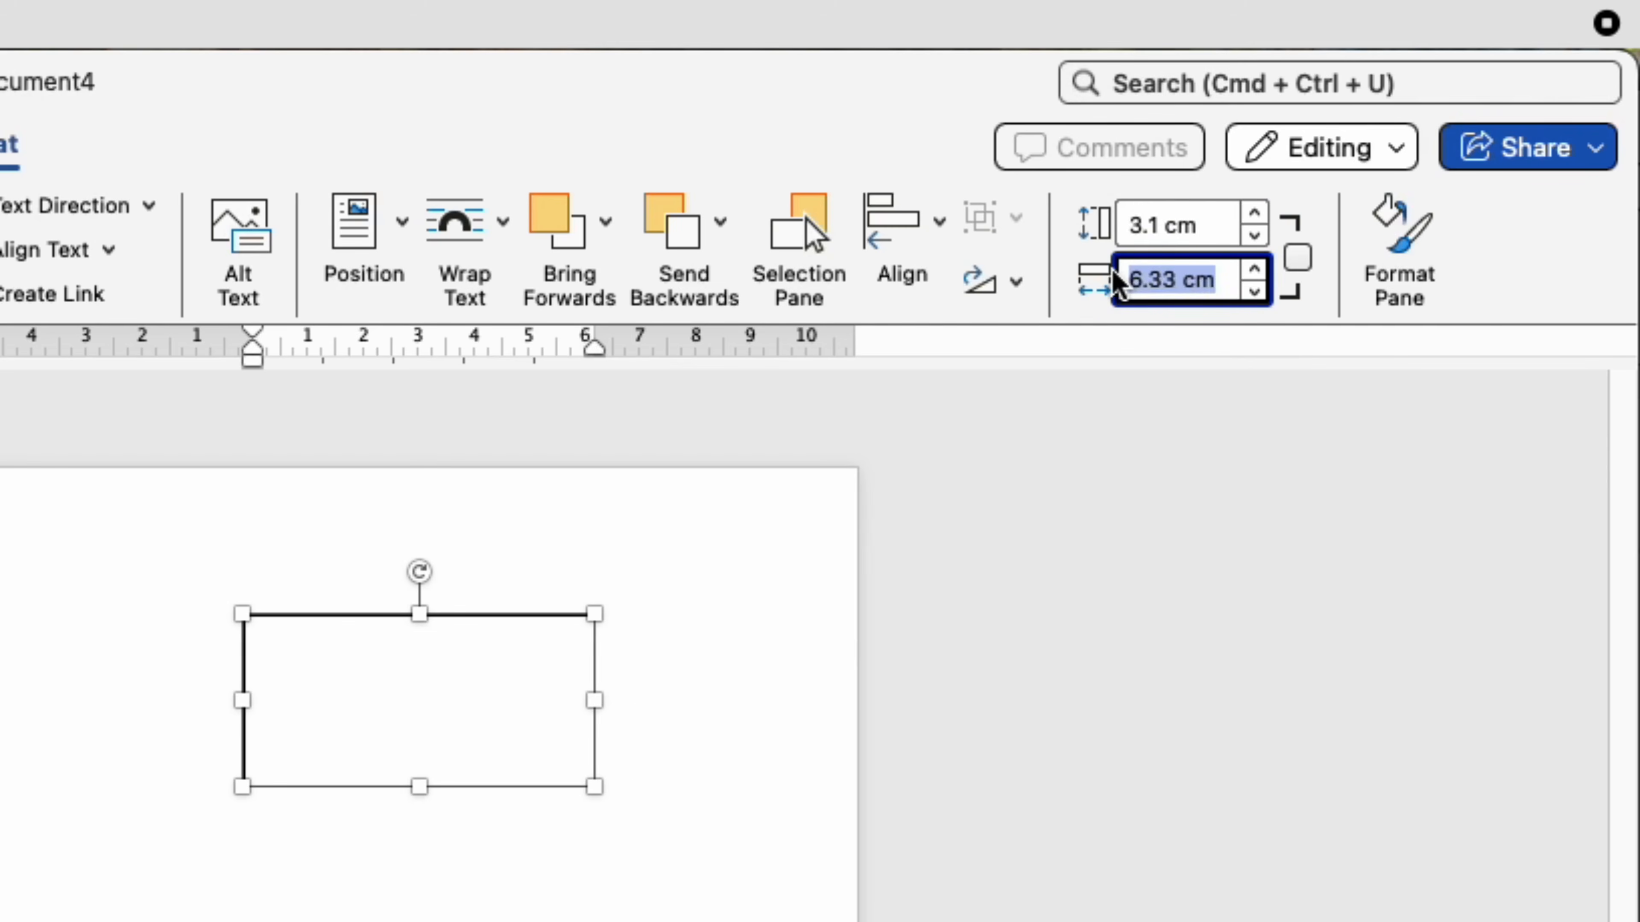
click(687, 761)
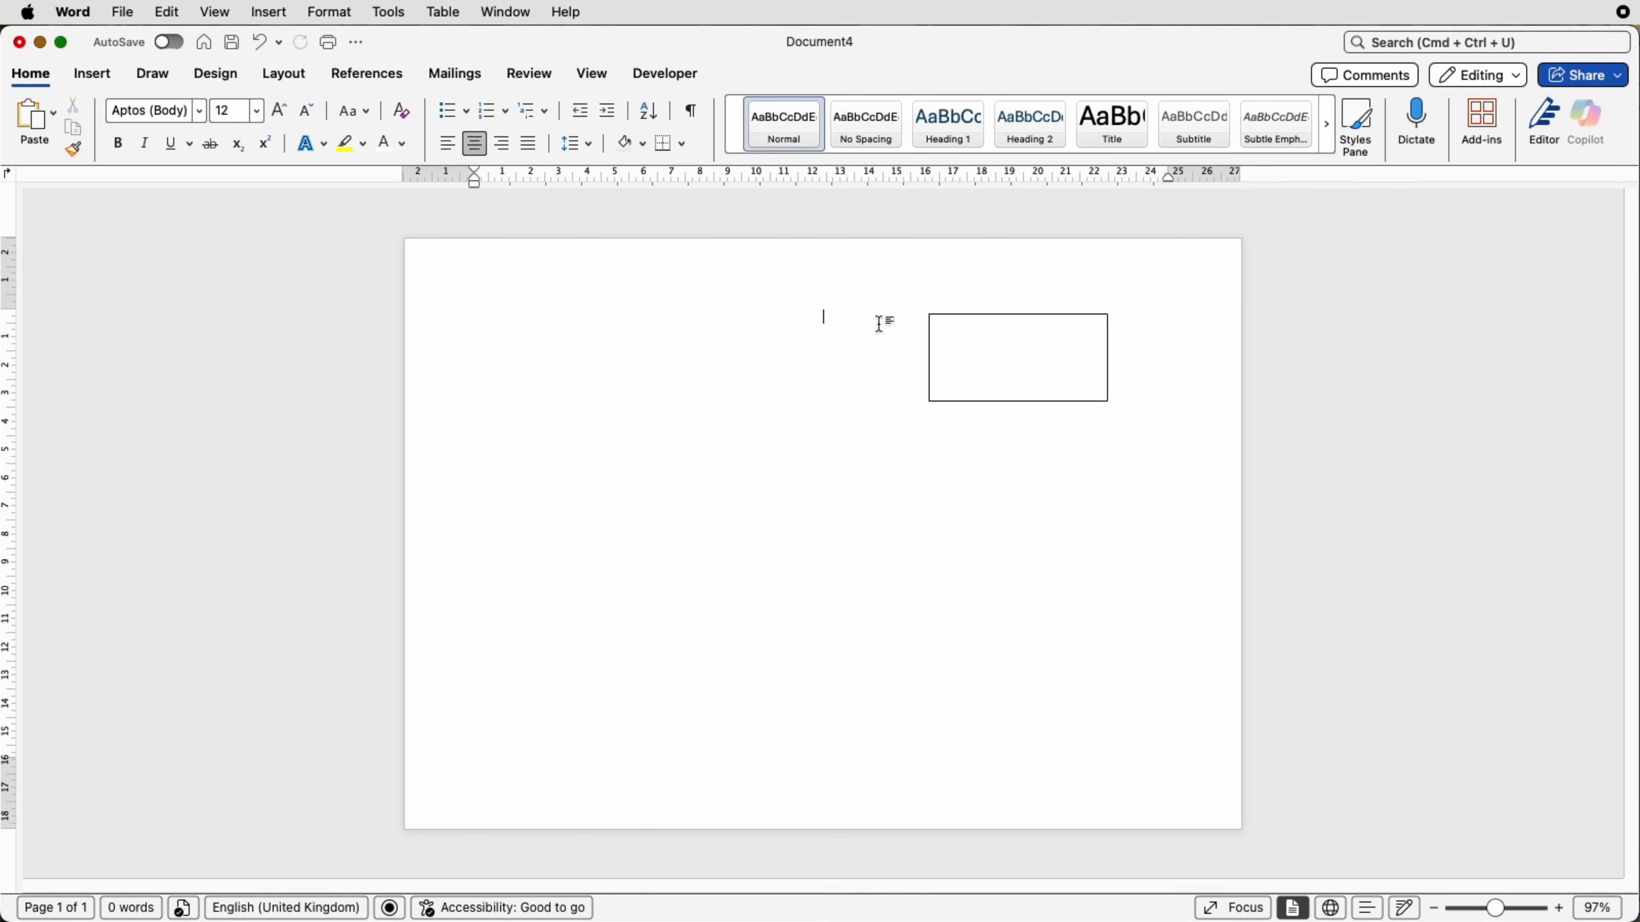
click(92, 76)
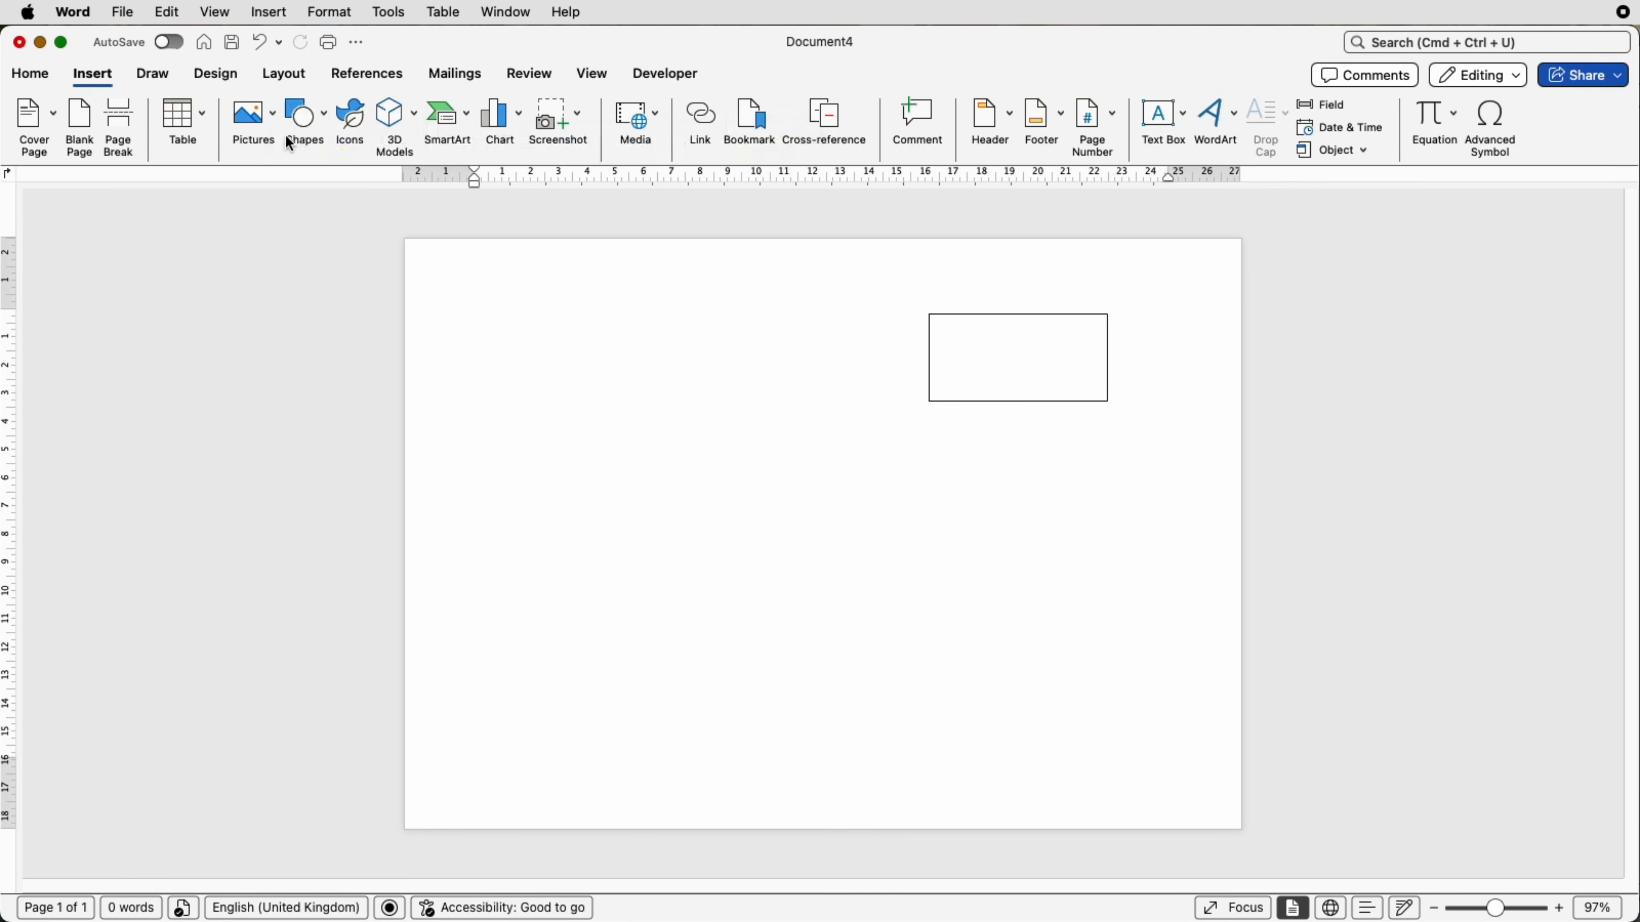
click(324, 128)
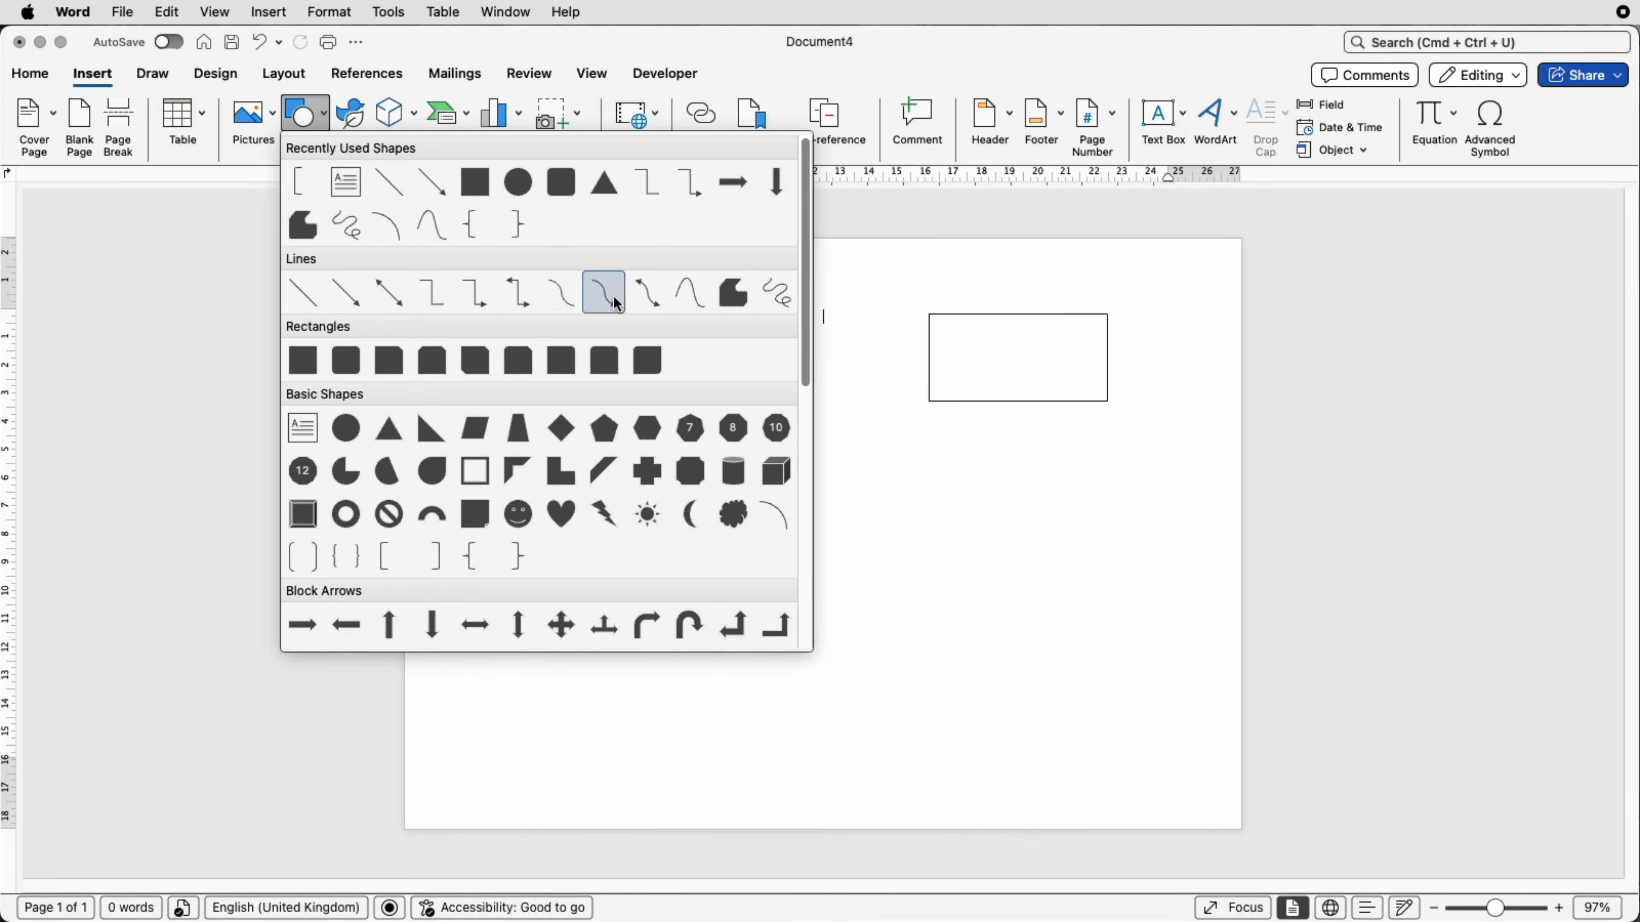
click(325, 116)
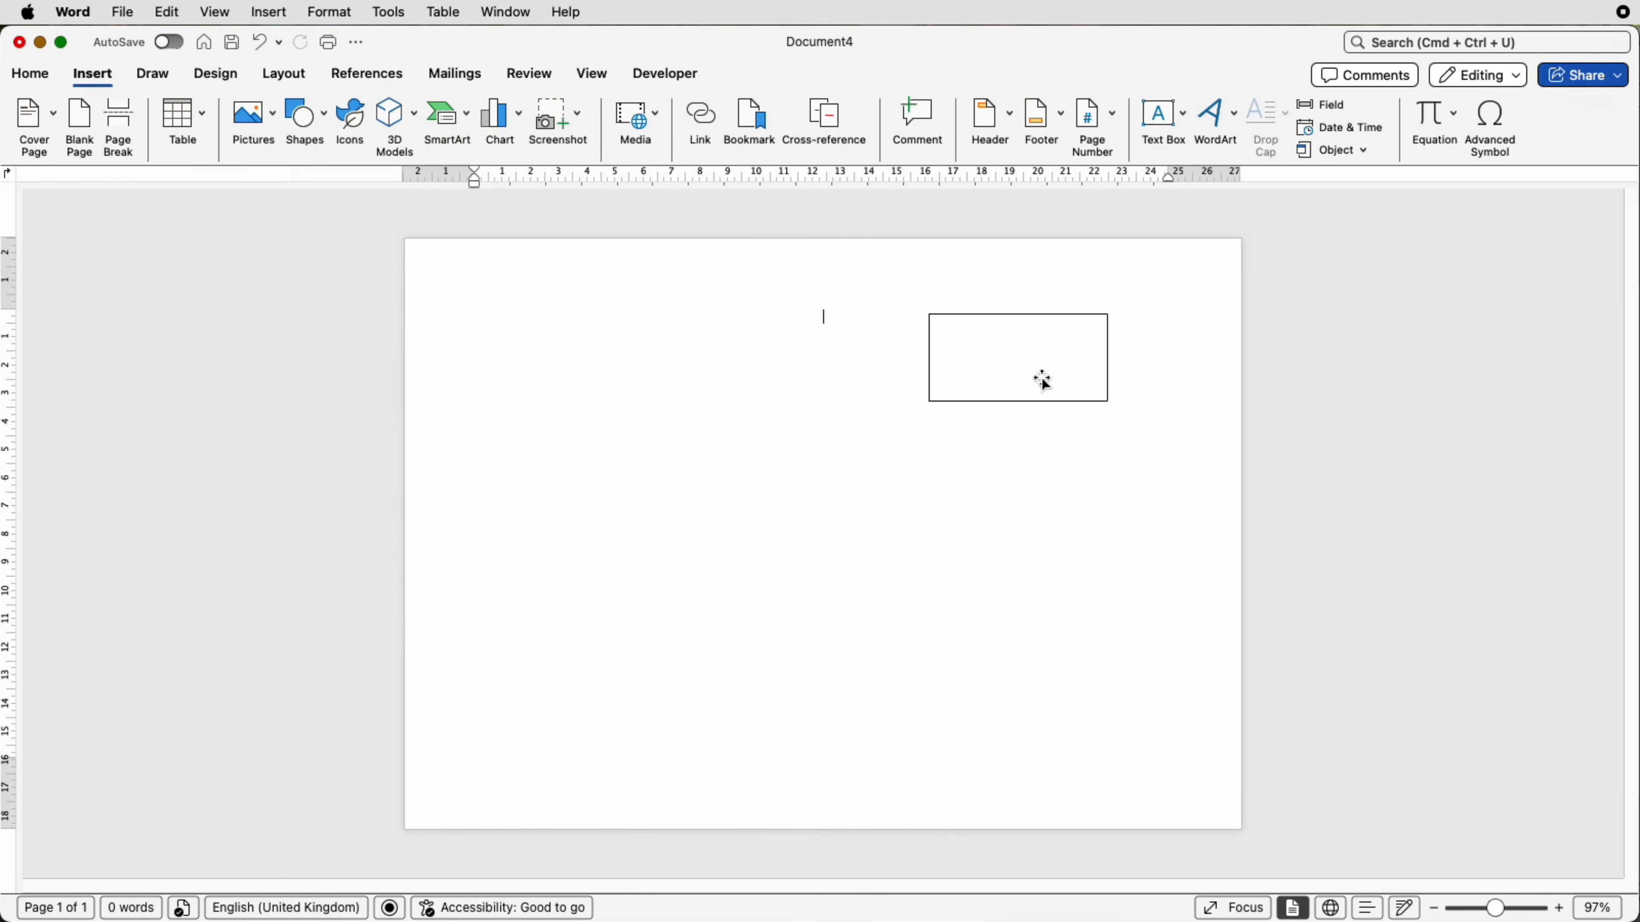
- Open the rectangle's line formatting settings
click(1057, 360)
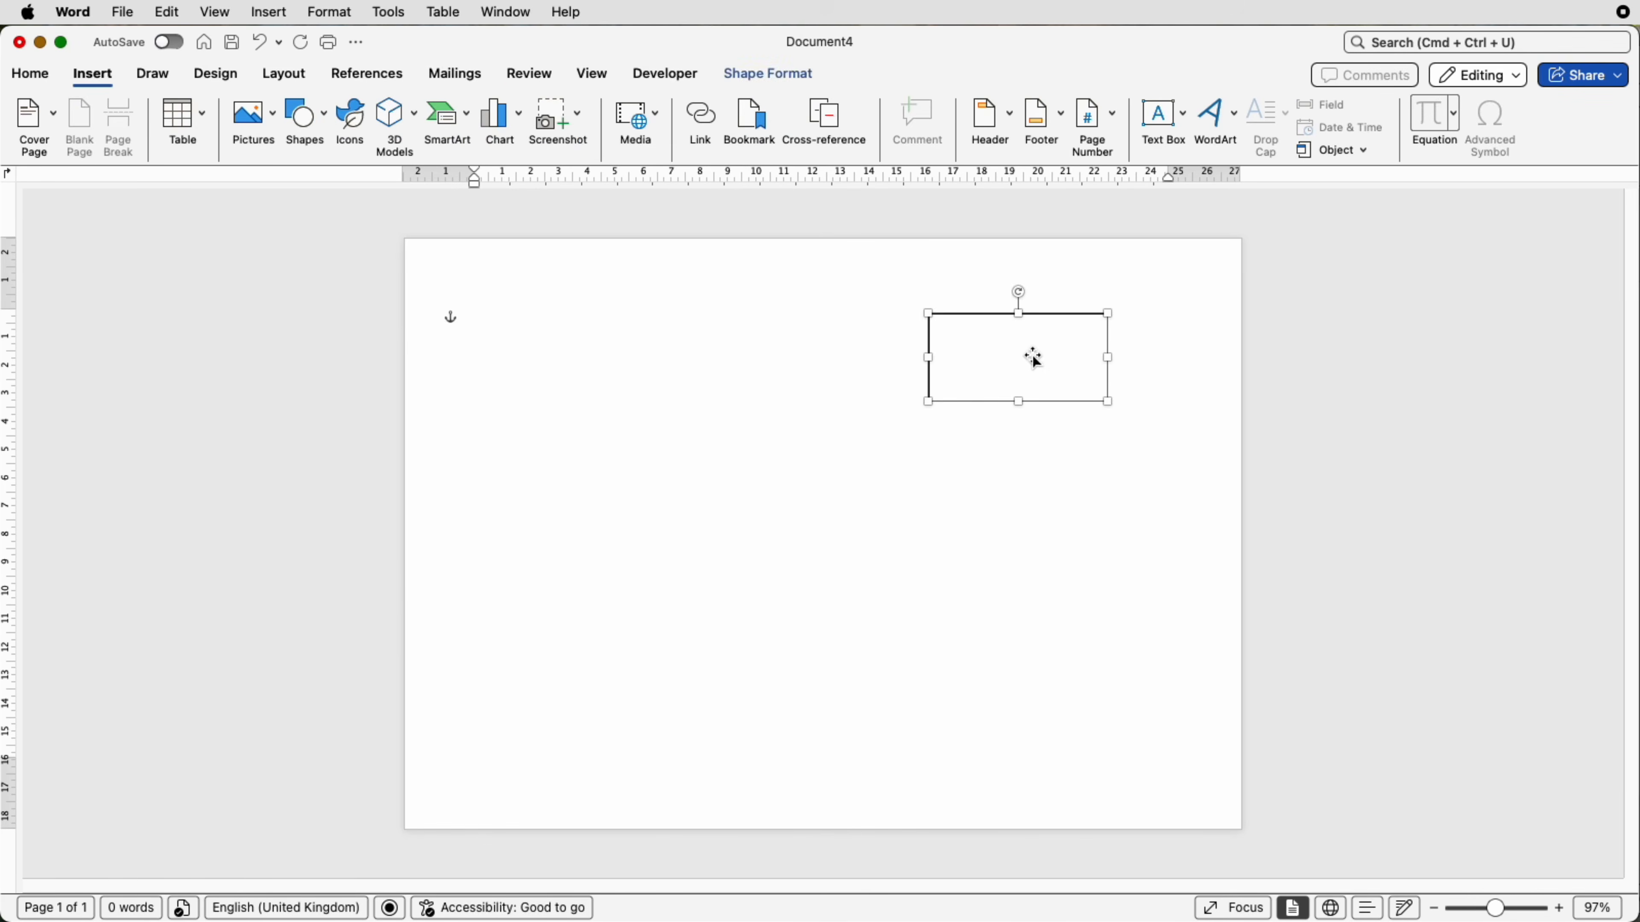
click(770, 76)
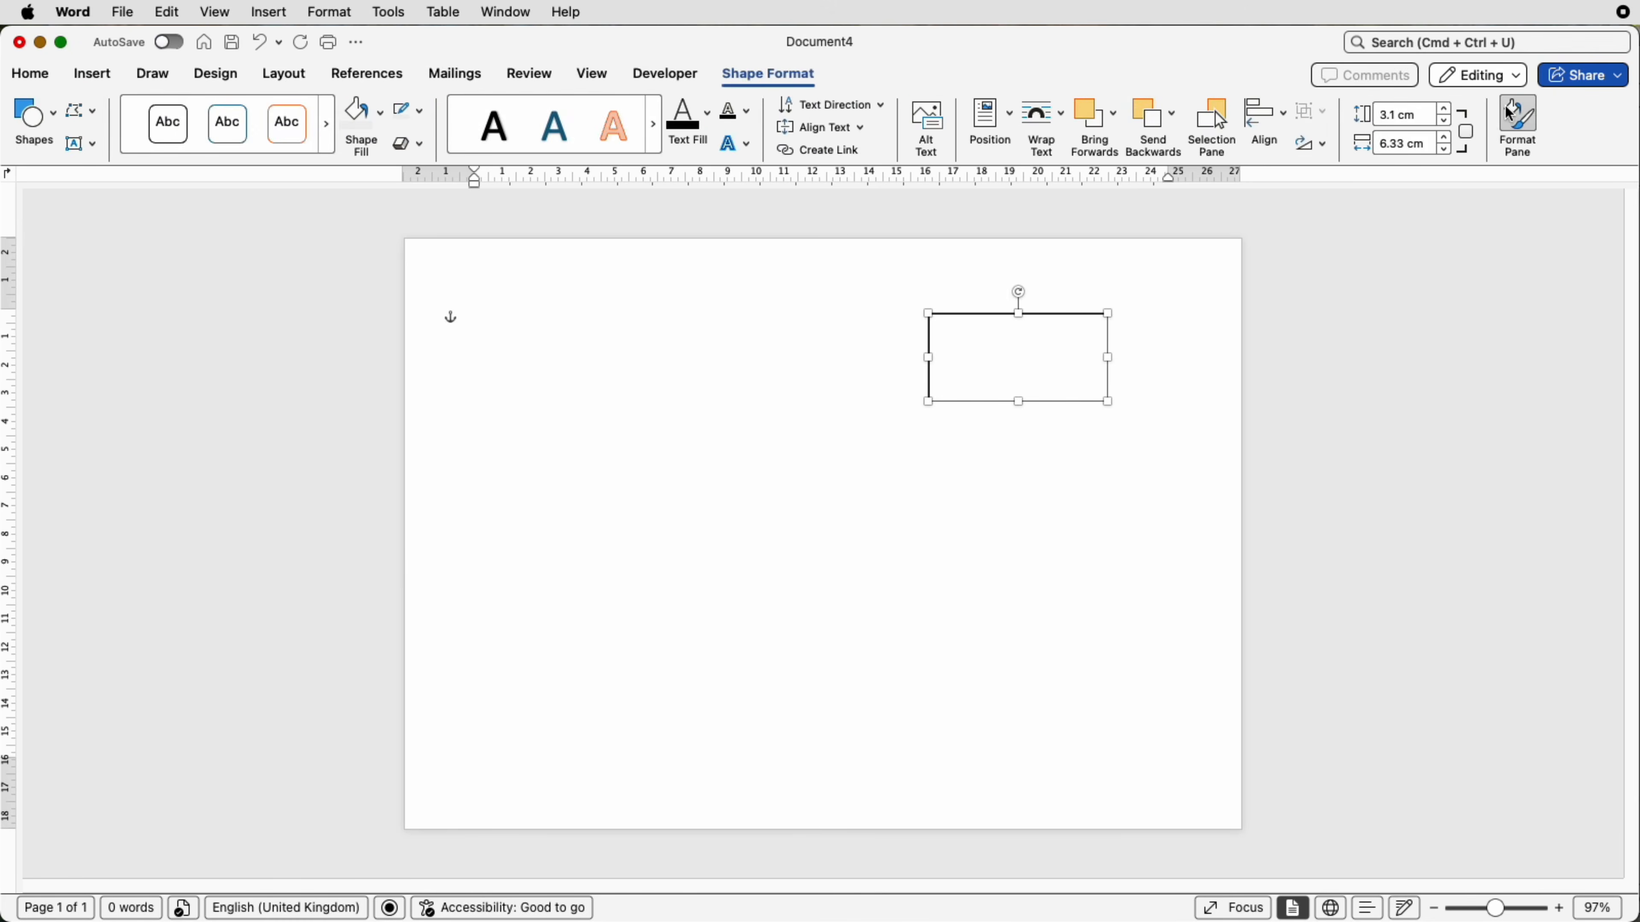
click(1512, 117)
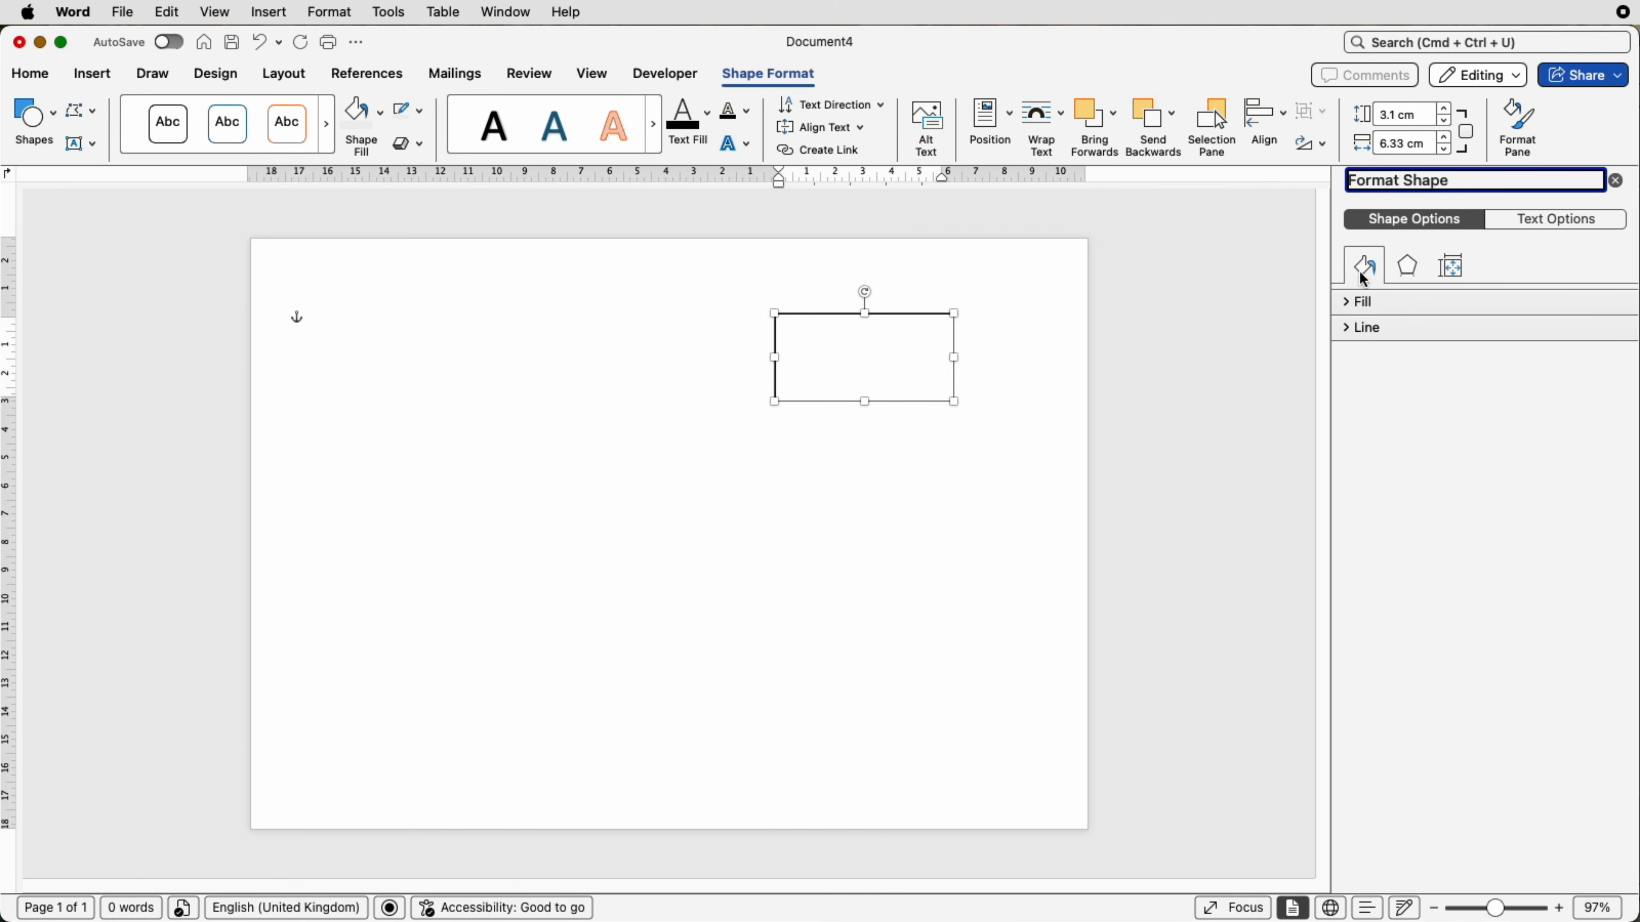
click(1350, 330)
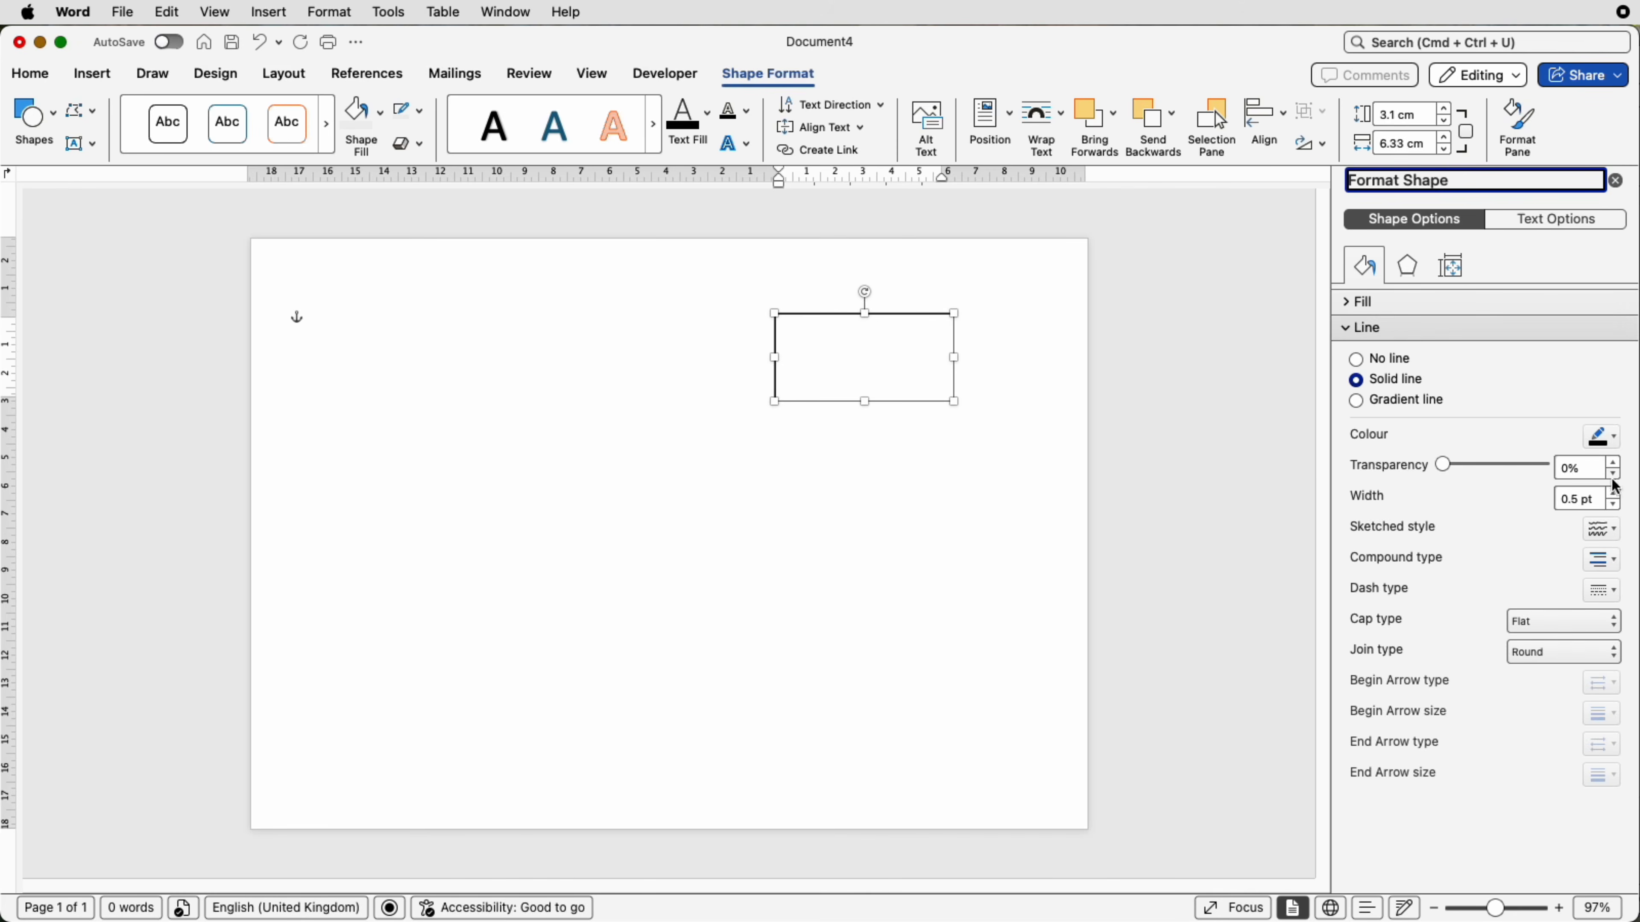
- Try thicker outlines of 1 pt and 3 pt on the rectangle
drag(1594, 496, 1541, 497)
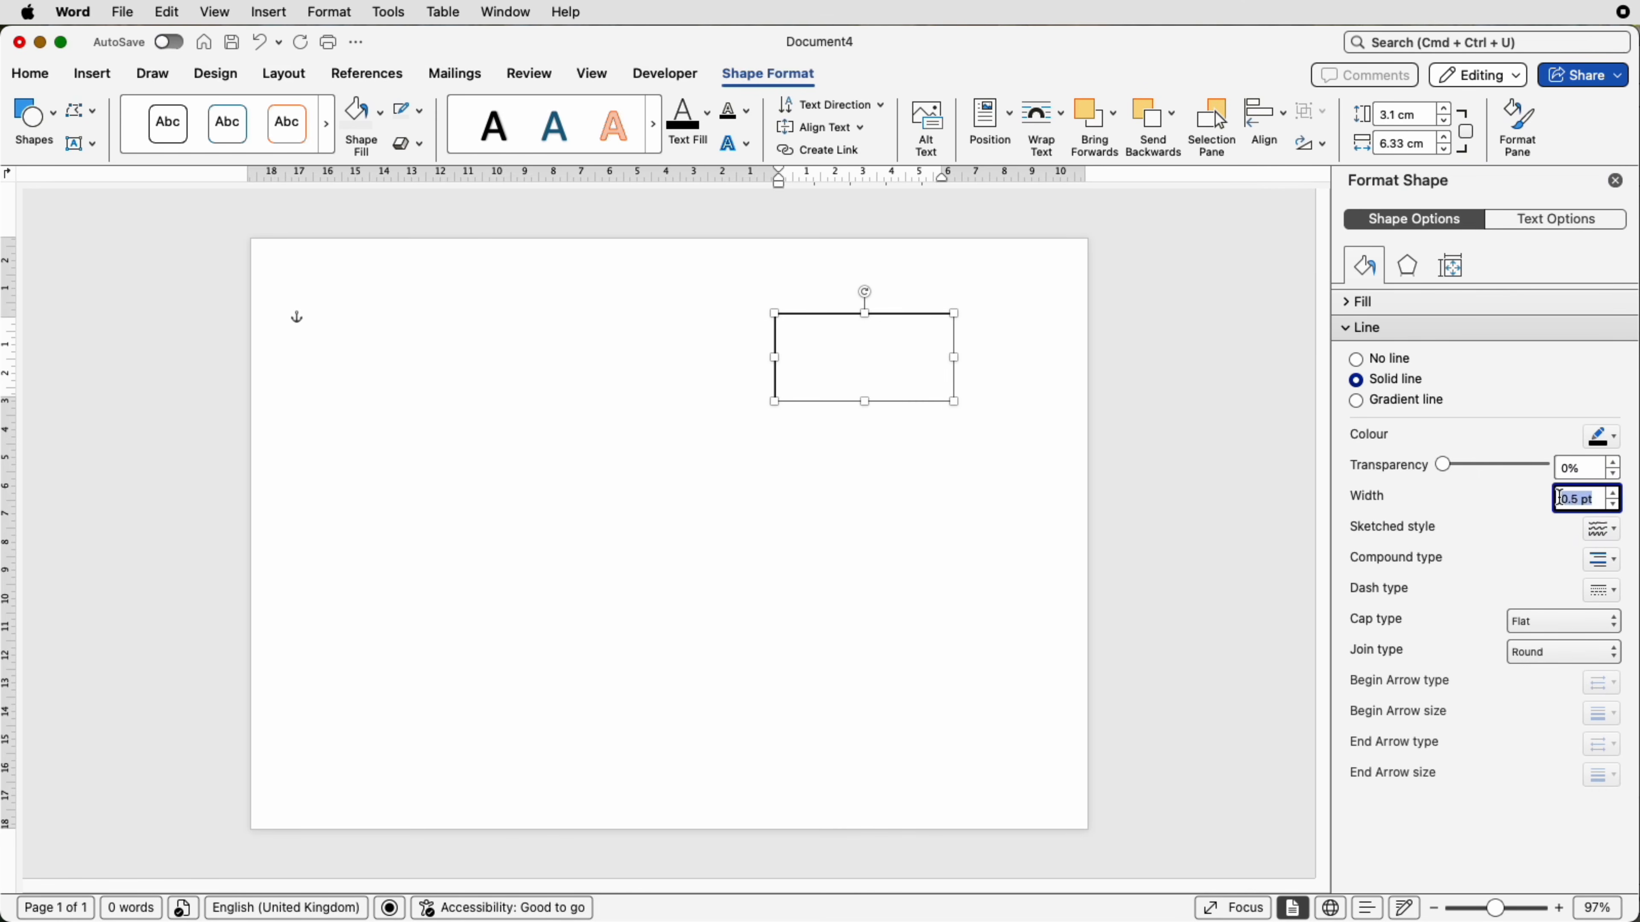
text(1)
key(Return)
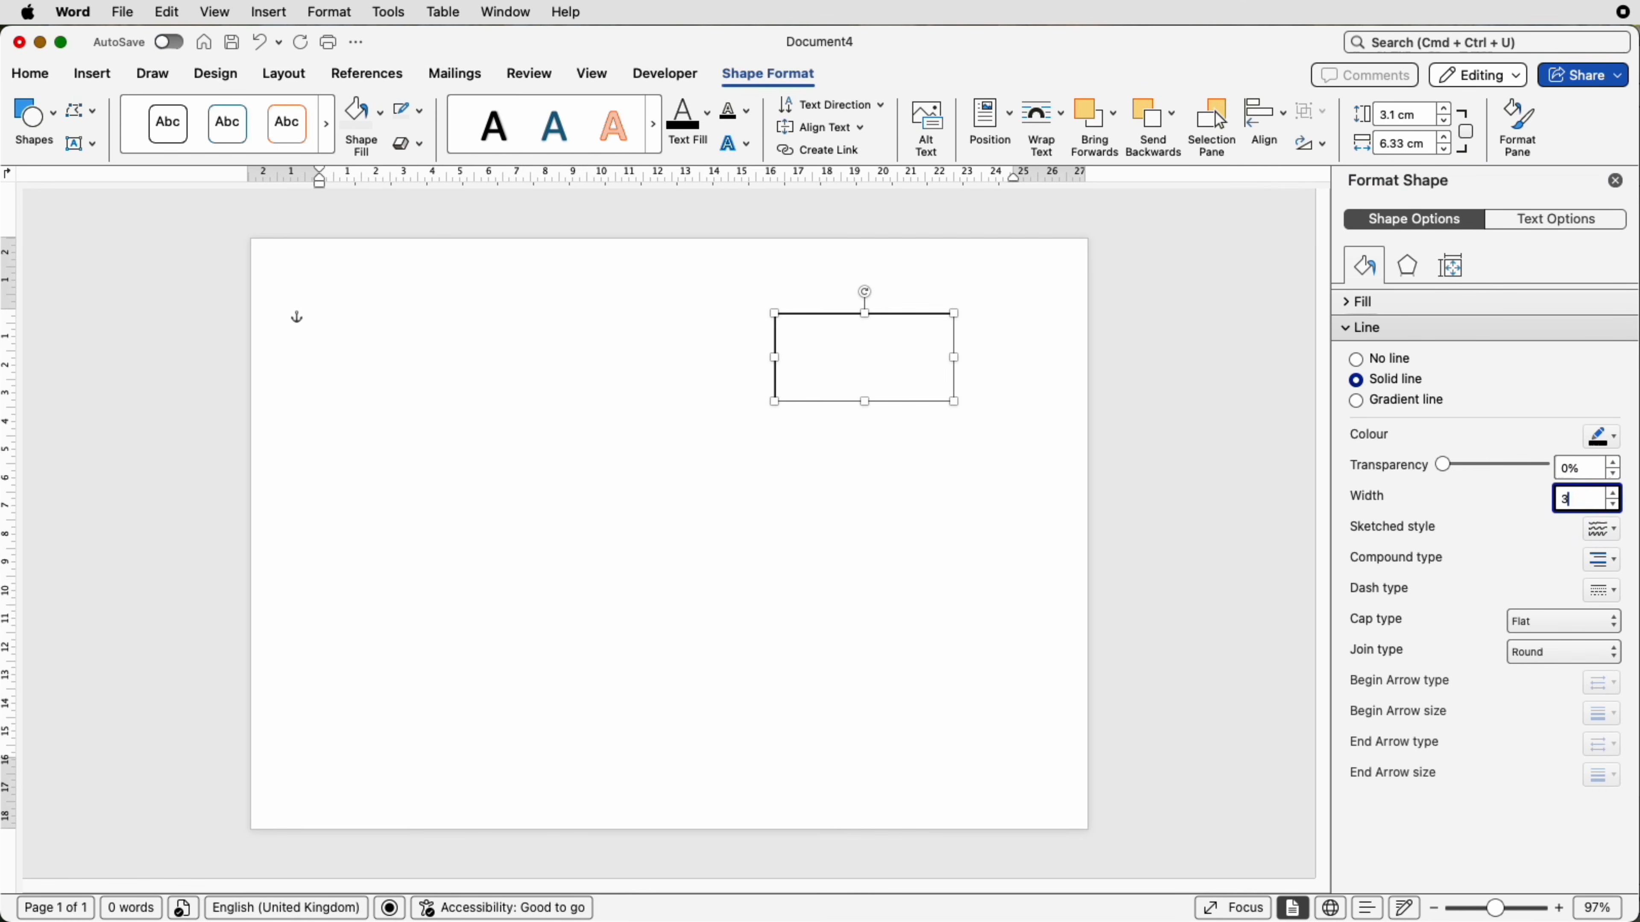
text(3)
click(992, 447)
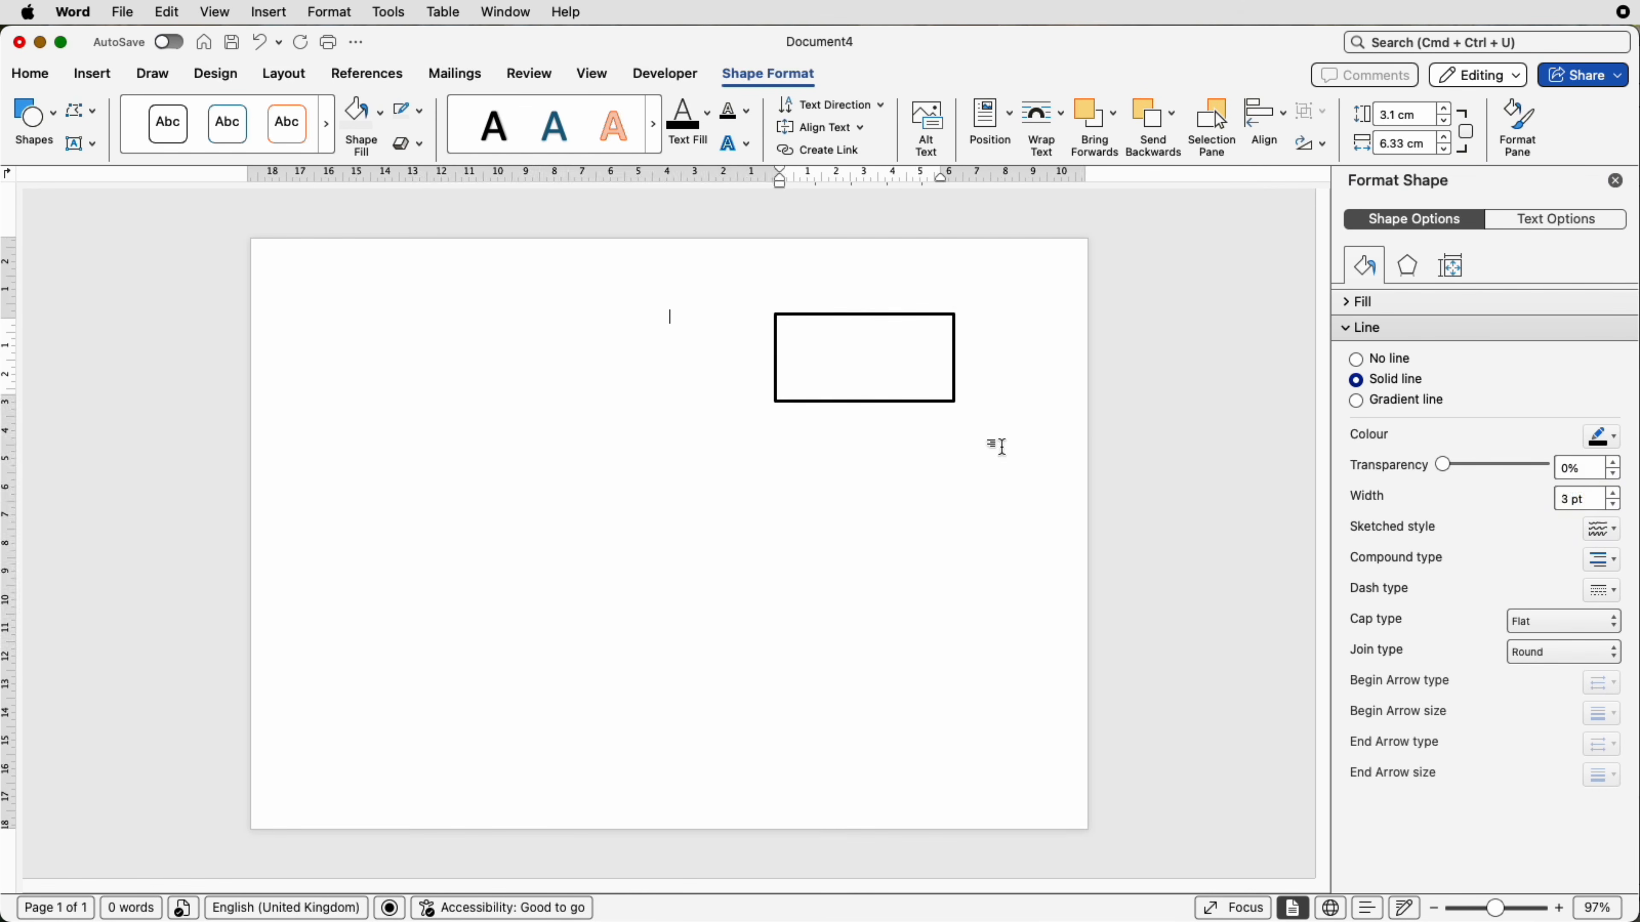
- Undo the 3 pt outline and set the rectangle's outline width to 2 pt
key(super+z)
text(2)
key(Return)
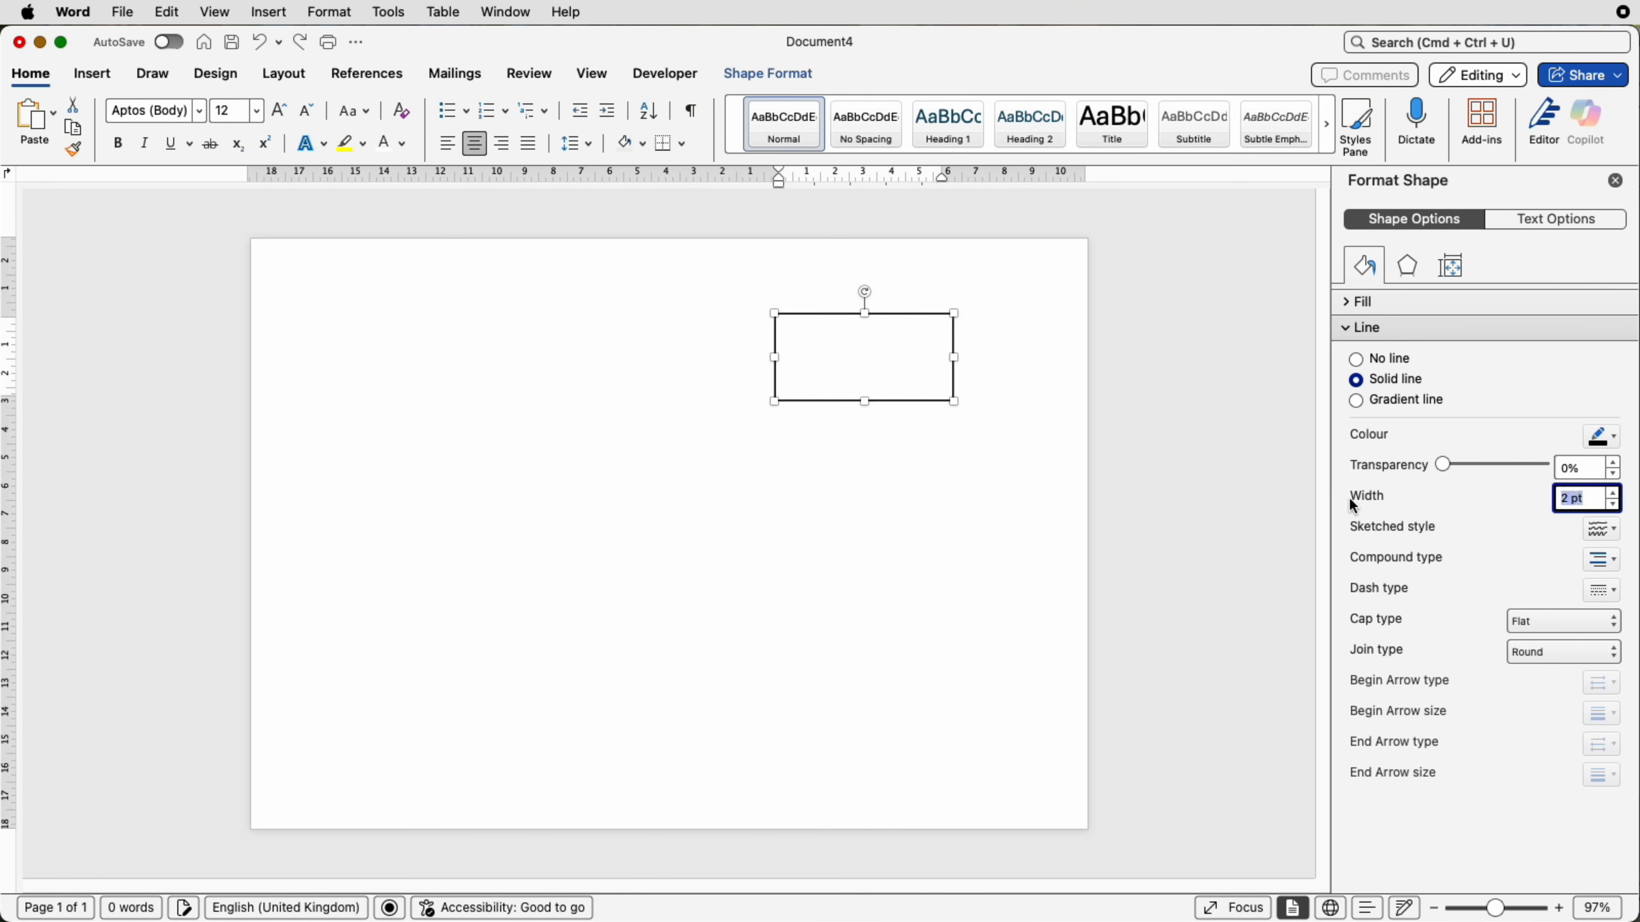
click(1006, 436)
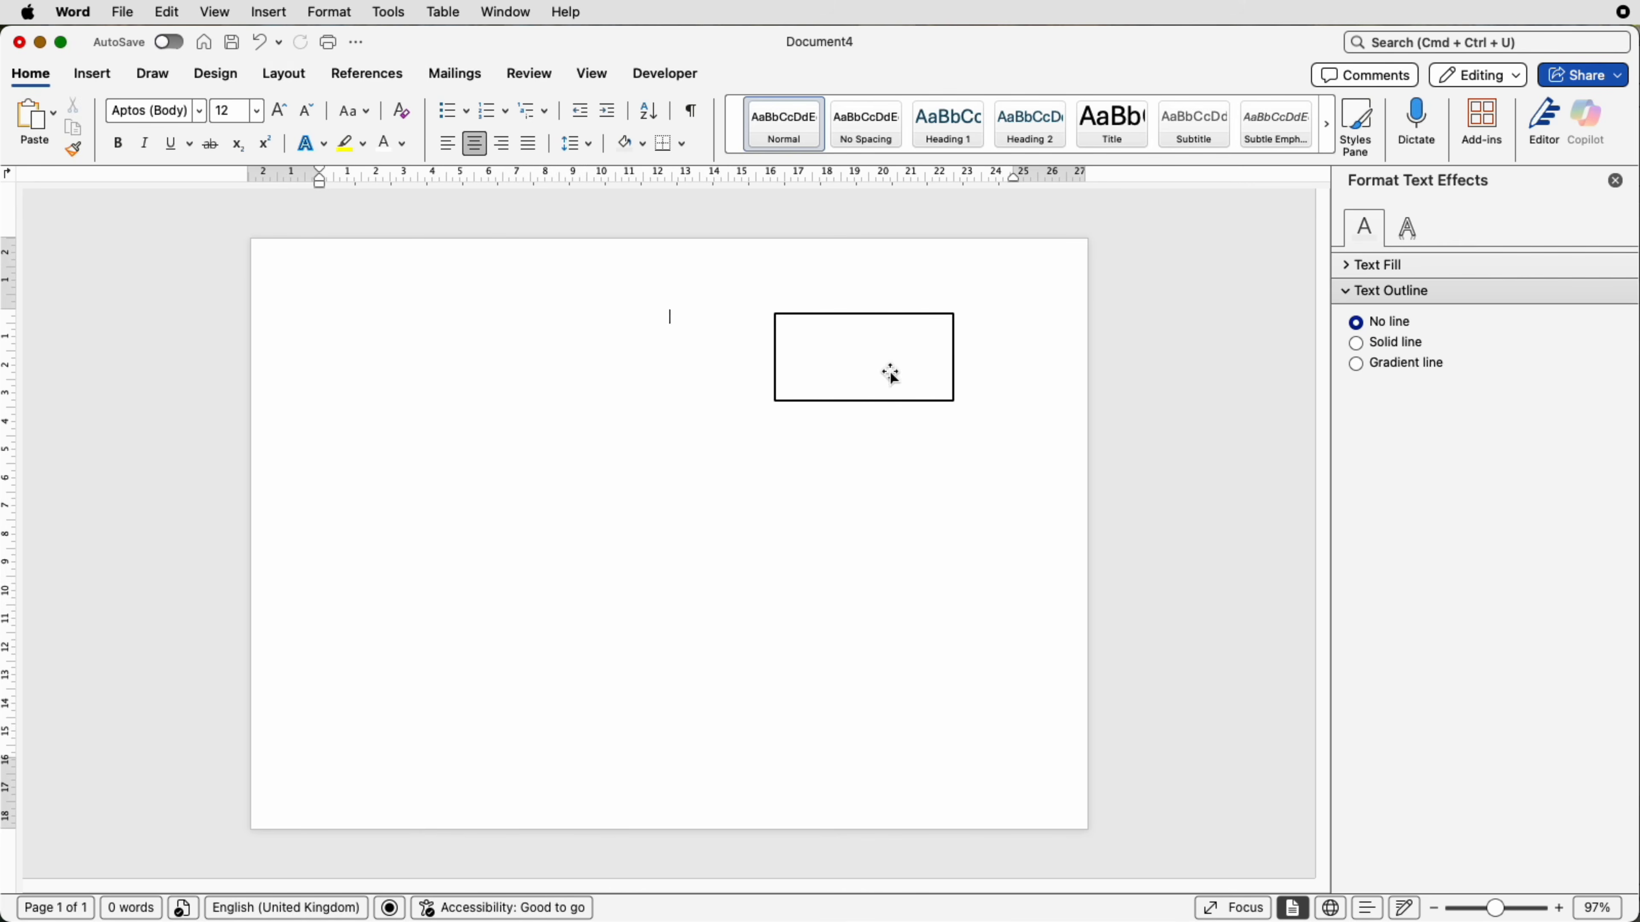
- Move the rectangle slightly right and add the text "These boxes will house all the relevant information required for this section. Additional boxes can be created."
drag(891, 373, 933, 367)
click(936, 358)
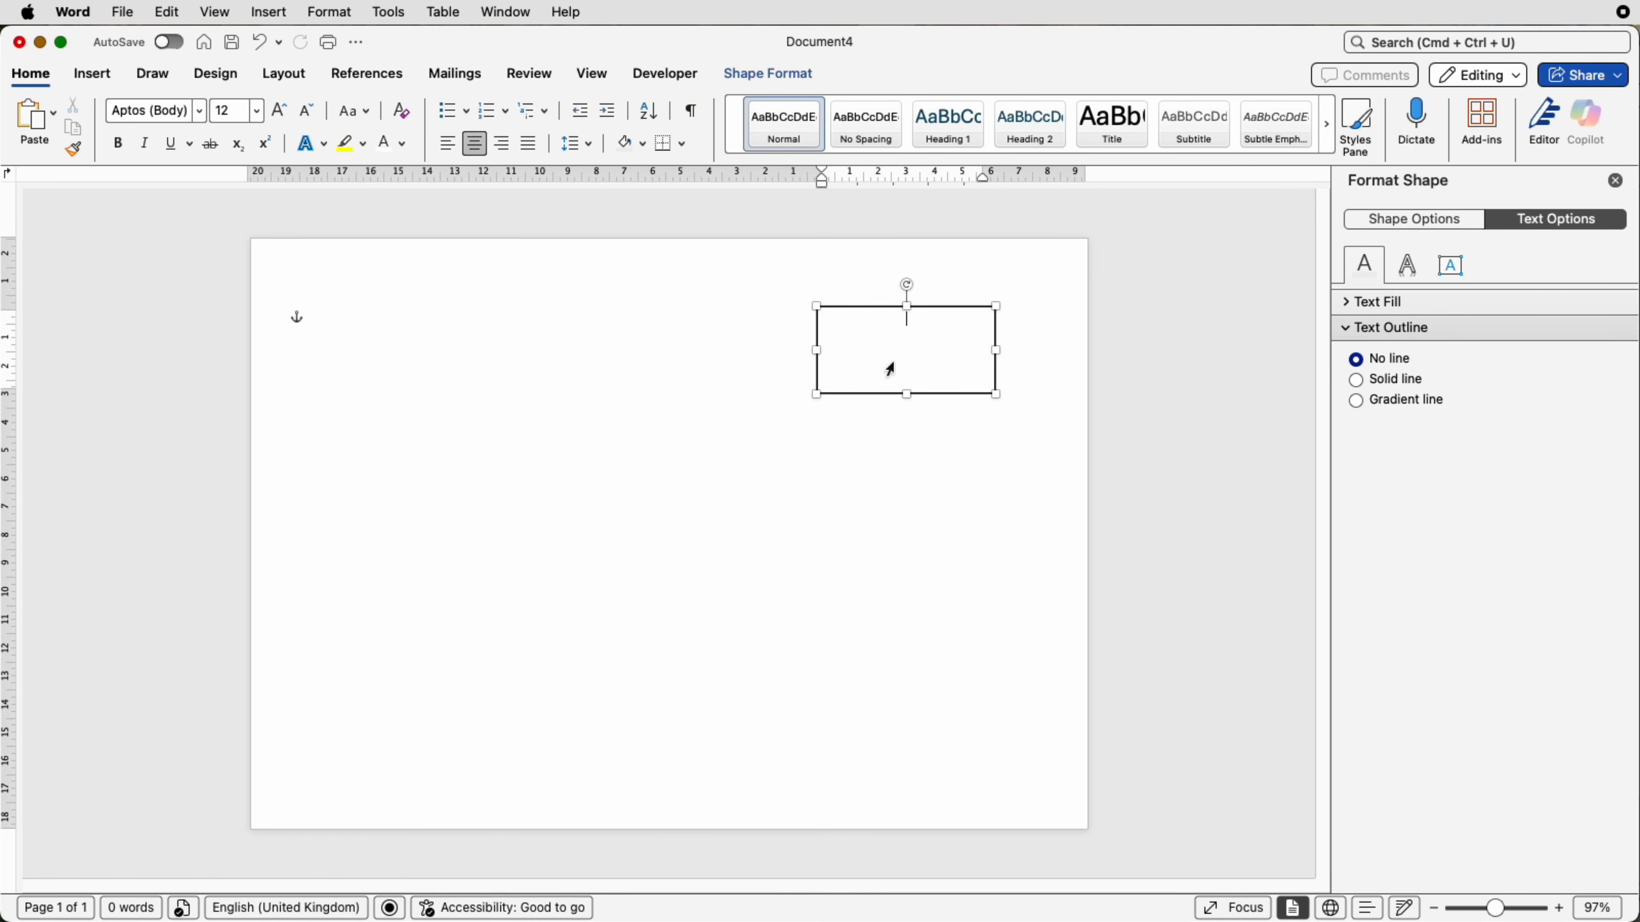
text(These boxes will house all the relevant information required for this section. Additional boxes can be created.)
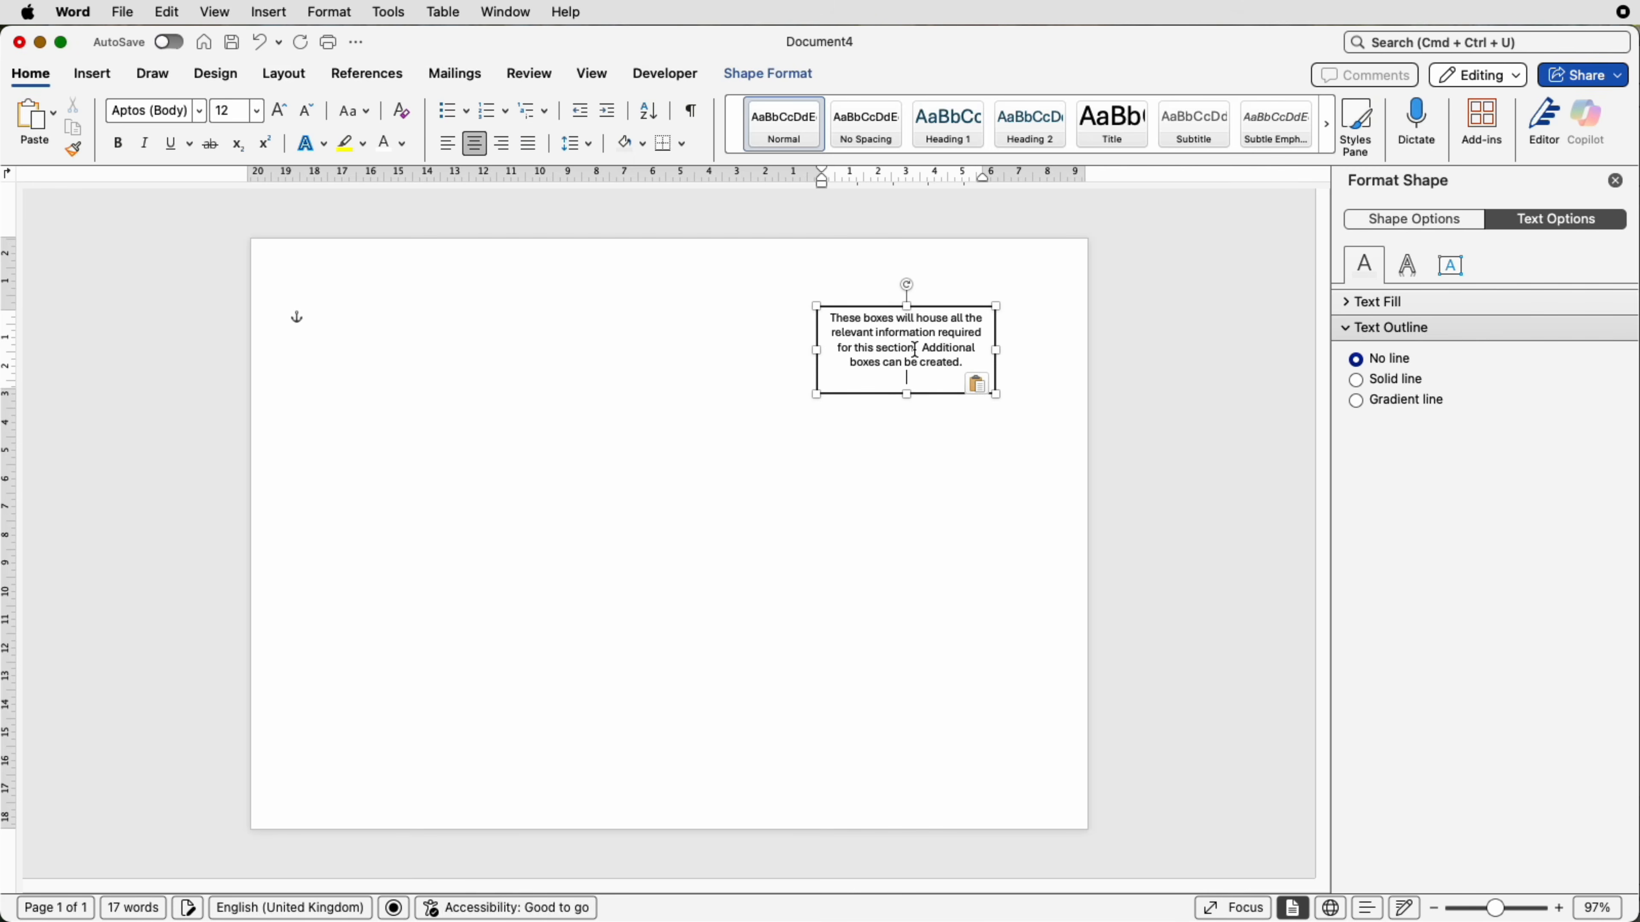
- Try lowering the box's text with a blank line above it, and remove that line again
scroll(908, 372, up, 5)
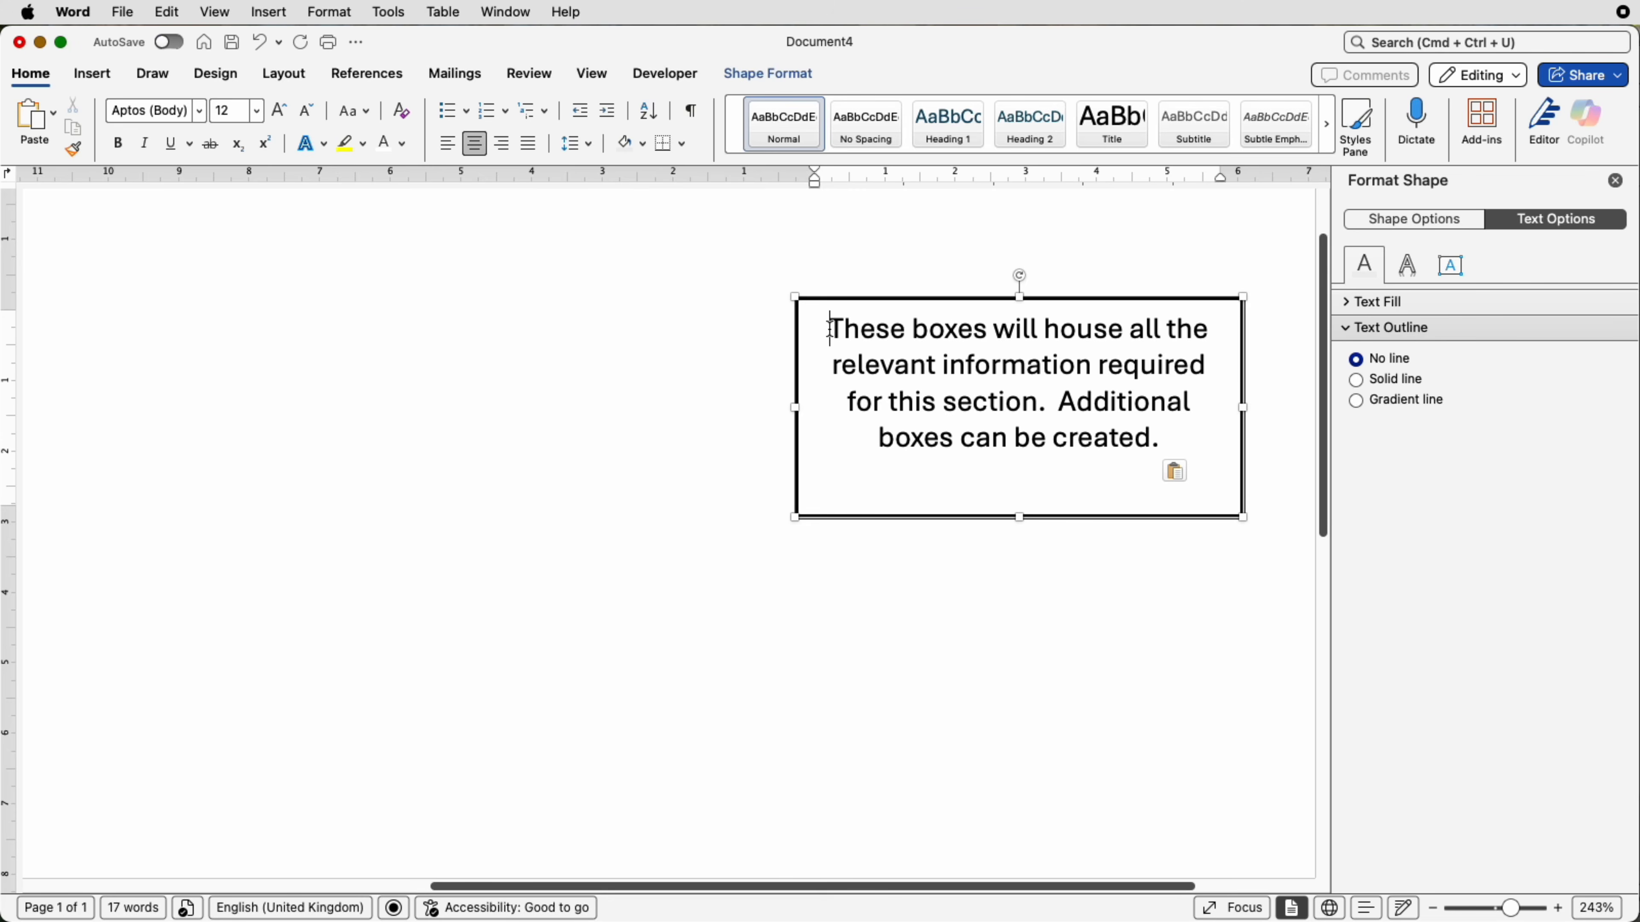
key(Return)
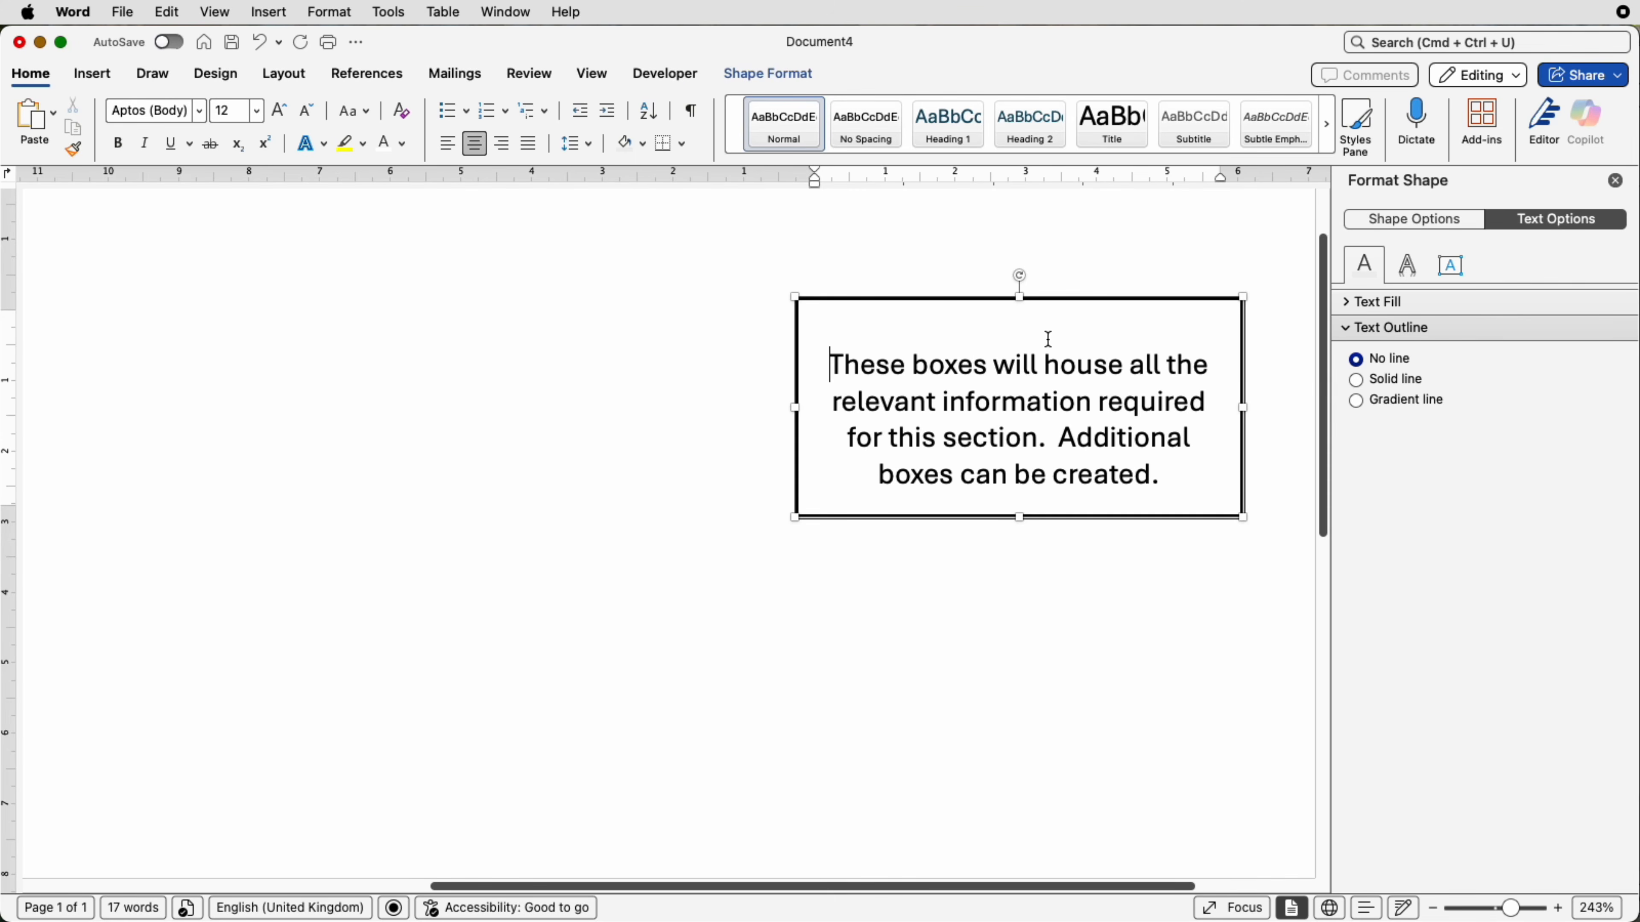
key(BackSpace)
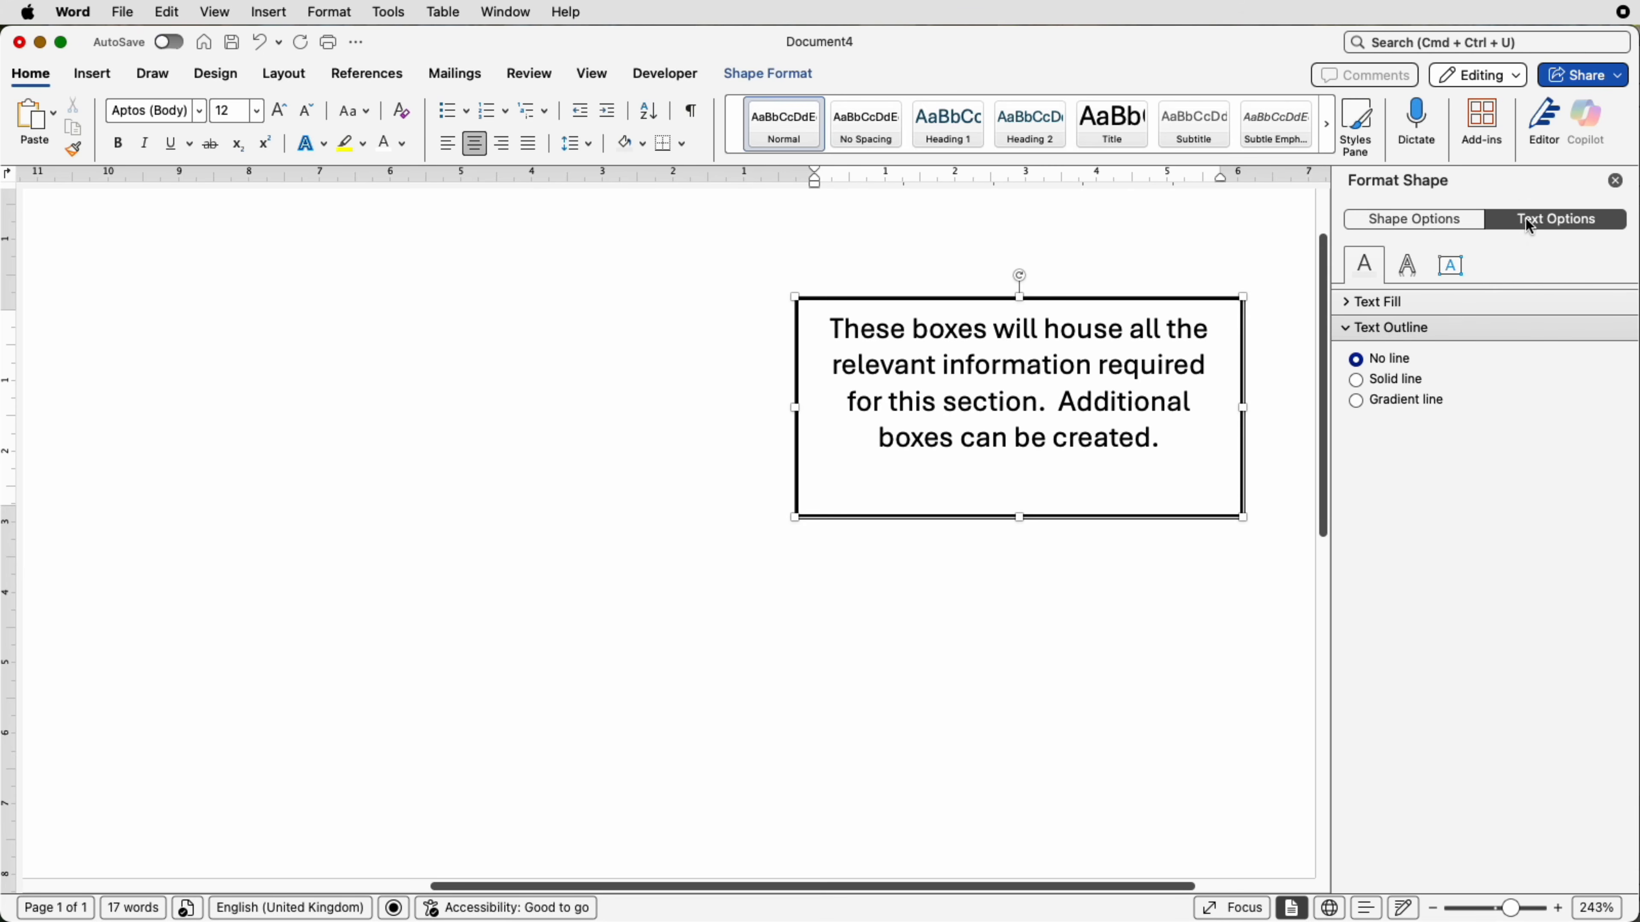
- Set the box's internal top text margin to 0.4 cm
click(1453, 273)
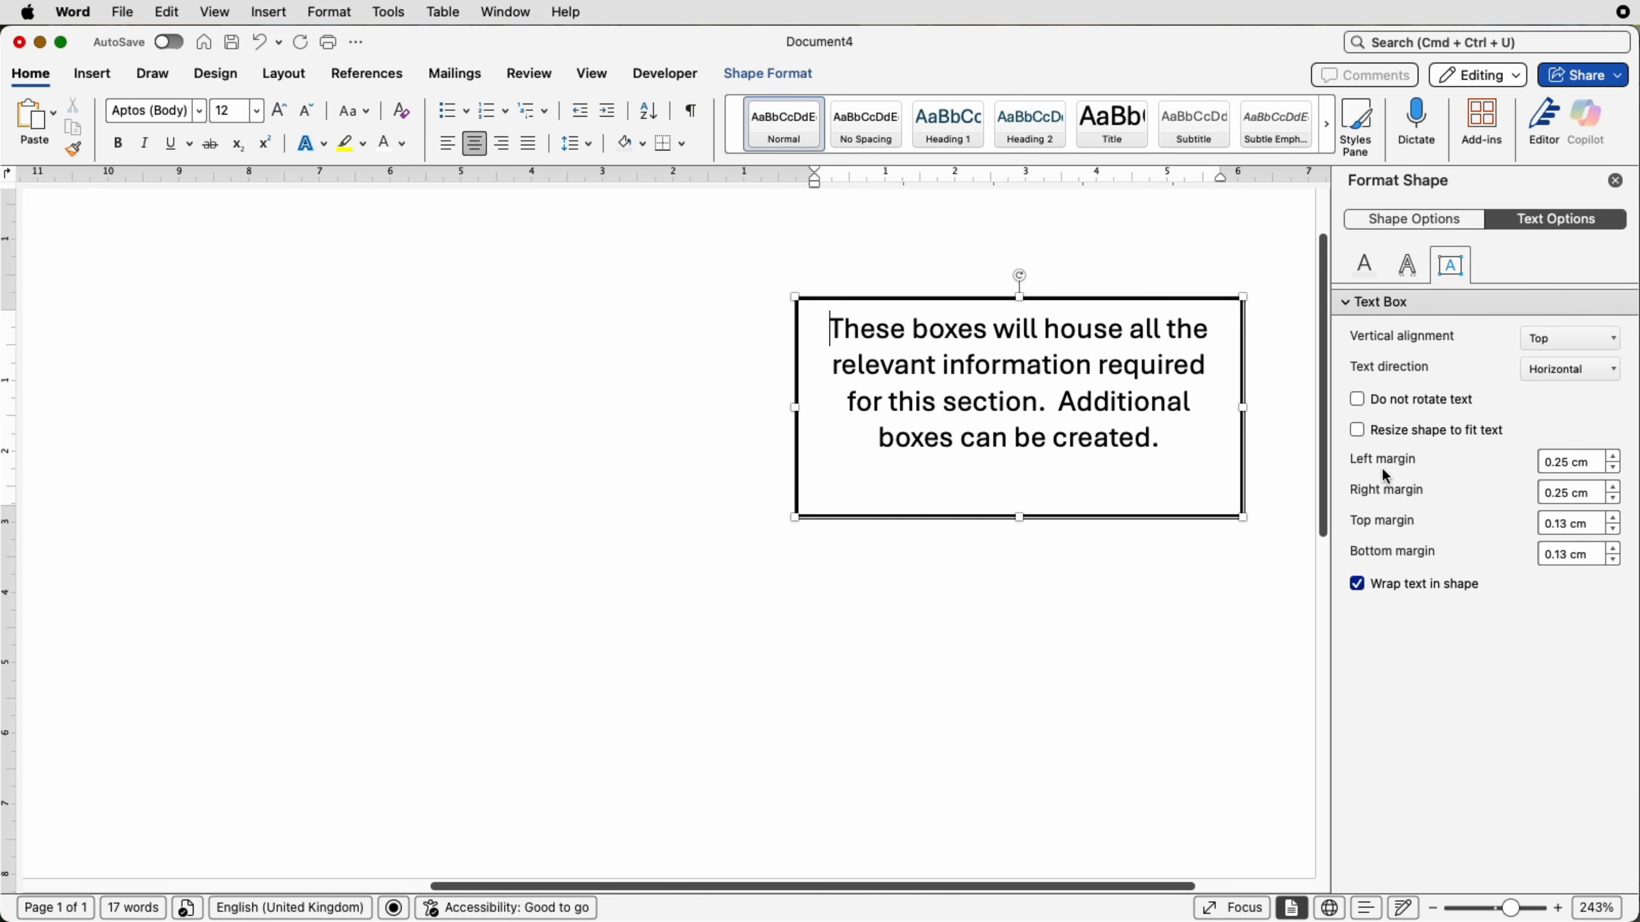
click(1613, 520)
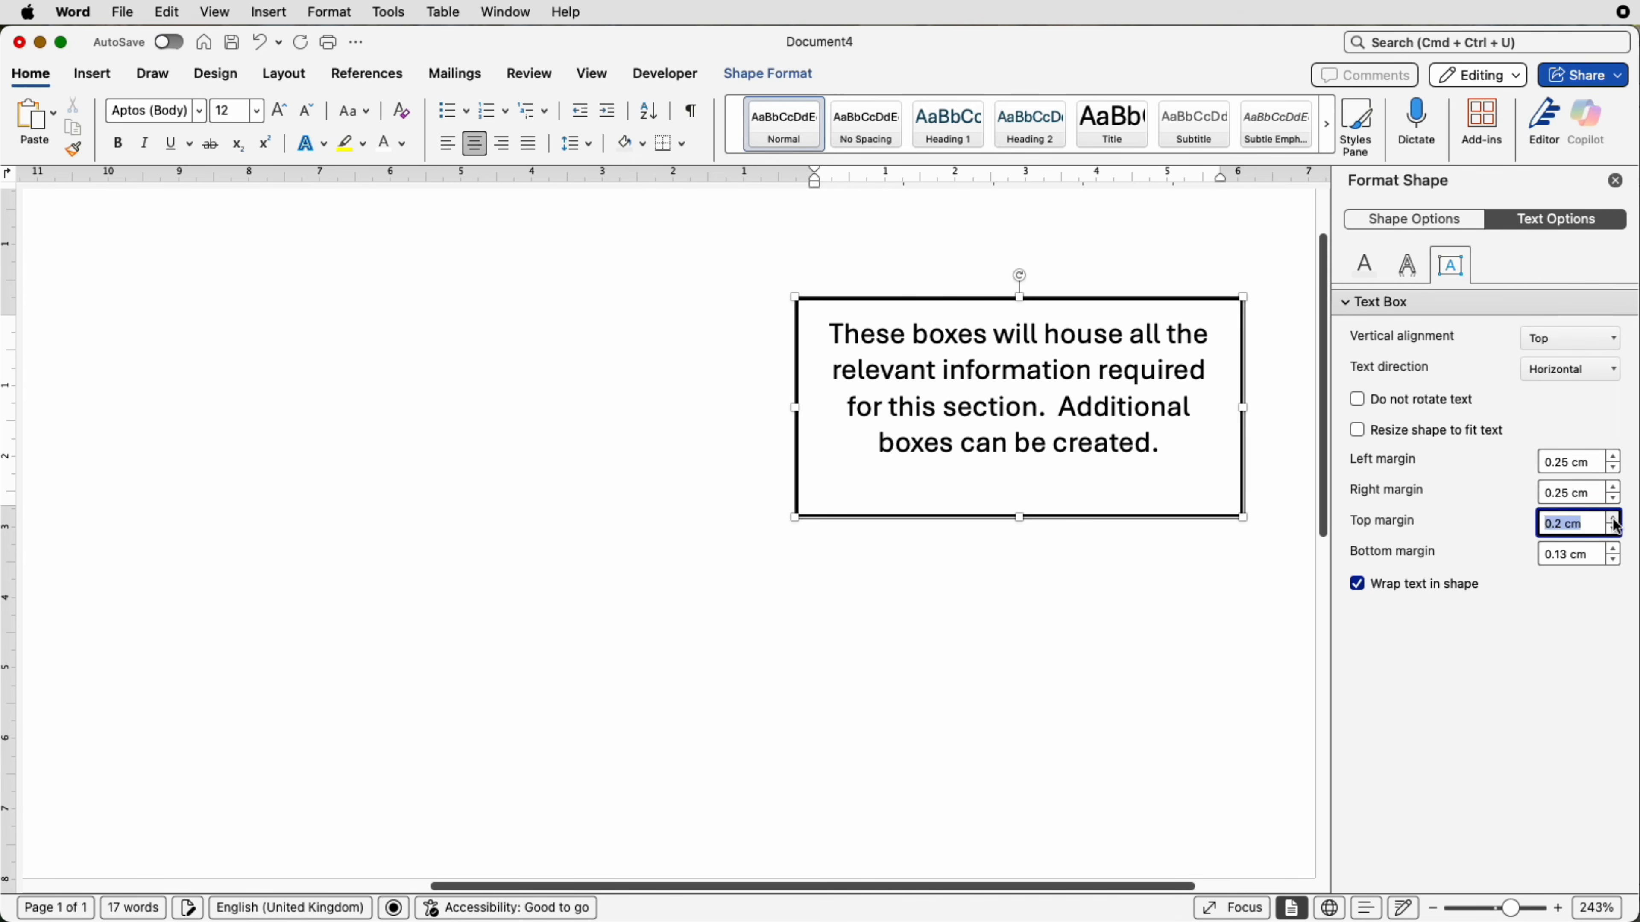
click(1613, 521)
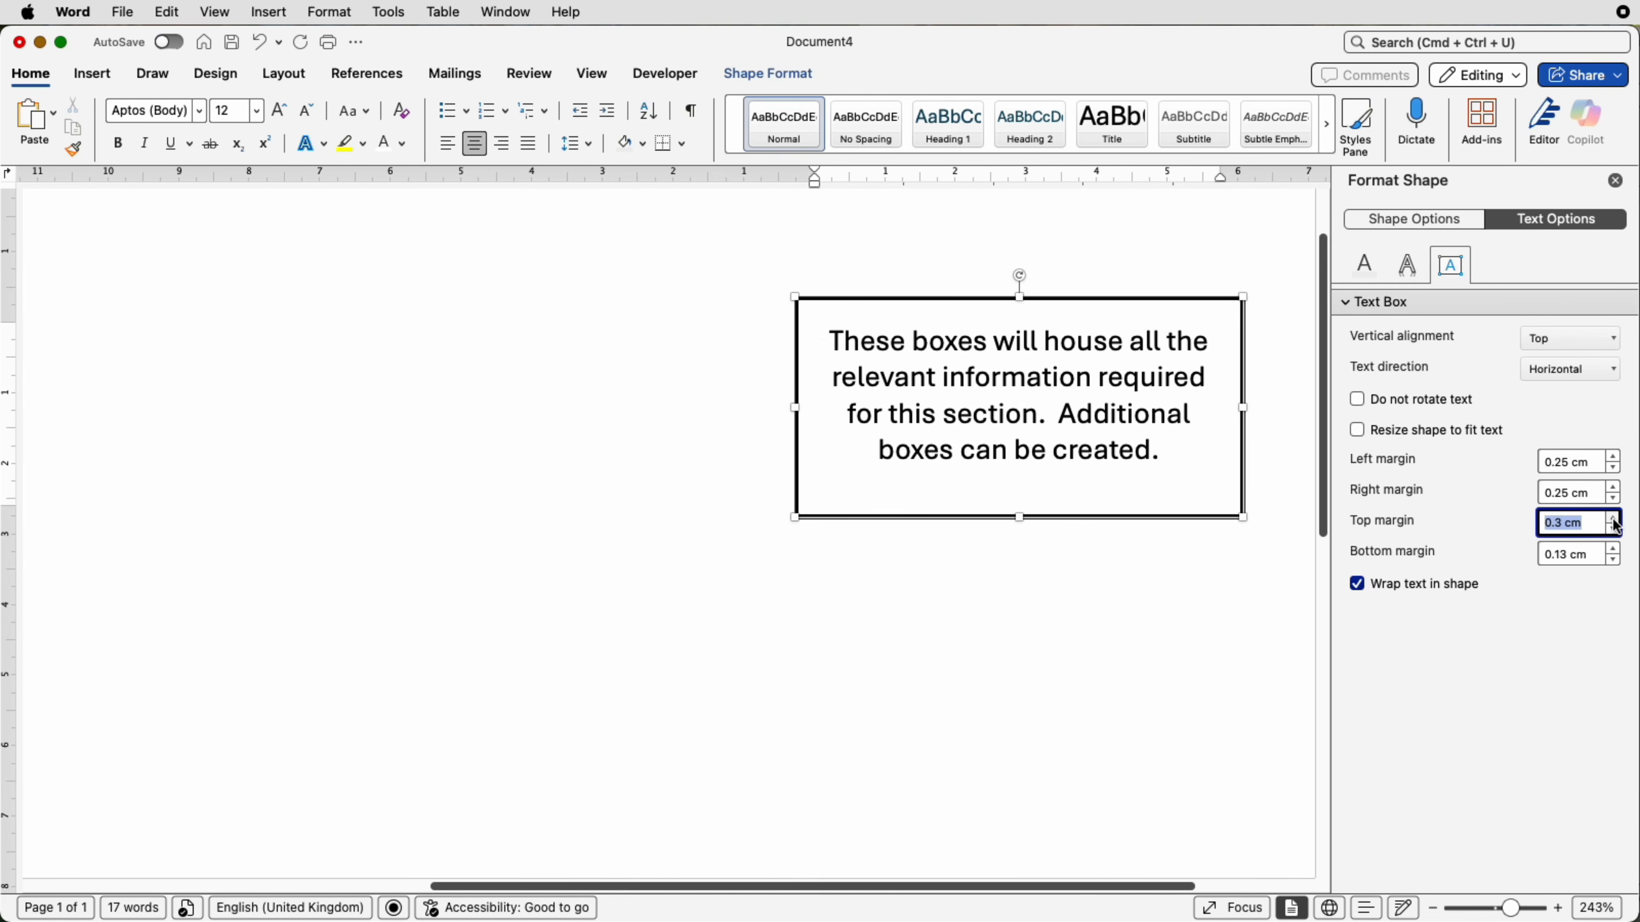
click(1613, 520)
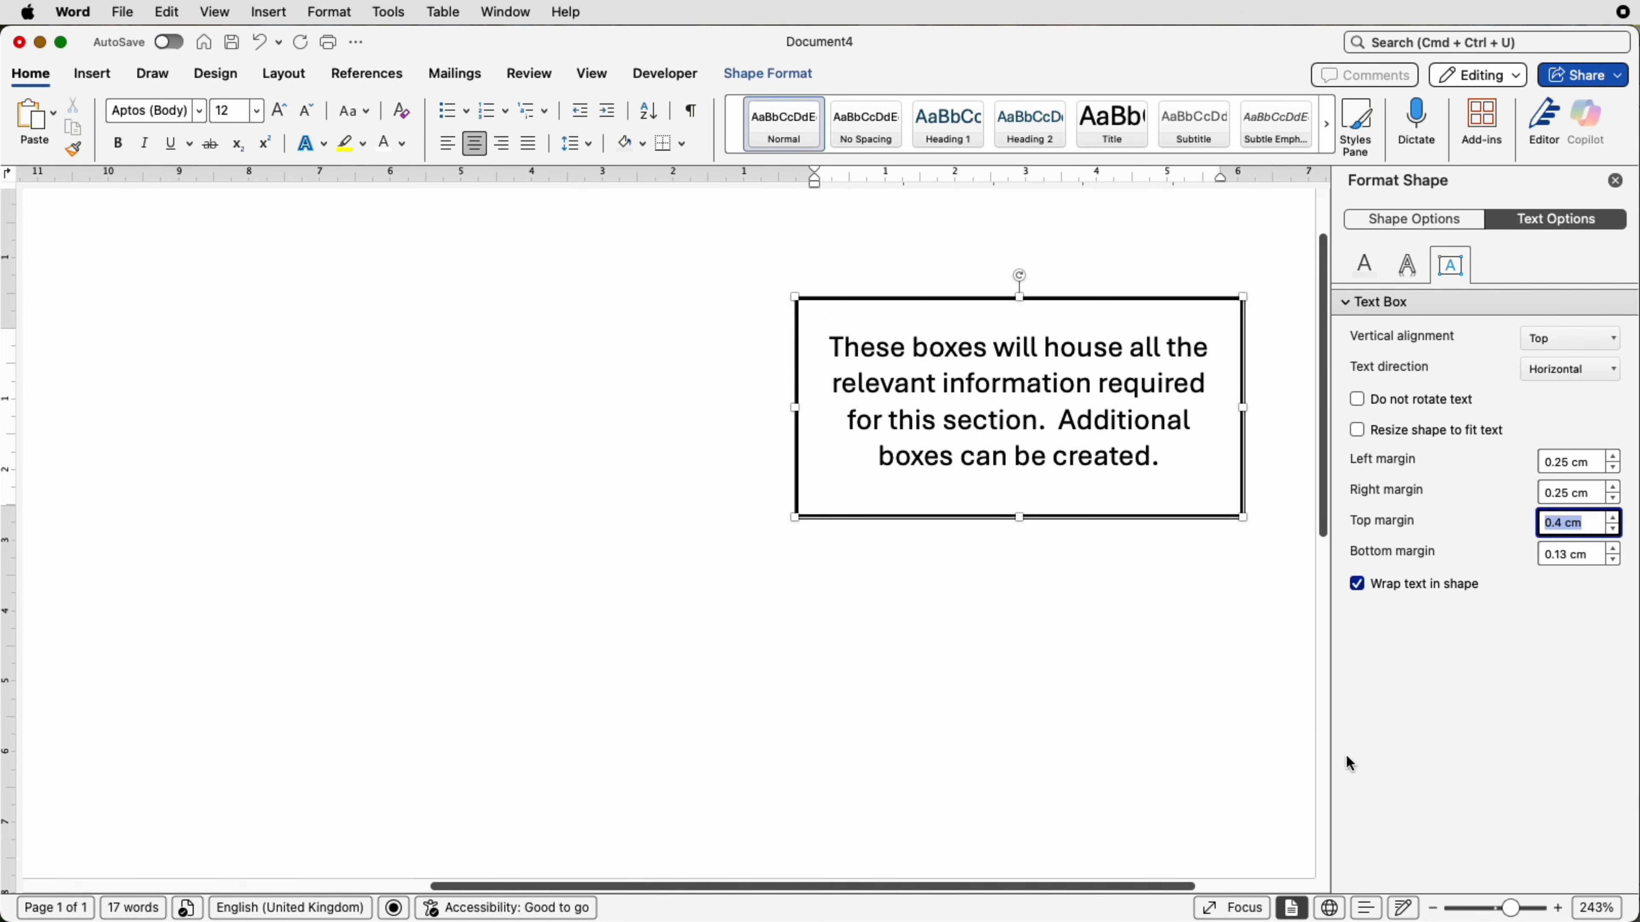
- Duplicate the text box three times to form a column of four boxes down the right side of the page
drag(1520, 916, 1502, 916)
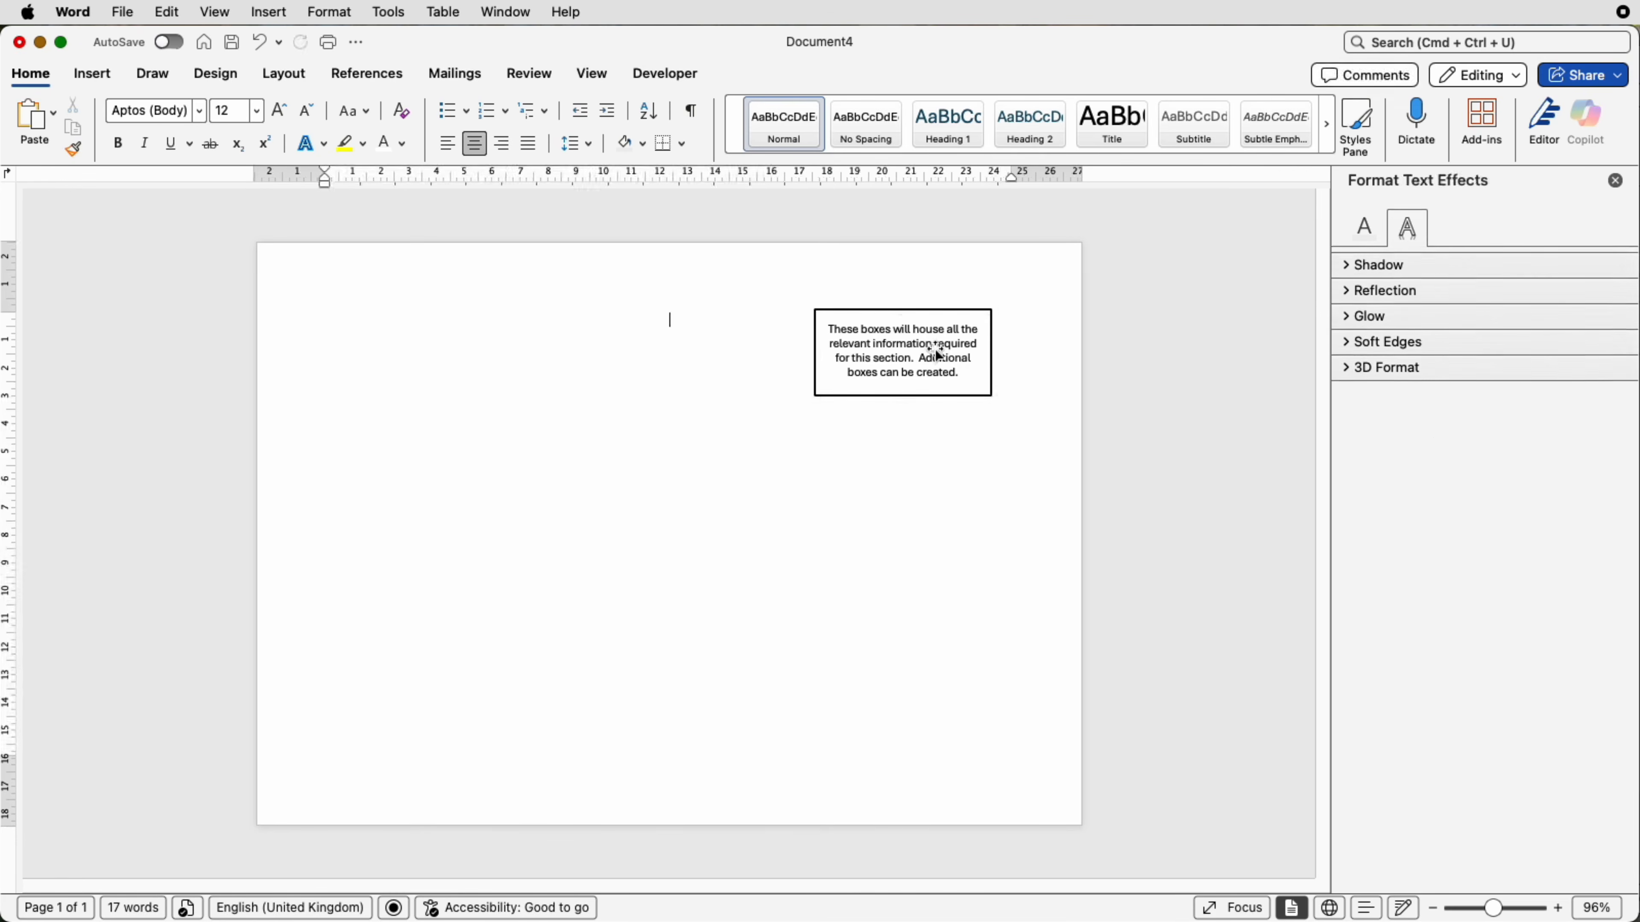
click(936, 352)
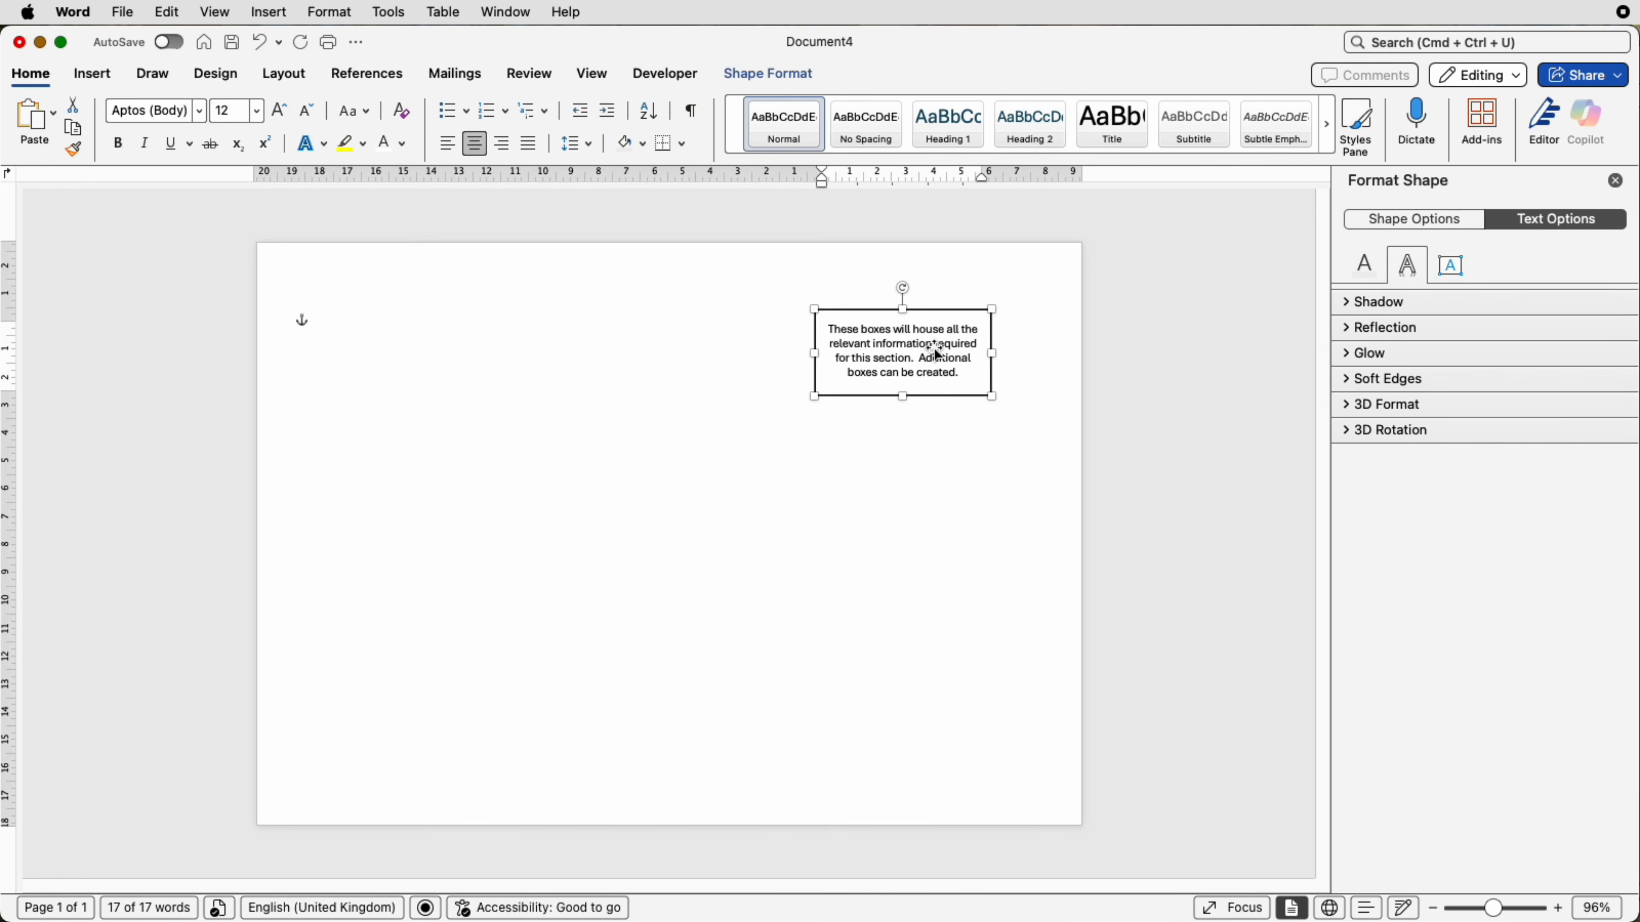
drag(936, 352, 925, 672)
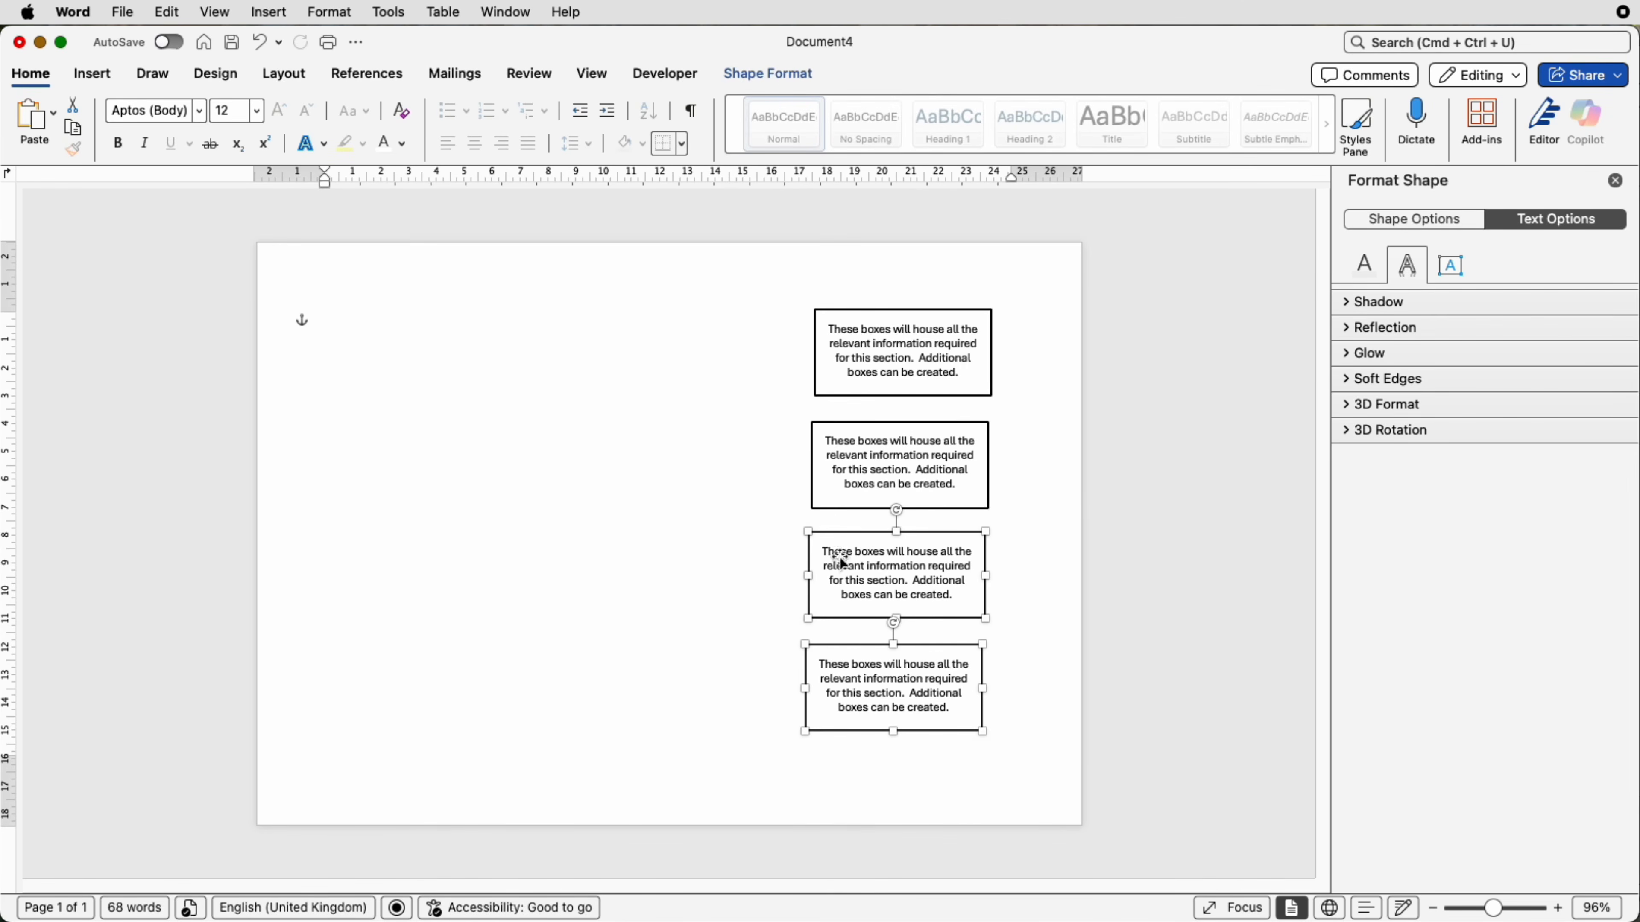
- Duplicate the column's two lower boxes as a middle pair and a left pair, and delete the left pair's upper box
drag(905, 572, 624, 431)
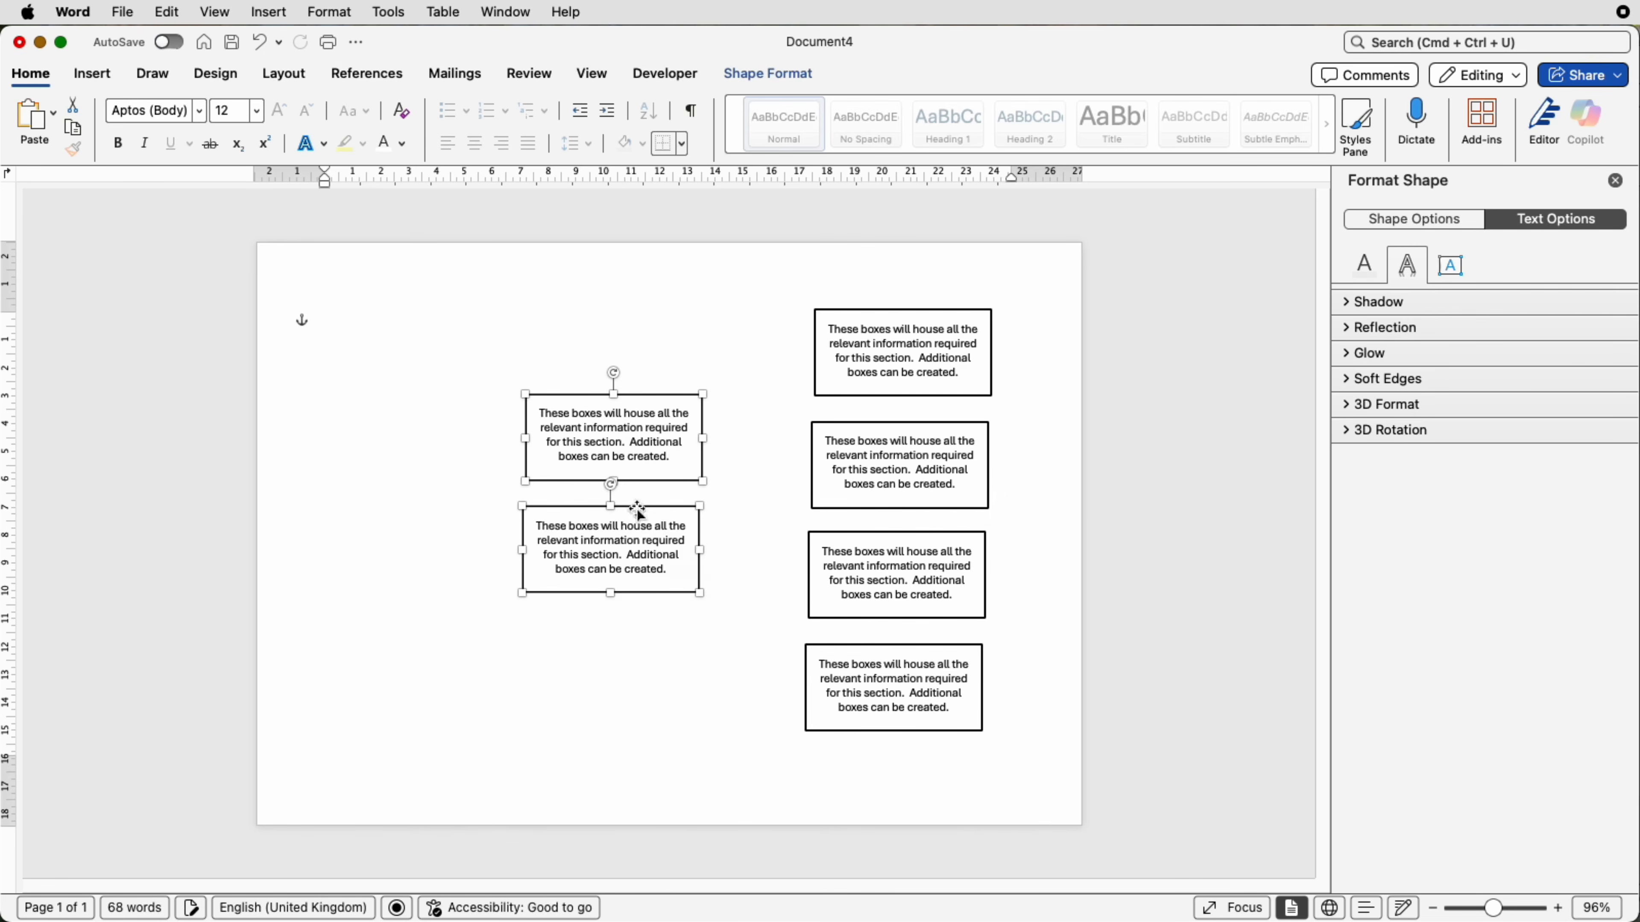
drag(637, 542, 422, 520)
click(541, 315)
click(416, 411)
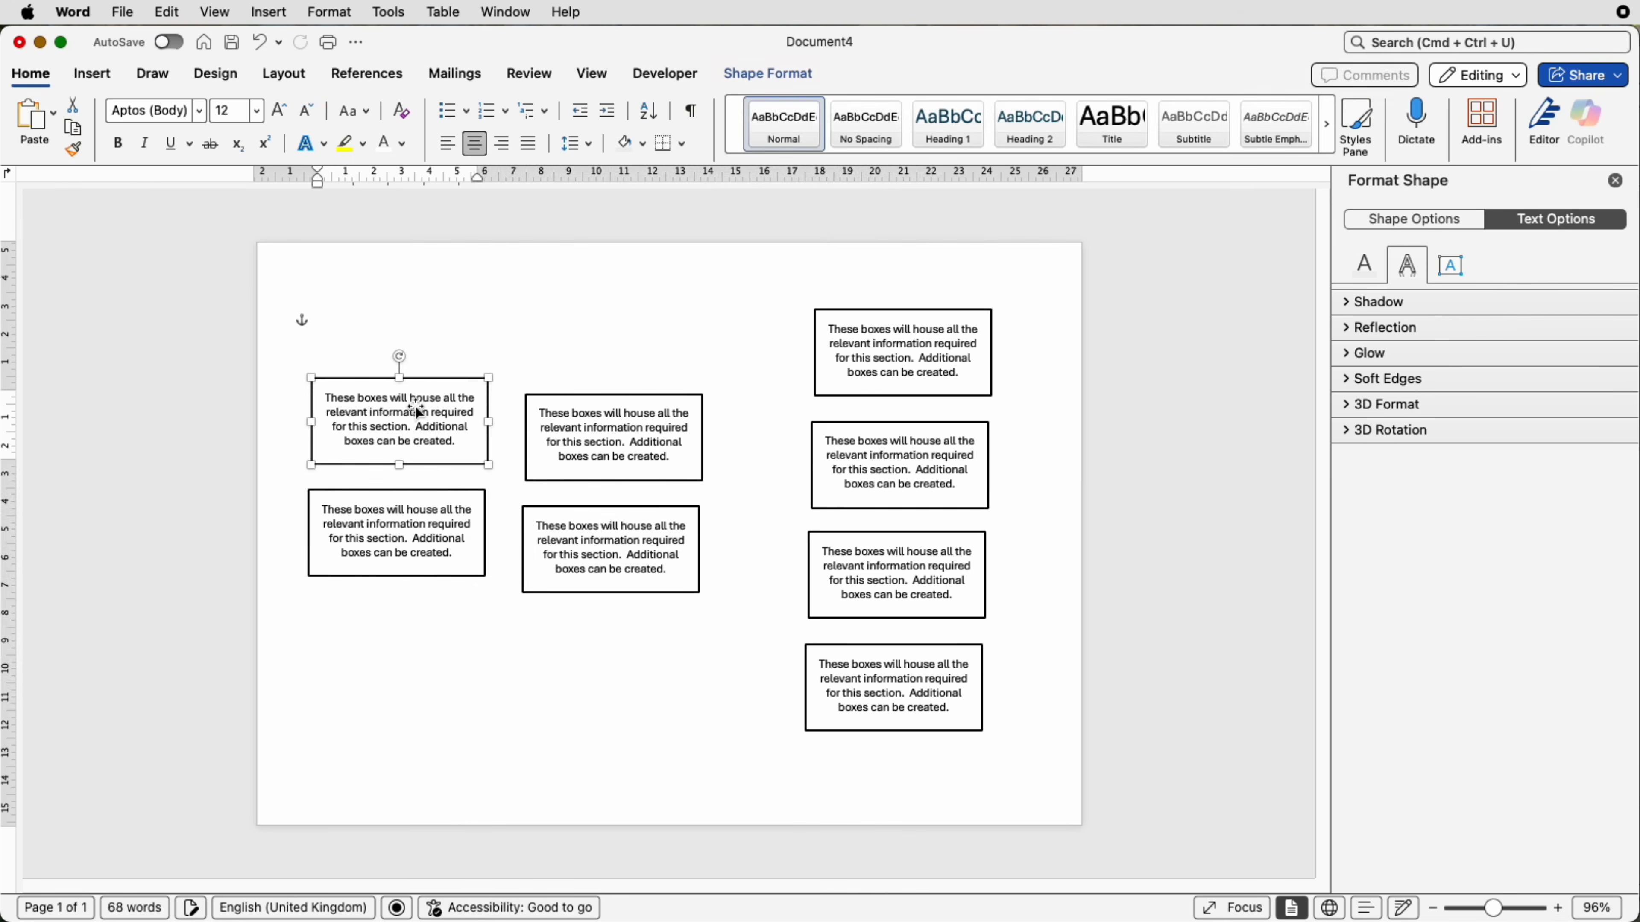
key(Delete)
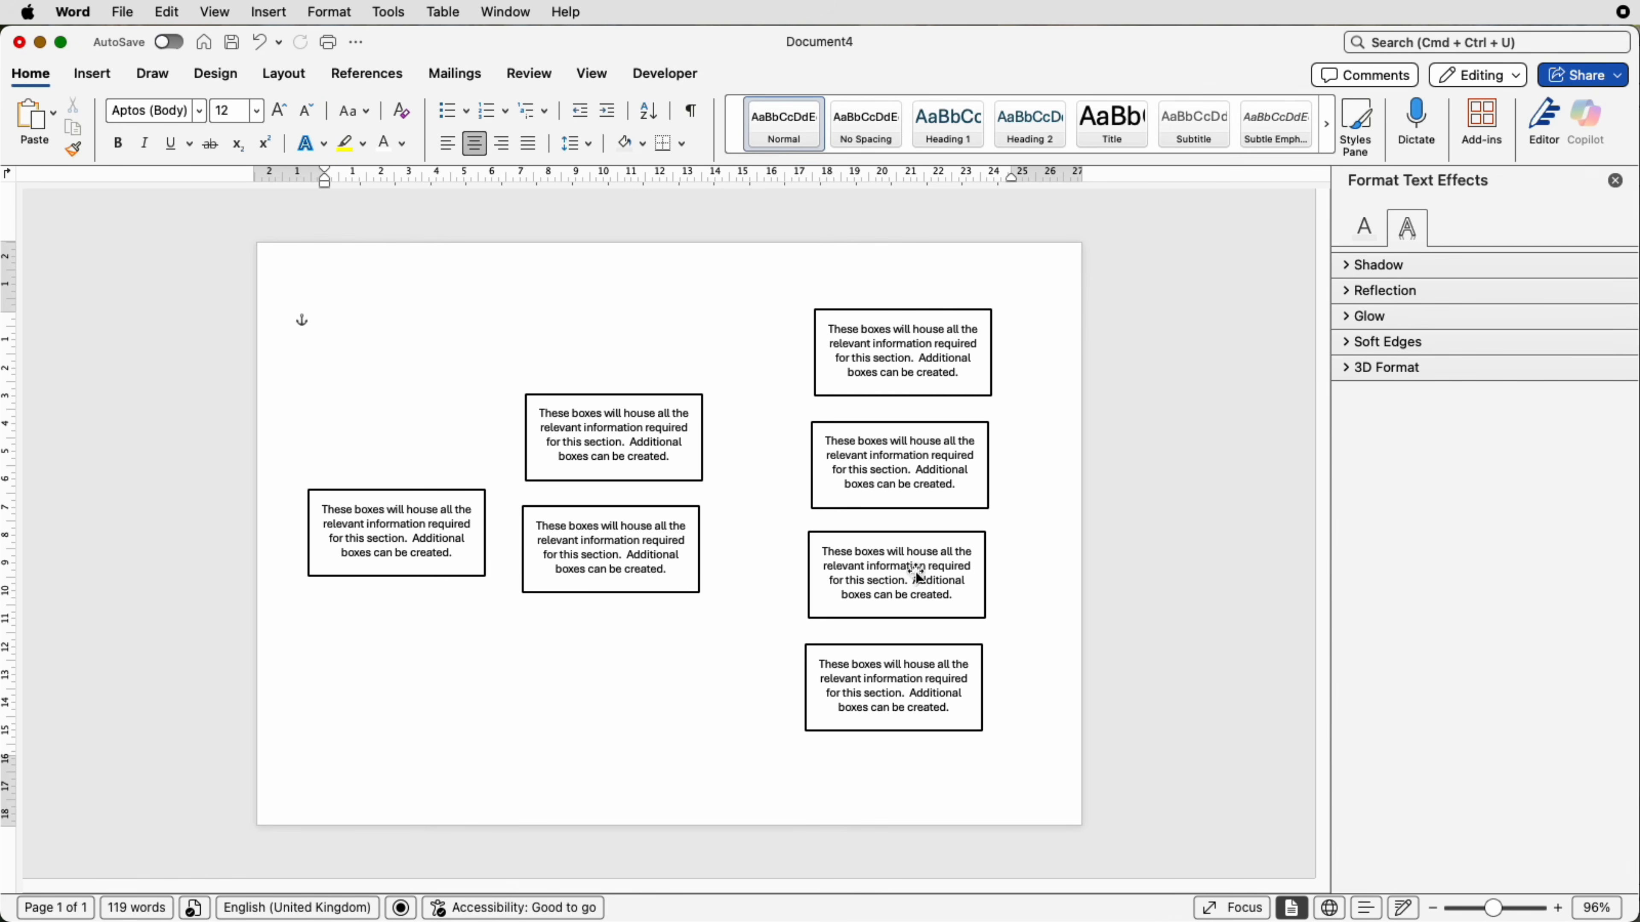
- Shift the right column's bottom and top boxes slightly right, and distribute all four boxes vertically with their centres aligned
drag(923, 679, 940, 691)
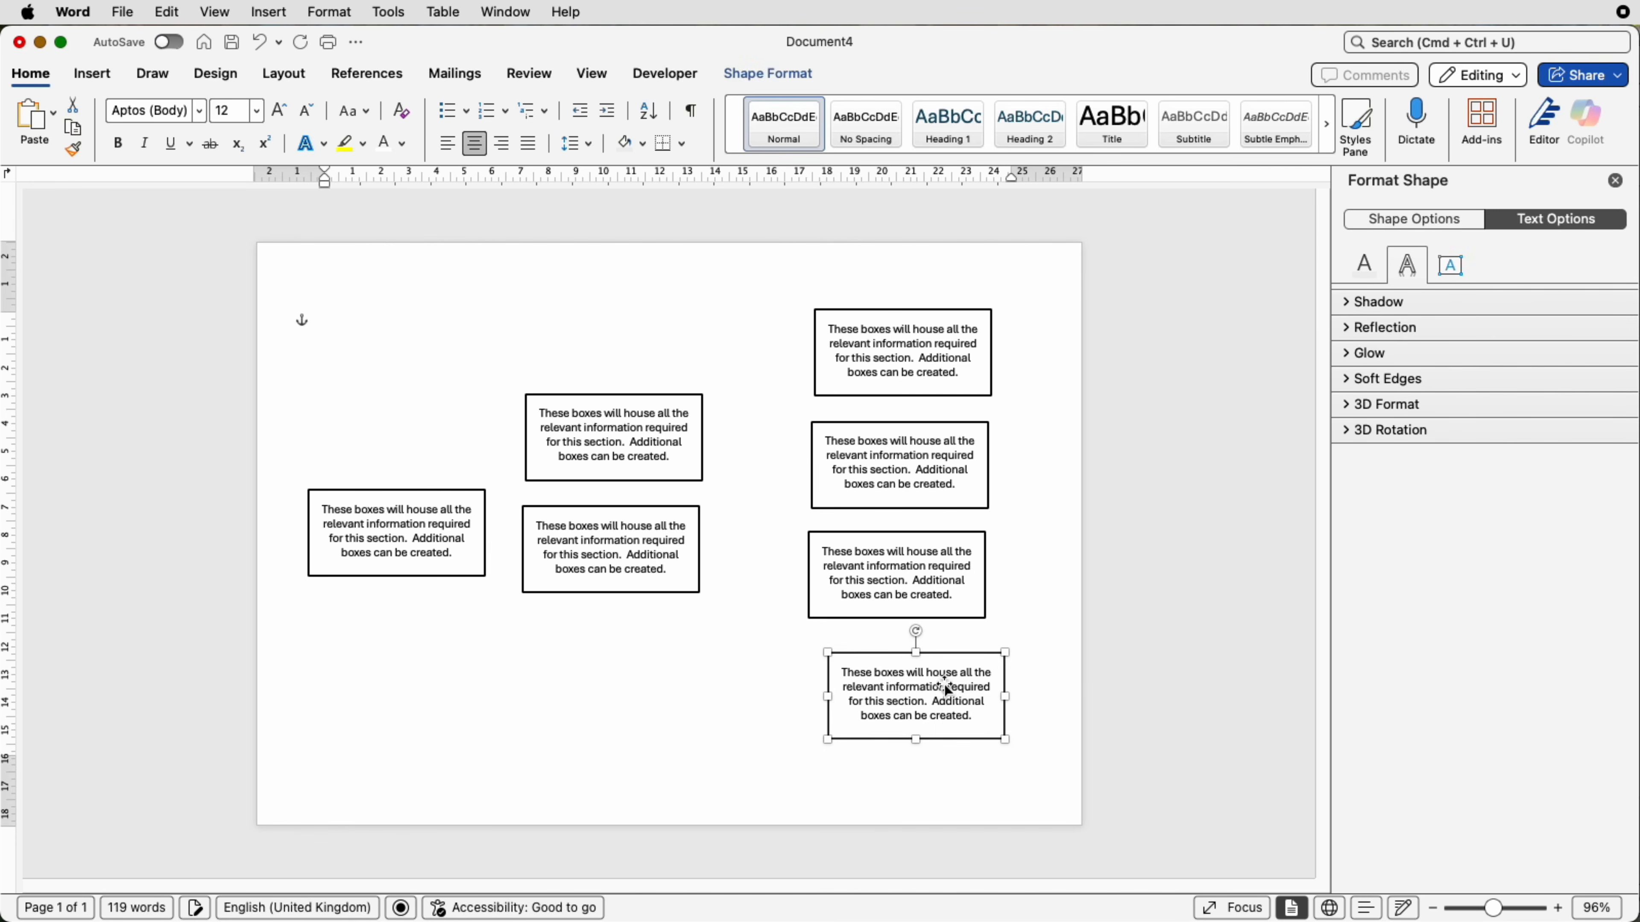
mouse_move(907, 365)
mouse_down()
mouse_move(920, 323)
mouse_move(920, 366)
mouse_up()
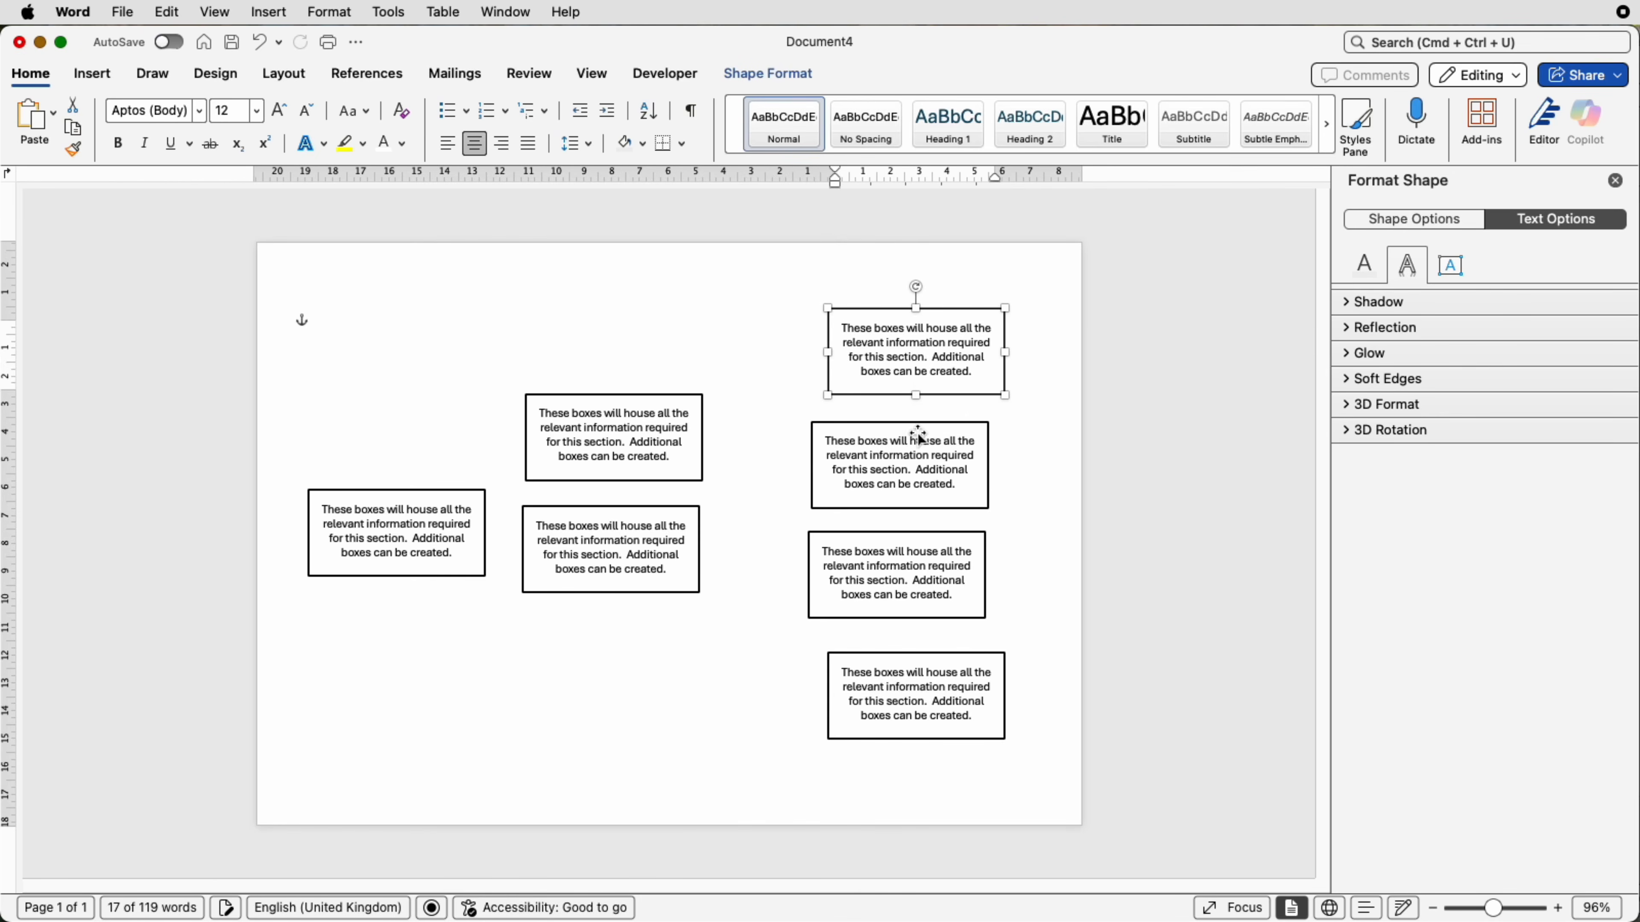
shift+click(917, 482)
shift+click(920, 595)
shift+click(924, 664)
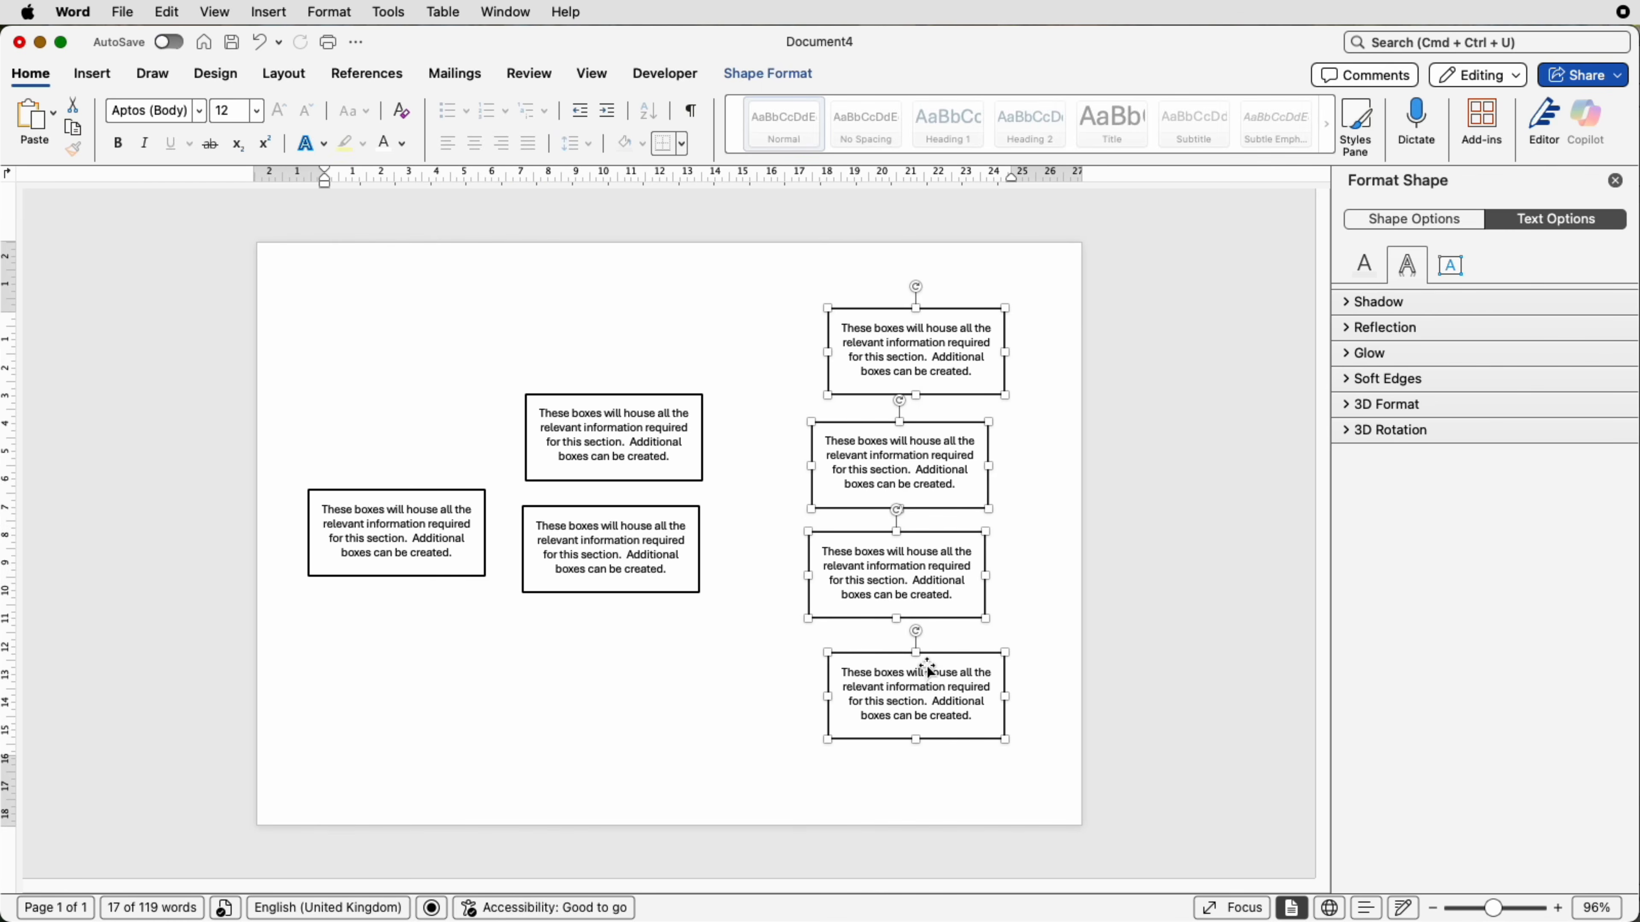
click(798, 76)
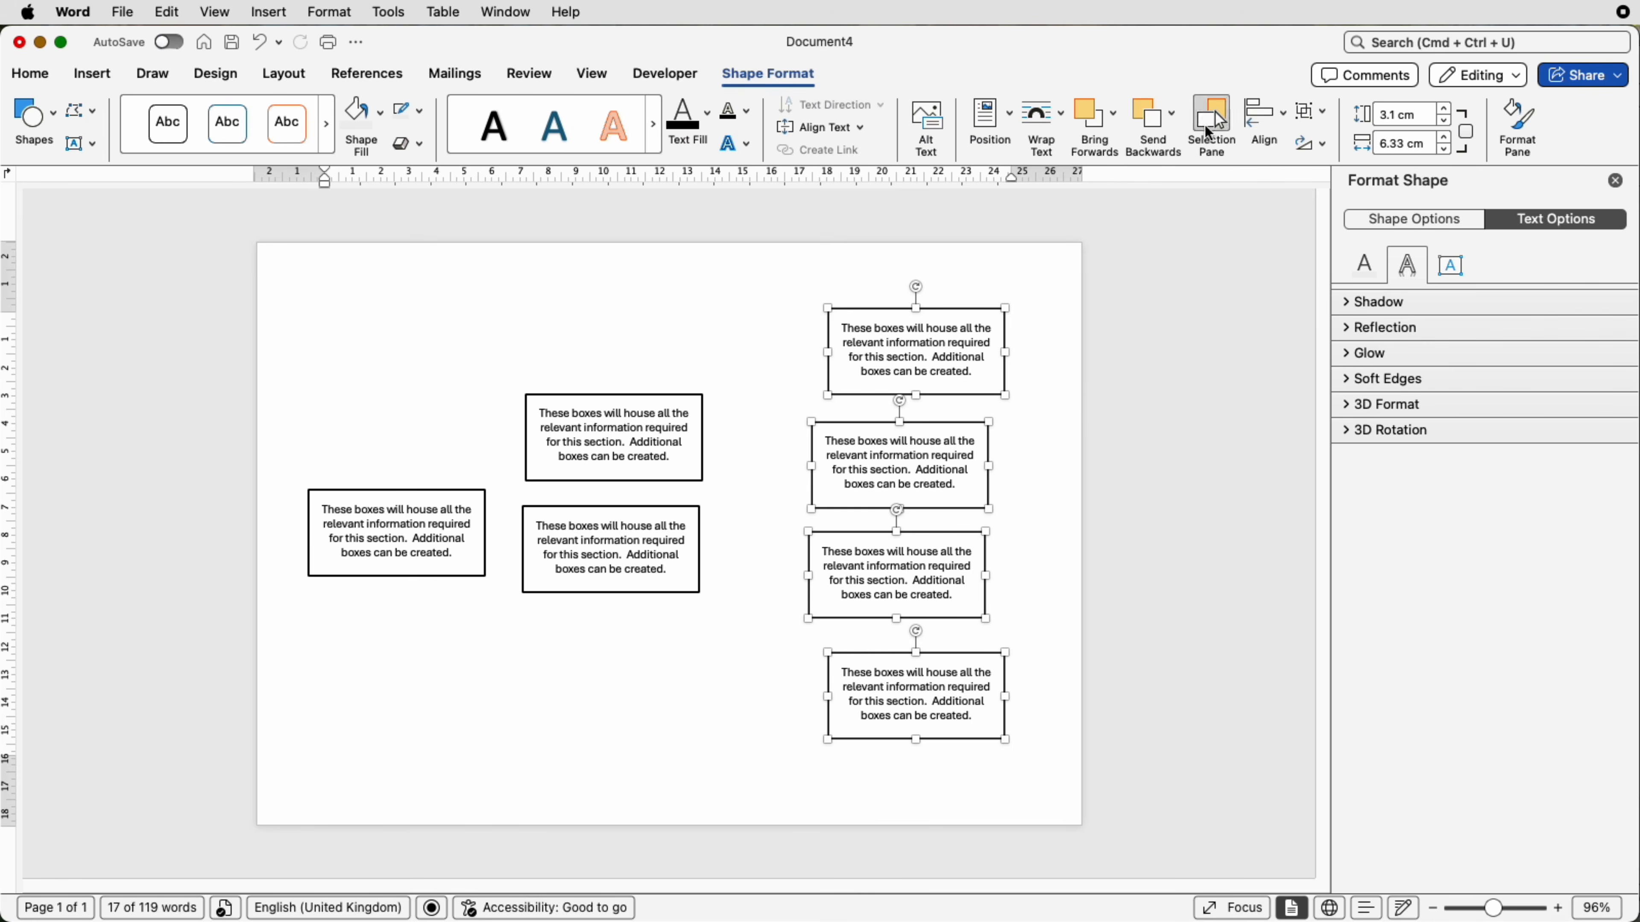
click(1282, 134)
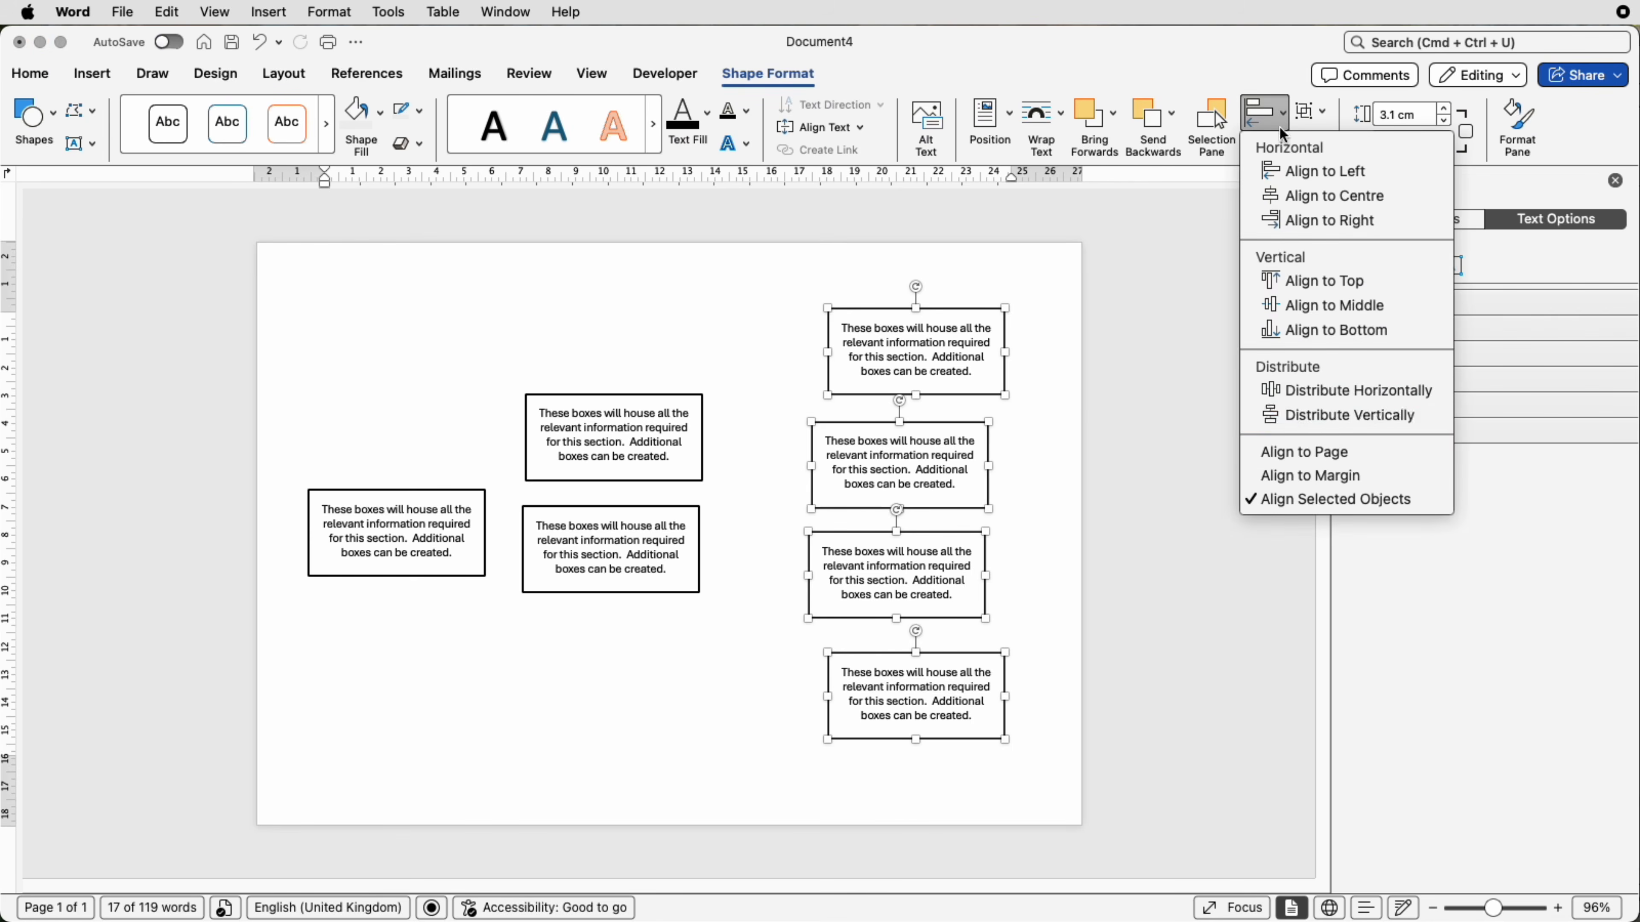
click(1287, 419)
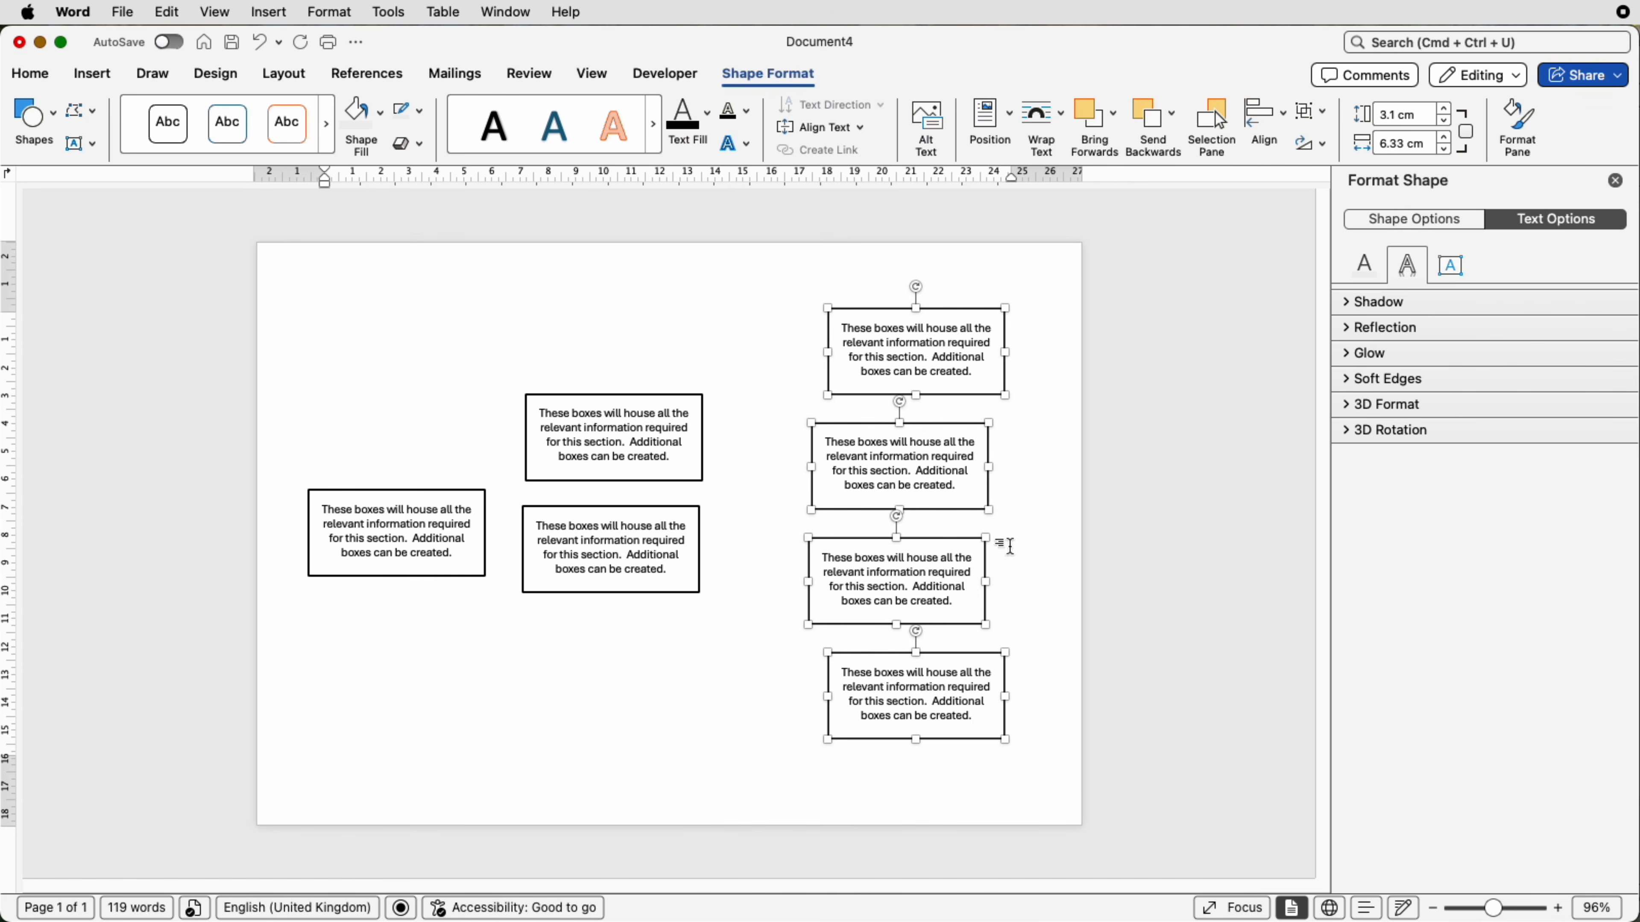
click(1283, 122)
click(1296, 194)
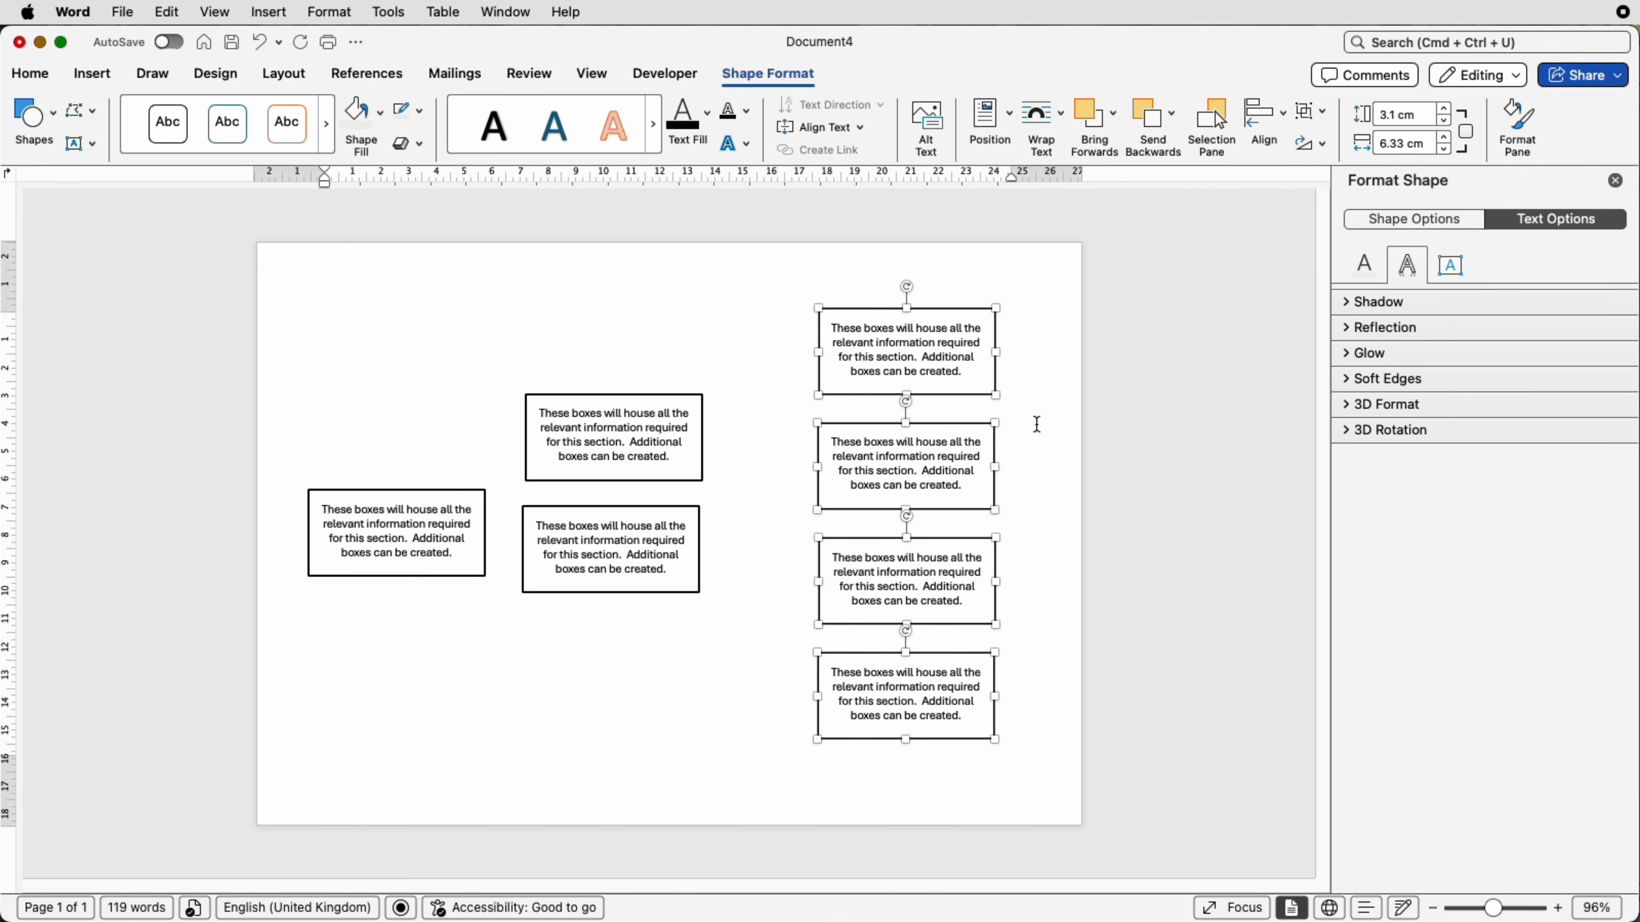
- Move the upper middle box level with the gap between the first and second right-column boxes, keeping it in the middle column
click(594, 436)
drag(595, 438, 710, 409)
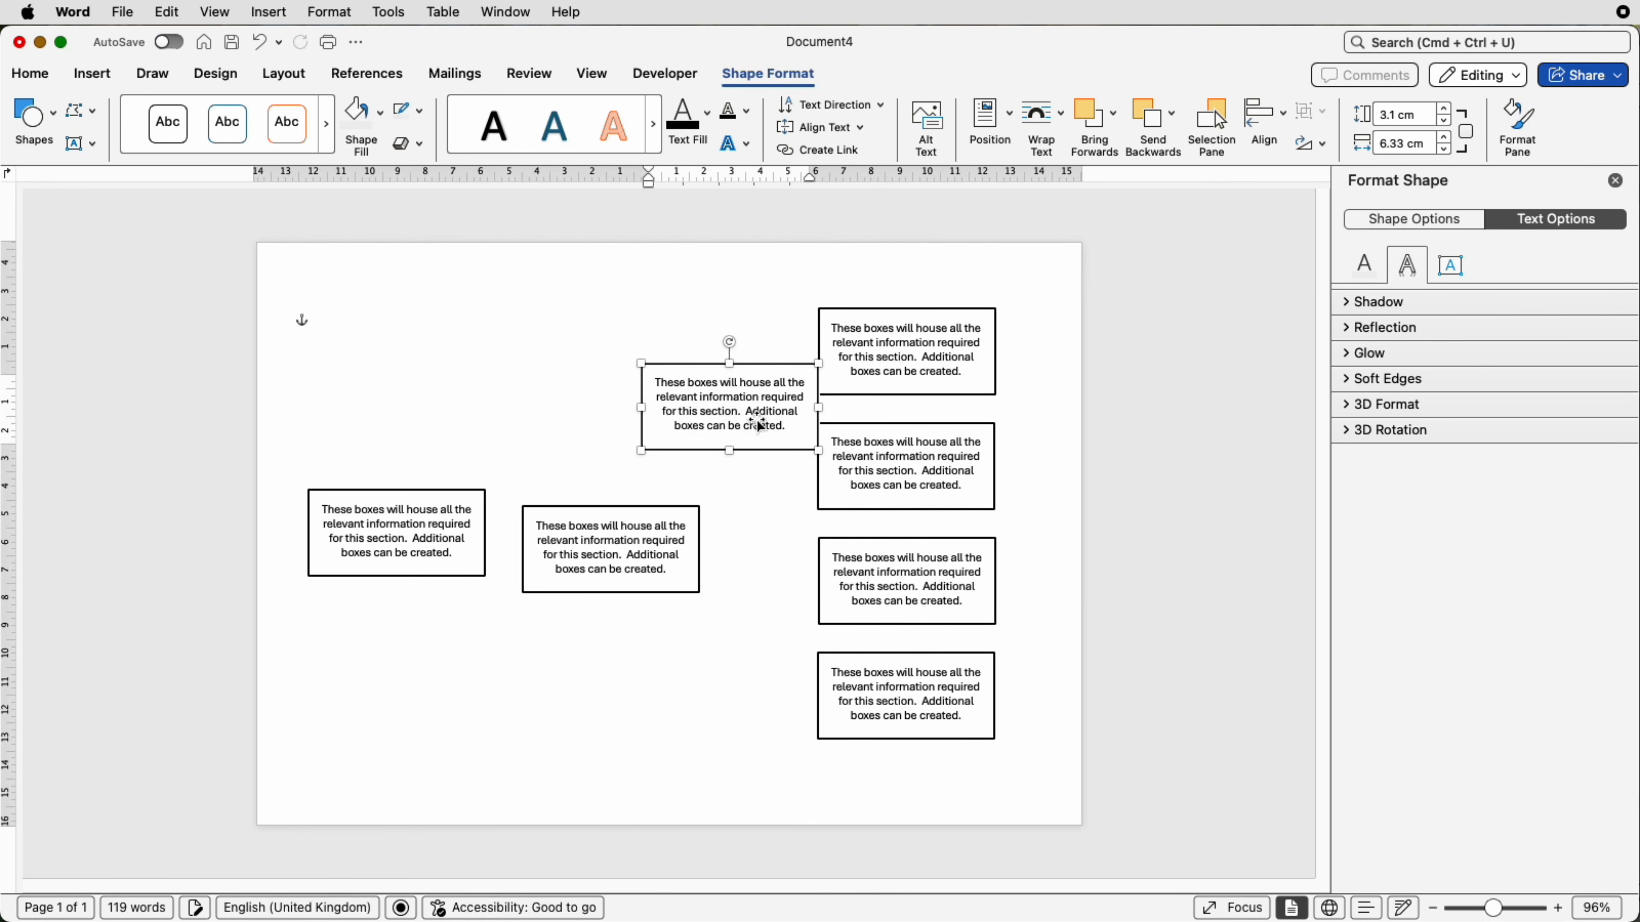
click(771, 457)
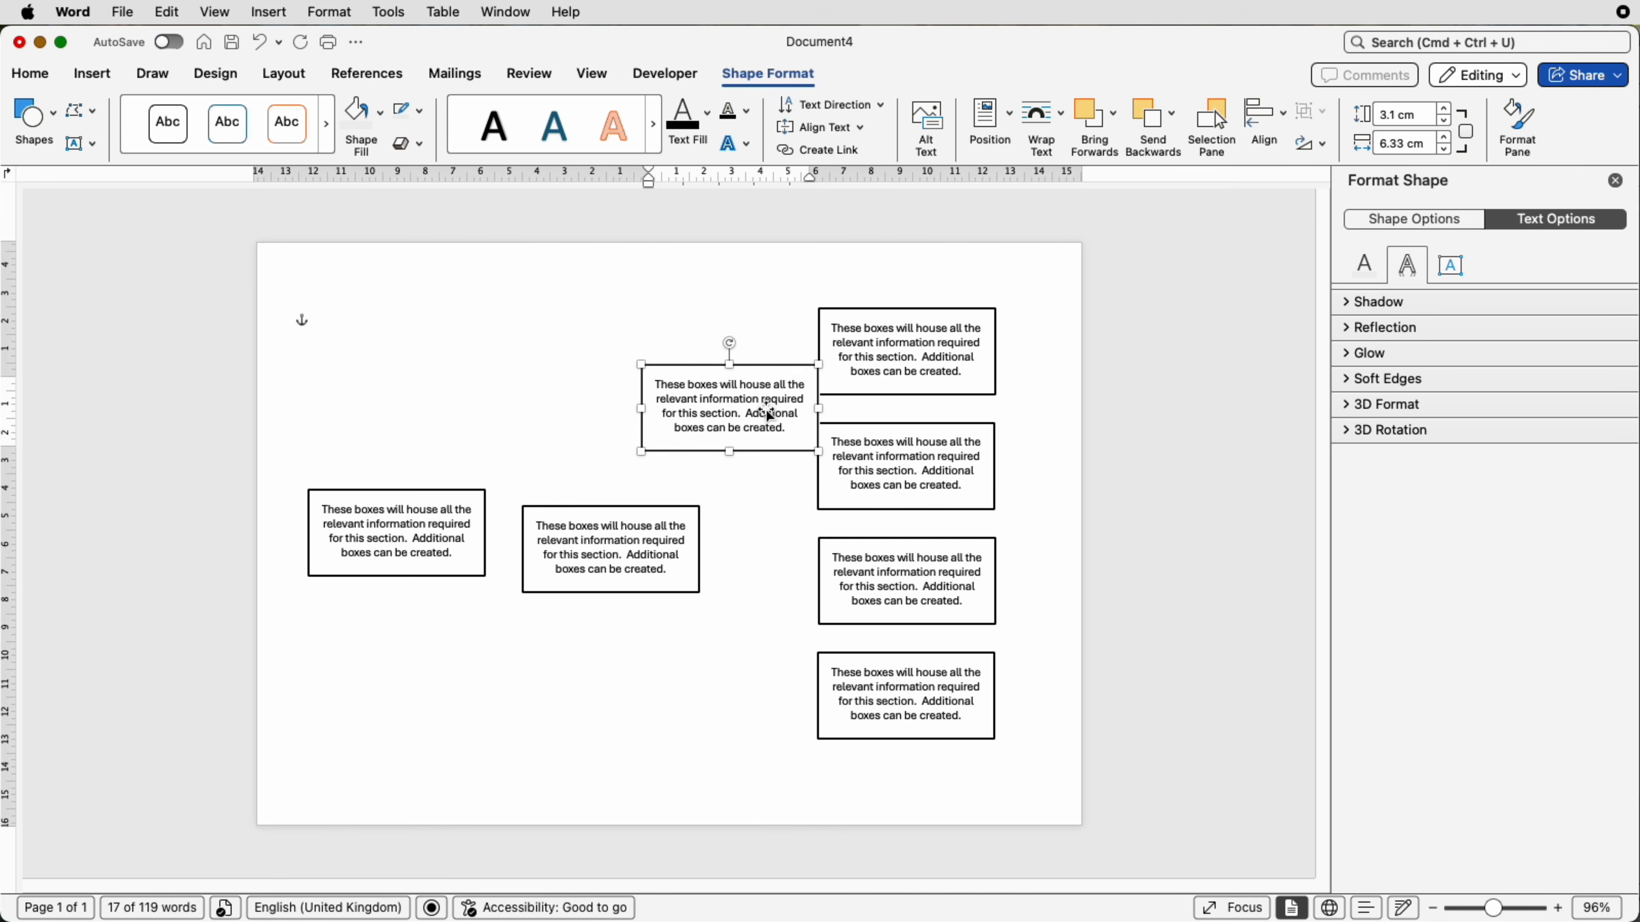
drag(767, 413, 731, 420)
drag(706, 427, 634, 427)
- Move the lower middle box level with the gap between the third and fourth right-column boxes, roughly beneath the upper middle box
drag(639, 571, 753, 649)
key(Left)
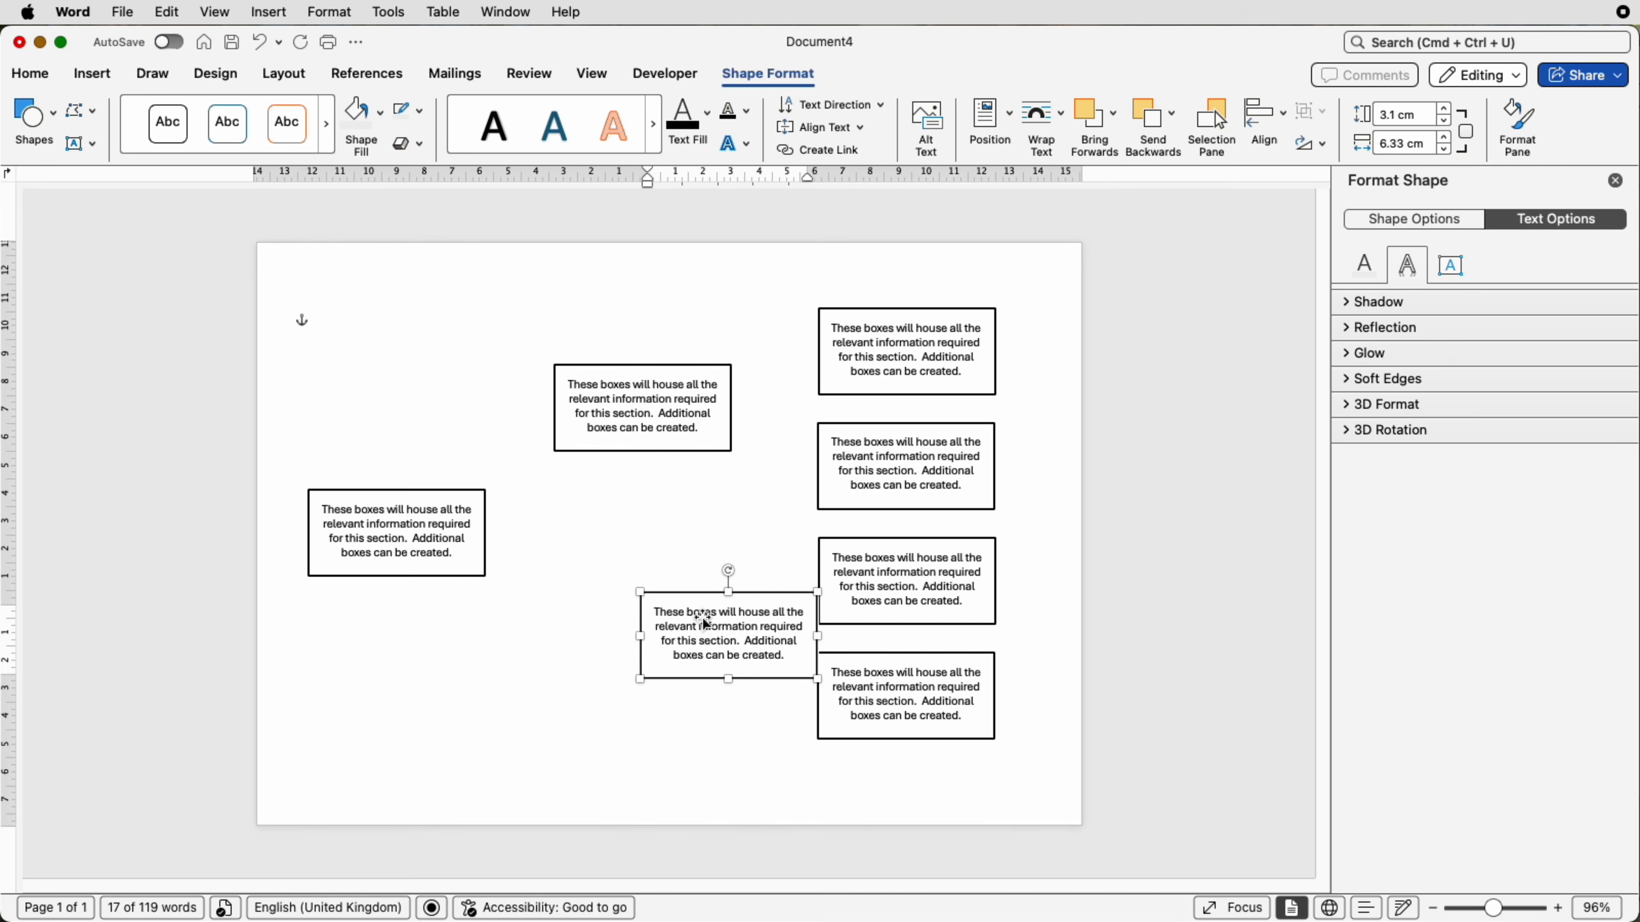
key(Down)
key(Down)
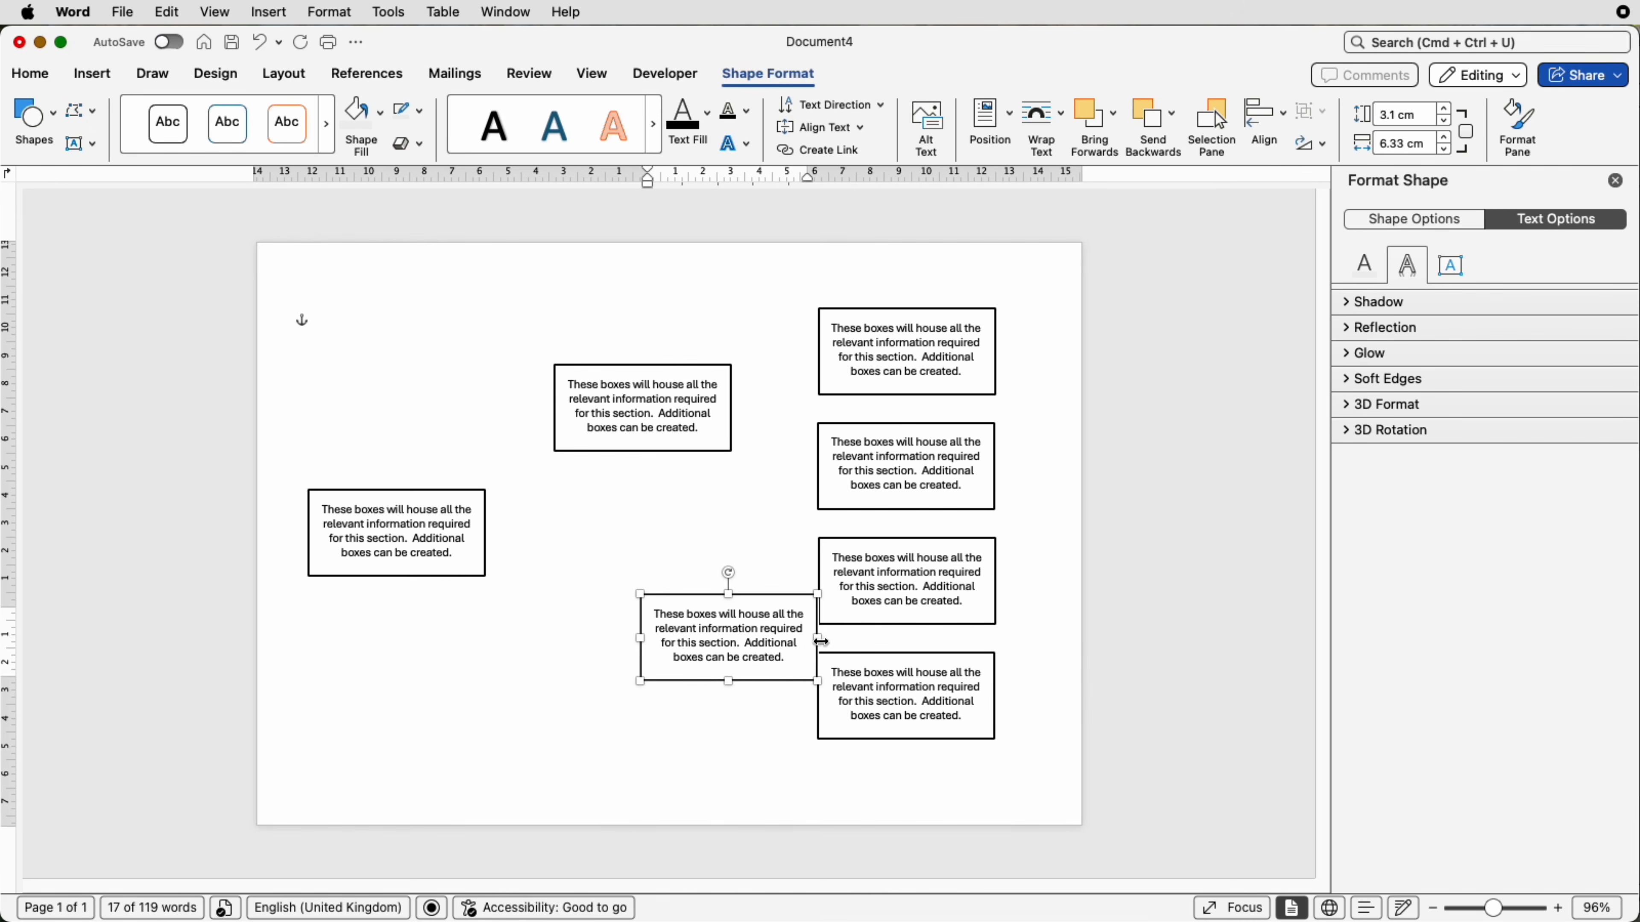
drag(741, 627, 679, 622)
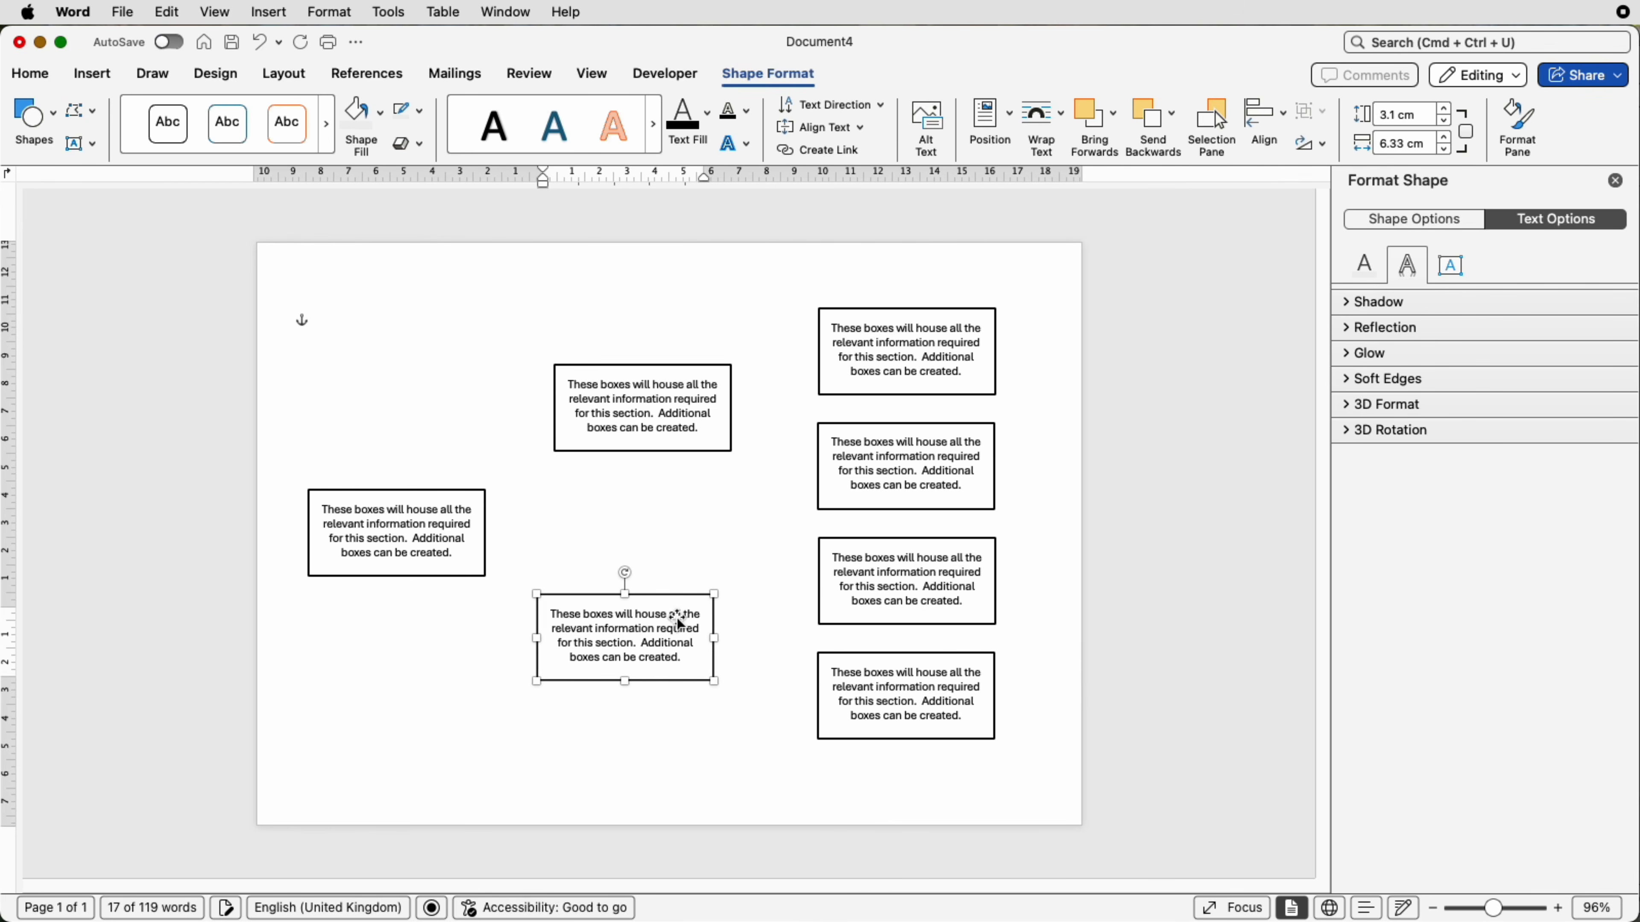
key(Right)
key(Right)
key(Right)
key(Right)
key(Right)
key(Right)
key(Right)
key(Right)
key(Right)
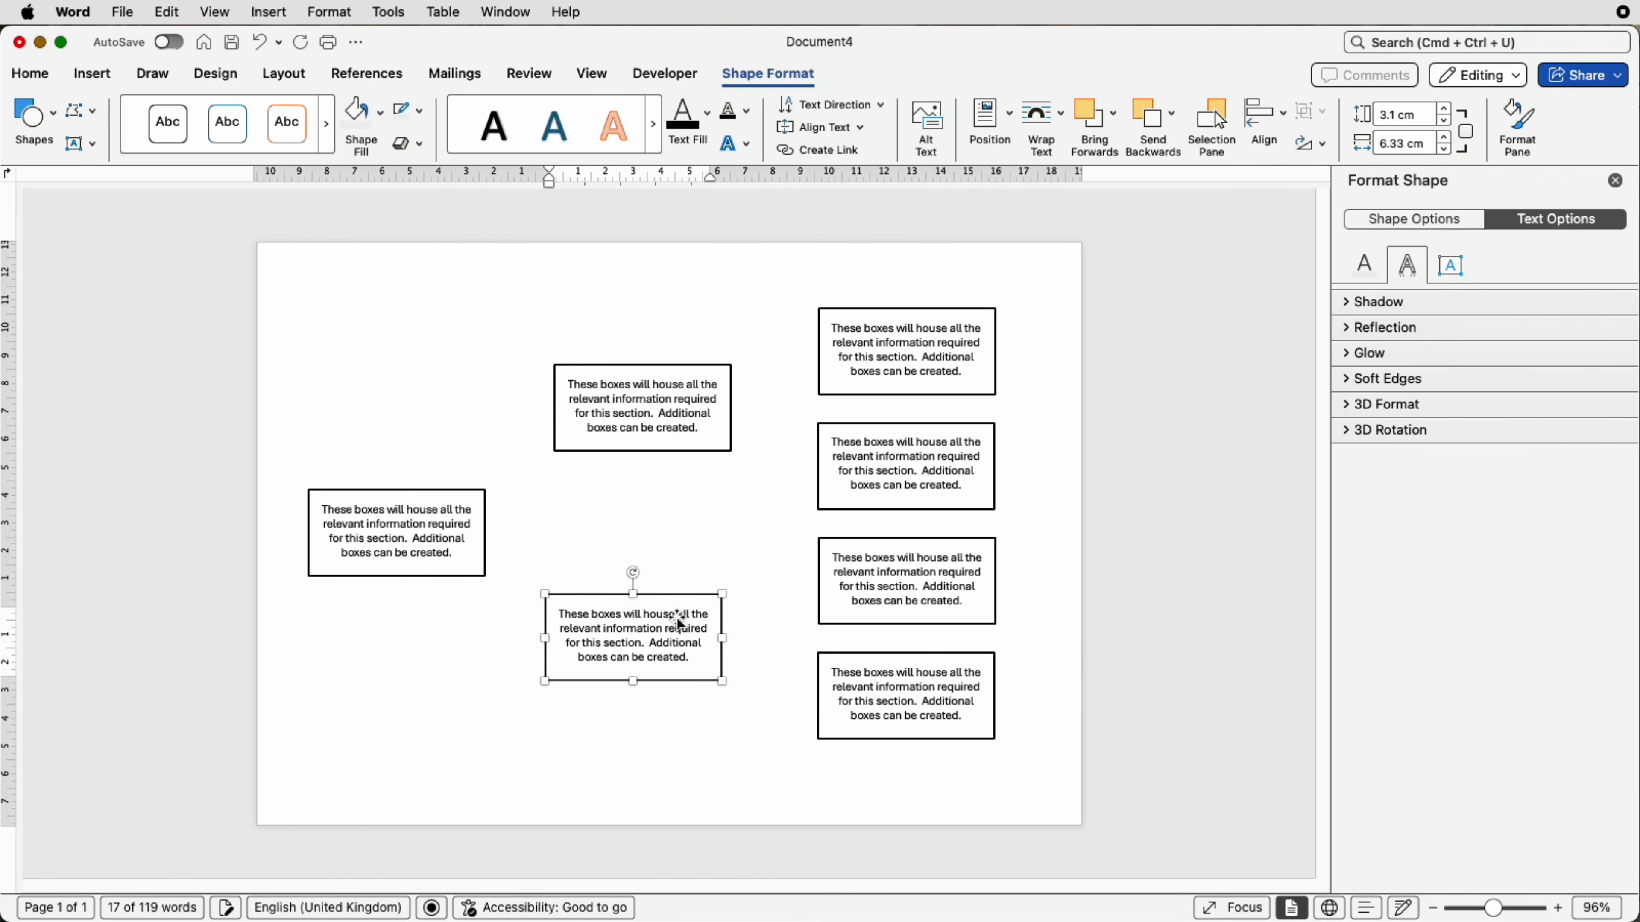
- Align the two middle-column boxes horizontally to their common centre
shift+click(657, 414)
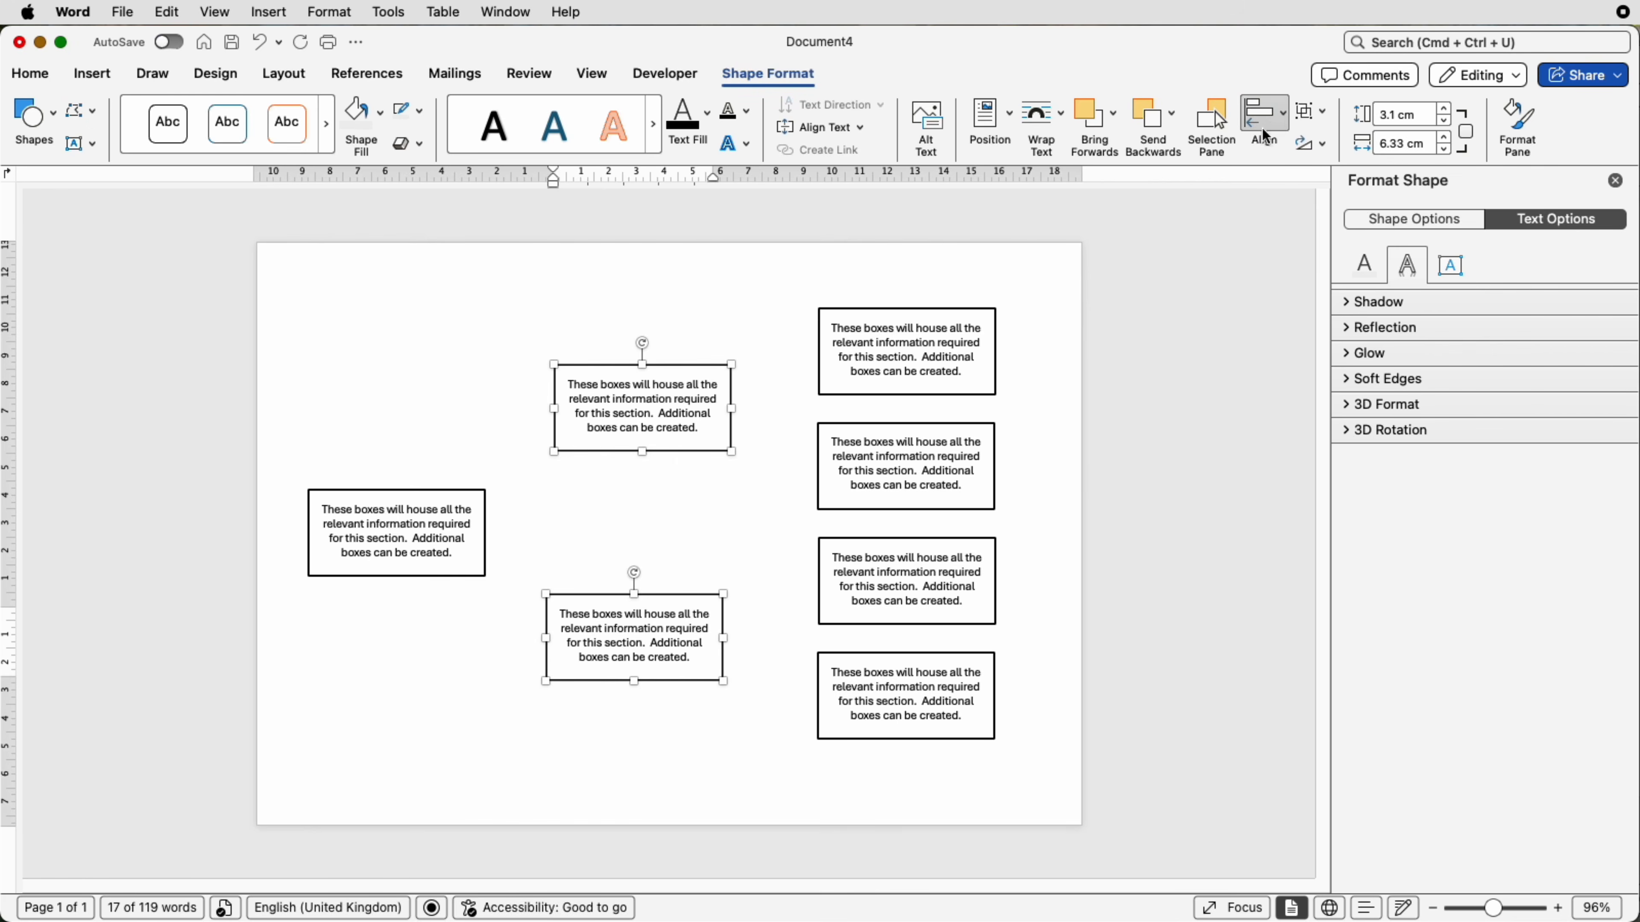
click(1287, 124)
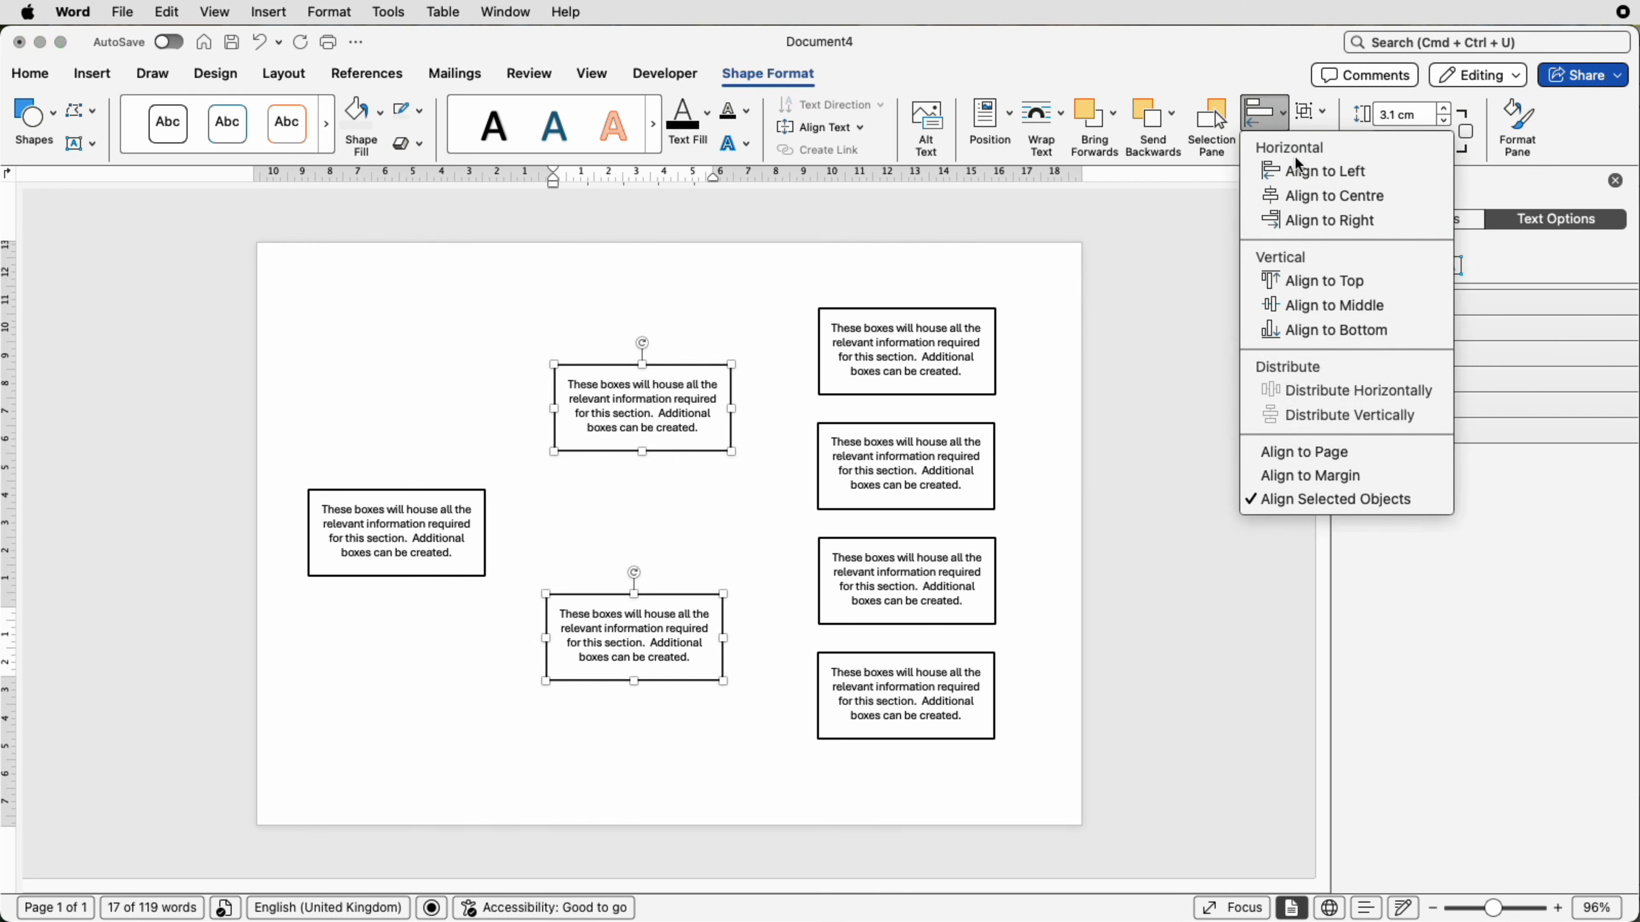
click(1294, 196)
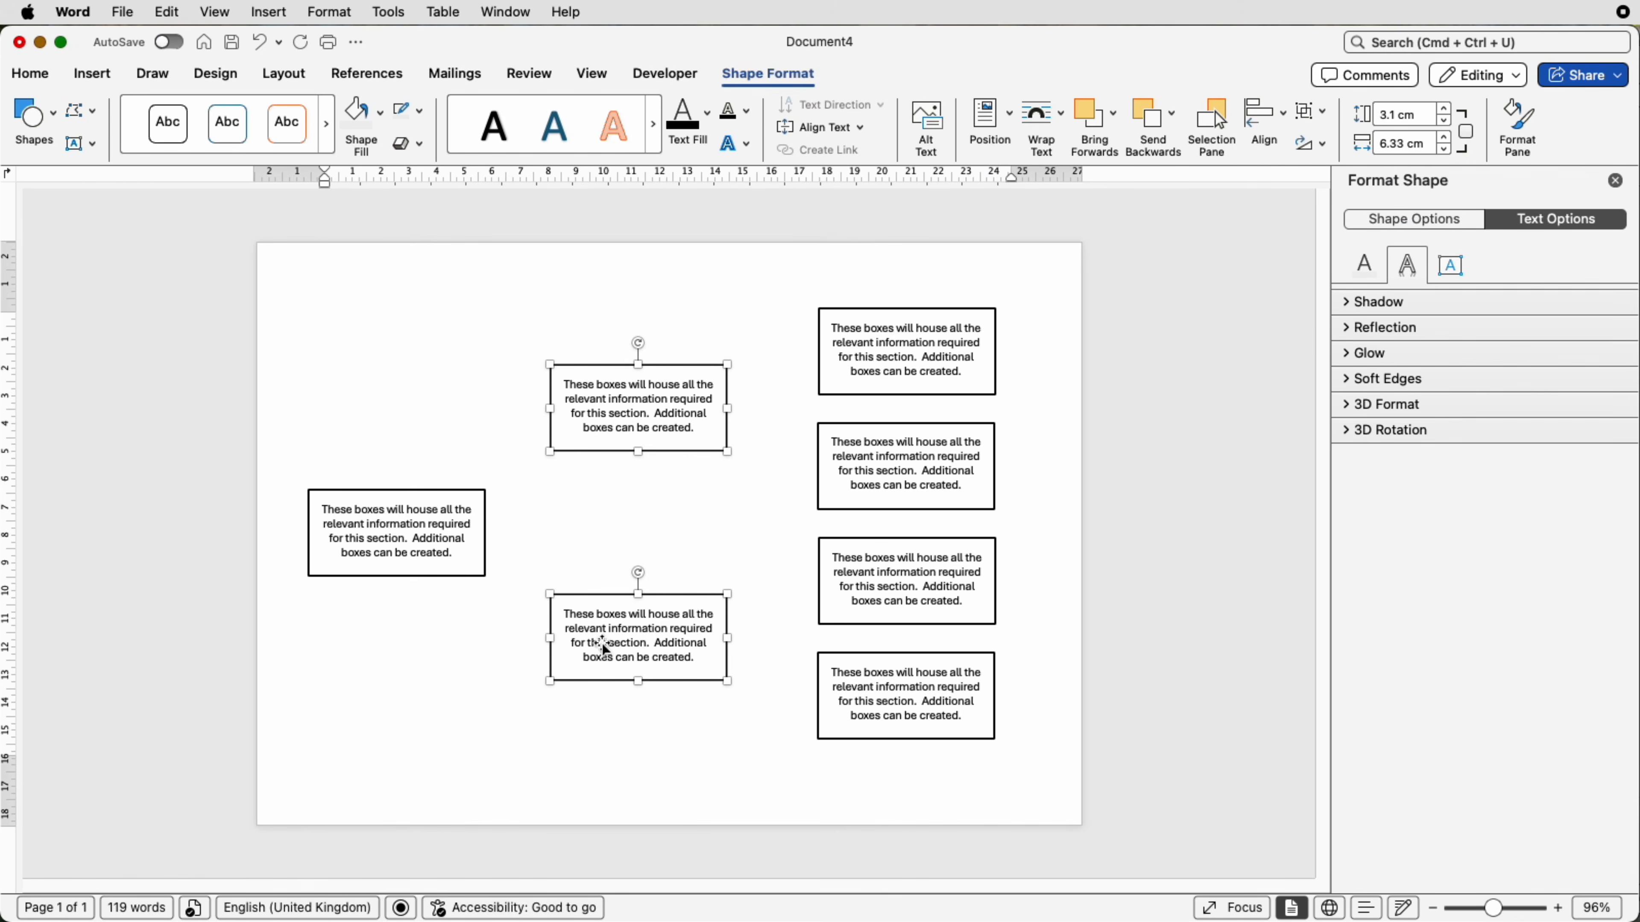
- Move the left box vertically midway between the two middle boxes, keeping it near the page's left margin
drag(436, 537, 769, 531)
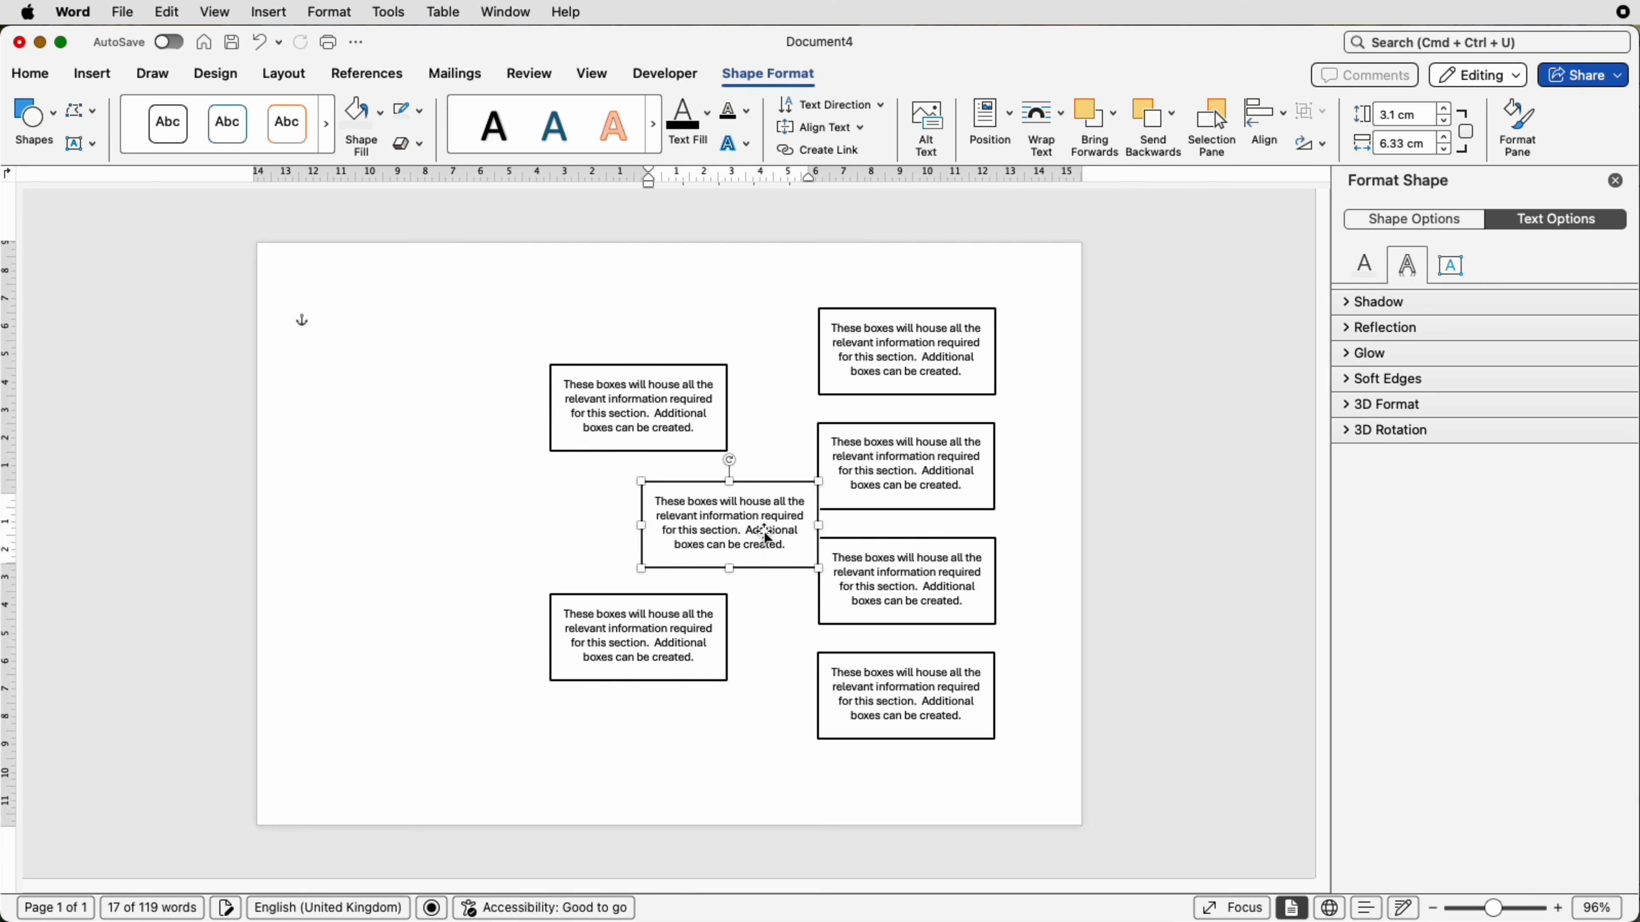
key(Left)
key(Left)
key(Left)
key(Left)
key(Left)
key(Left)
key(Left)
key(Left)
key(Left)
key(Left)
key(Left)
key(Left)
key(Left)
key(Left)
key(Left)
key(Left)
key(Left)
key(Left)
key(Left)
key(Left)
key(Left)
key(Left)
key(Left)
key(Left)
key(Left)
key(Left)
key(Left)
key(Left)
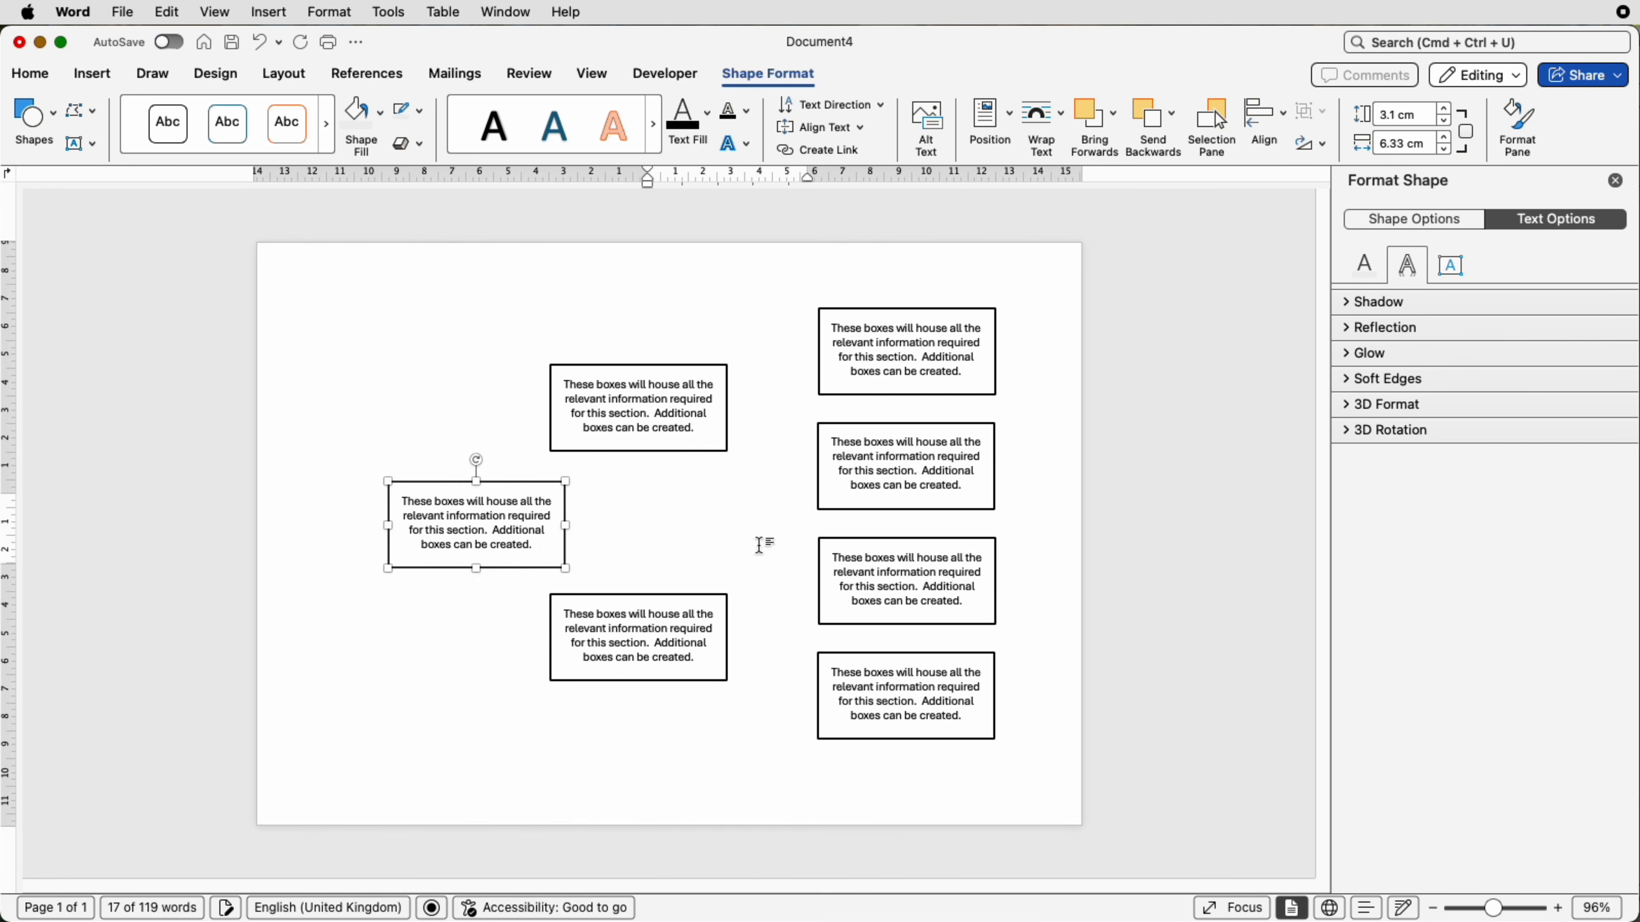
key(Left)
key(Left)
key(Left)
key(Left)
key(Left)
key(Left)
key(Left)
key(Left)
key(Left)
key(Left)
key(Left)
key(Left)
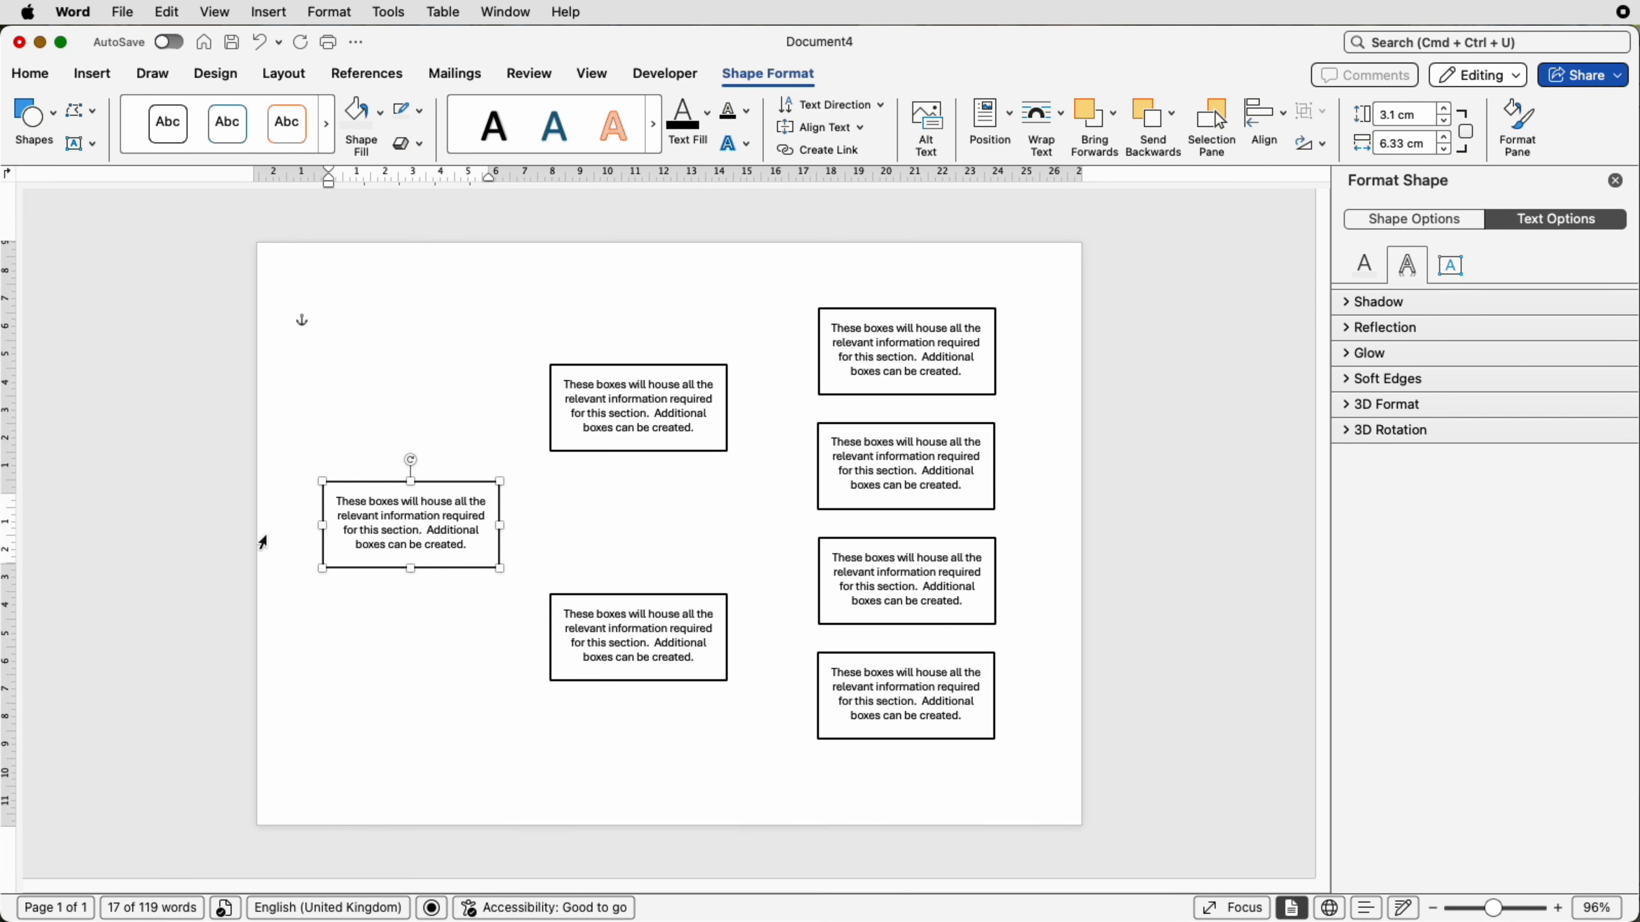
key(Right)
key(Right)
key(Right)
- Nudge the two middle boxes together slightly to the right to even out the spacing between the columns
click(617, 643)
shift+click(605, 424)
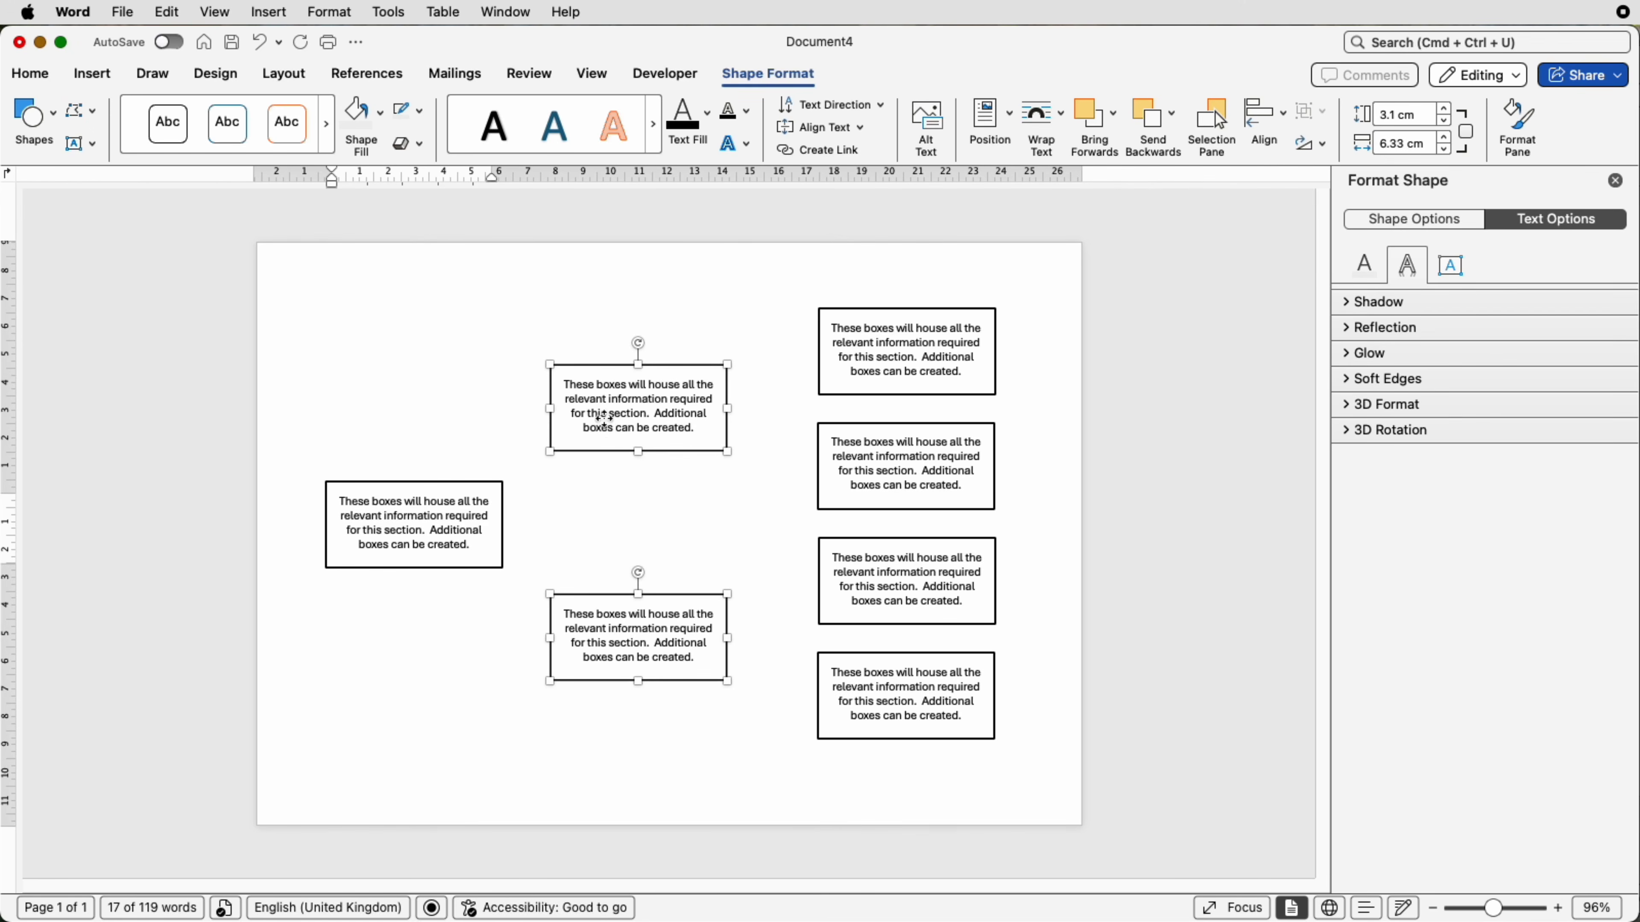
key(Right)
key(Right)
key(Right)
key(Right)
key(Right)
key(Right)
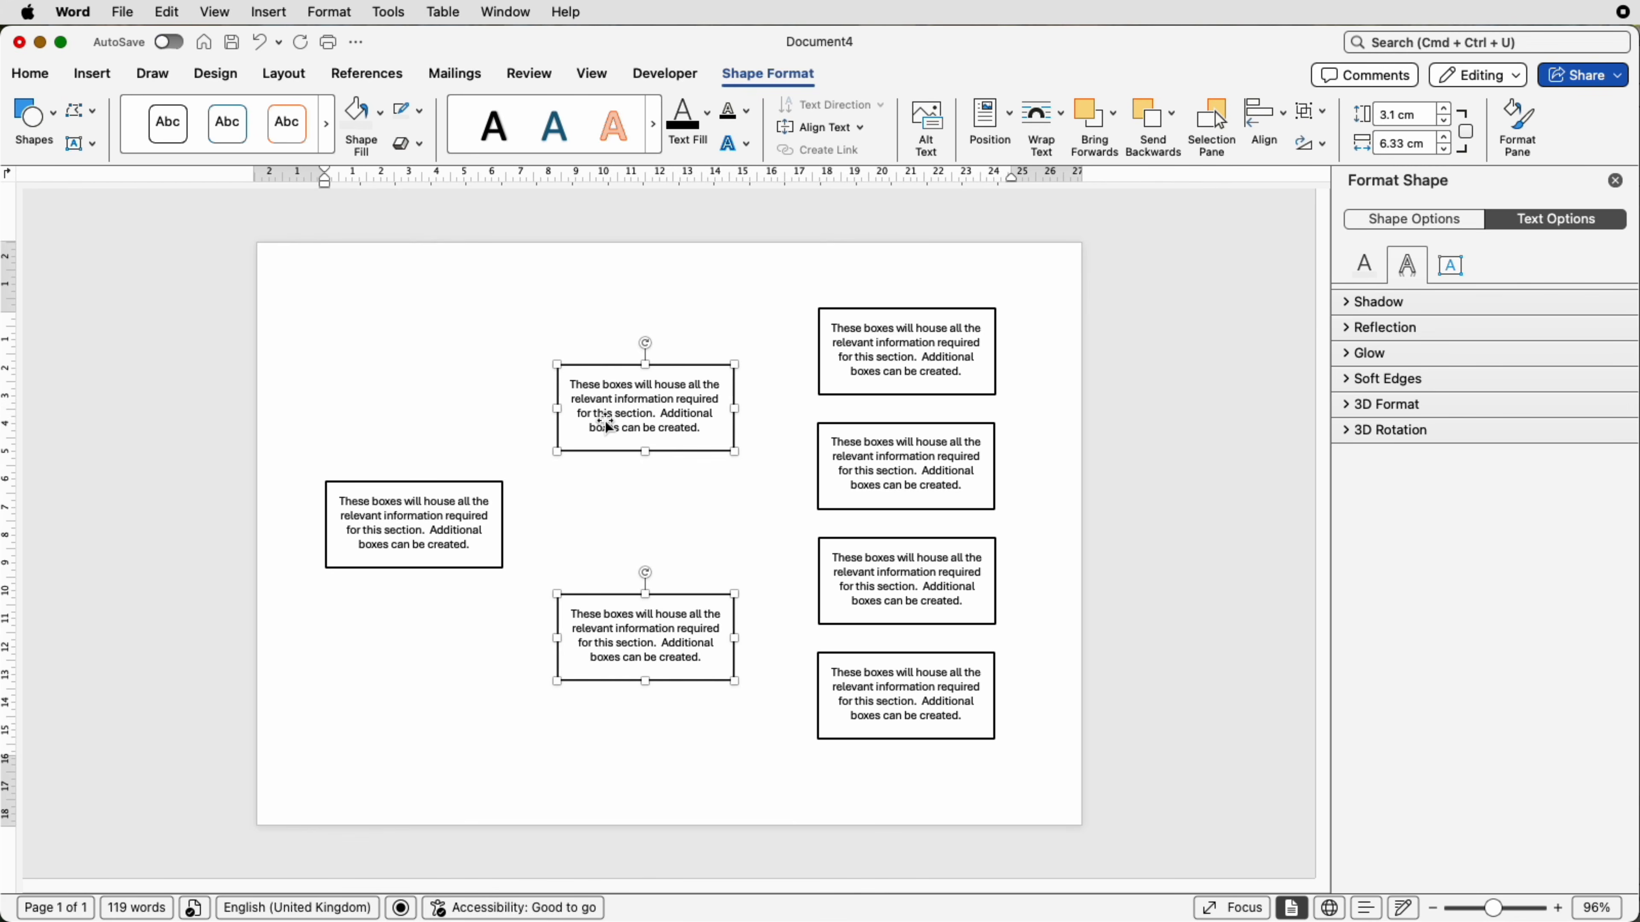
click(641, 490)
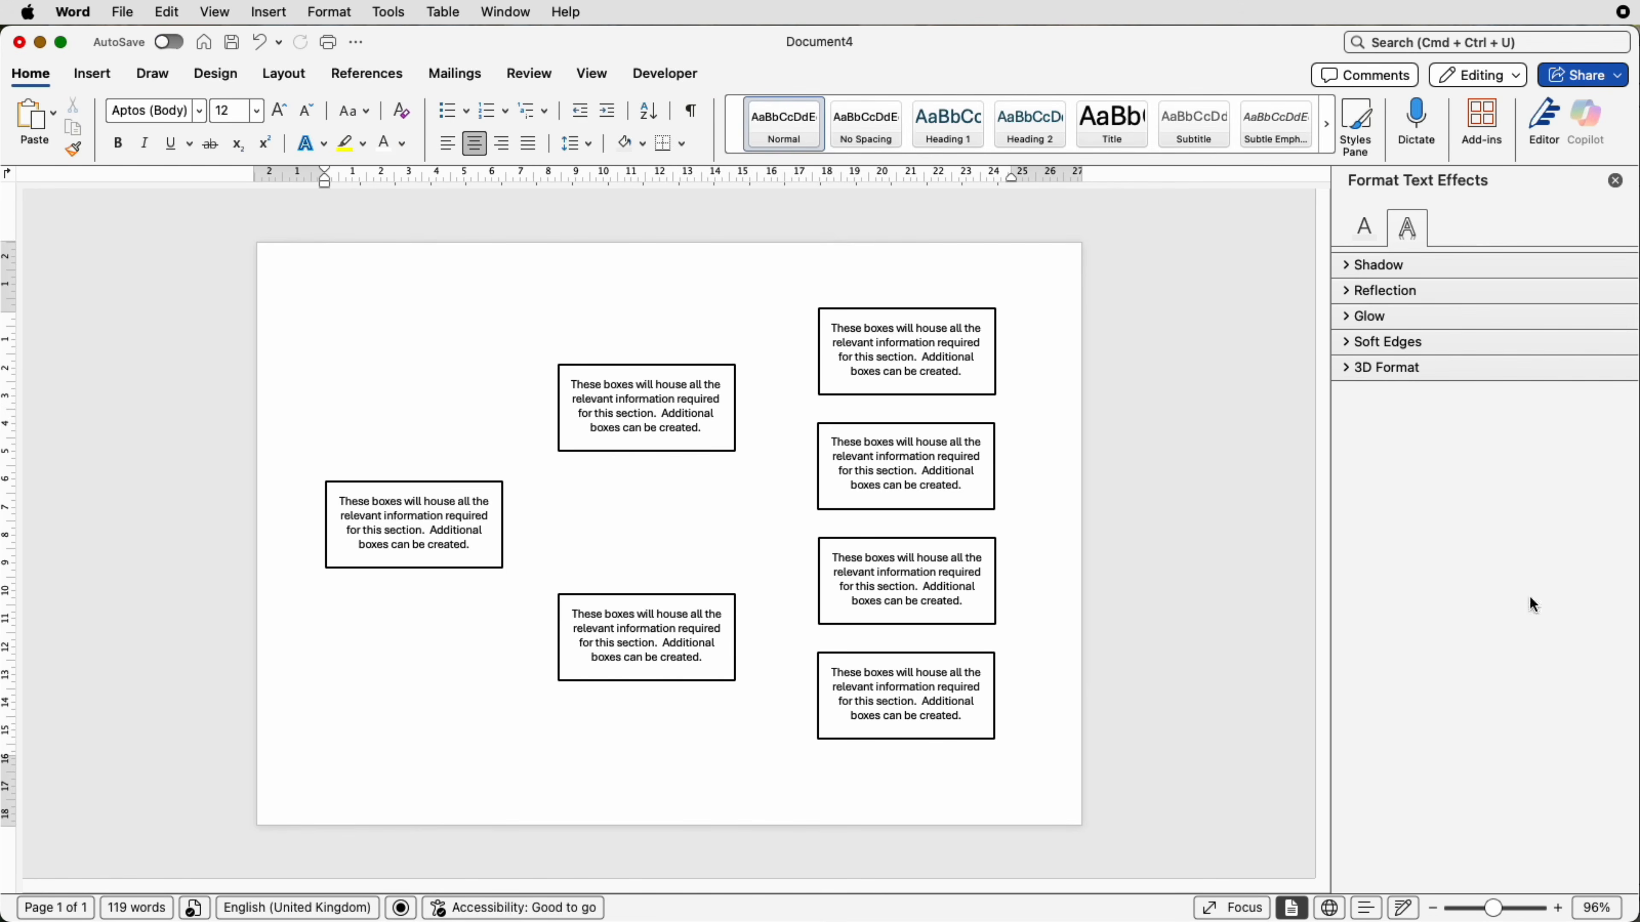
- Replace the upper middle box's text with a bold "Second Title Option" above "For this text box", and set its top margin to 0.7 cm
click(696, 431)
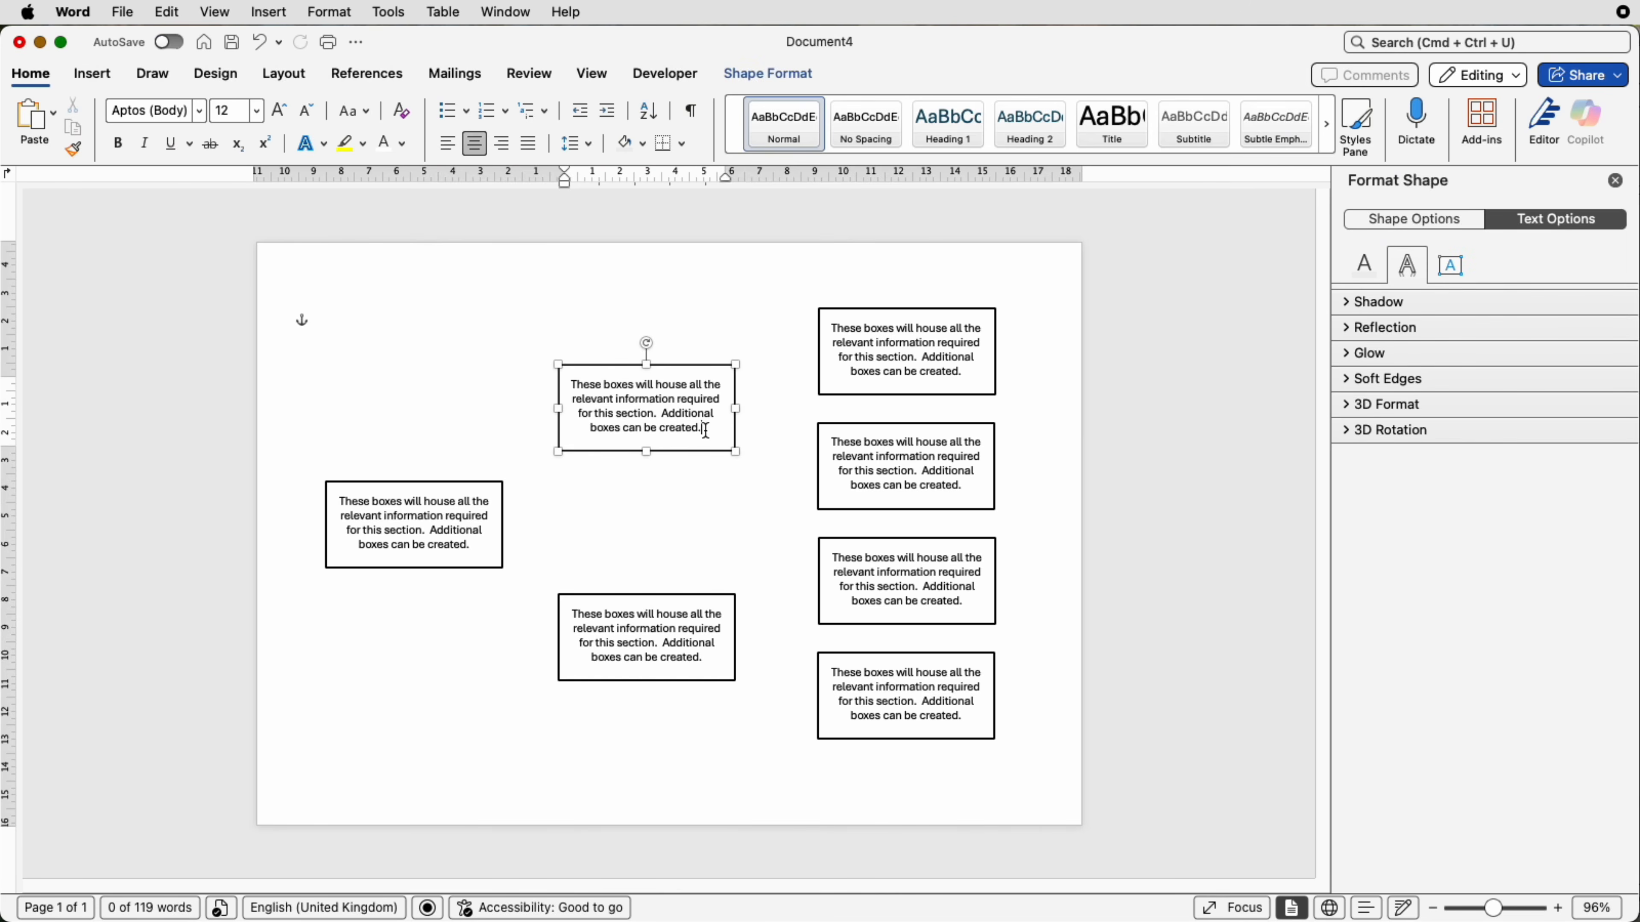
drag(707, 429, 580, 390)
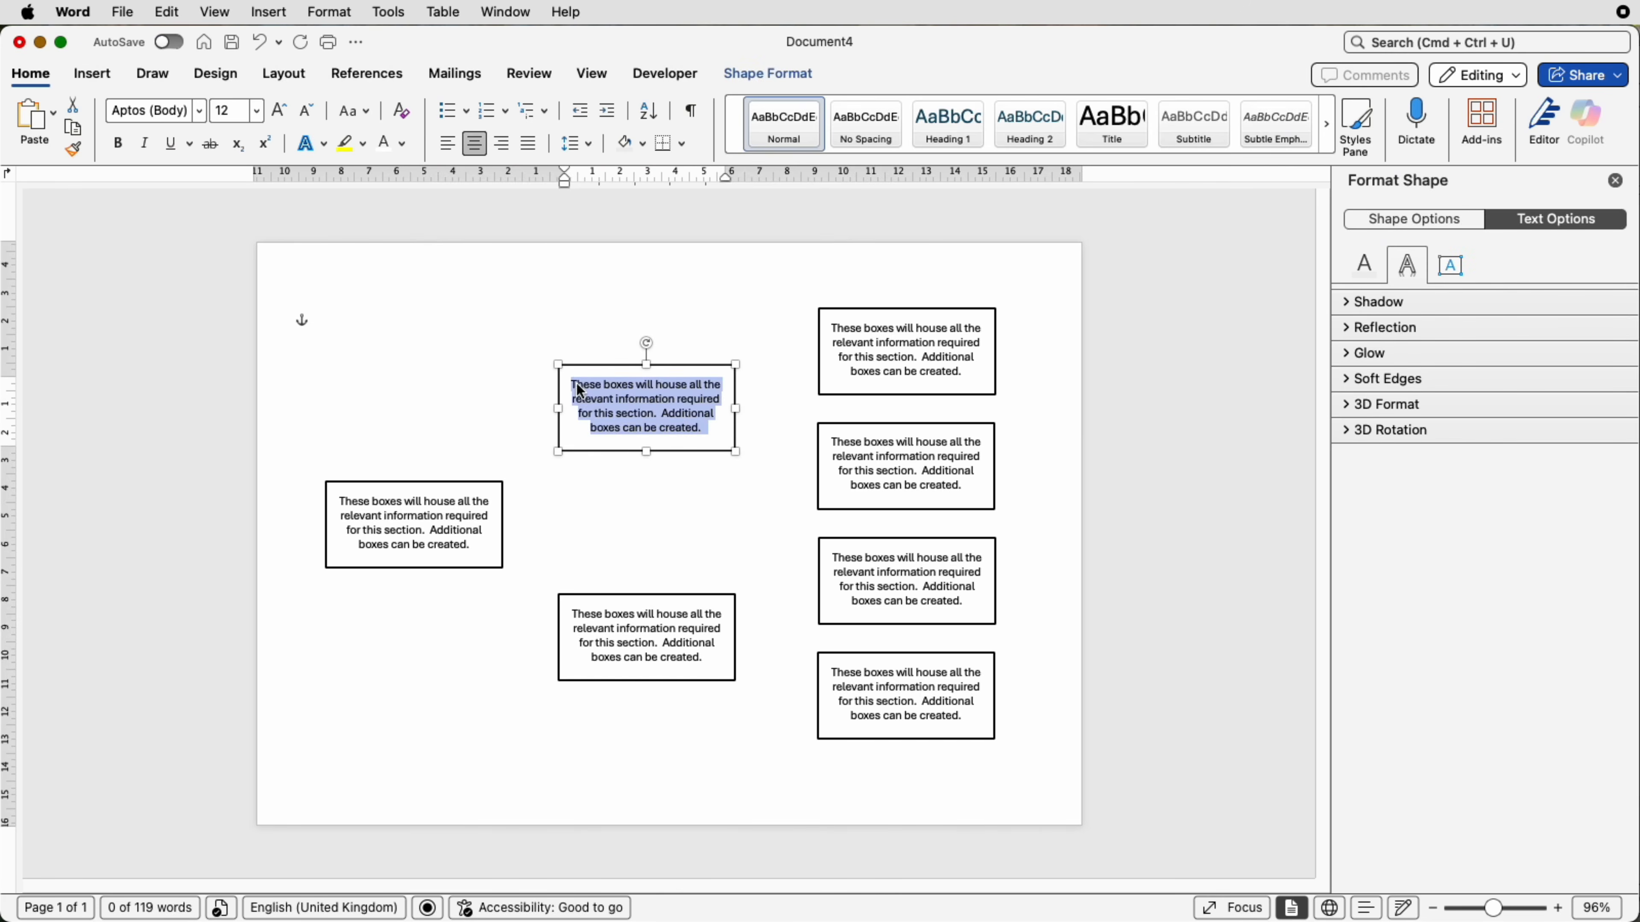
text(Second Title Option For this text box)
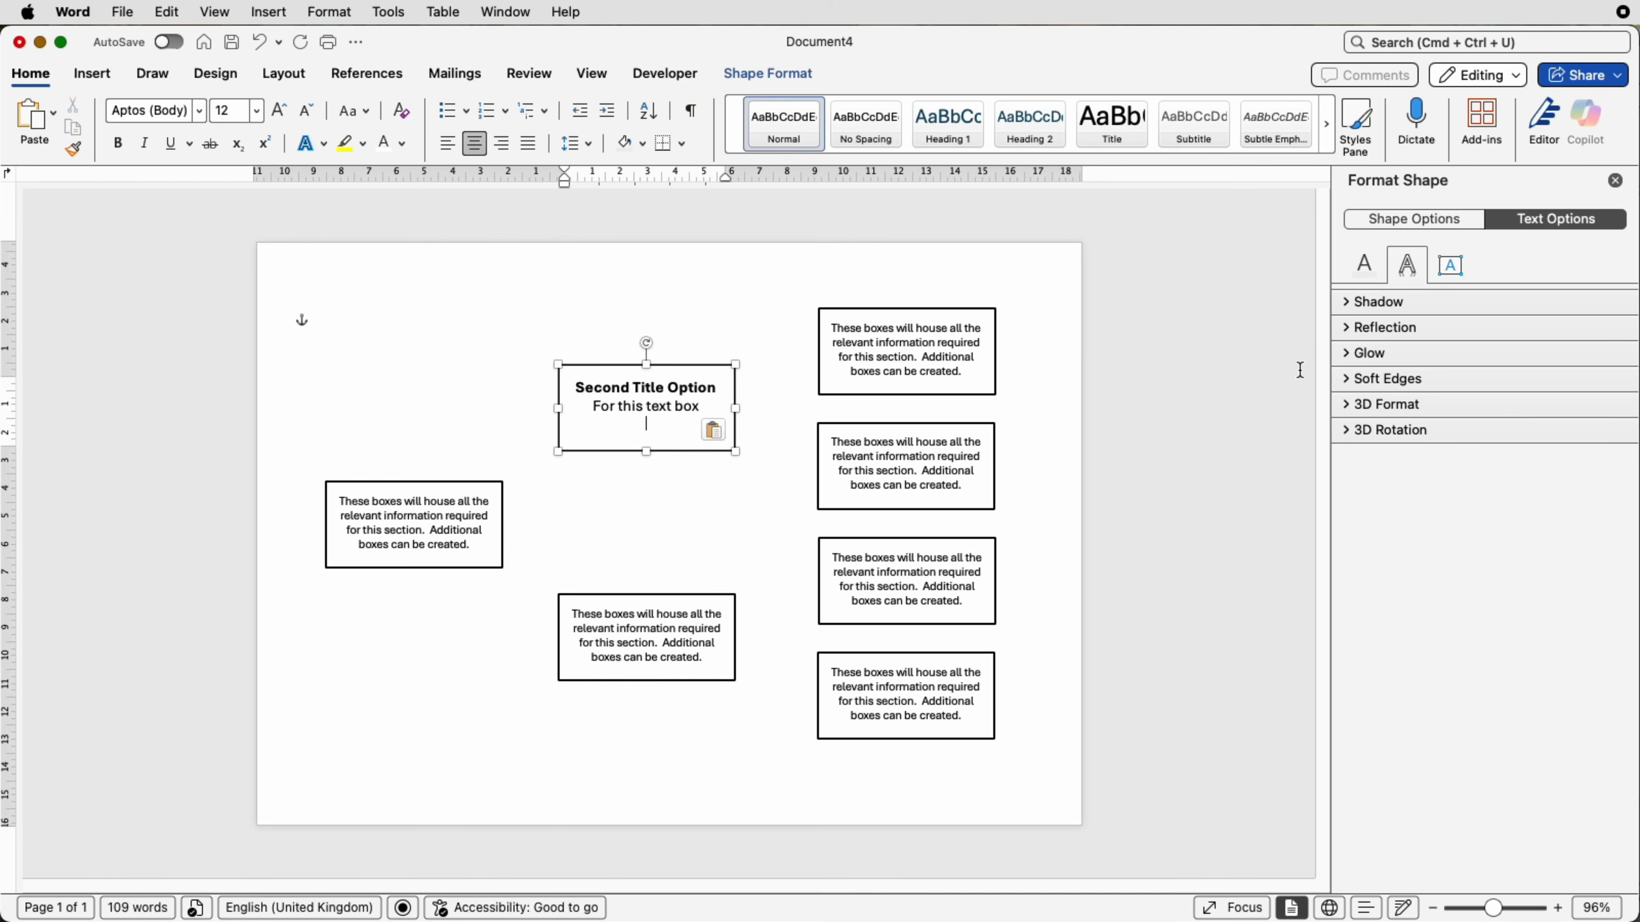
click(1451, 268)
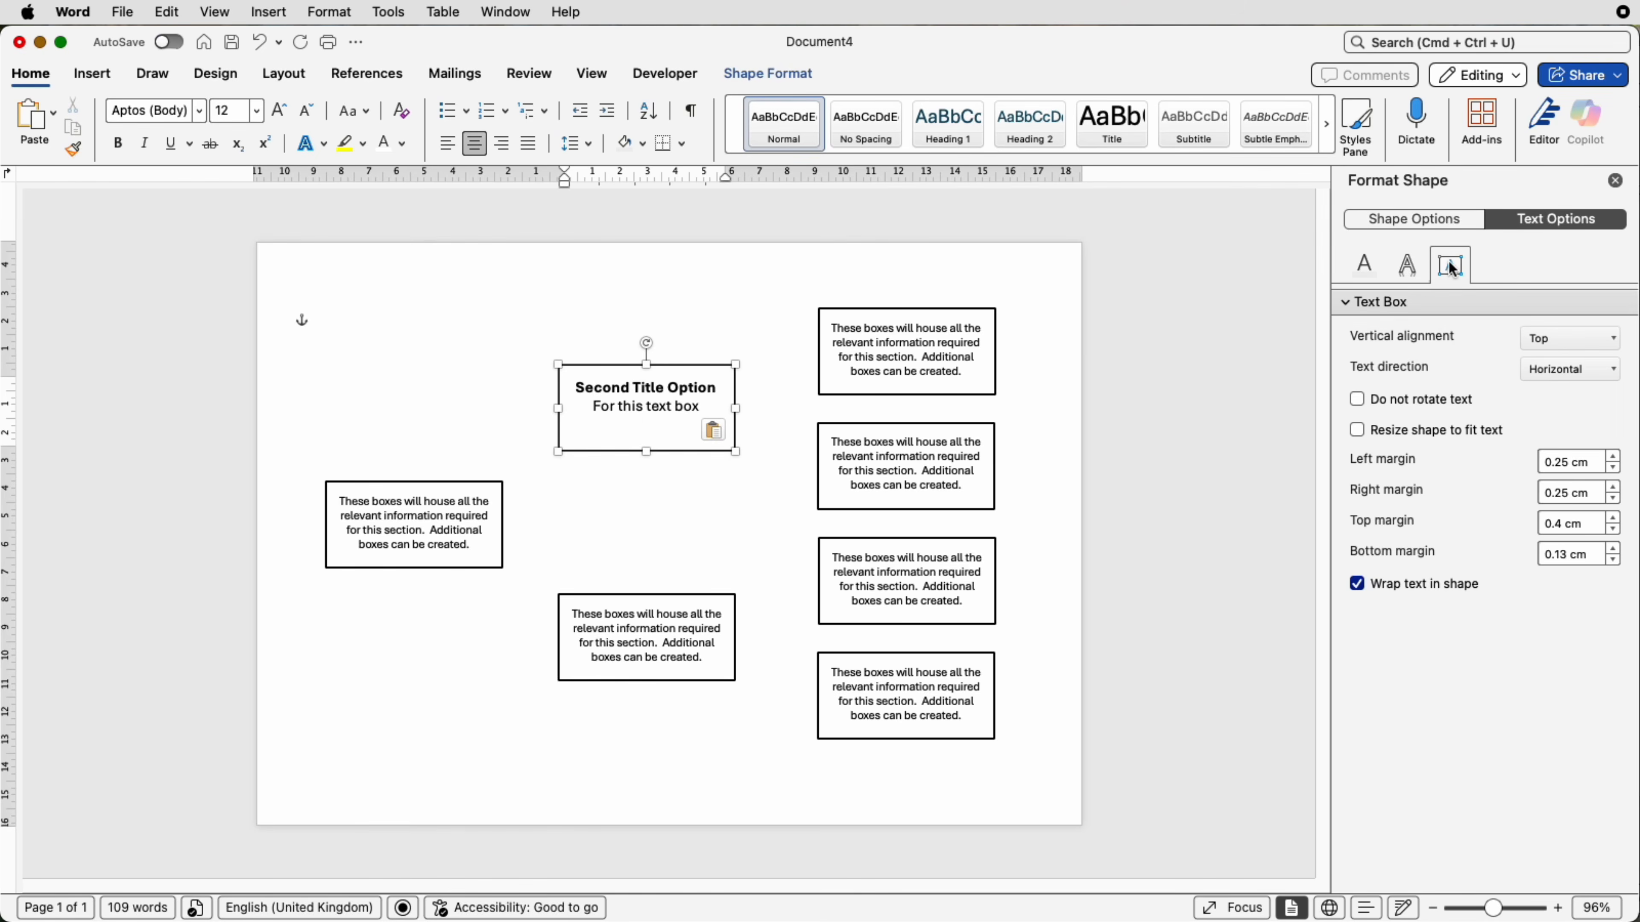
click(1613, 518)
click(1613, 518)
click(1614, 518)
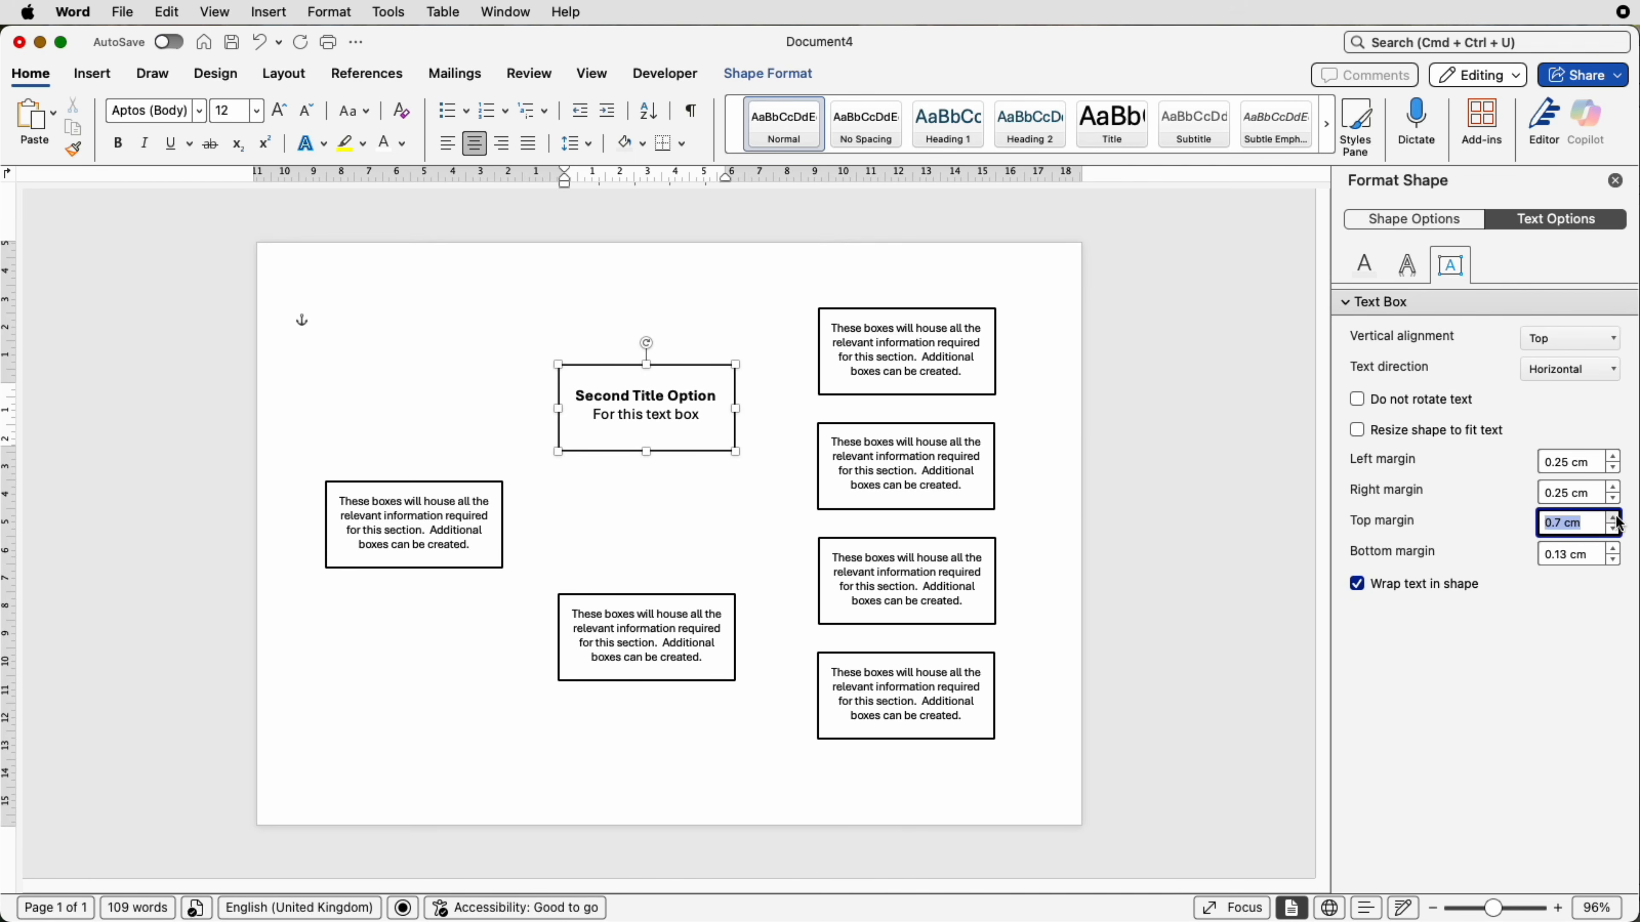
- Give the lower middle box the same text, bold "Second Title Option" above "For this text box", with a 0.7 cm top margin
click(705, 647)
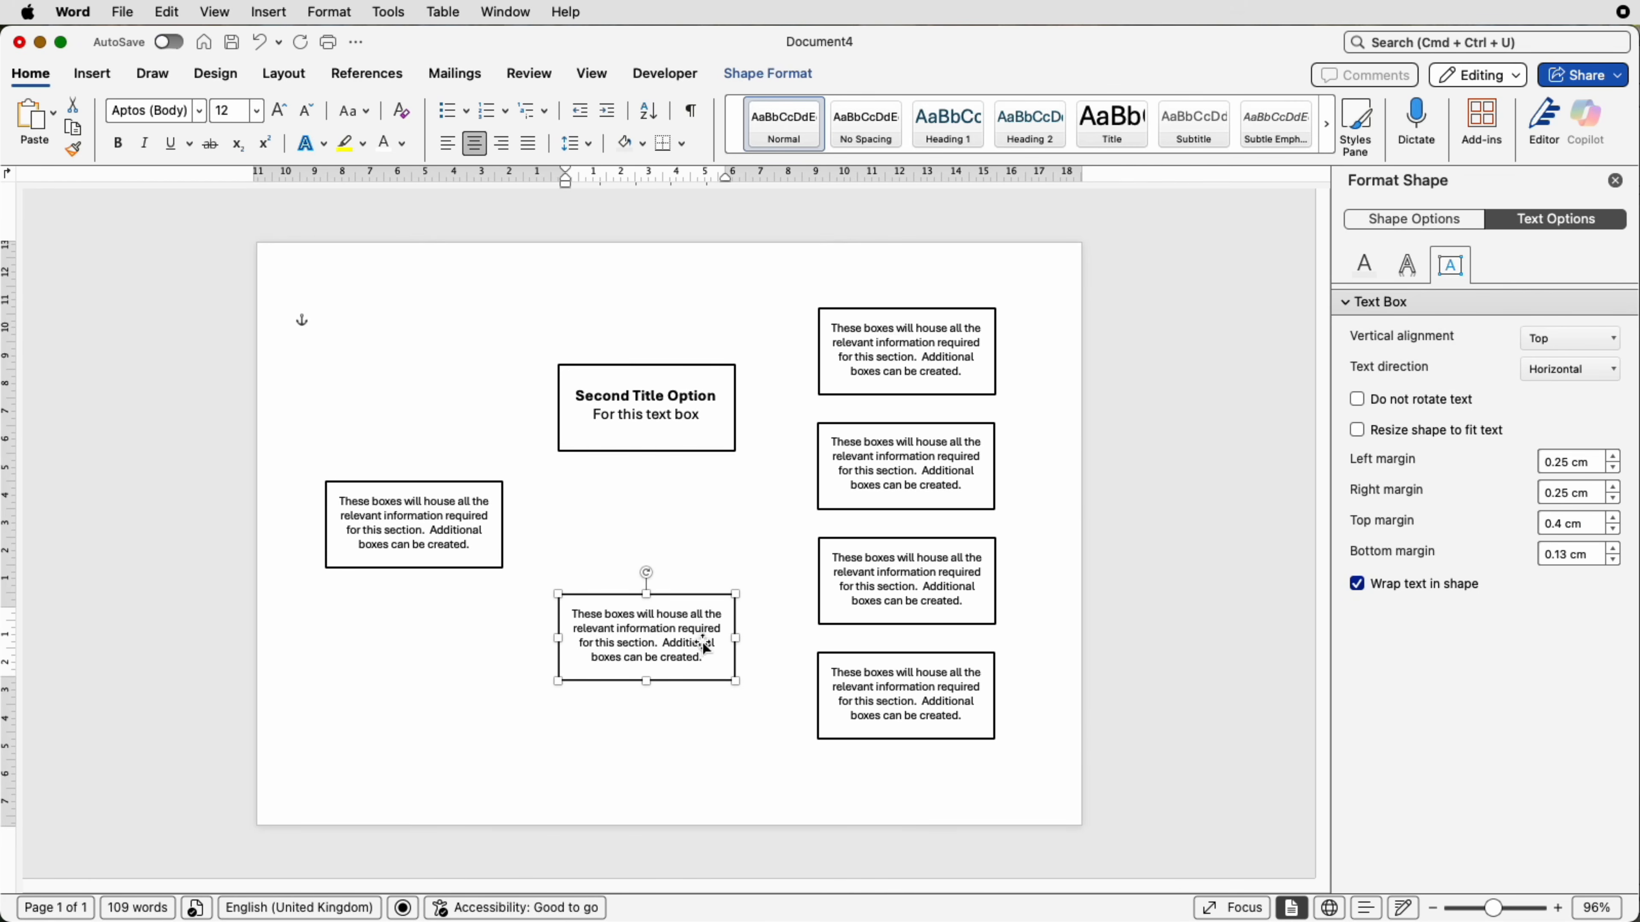
drag(704, 657, 574, 623)
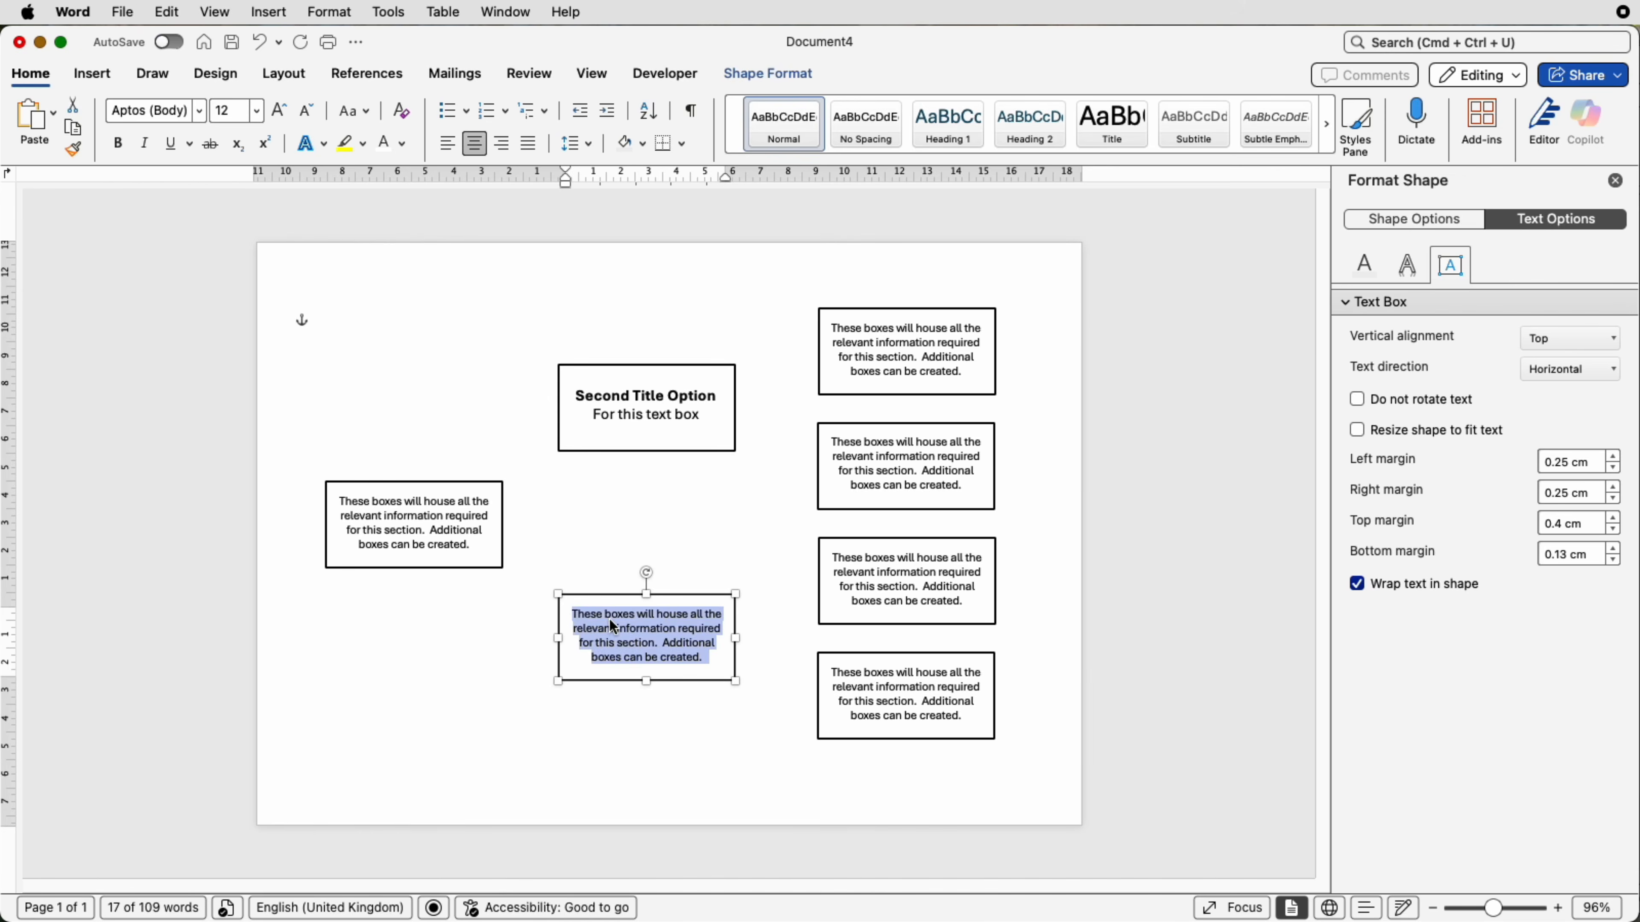
text(Second Title Option For this text box)
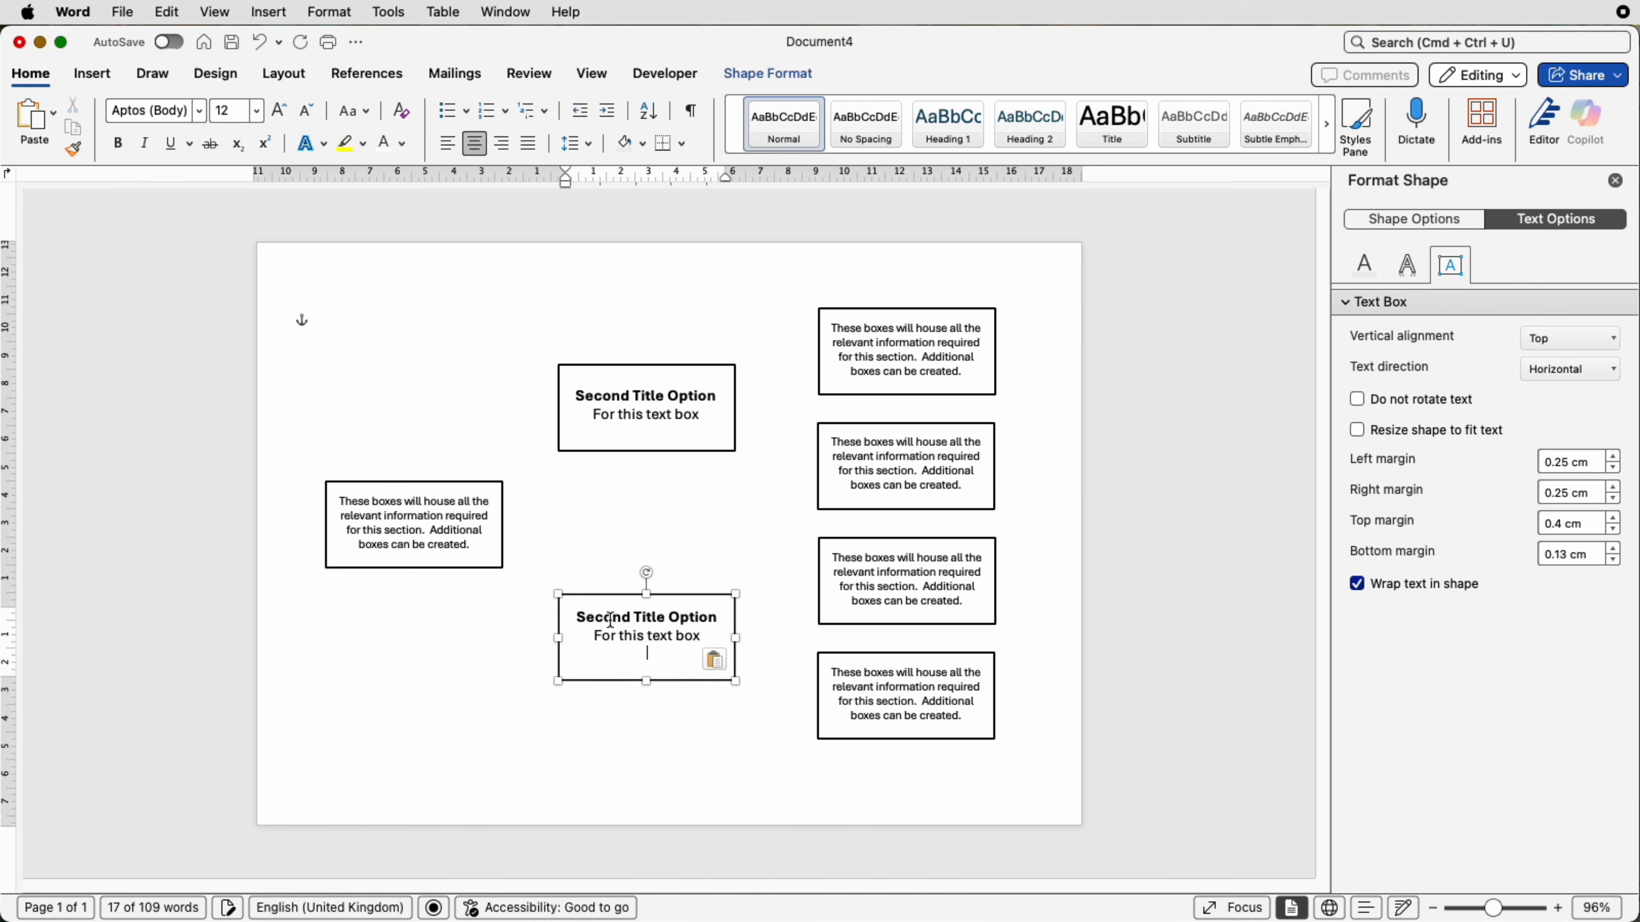
click(1615, 520)
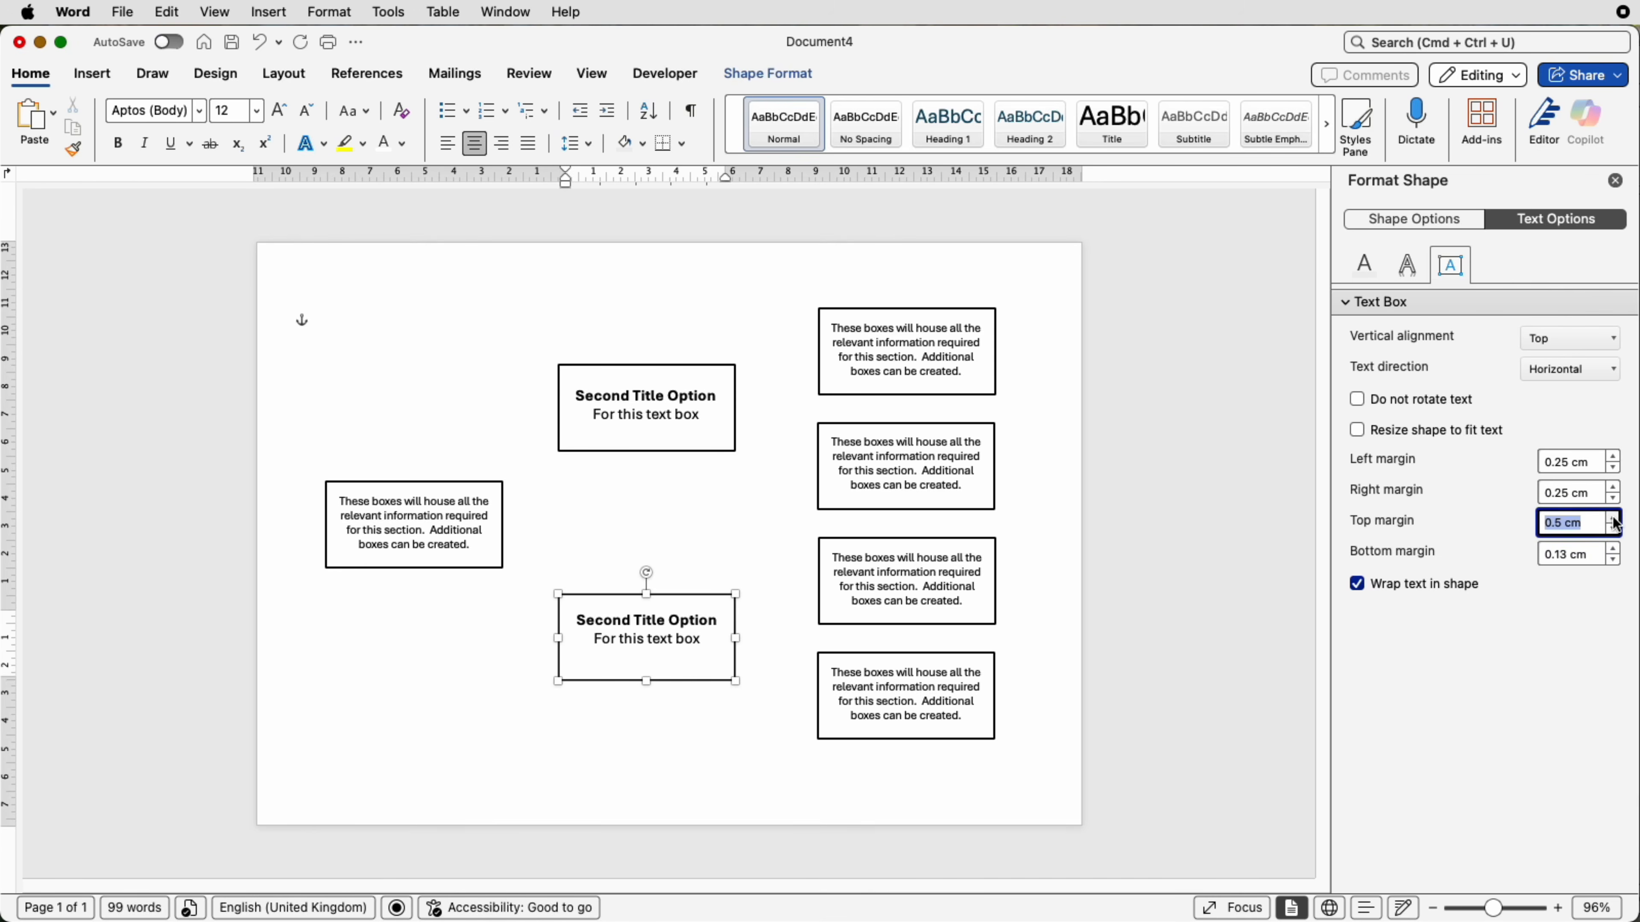
click(1614, 519)
click(1613, 518)
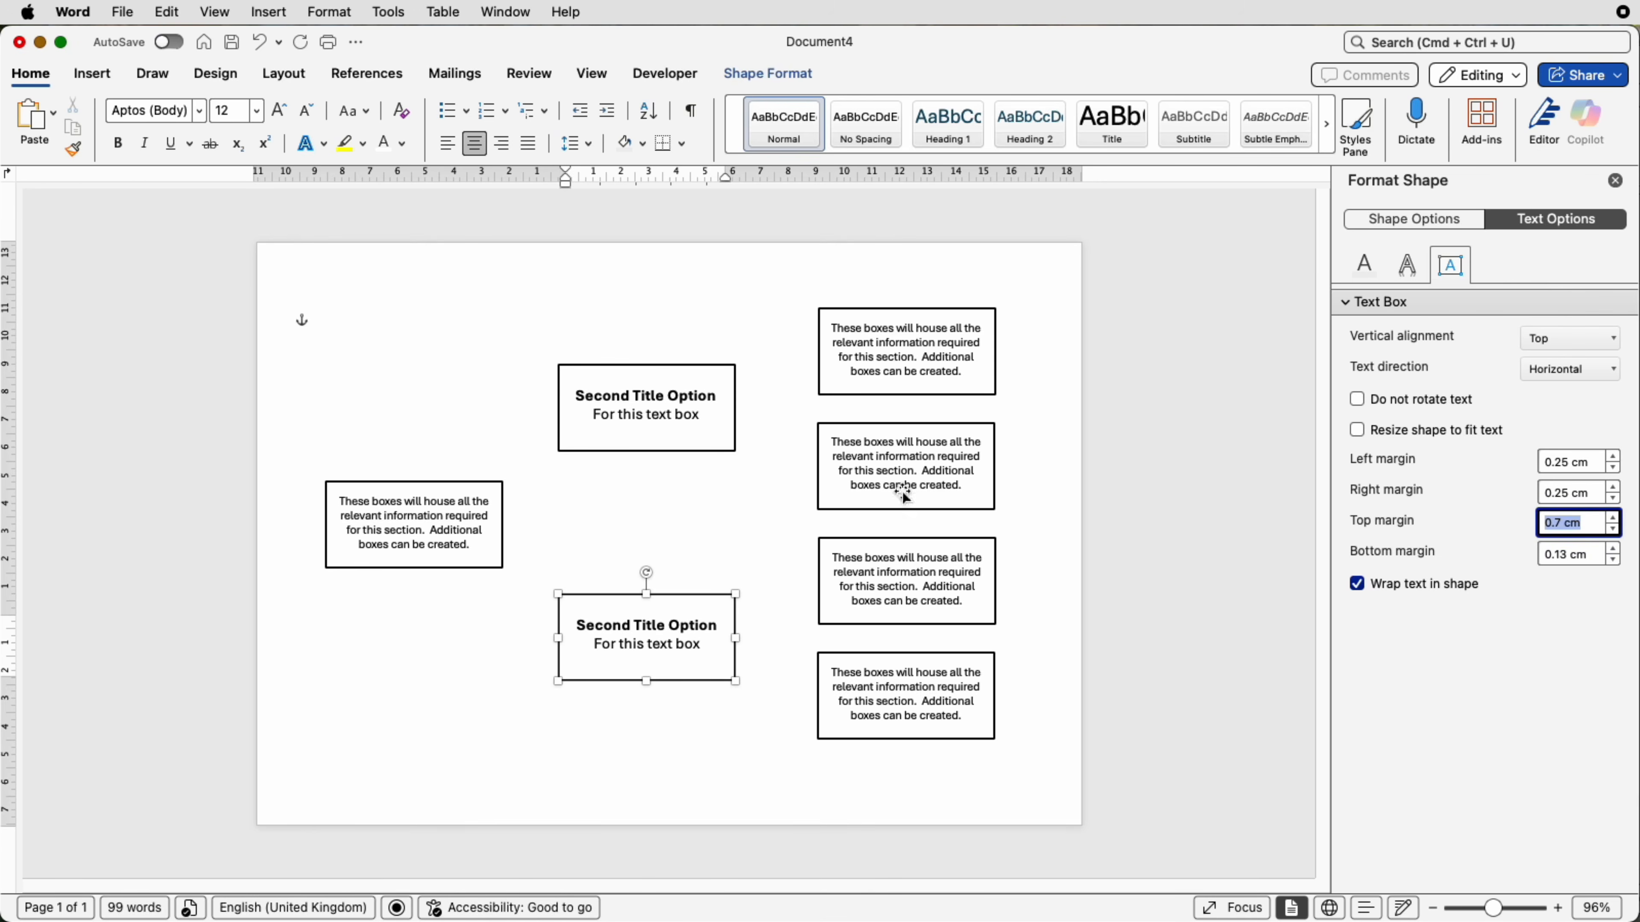
- Replace the left box's text with the bold 18 pt title "EASY FLOWCHART TITLE"
click(434, 540)
triple_click(354, 512)
text(EASY FLOWCHART TITLE)
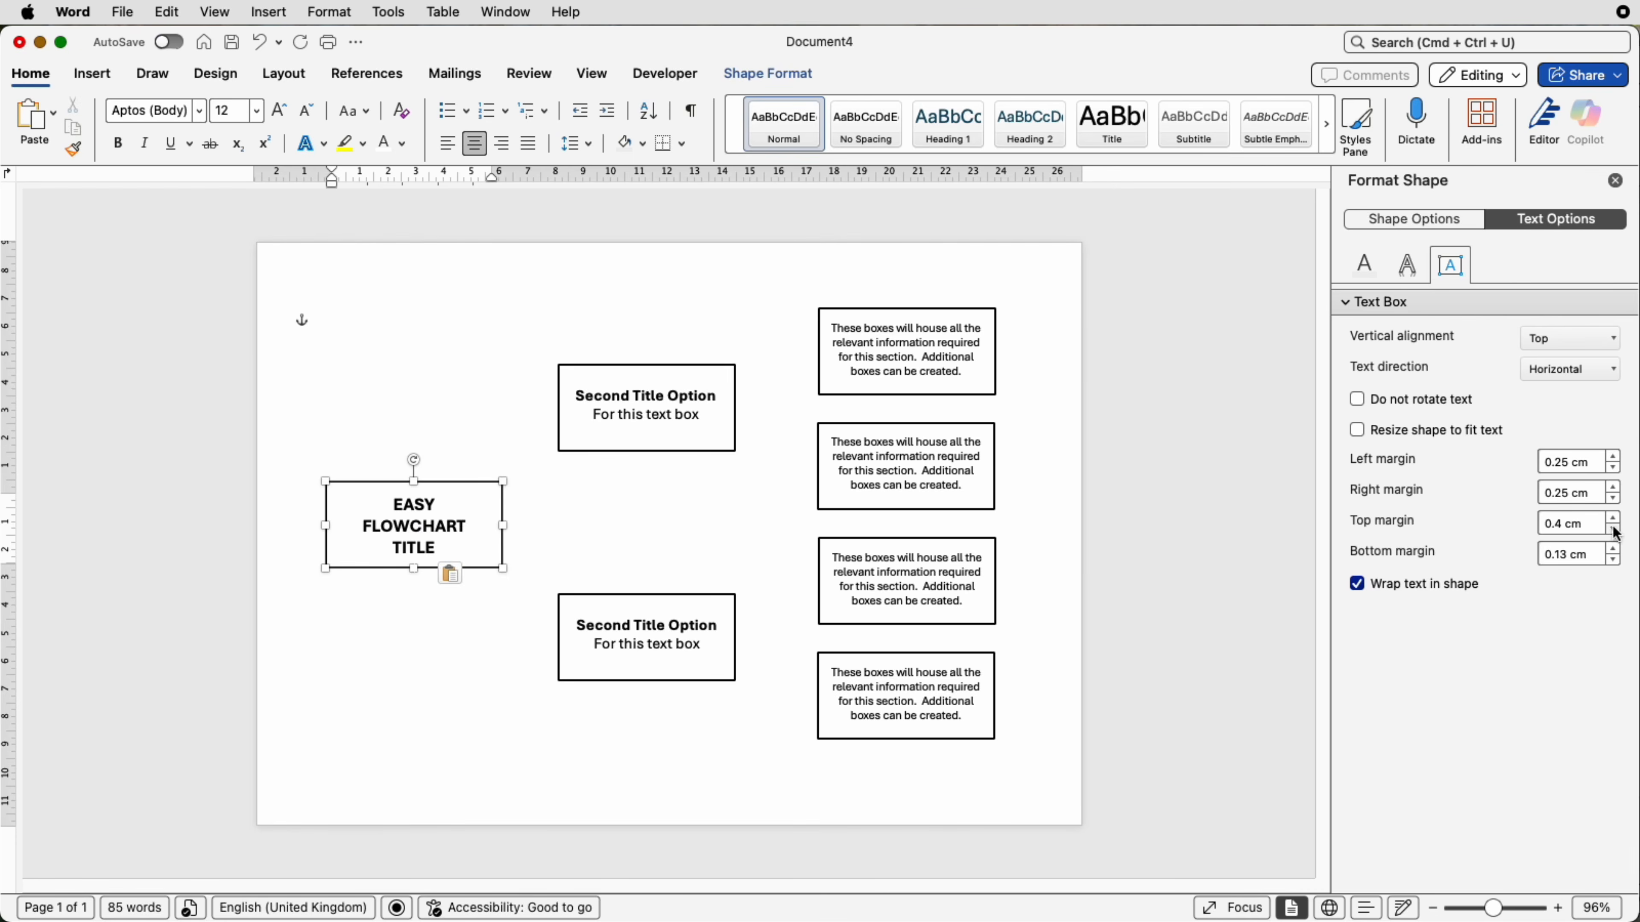
click(407, 501)
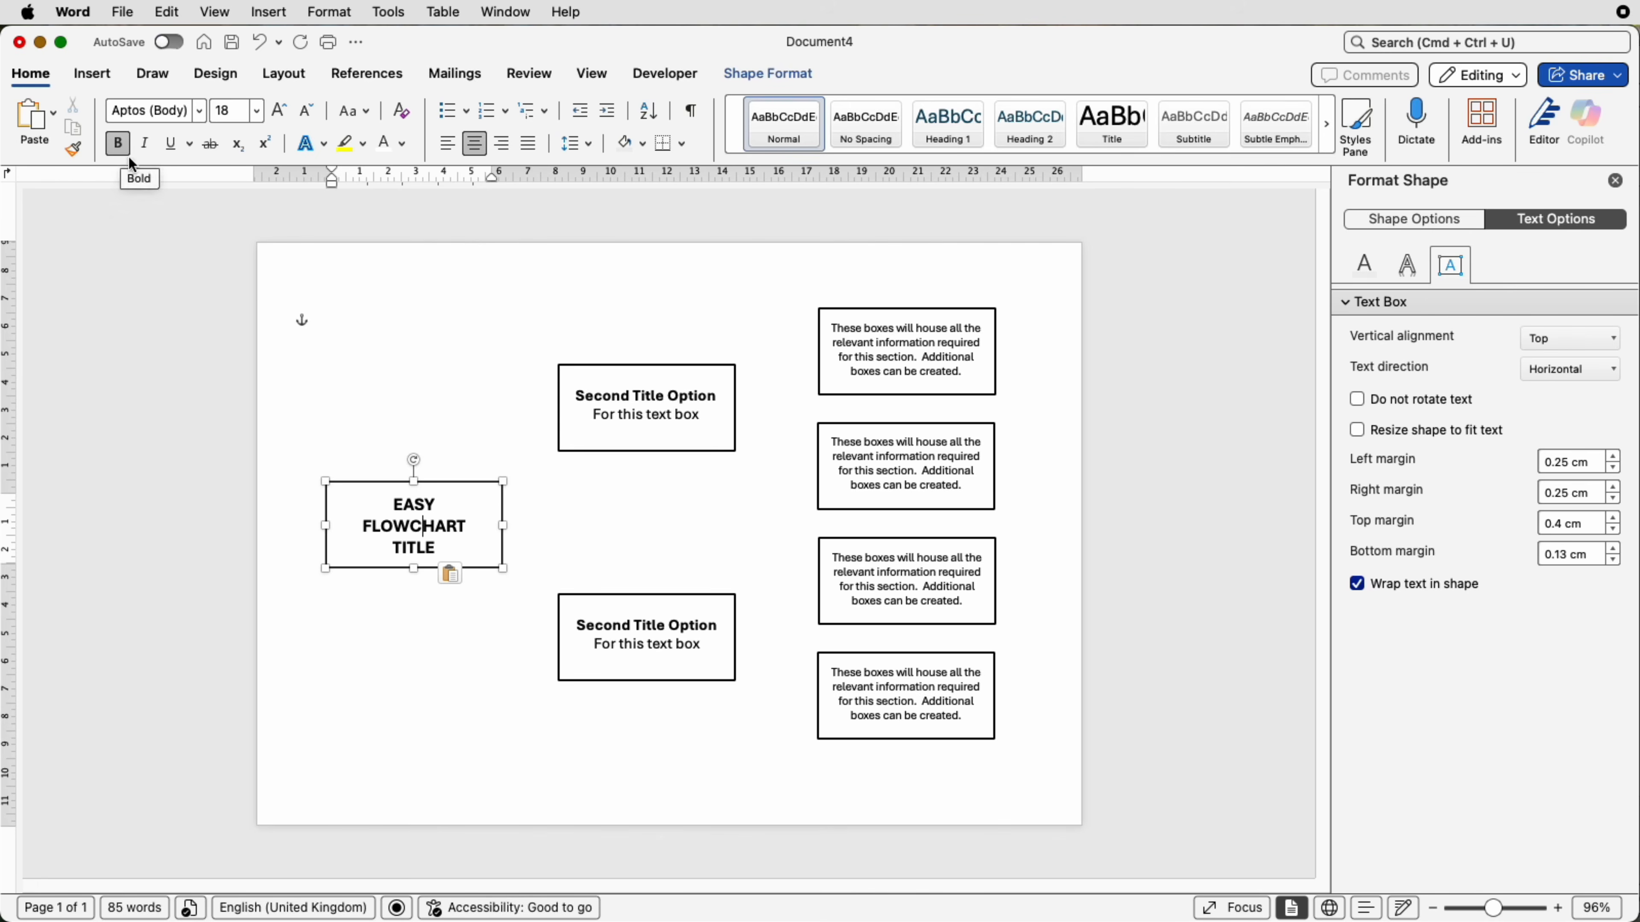
click(638, 304)
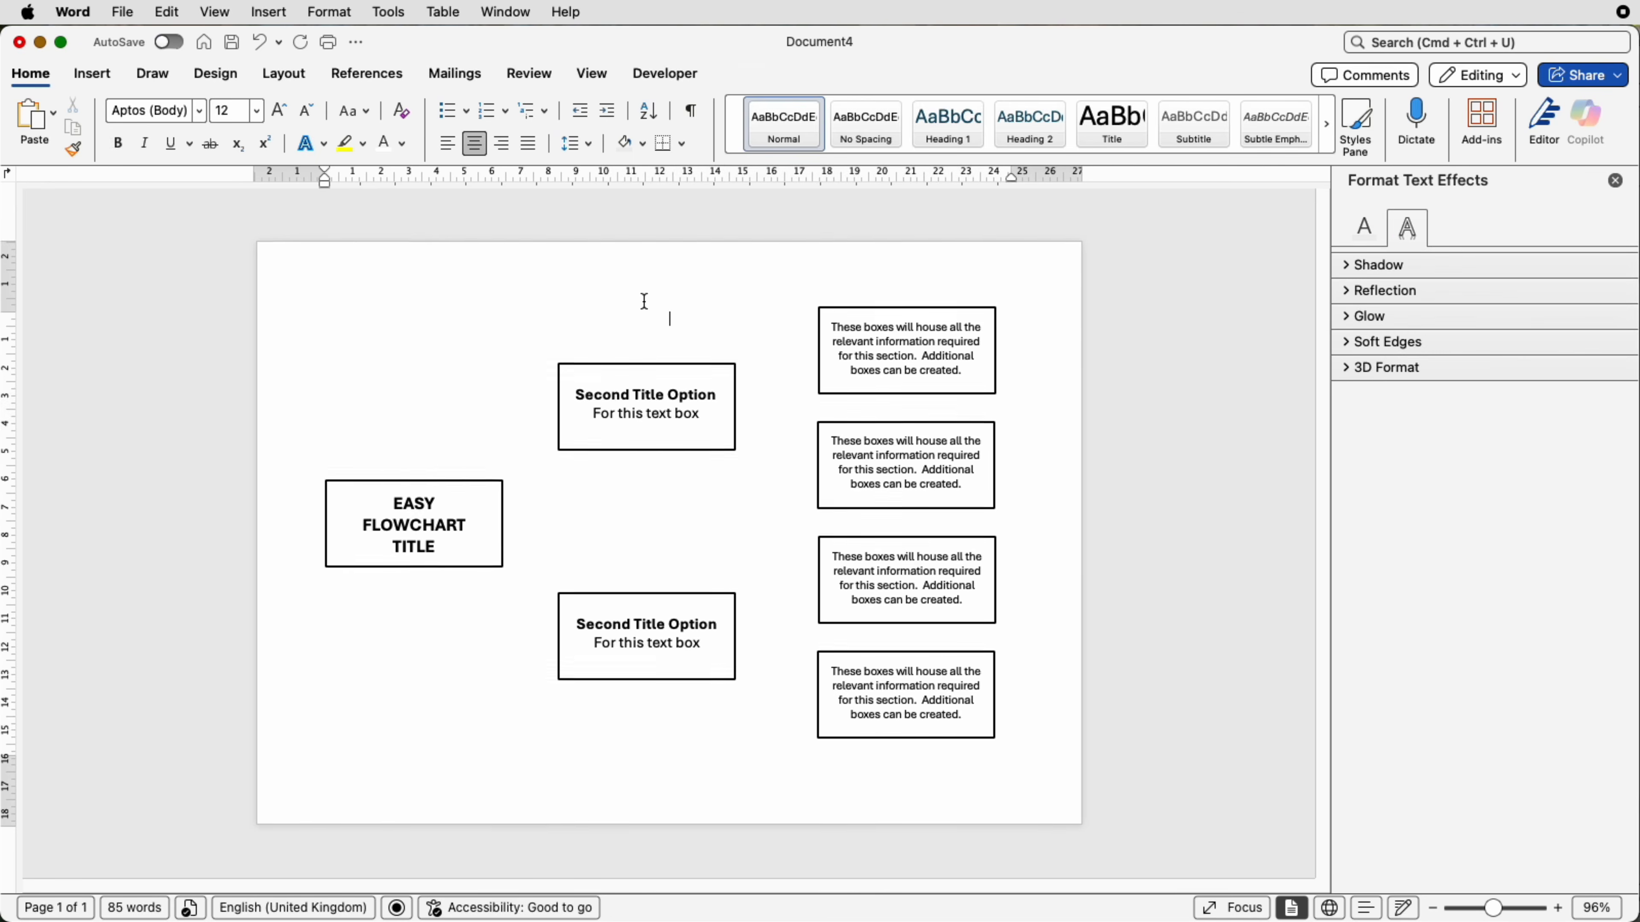
- Draw a left bracket shape about 8.53 cm high and 5.72 cm wide, its ends meeting the two middle boxes
click(98, 76)
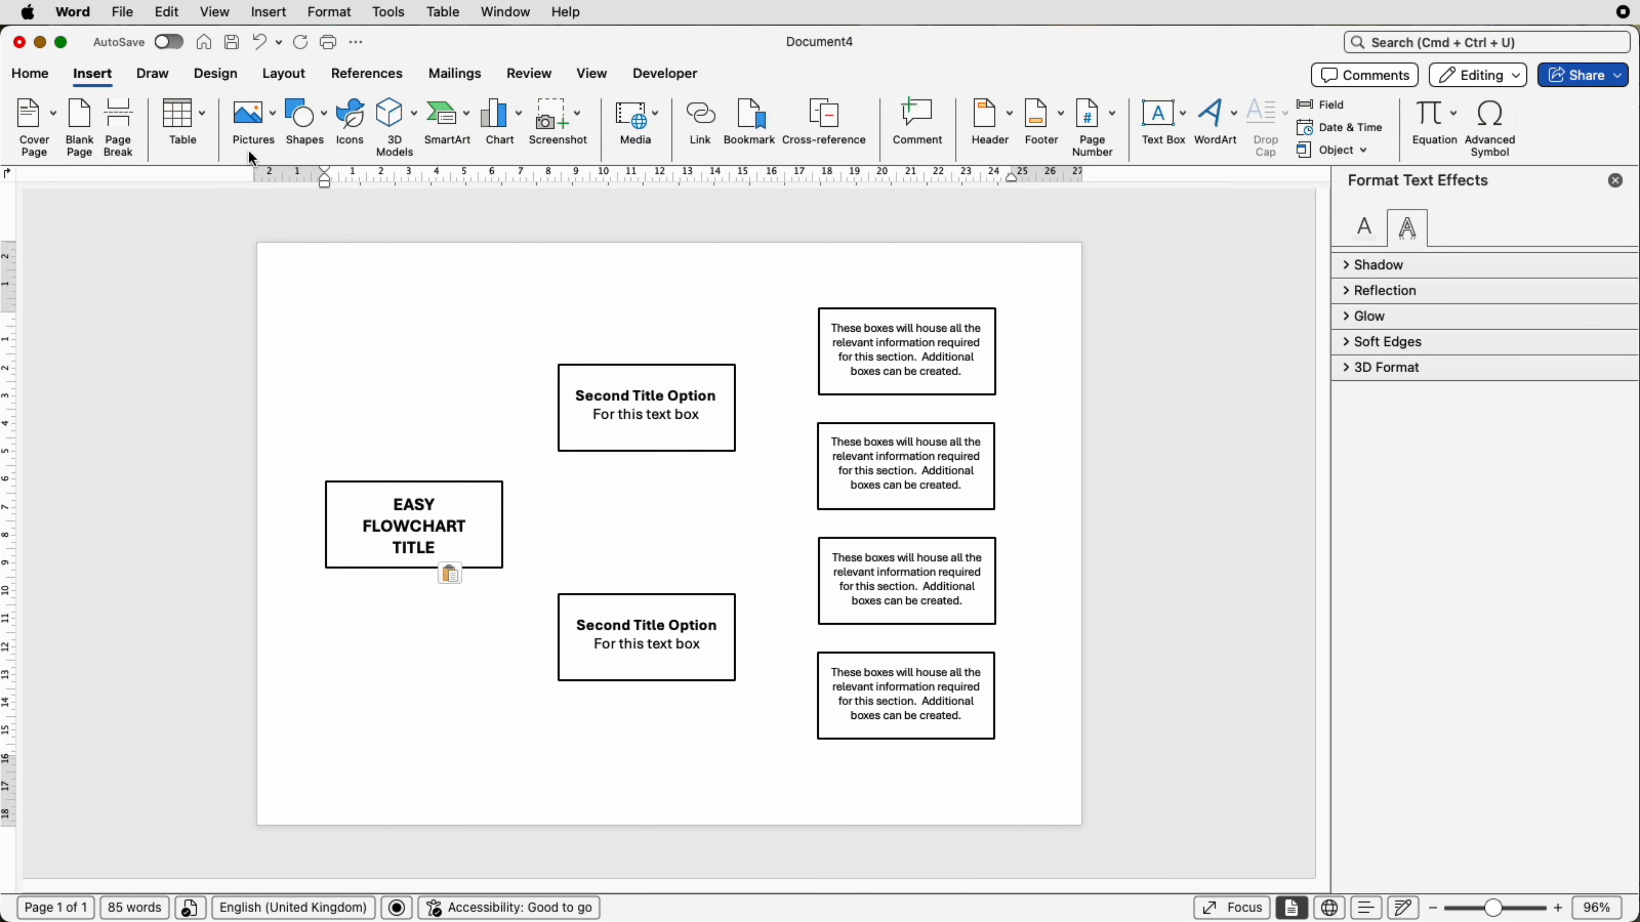
click(326, 136)
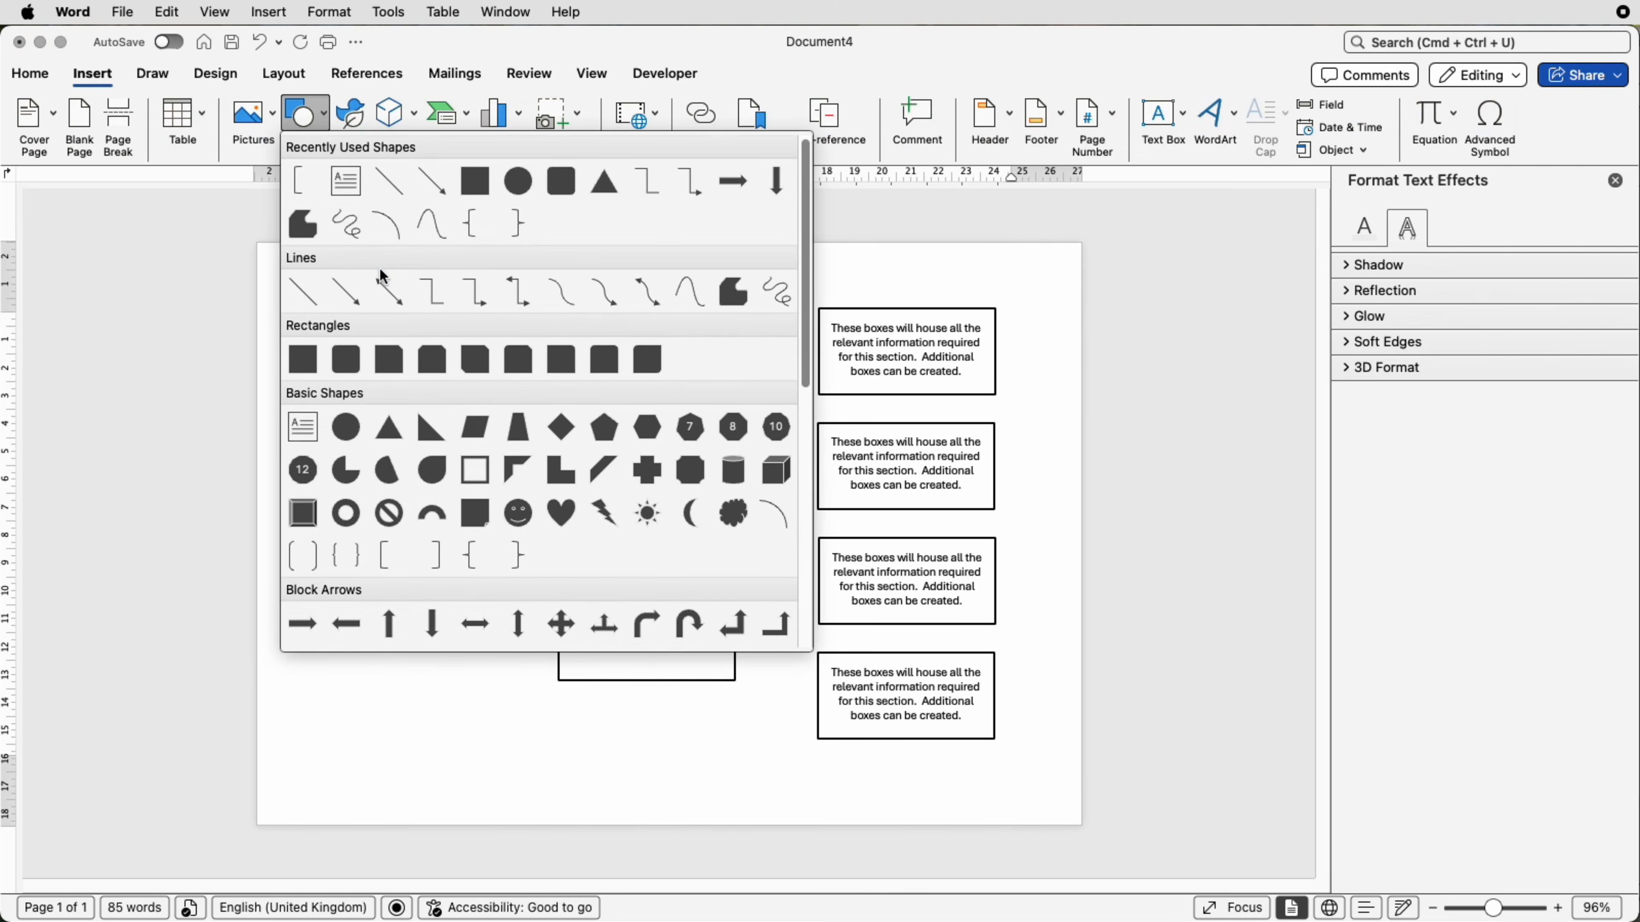
scroll(381, 274, down, 2)
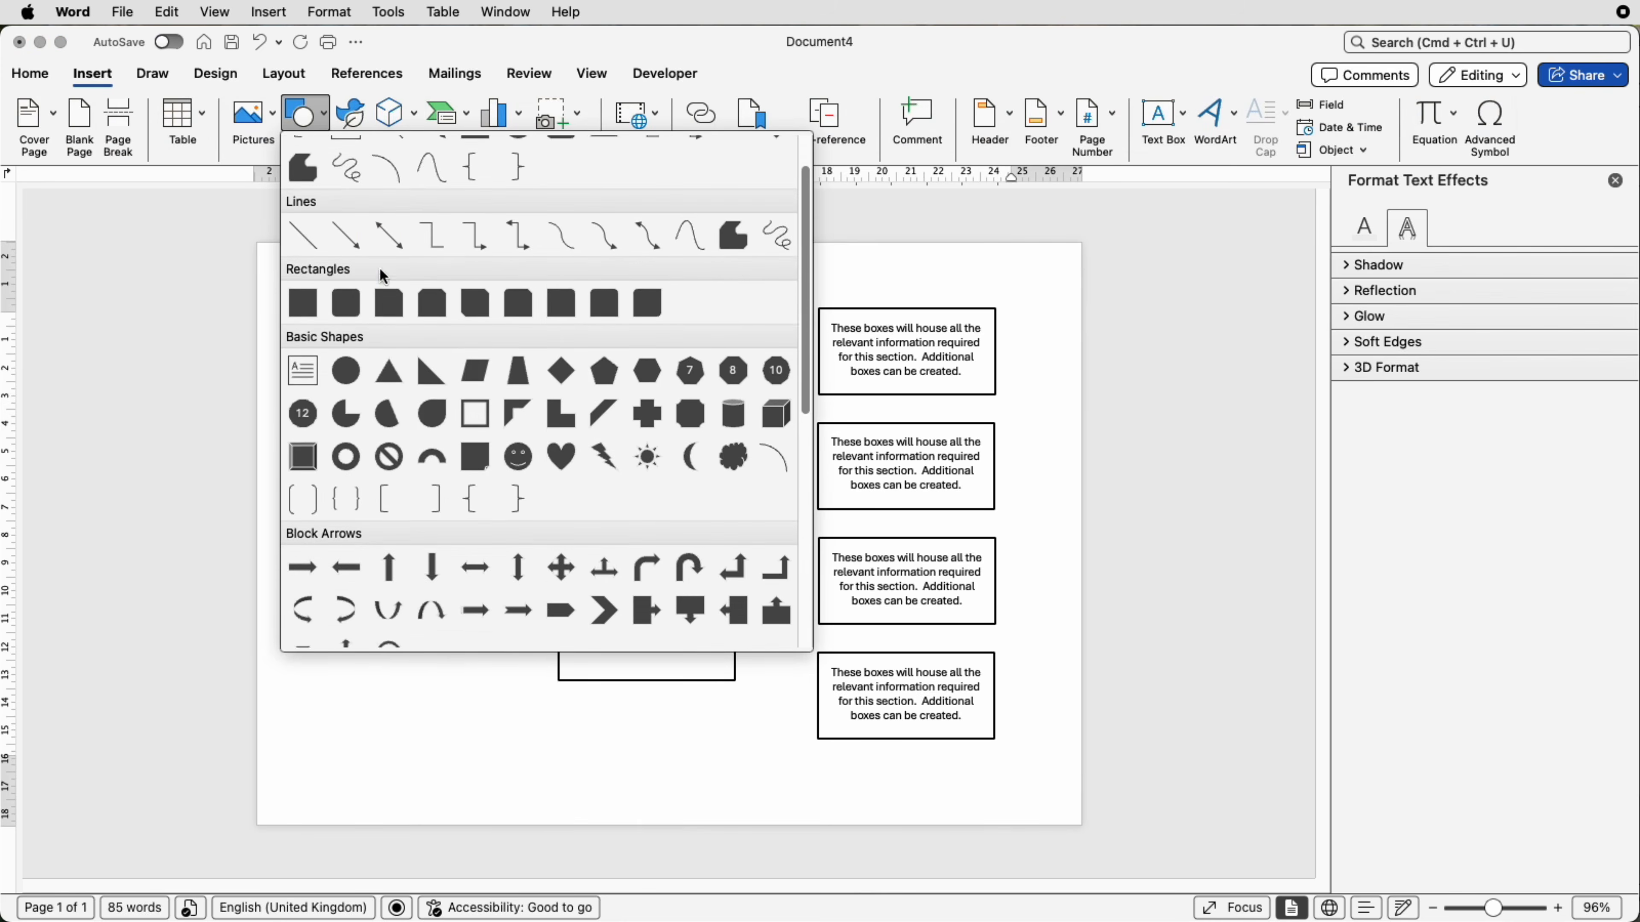
click(385, 511)
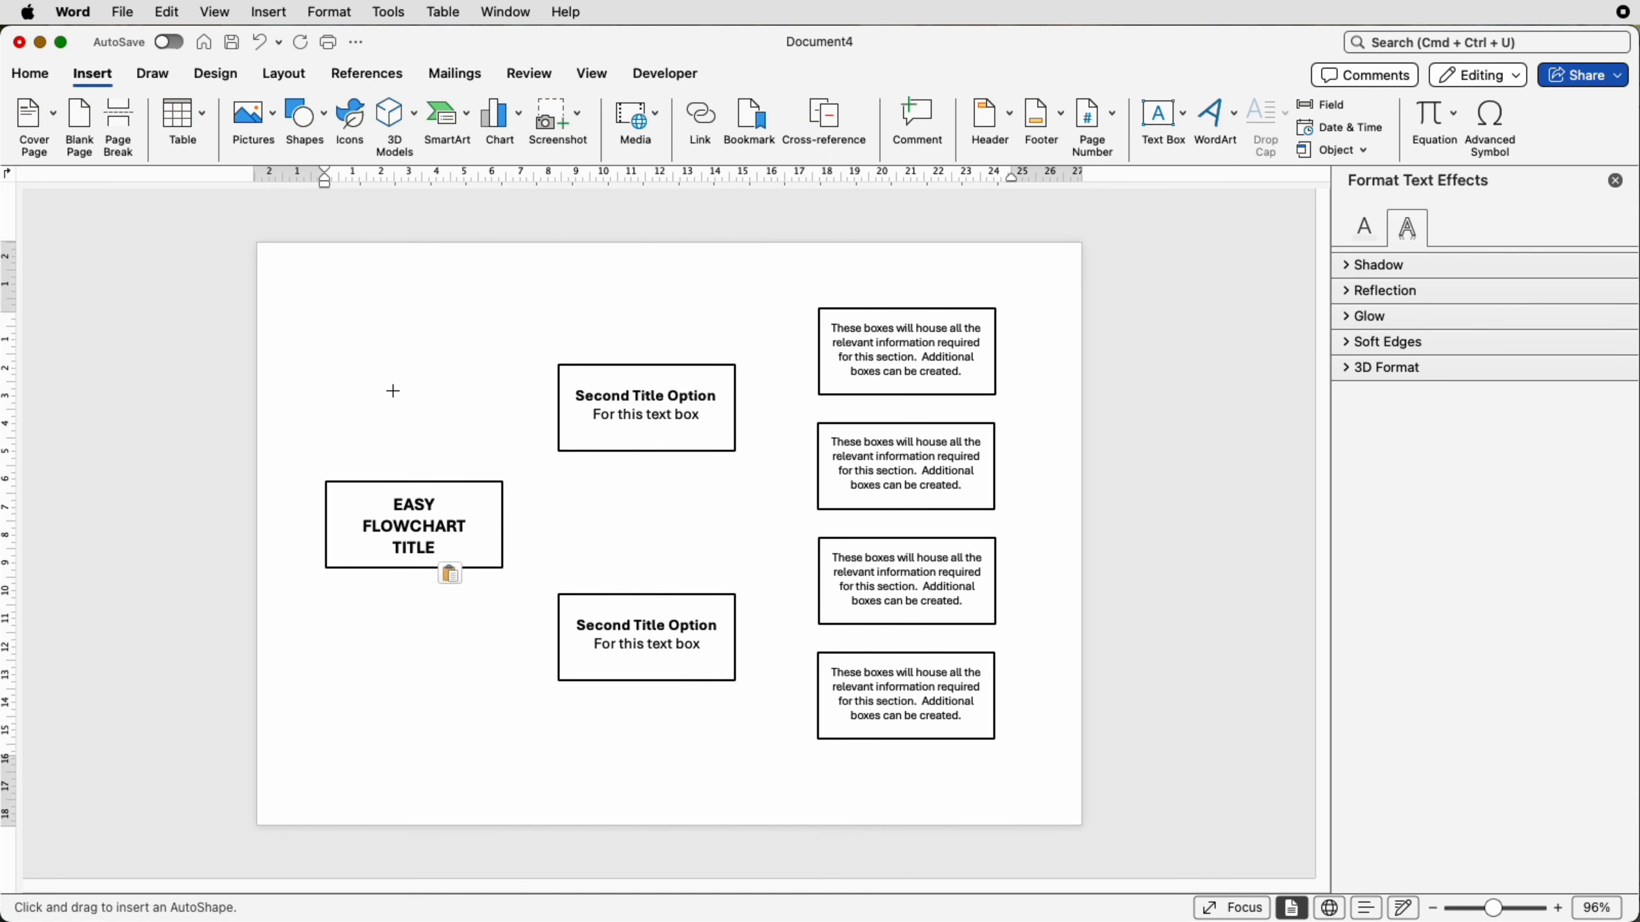
drag(398, 396, 559, 633)
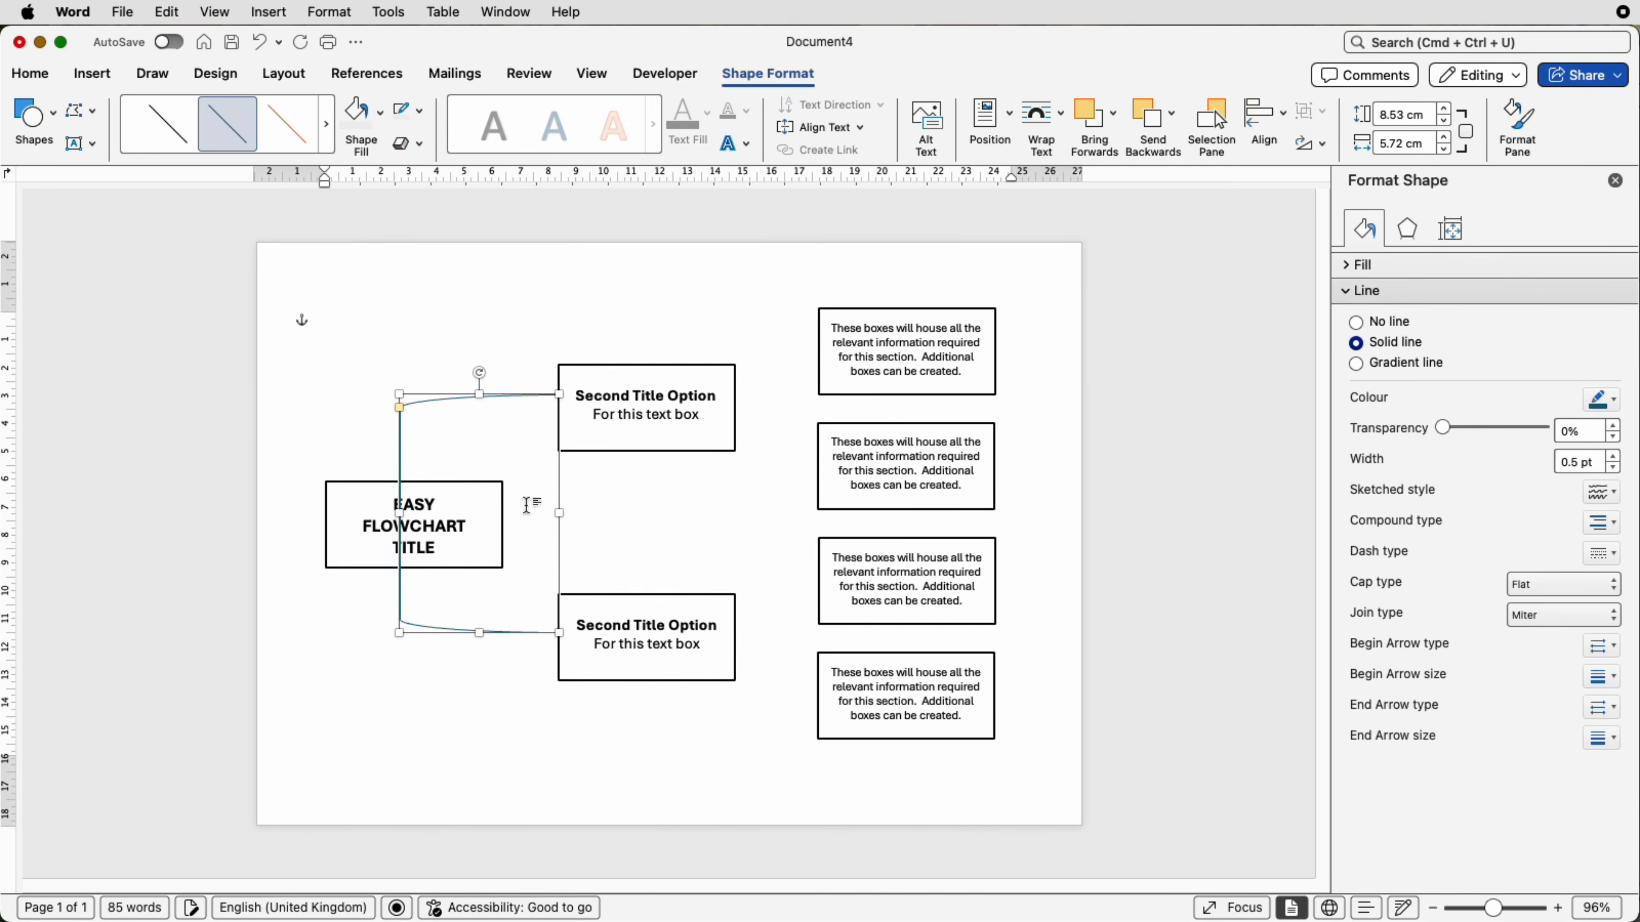
- Straighten the bracket's curved corners into sharp right angles
drag(1498, 911, 1504, 911)
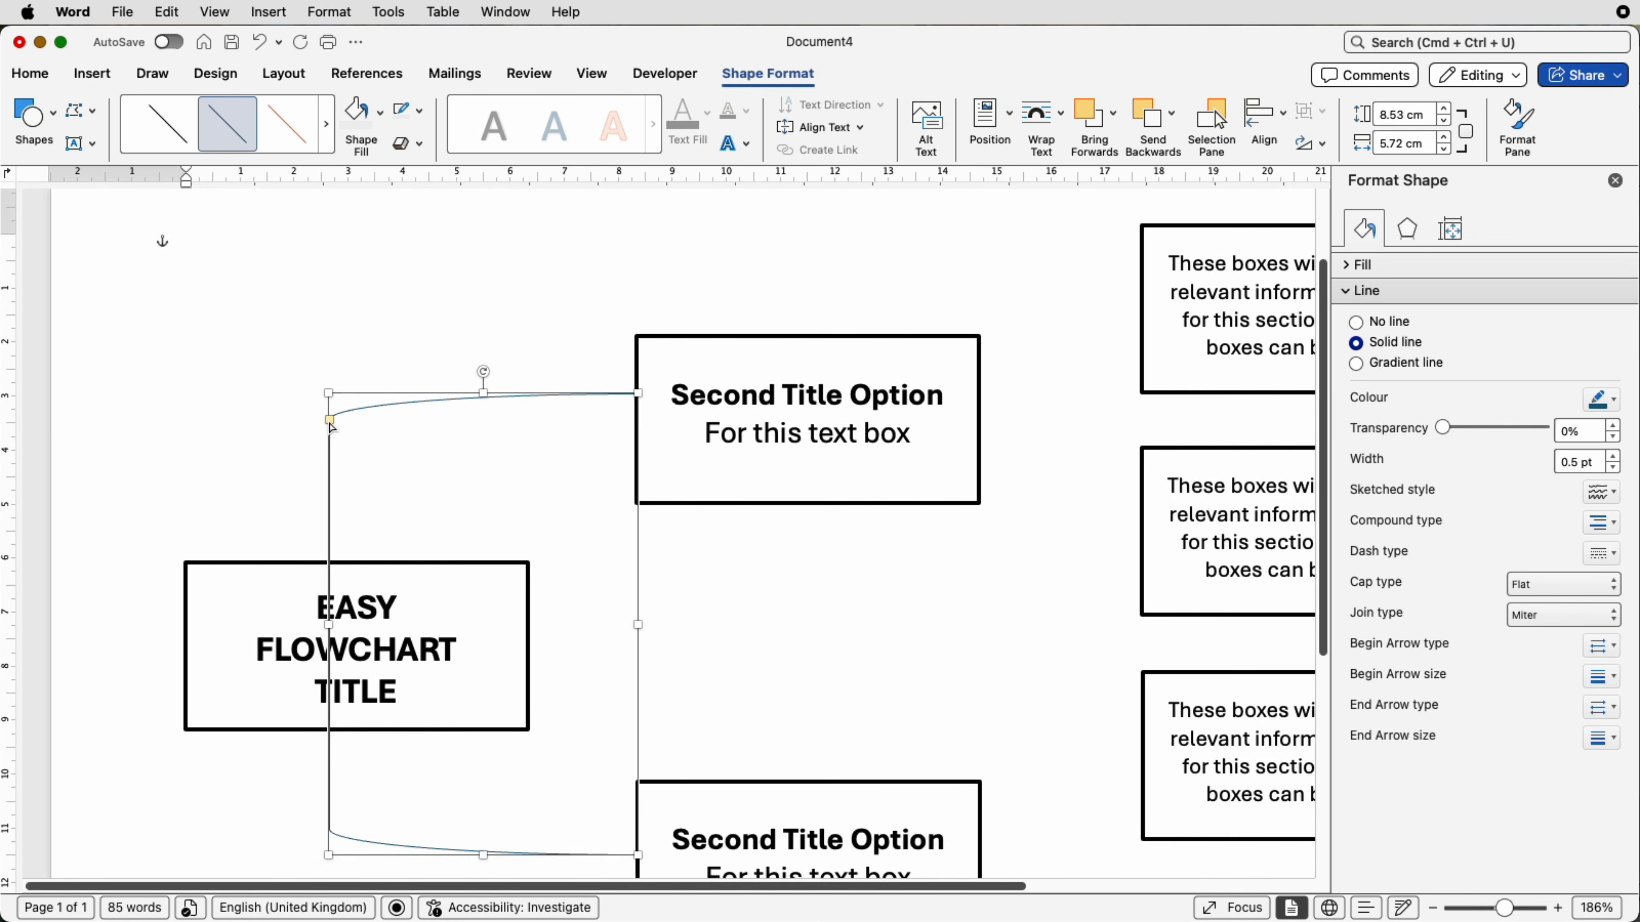
drag(331, 421, 329, 393)
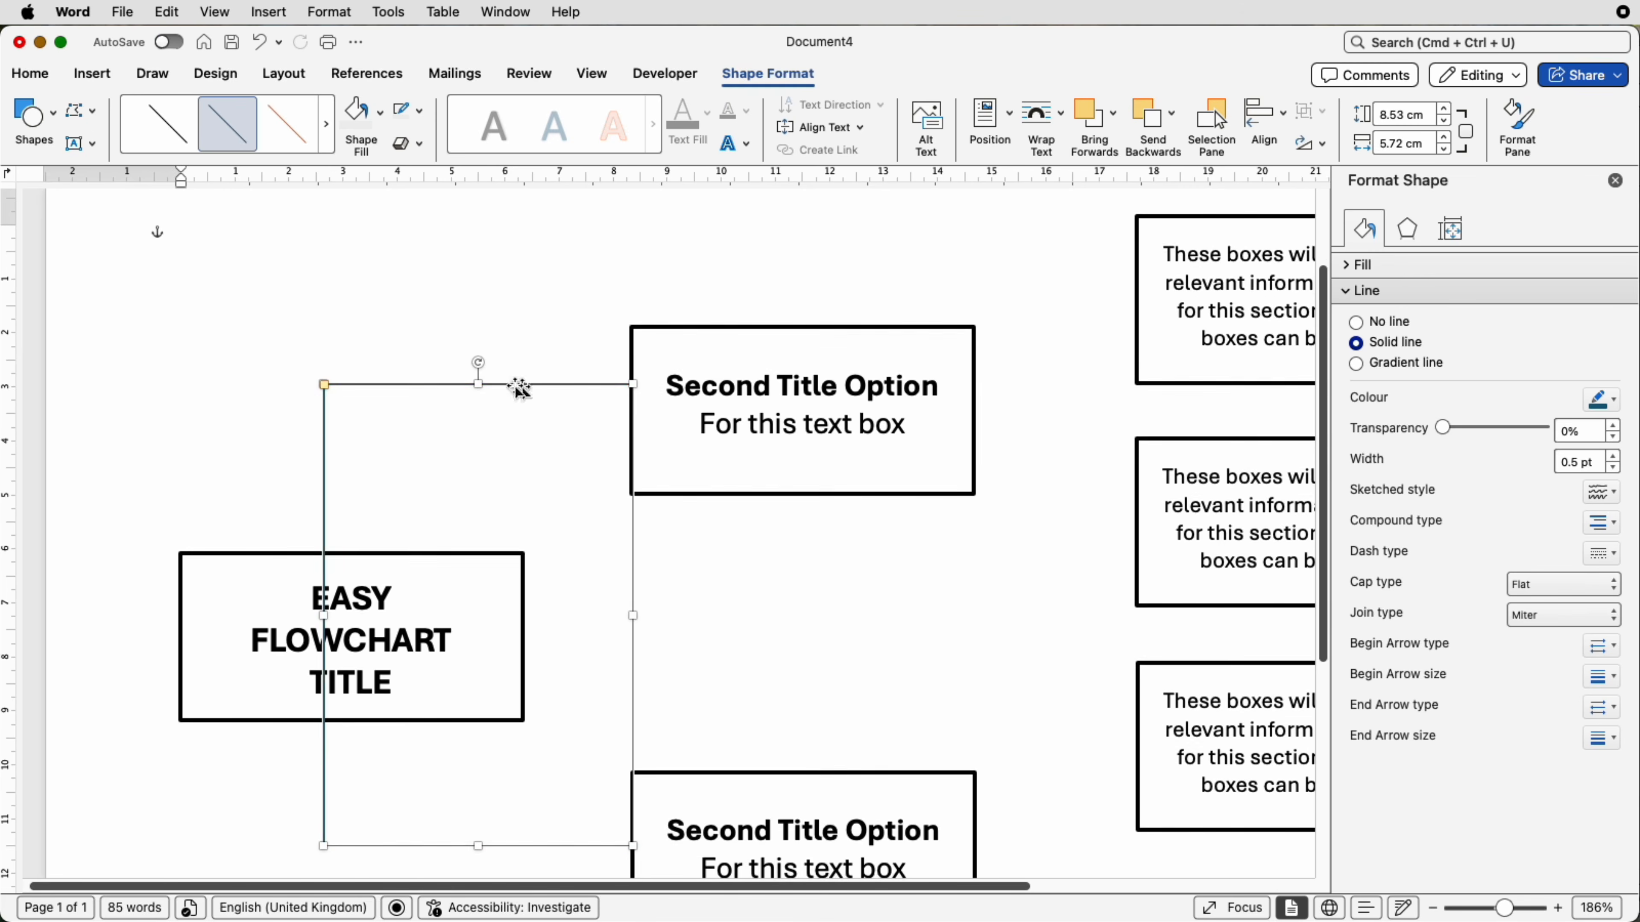
click(256, 410)
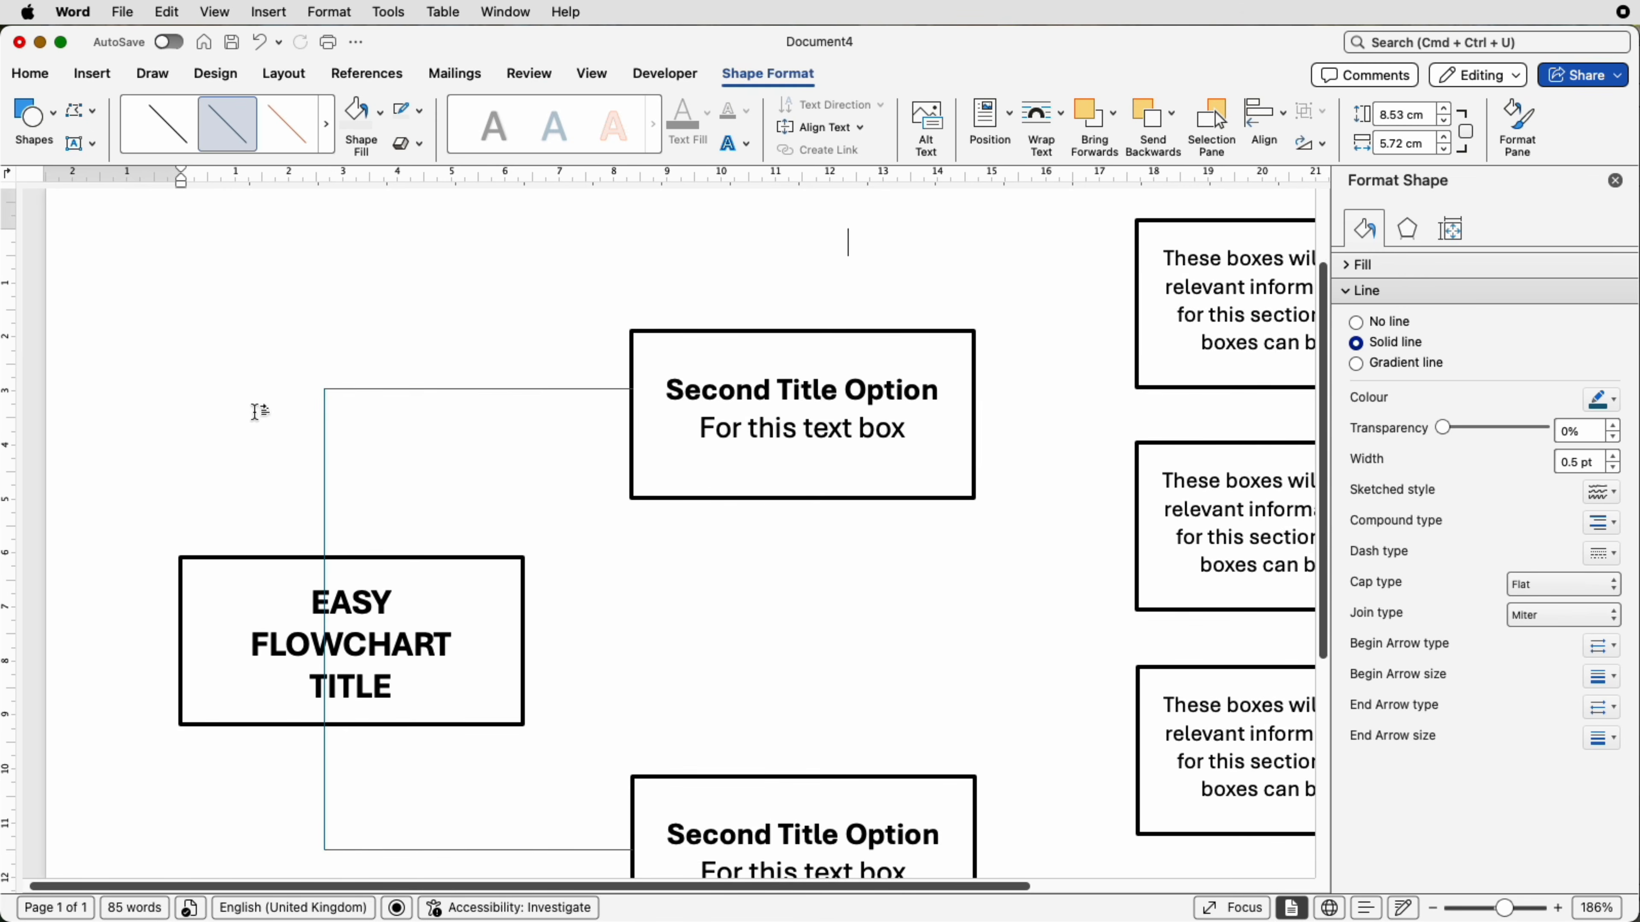
- Set the bracket's line width to 2 pt and its colour to black
click(554, 391)
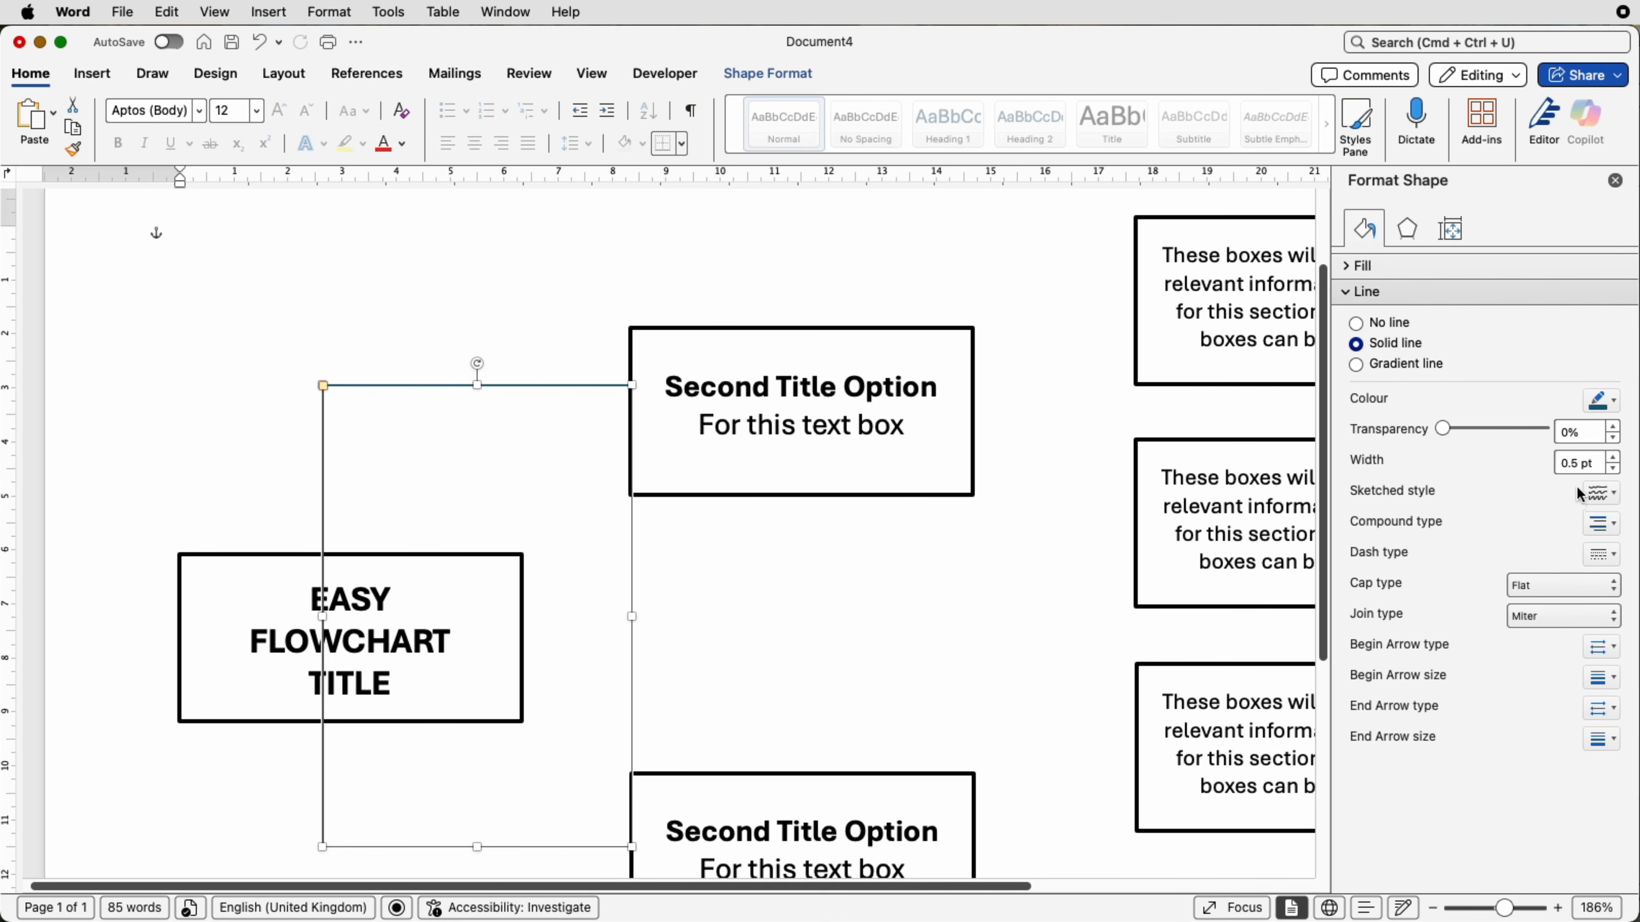
drag(1595, 464, 1555, 470)
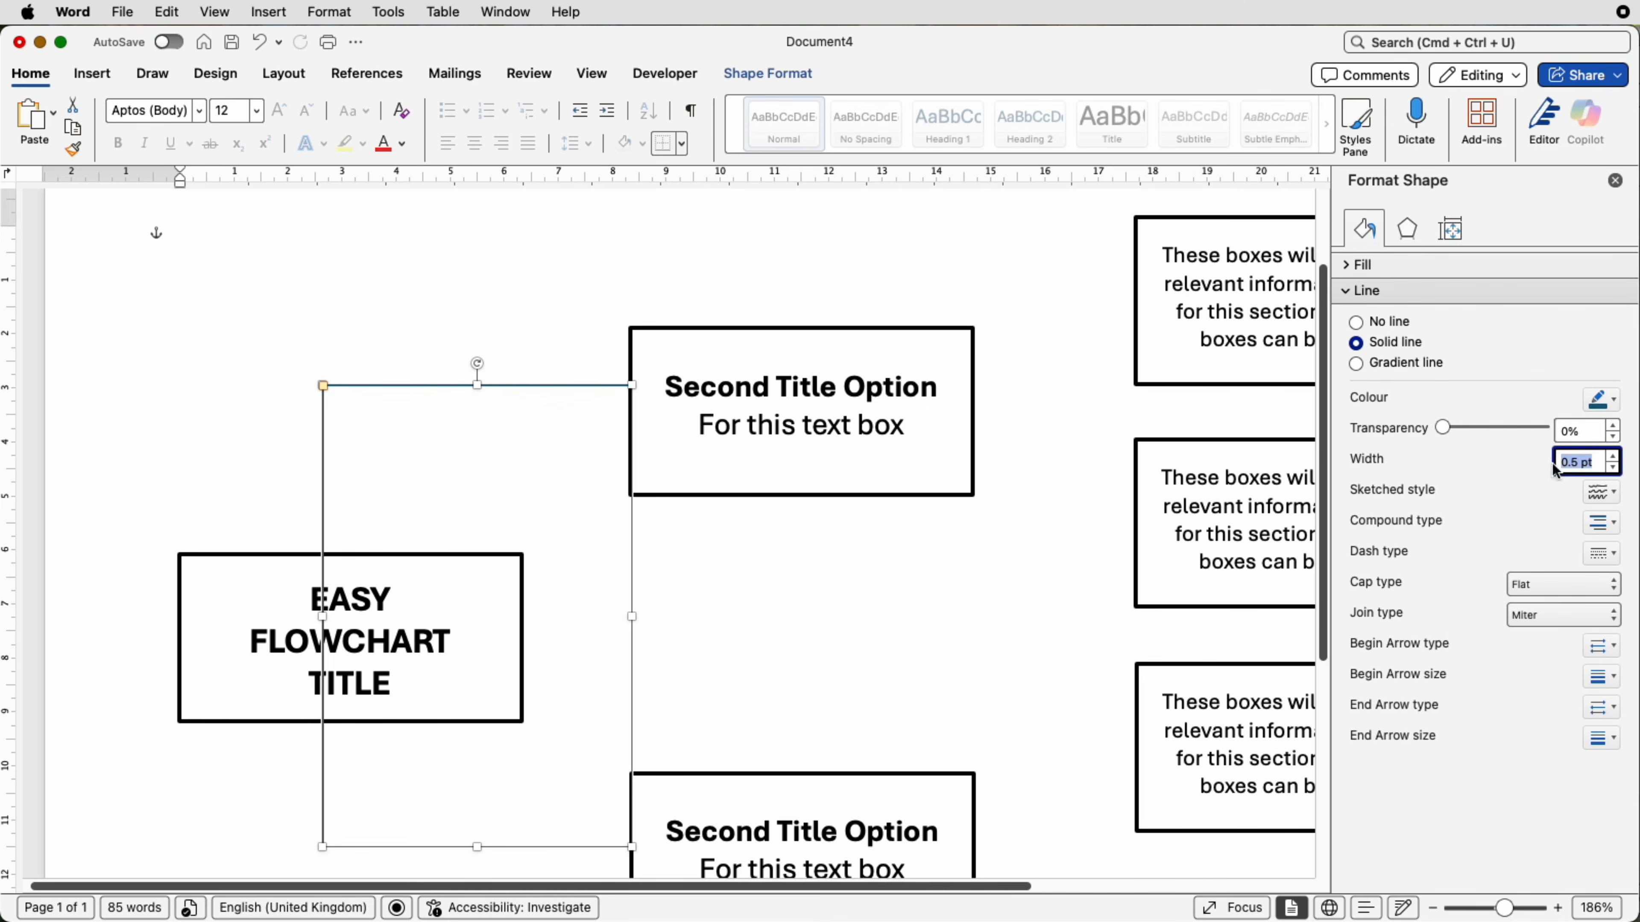
text(2)
key(Return)
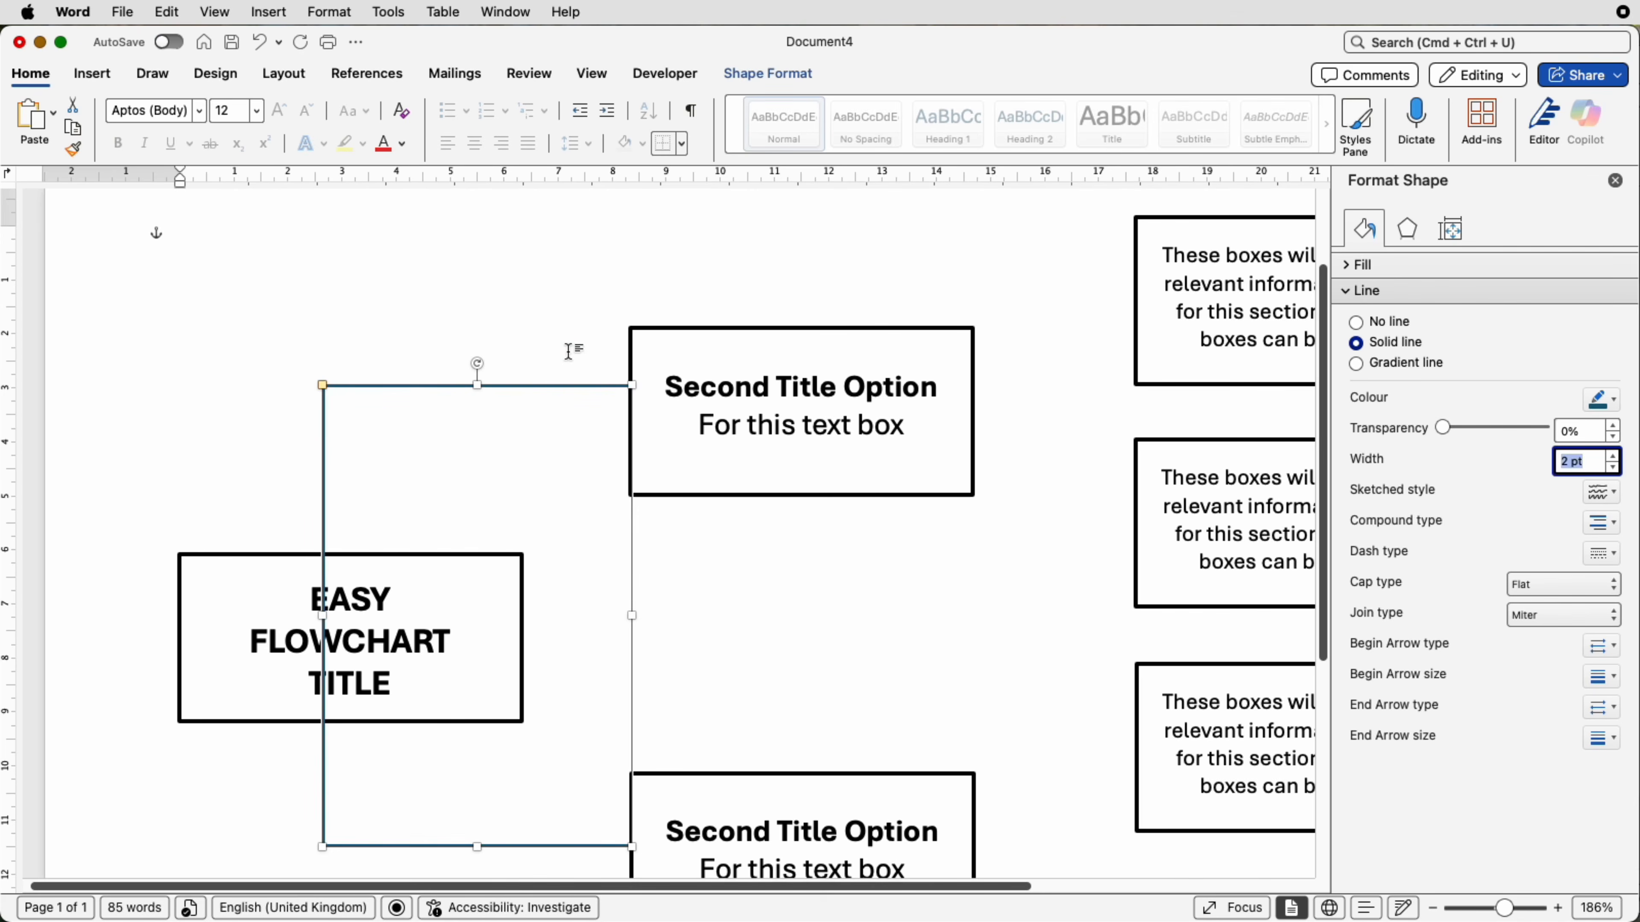
click(568, 350)
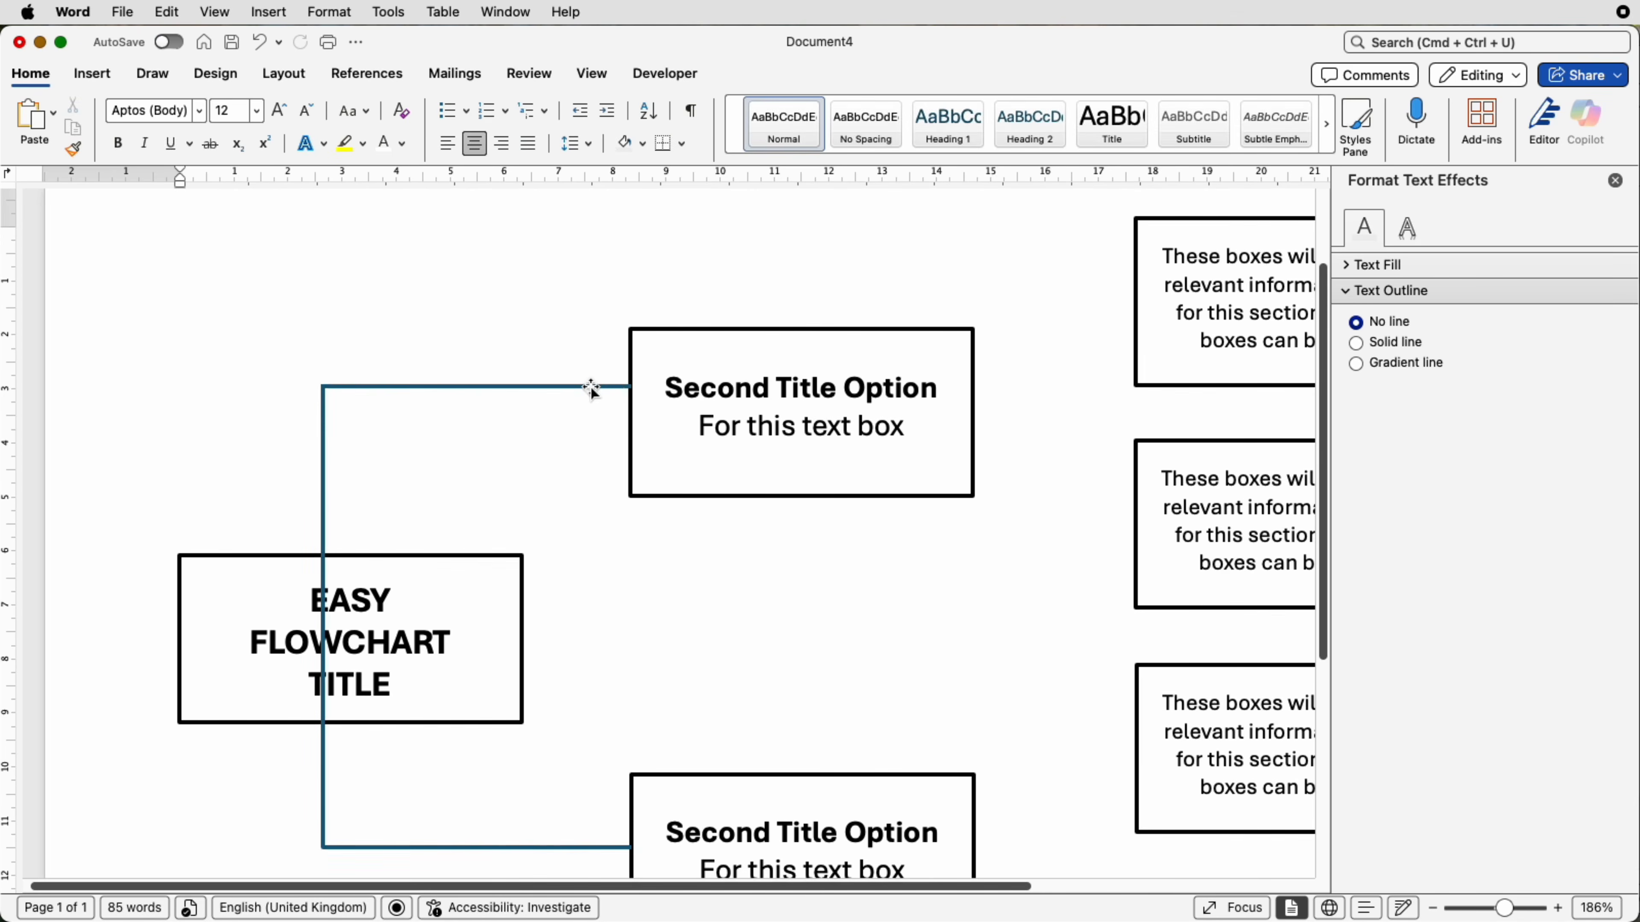
click(590, 386)
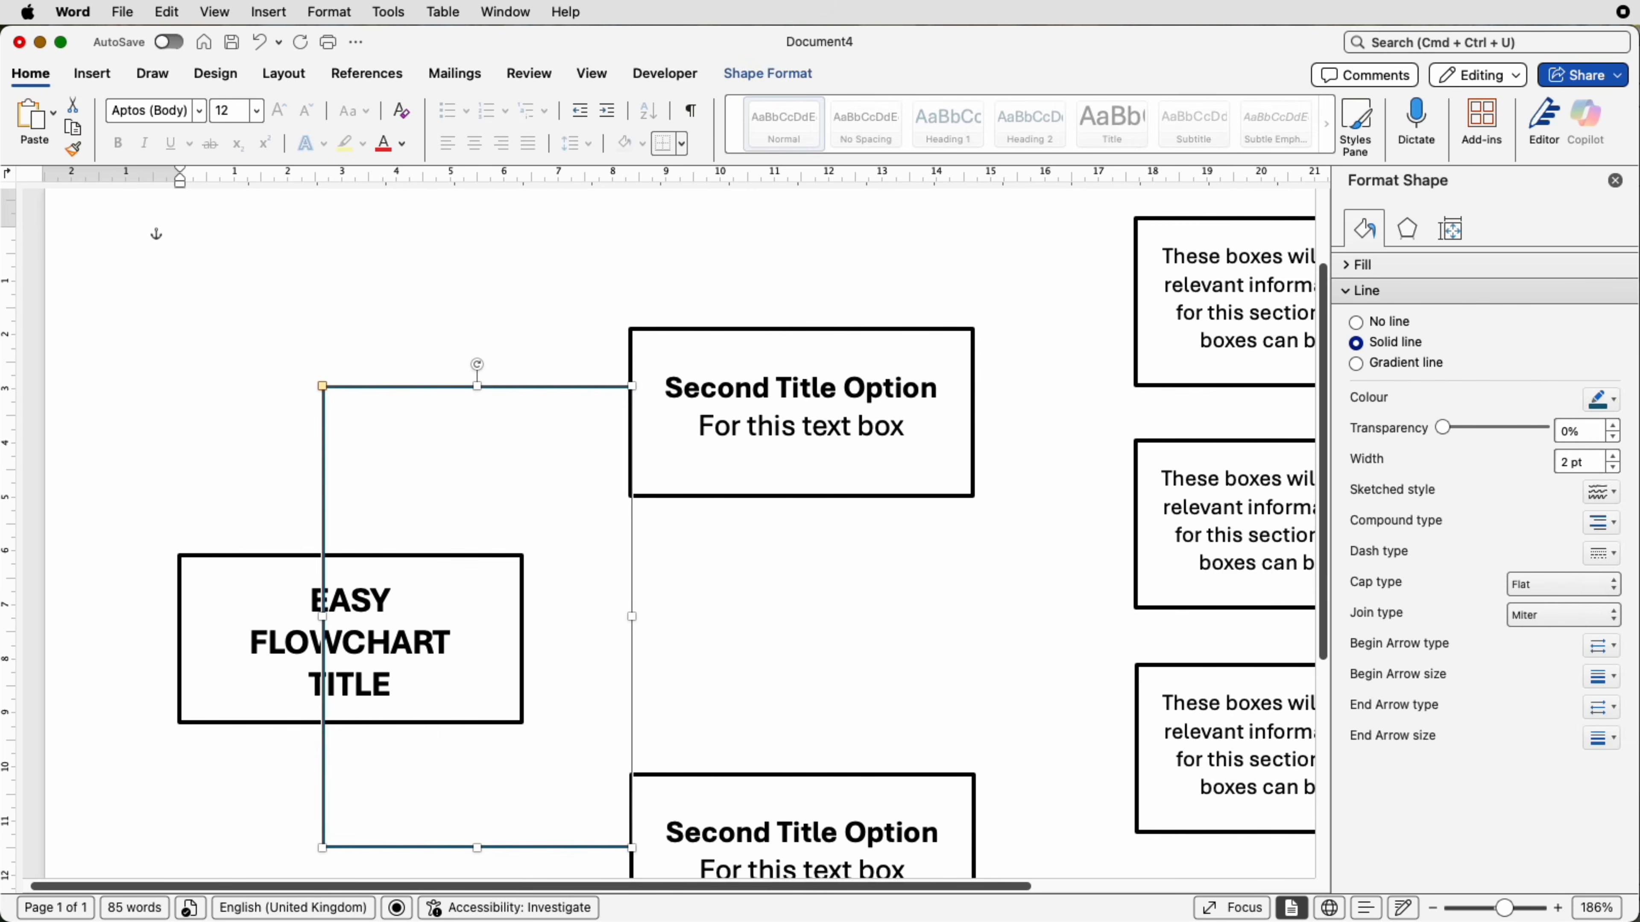
click(1614, 407)
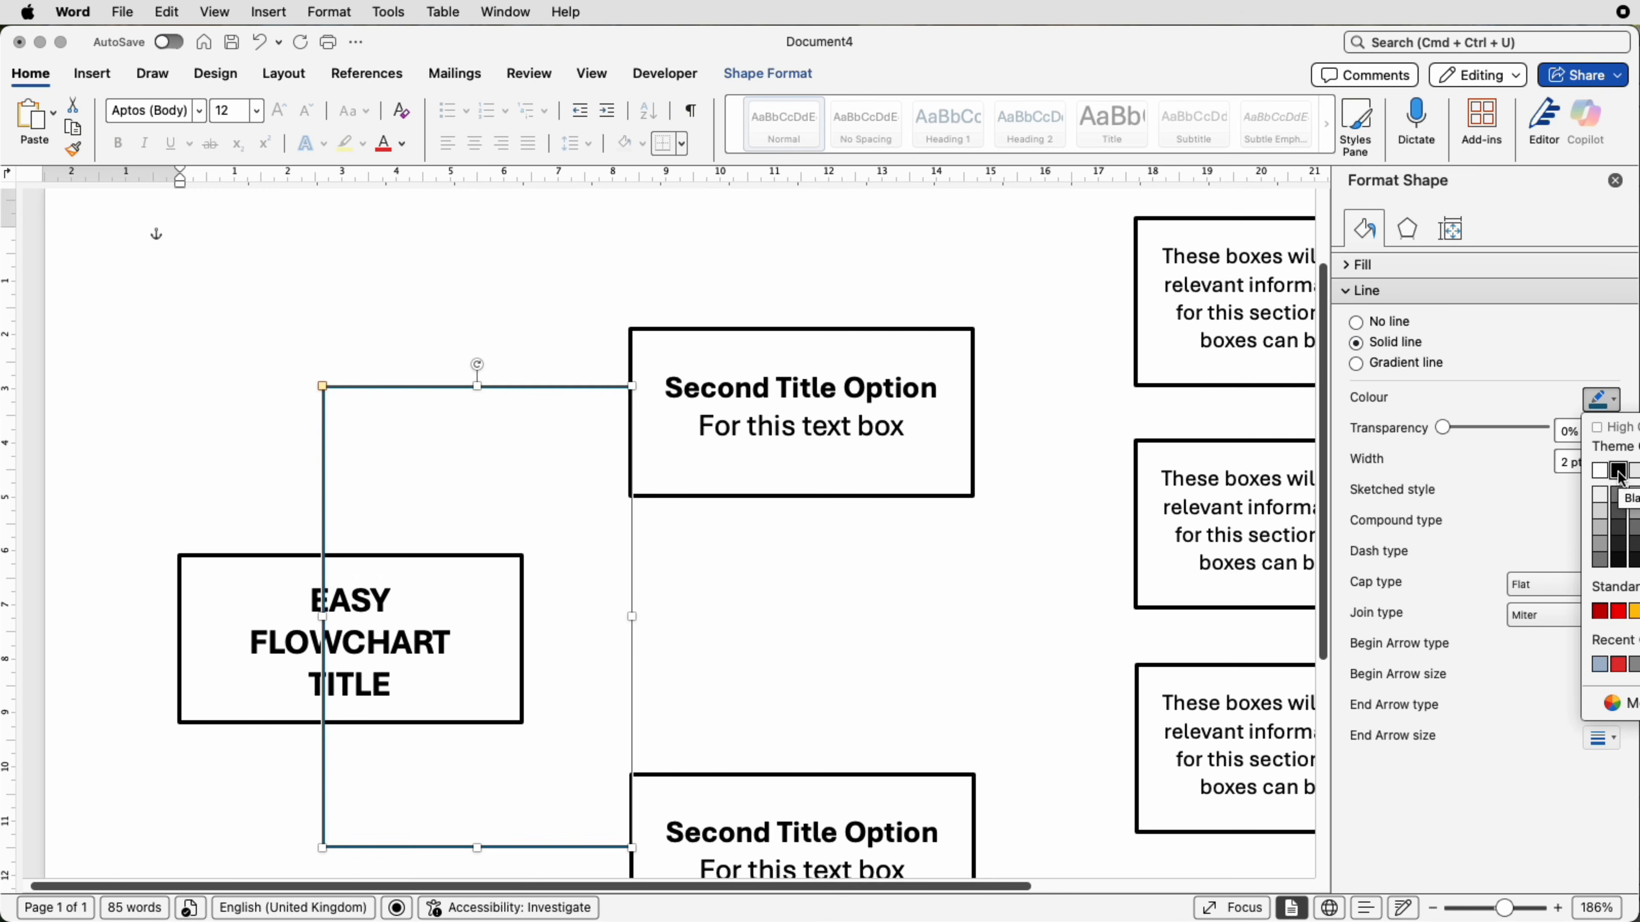
click(1619, 473)
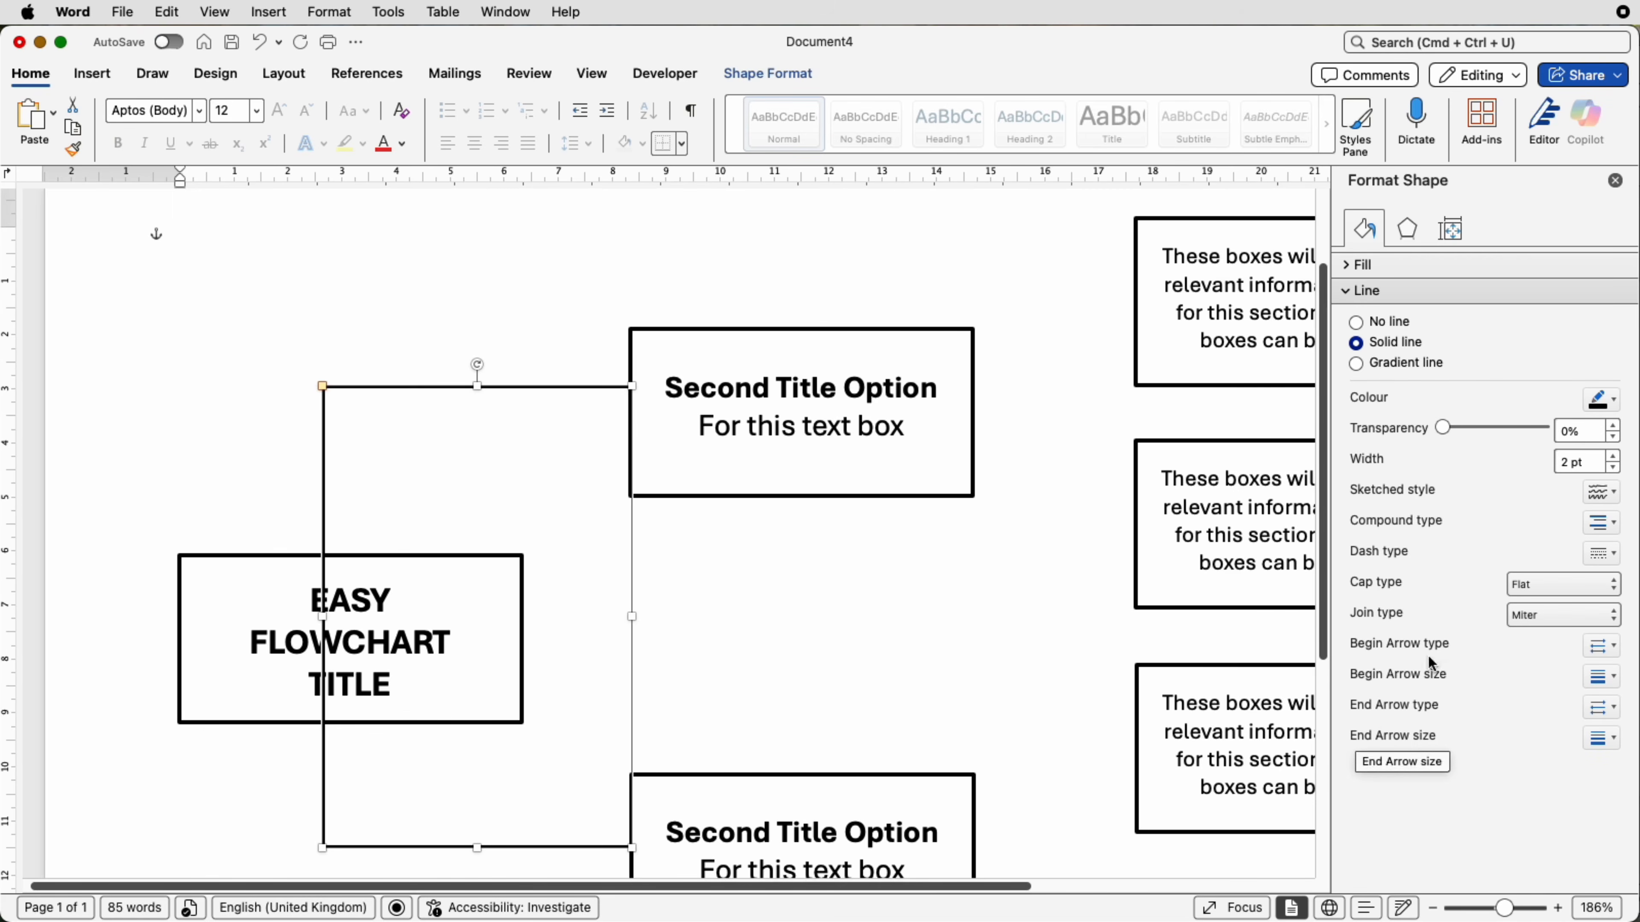
- Add a filled triangular begin arrowhead to the bracket's lower end and enlarge it with a wider arrow size
click(1612, 648)
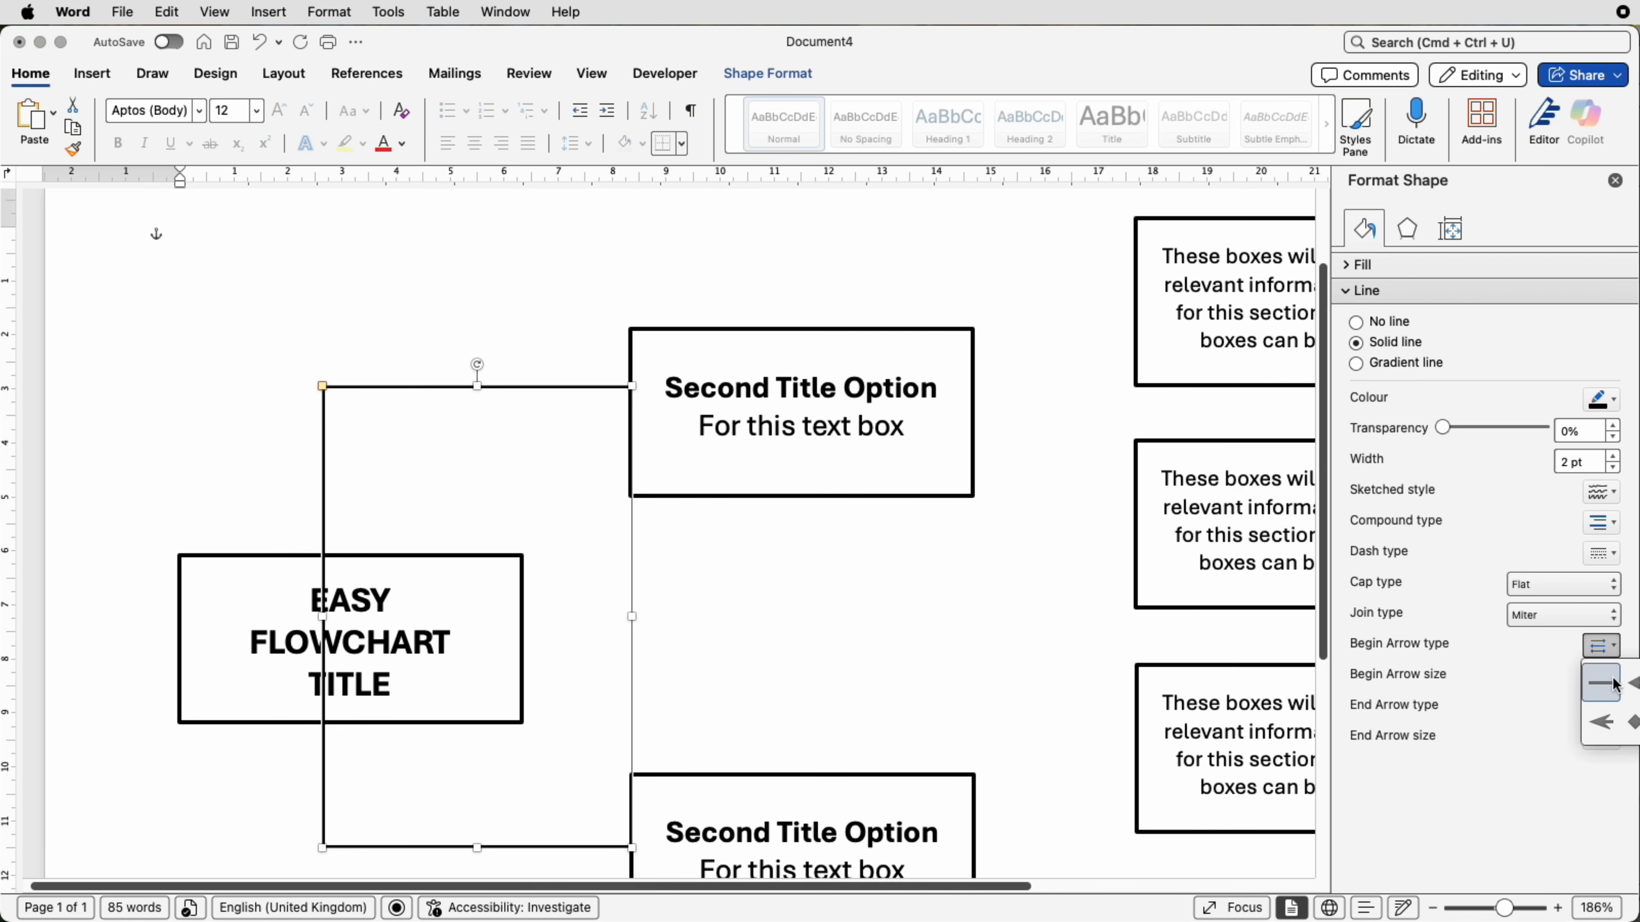
click(1635, 686)
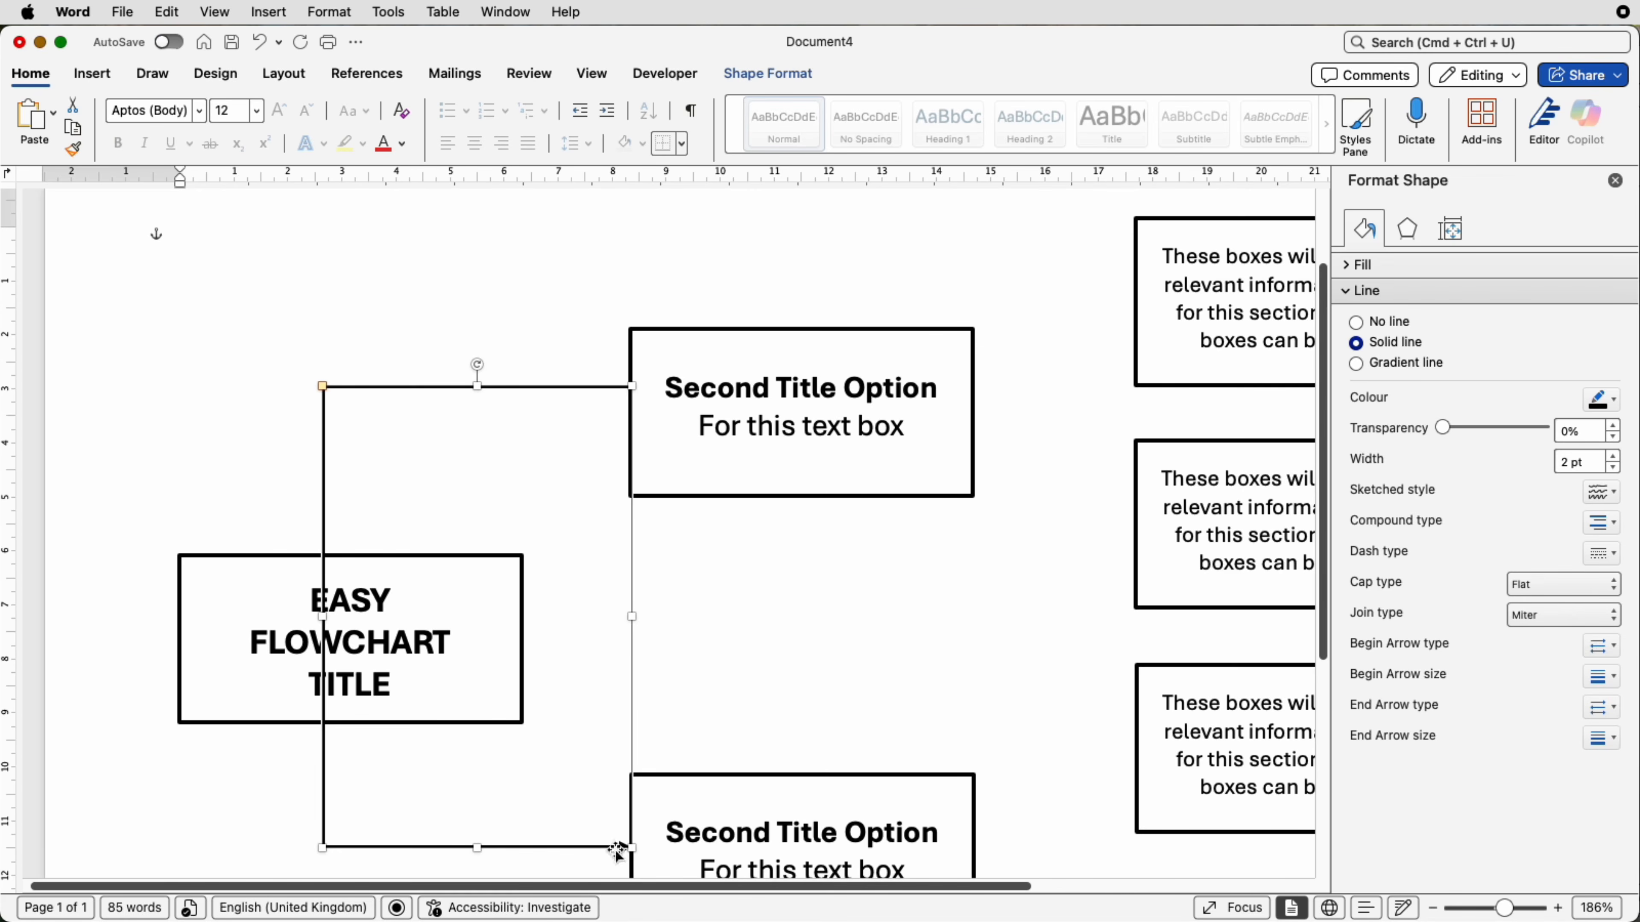
click(1613, 680)
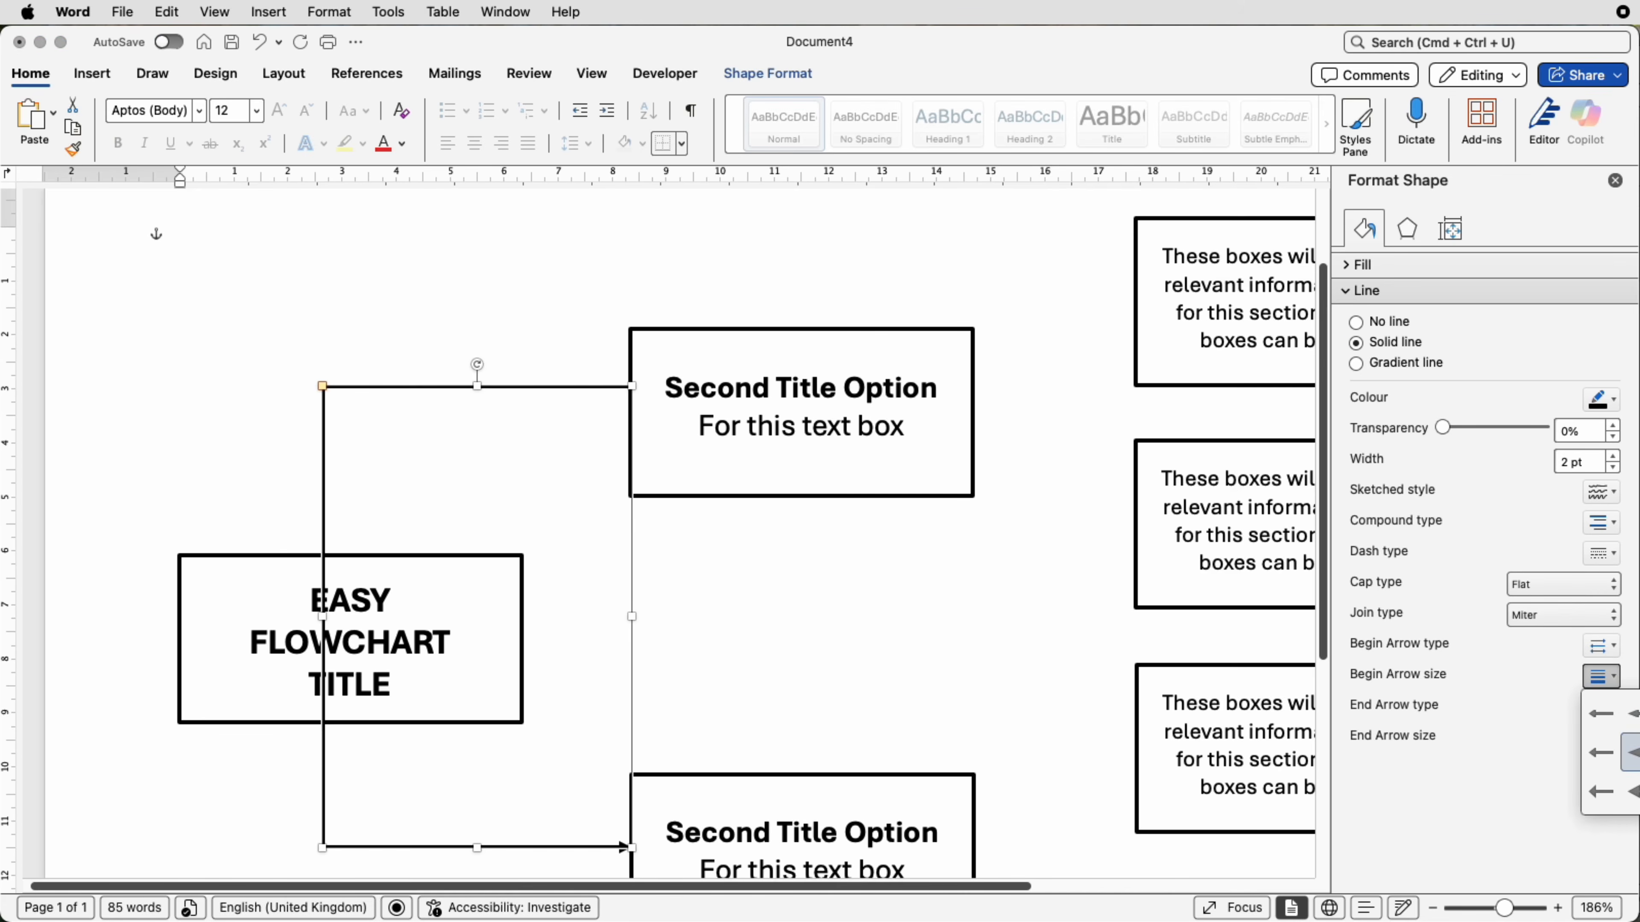
click(1597, 802)
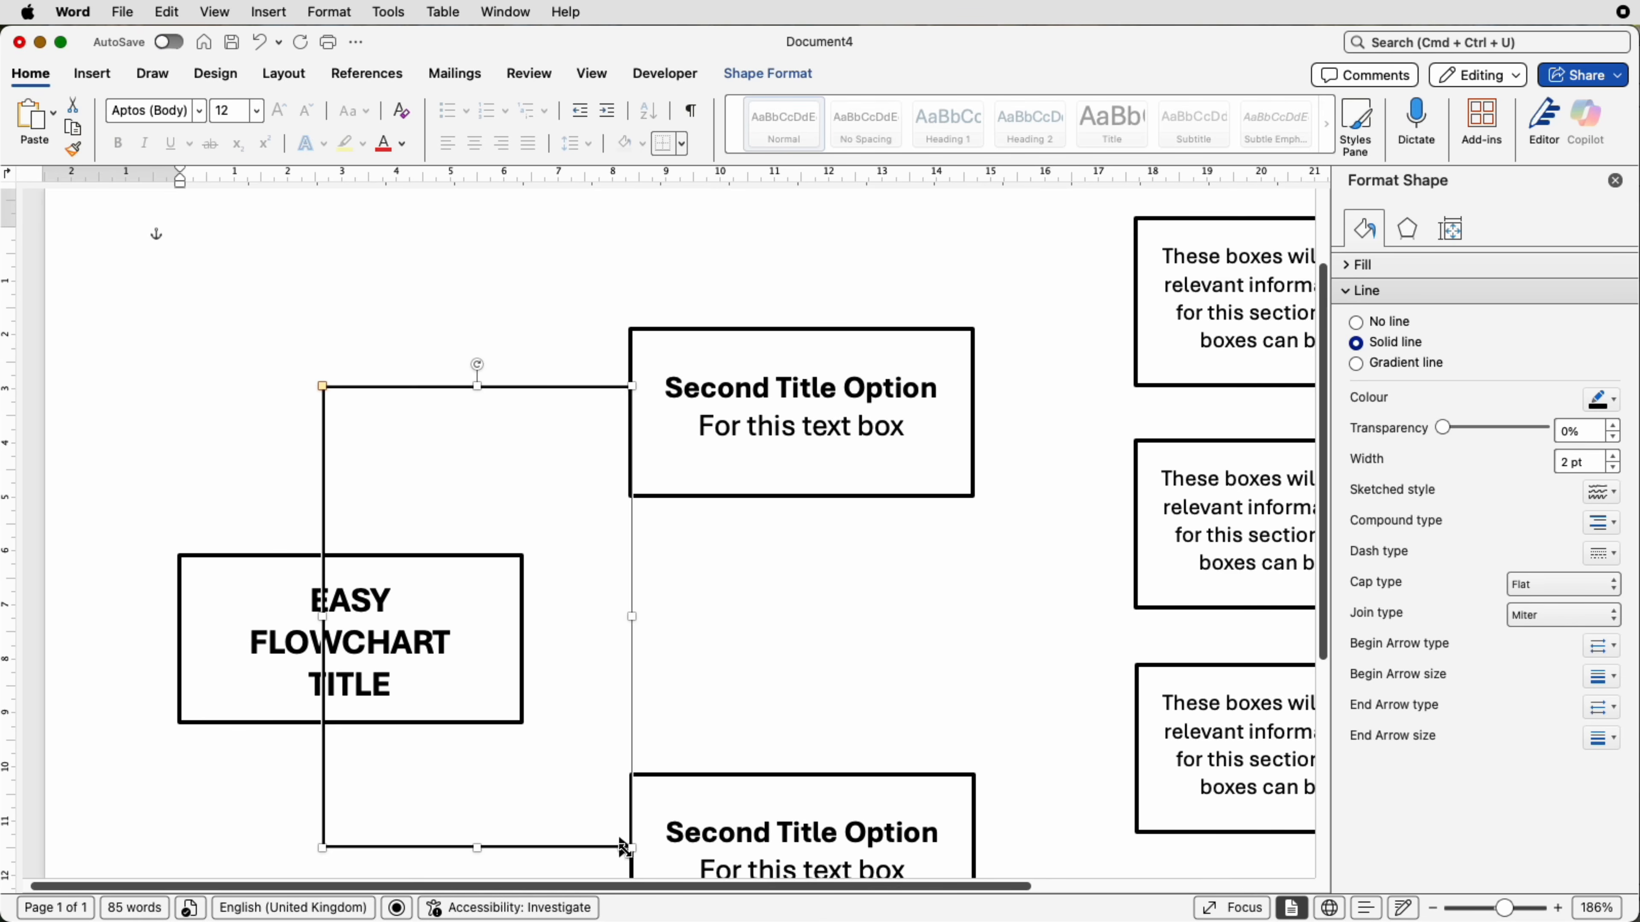
- Add a filled triangular end arrowhead to the bracket's upper end, sized to match the lower one
click(1613, 709)
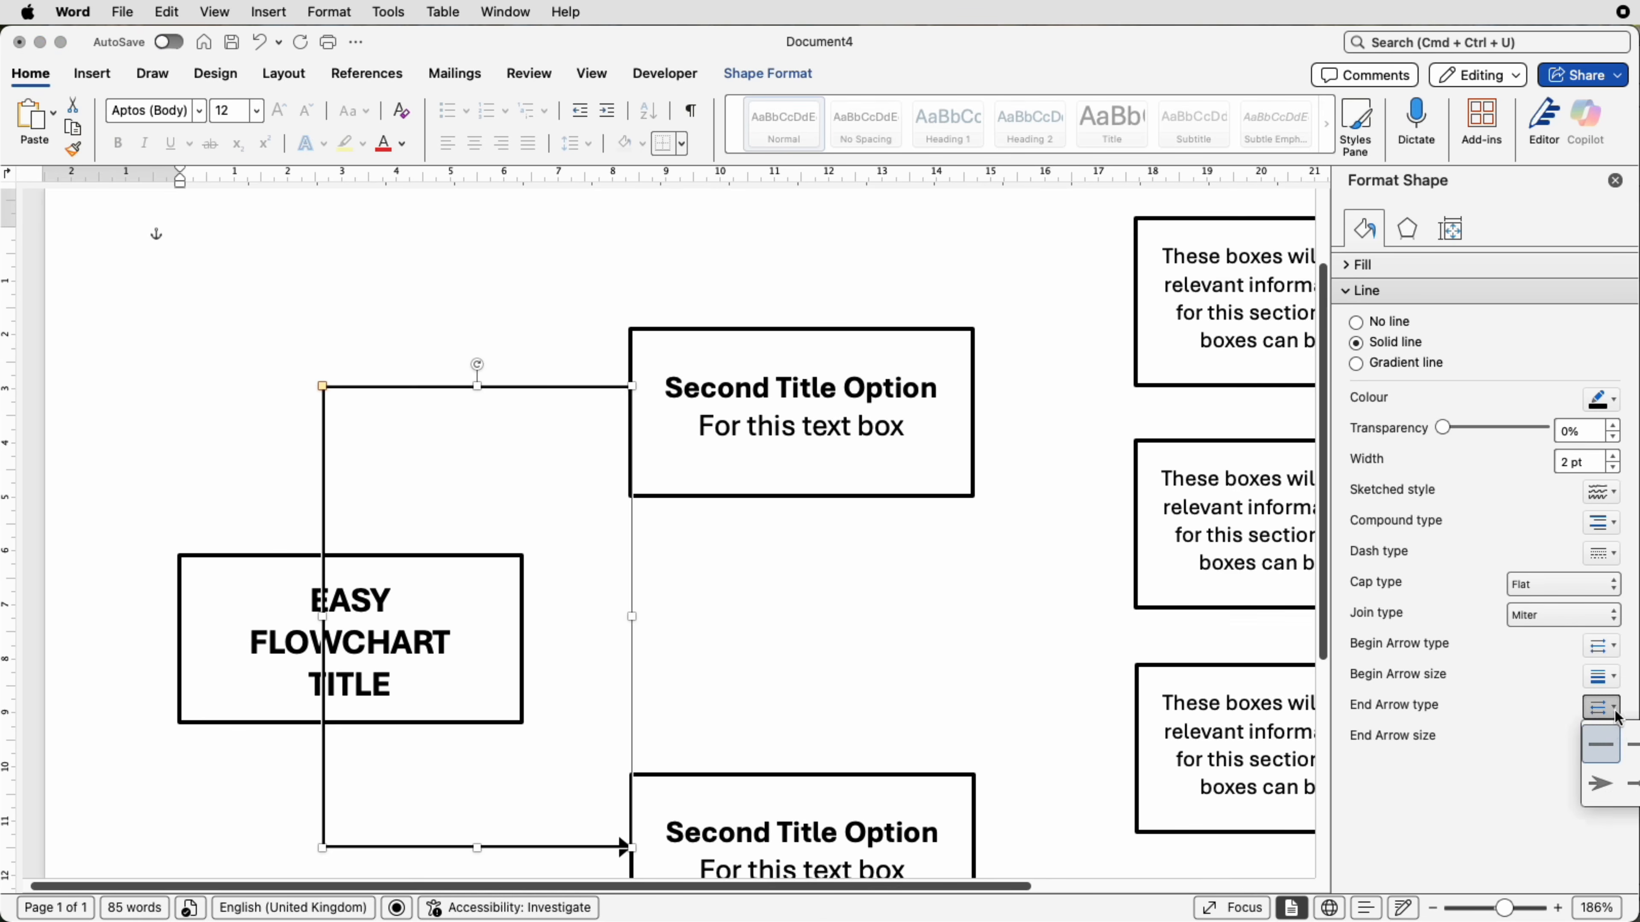
click(1632, 750)
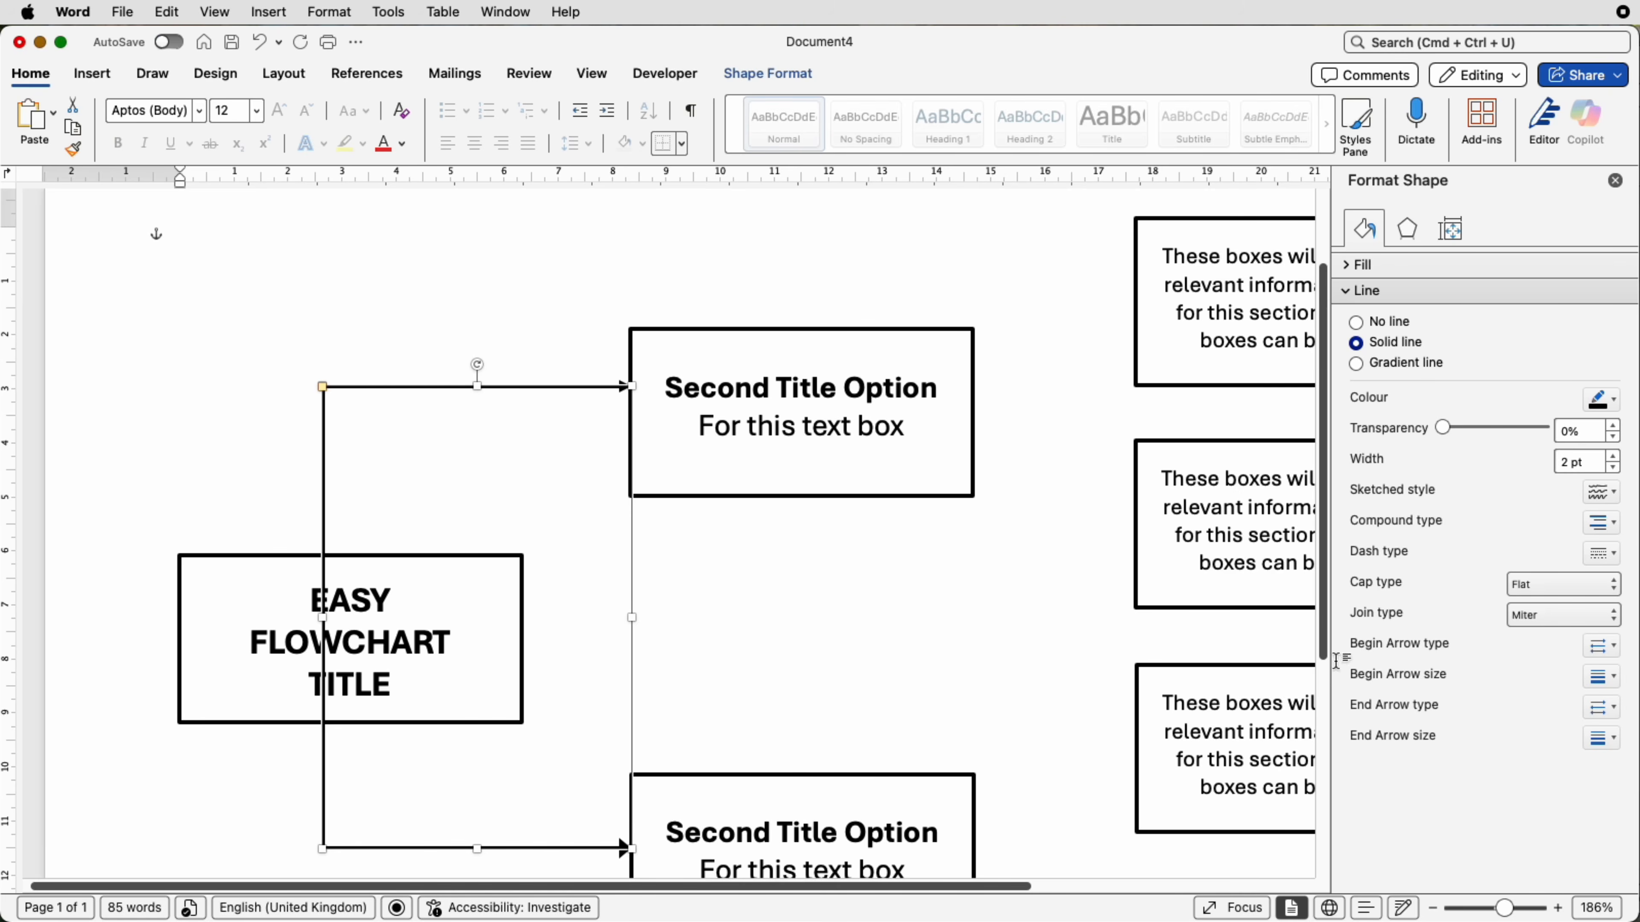
click(1613, 742)
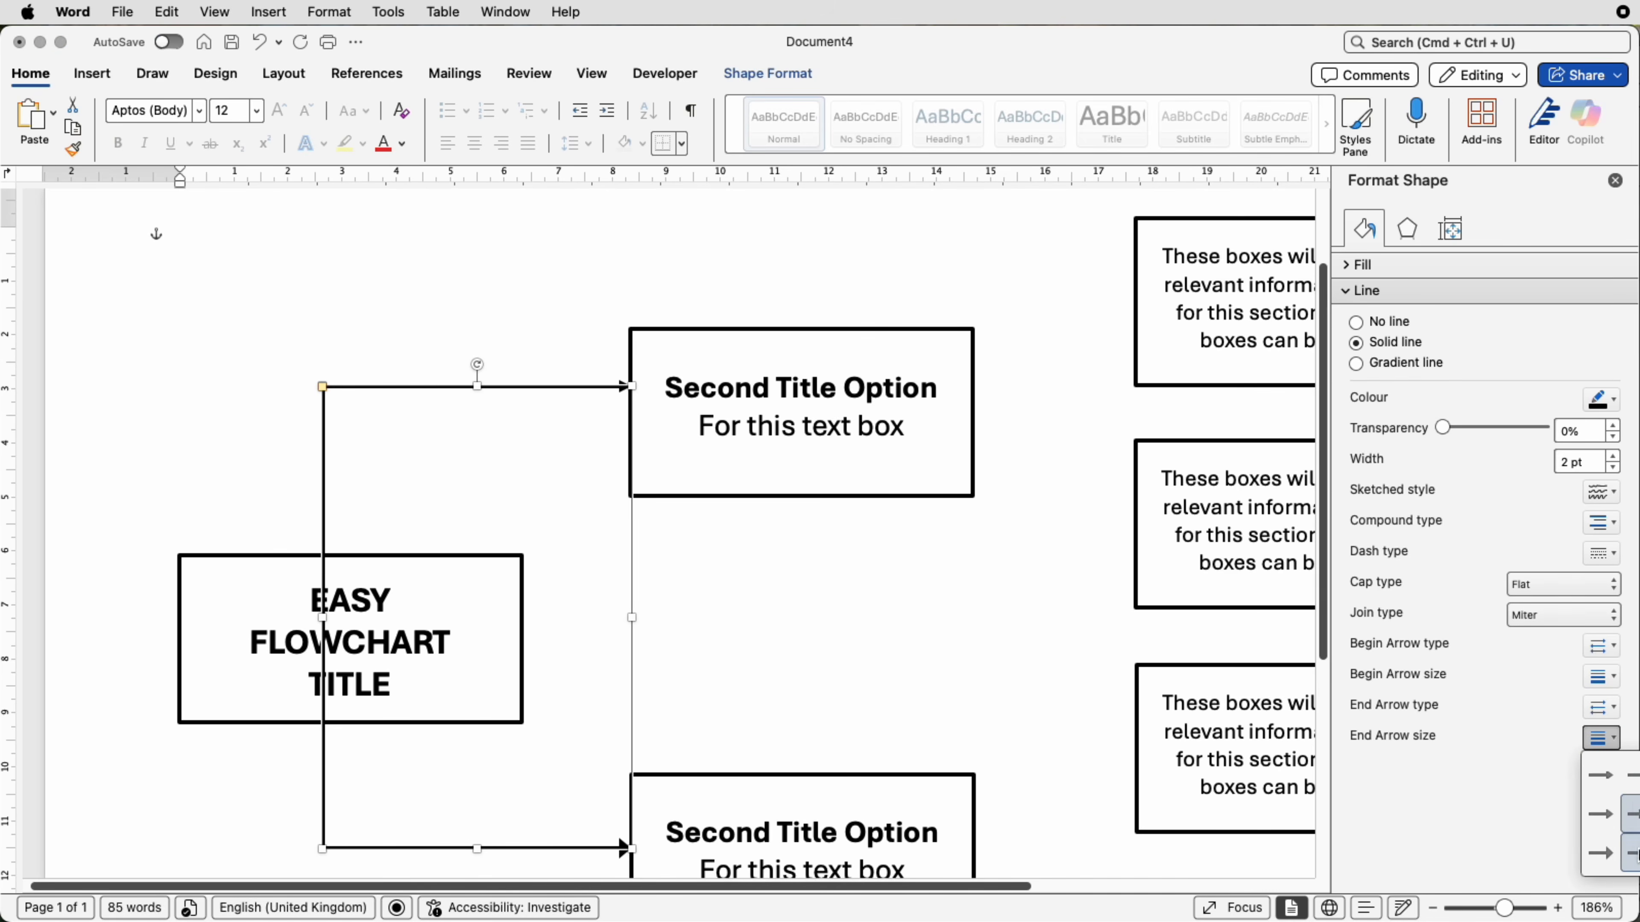
click(1634, 812)
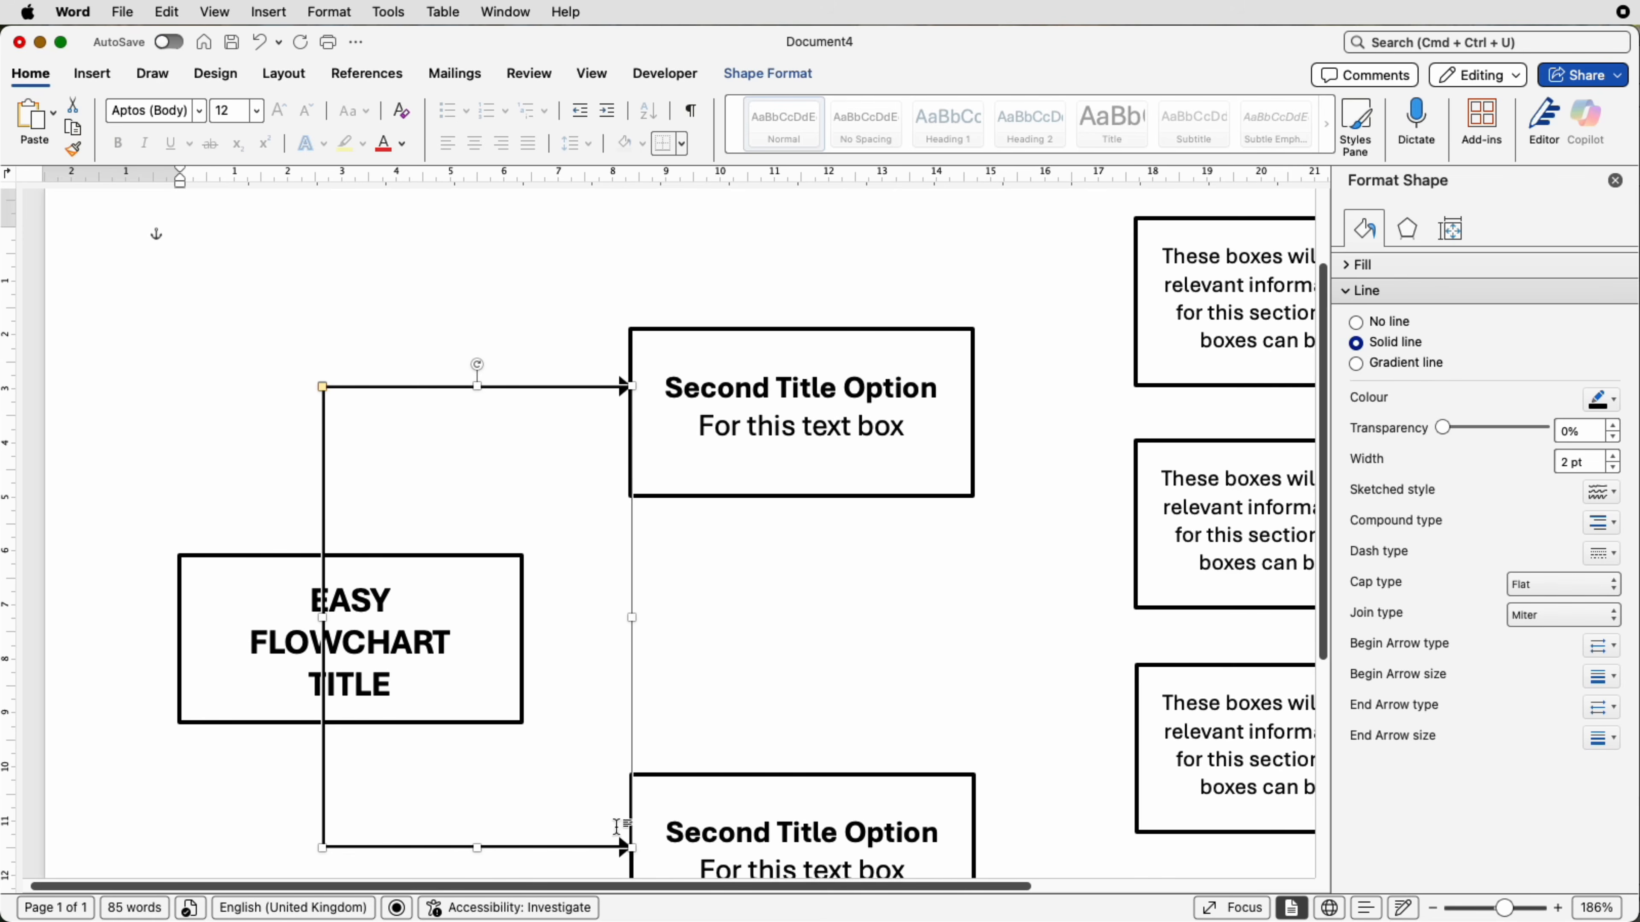
- Nudge the bracket down until its upper arrowhead meets the middle of the upper box's left edge
scroll(729, 737, down, 5)
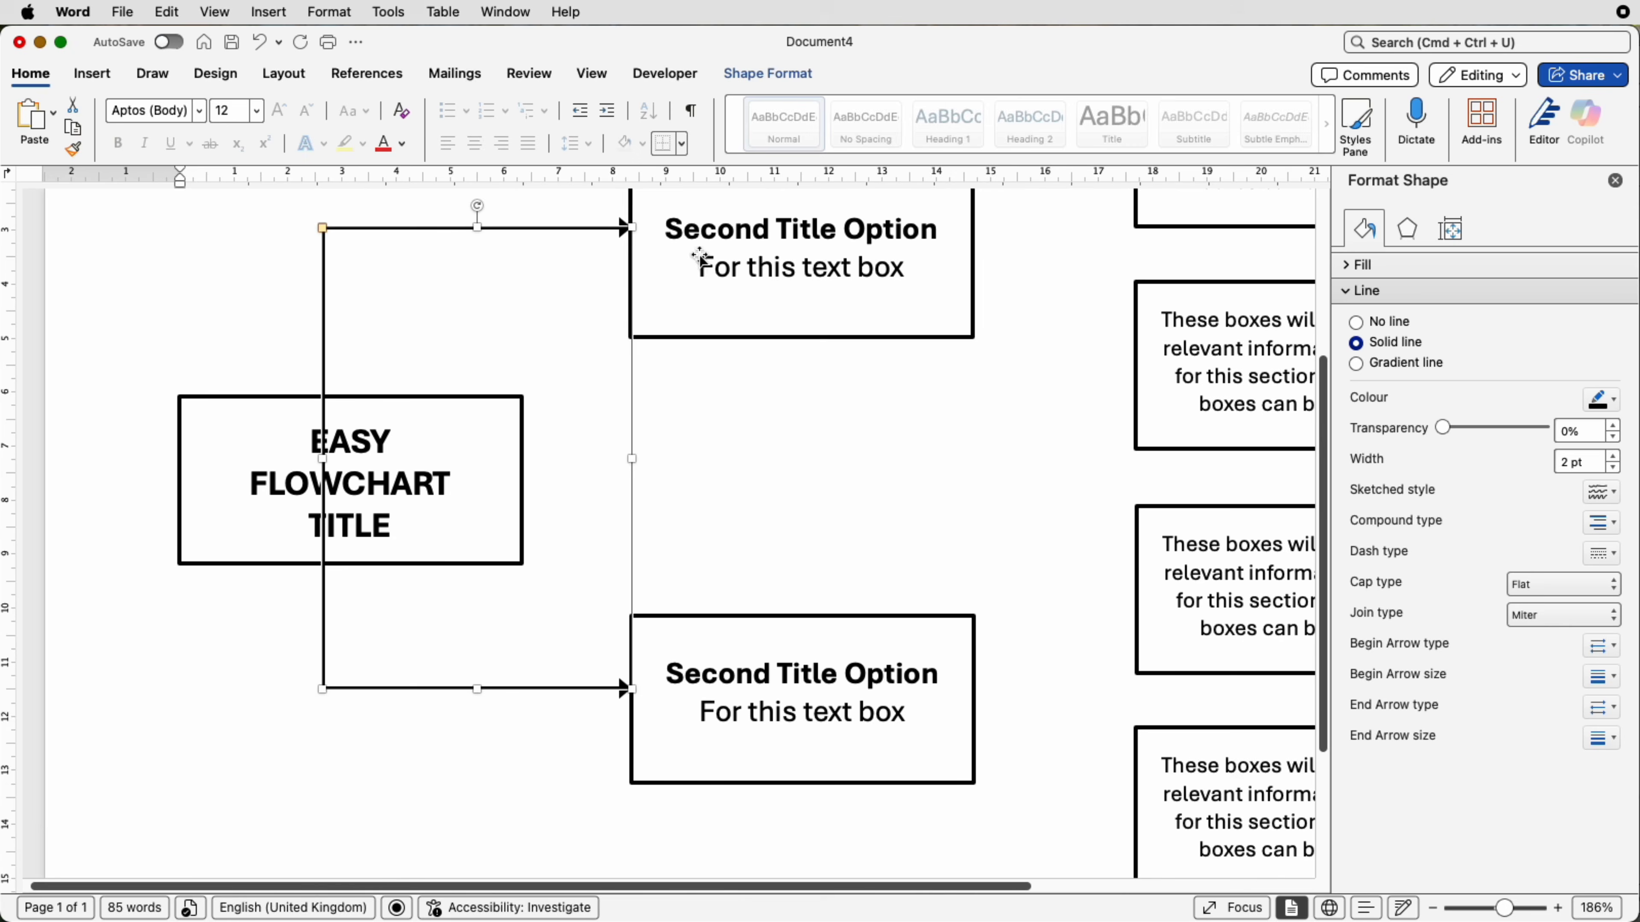
click(700, 256)
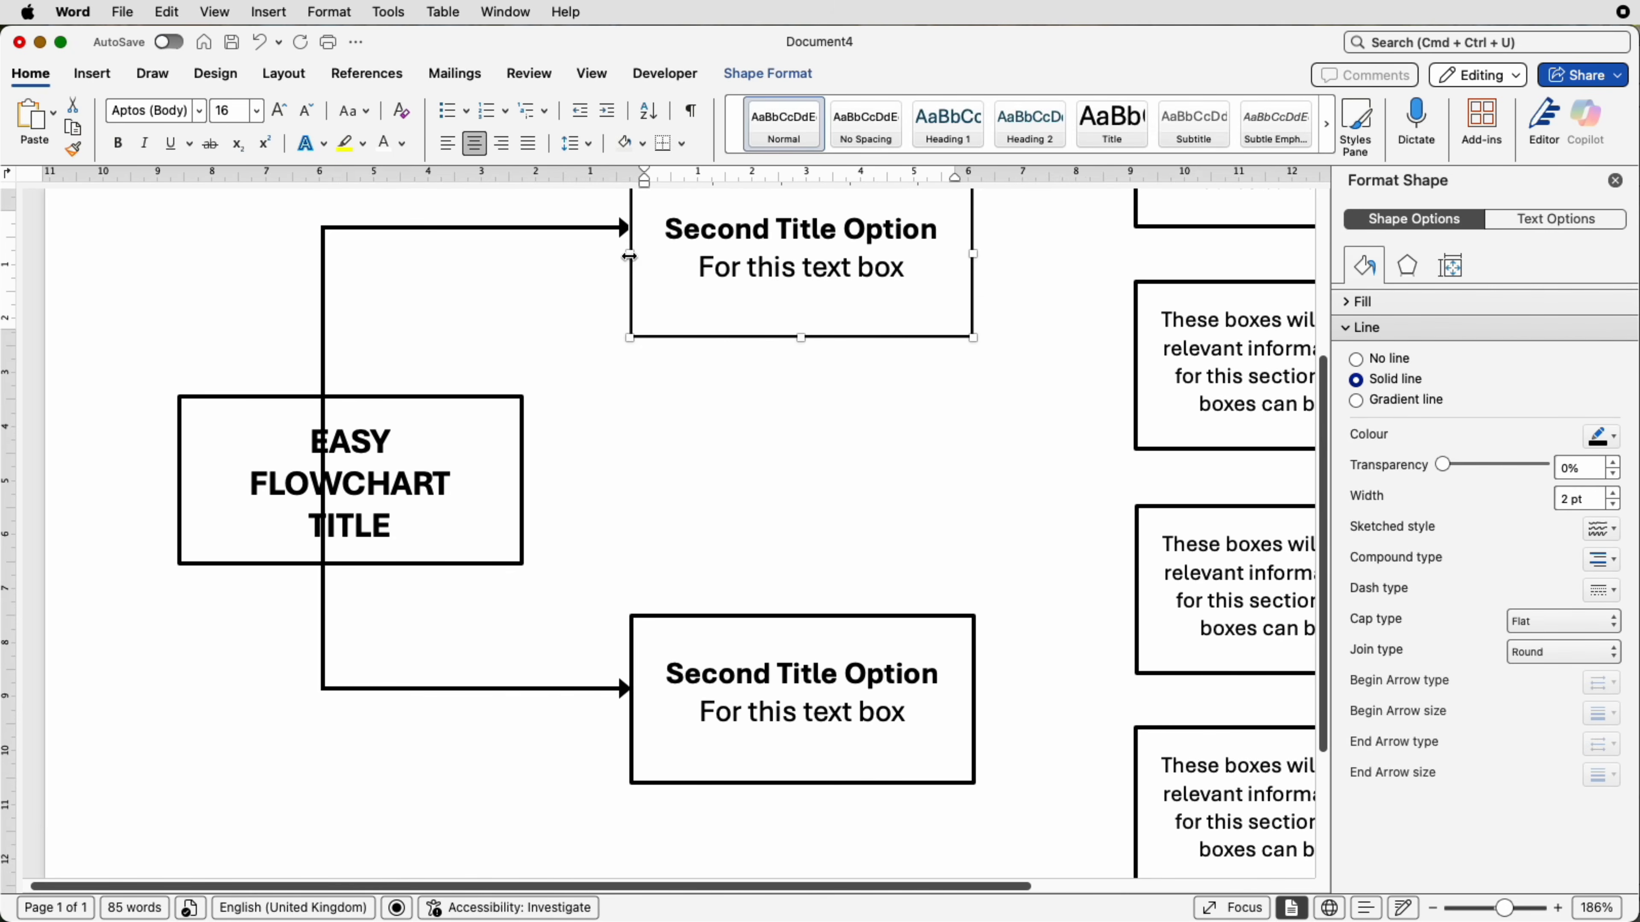
click(586, 230)
click(559, 375)
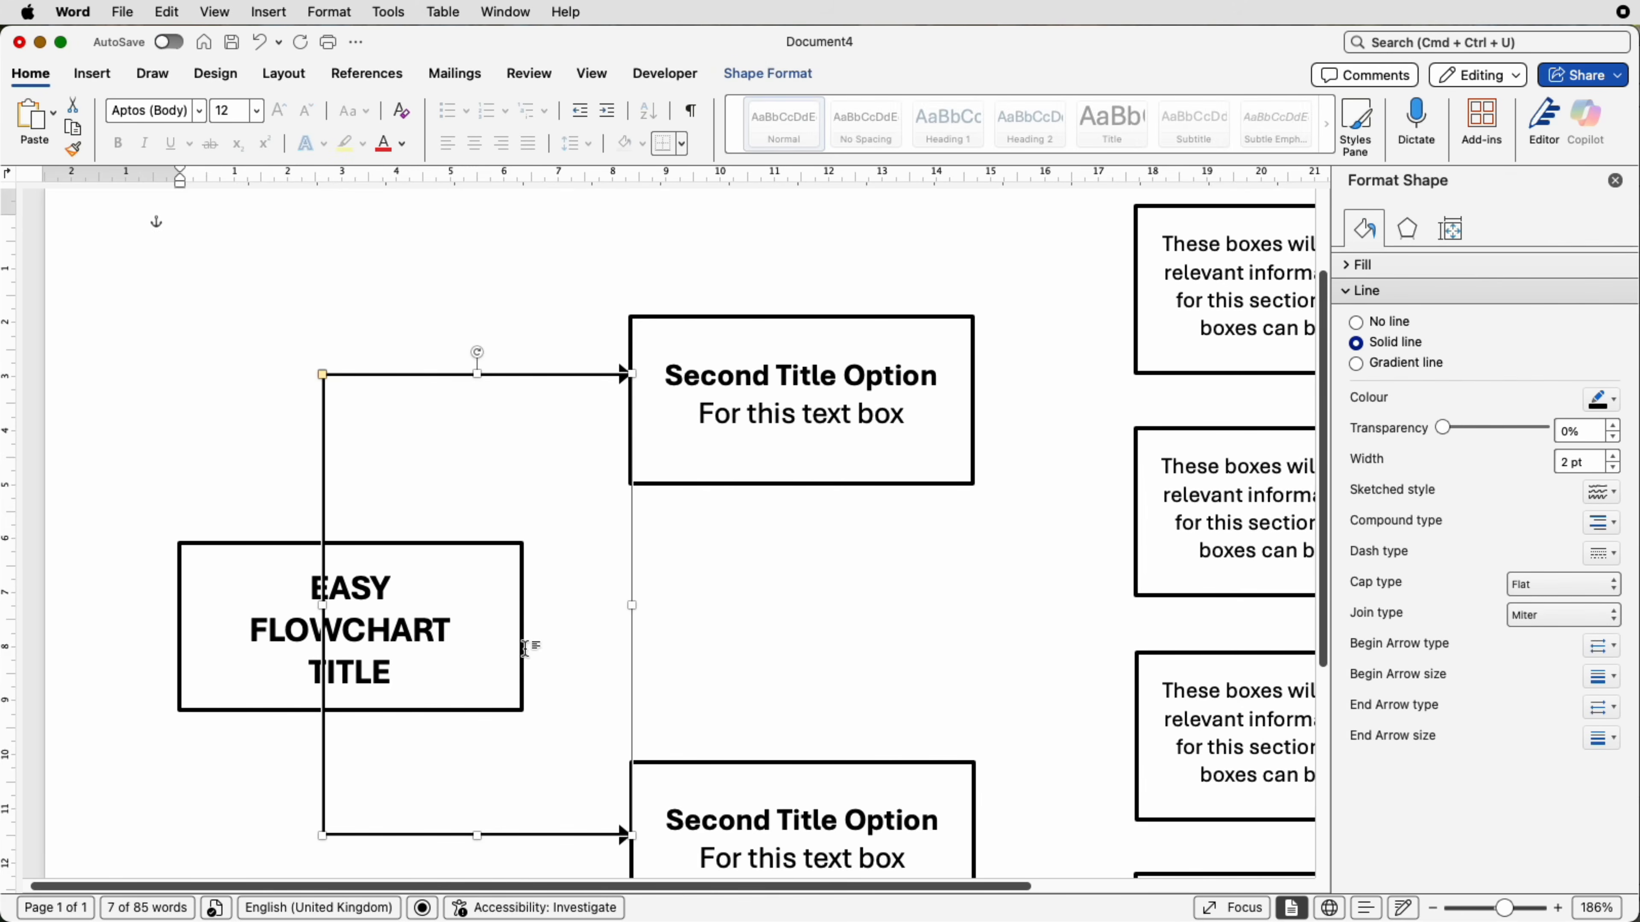
key(Down)
key(Down)
key(Down)
key(Down)
key(Down)
key(Down)
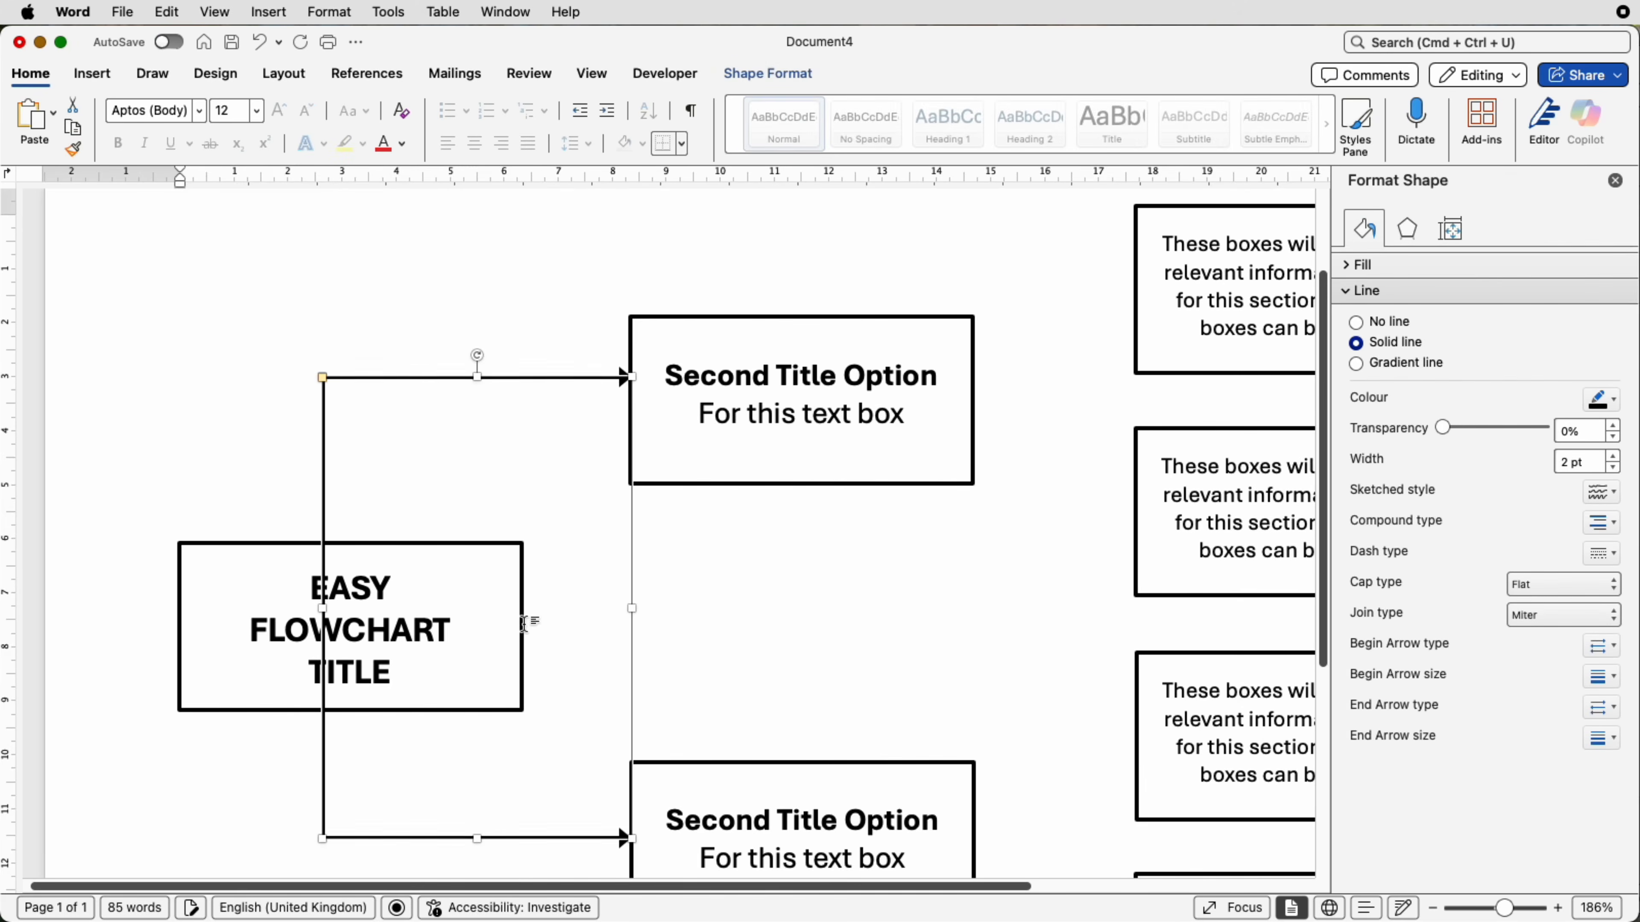
key(Down)
key(Down)
key(Down)
key(Down)
key(Down)
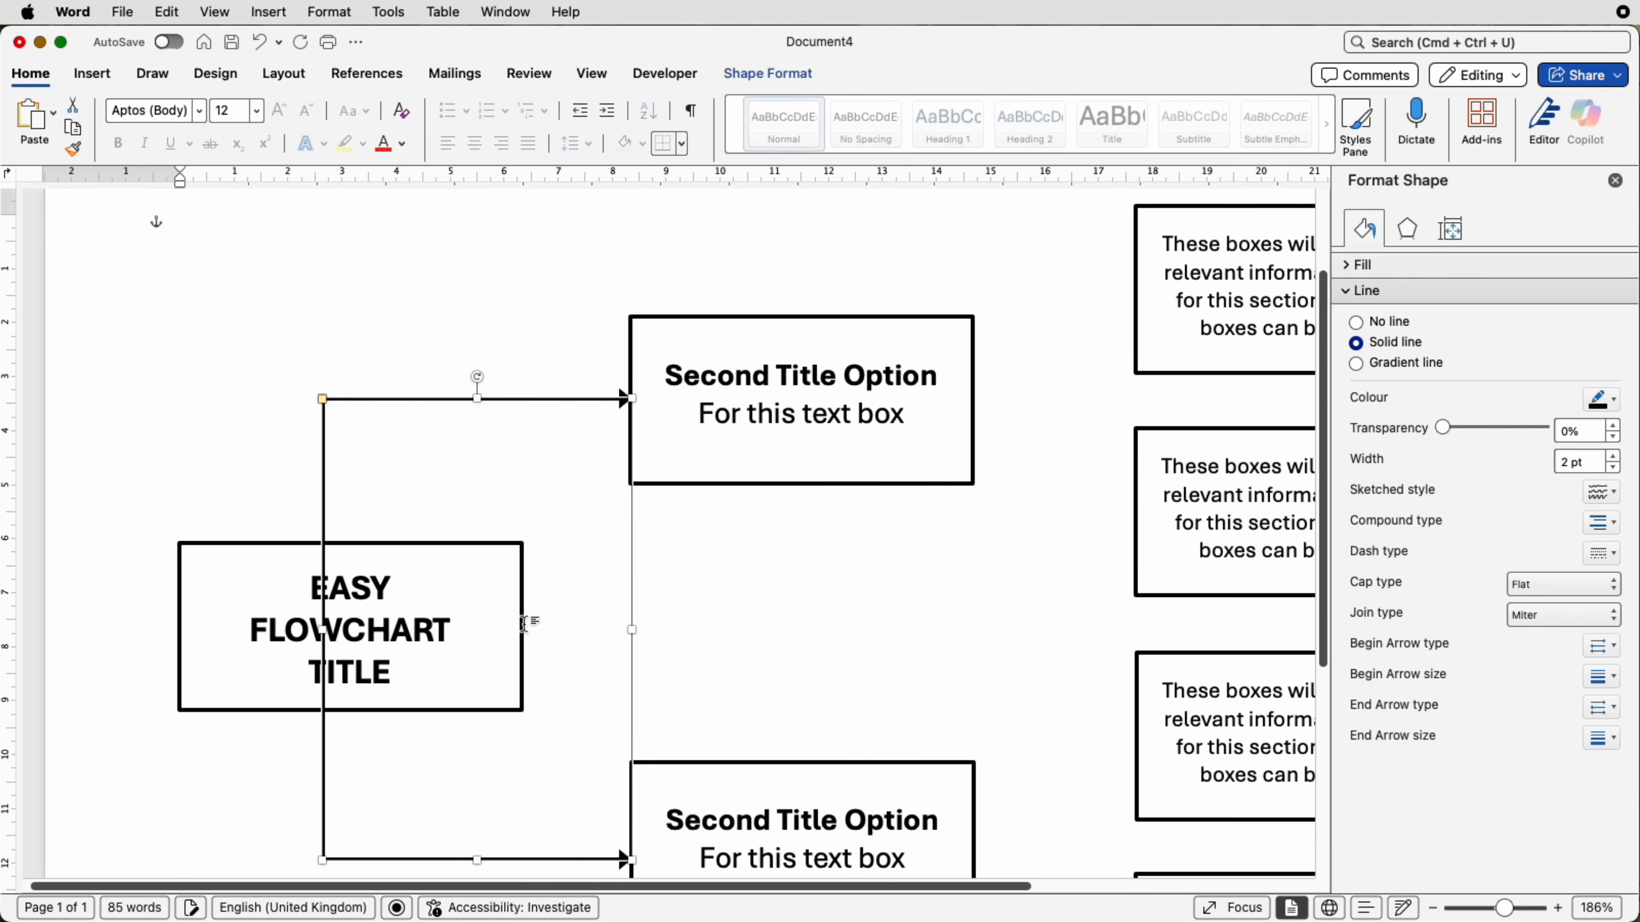
click(665, 420)
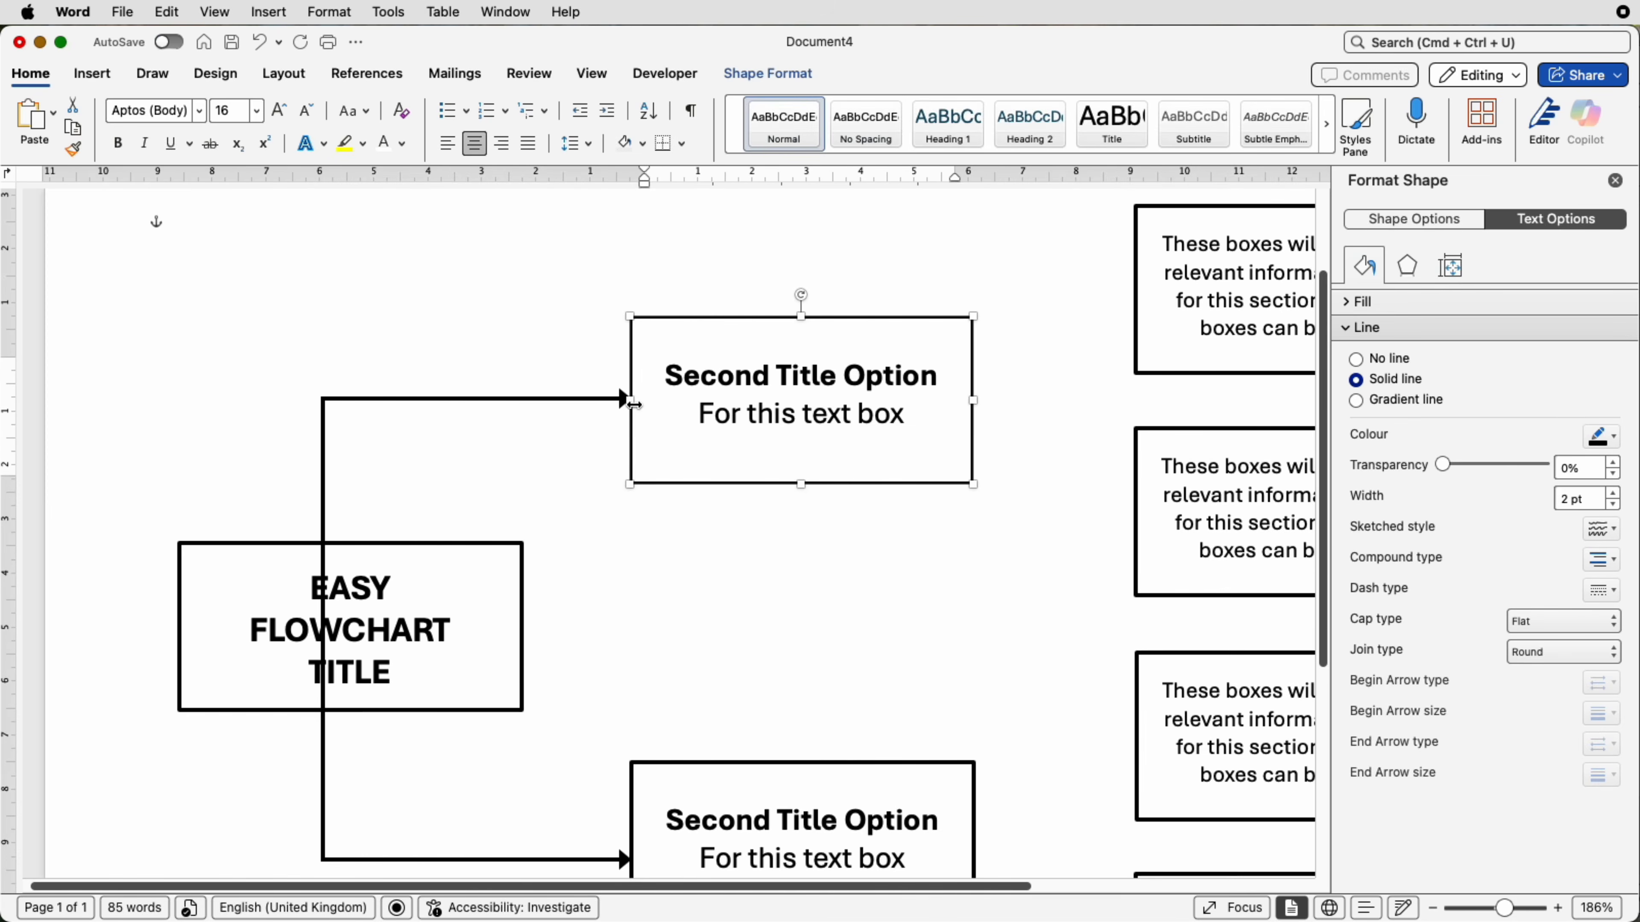
click(604, 400)
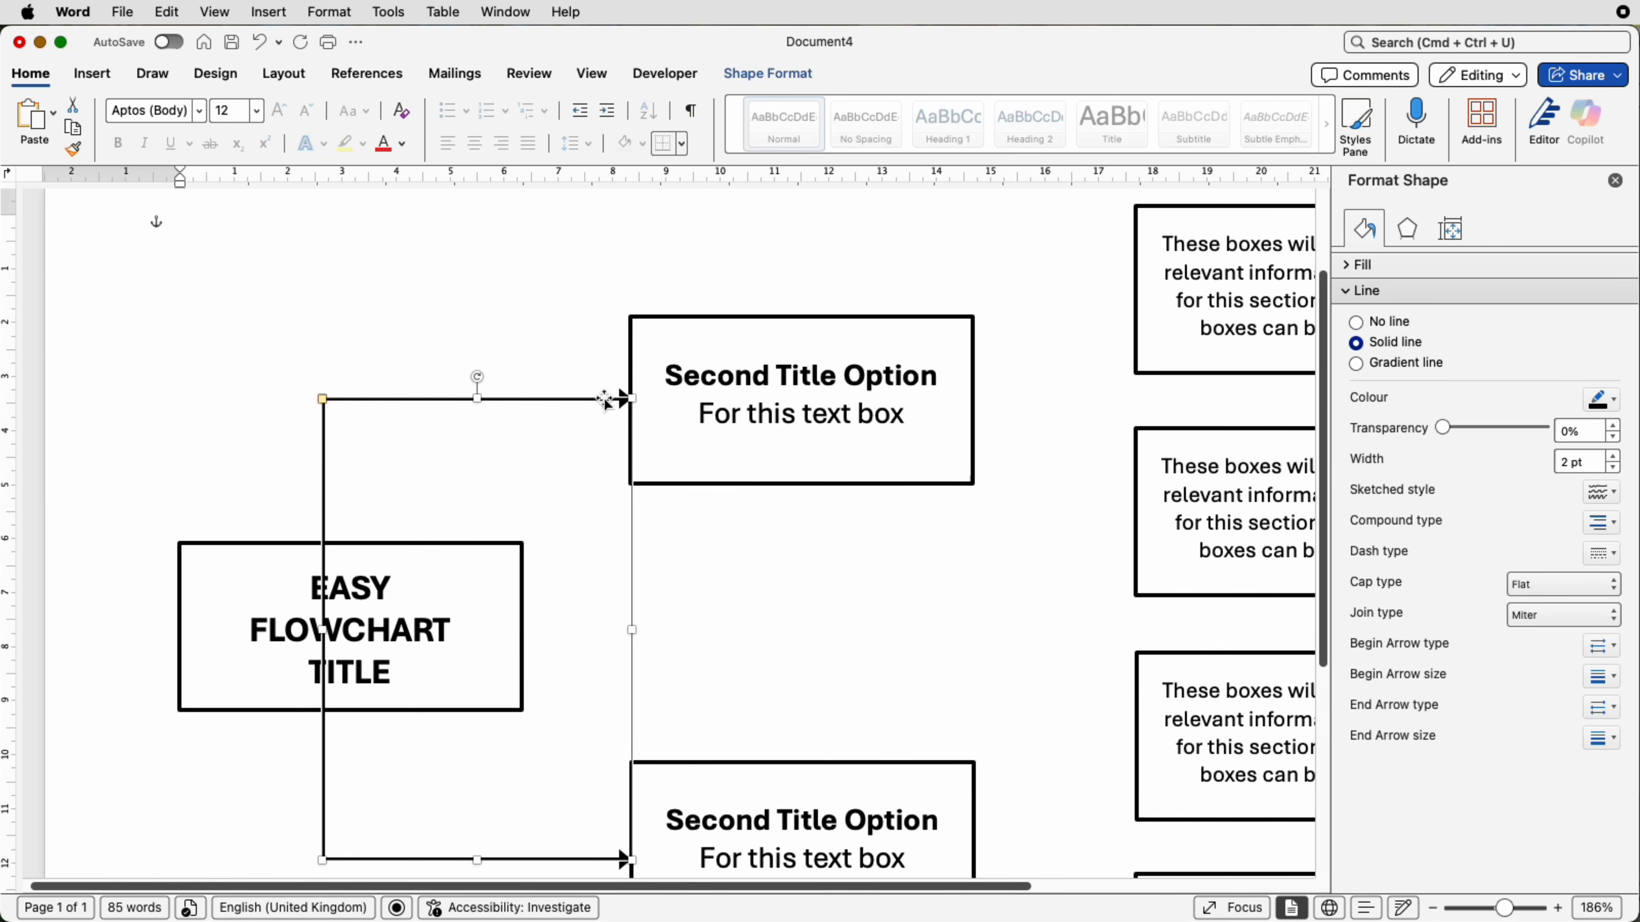
click(705, 403)
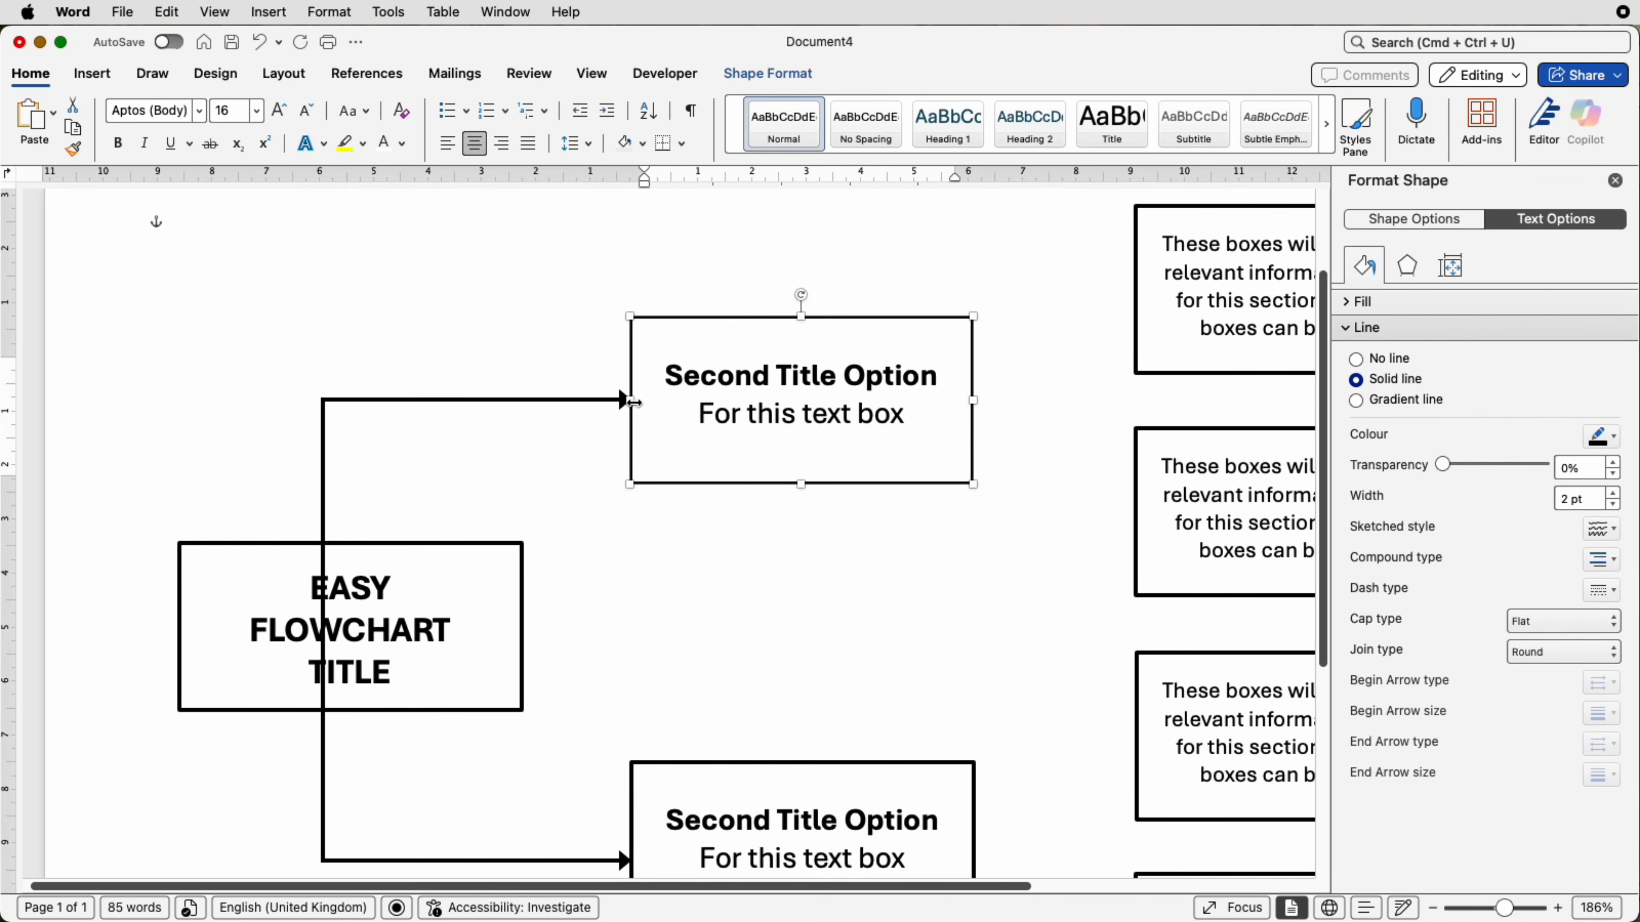
click(576, 446)
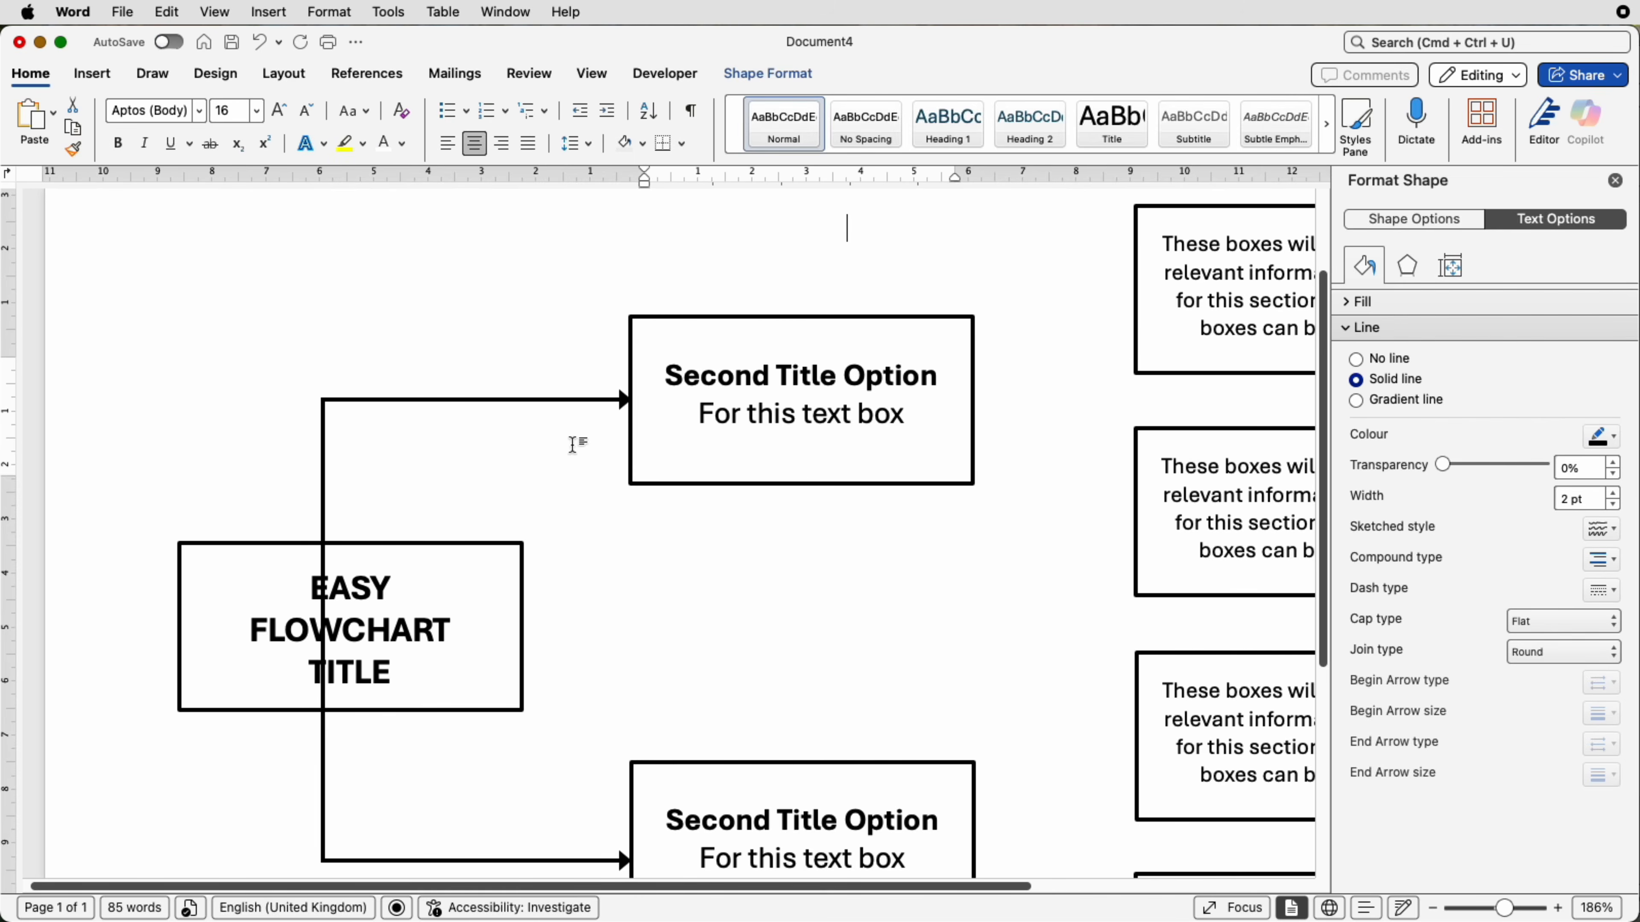
- Shorten the bracket from its lower end until the lower arrowhead meets the middle of the lower Second Title Option box's left edge
scroll(584, 510, down, 4)
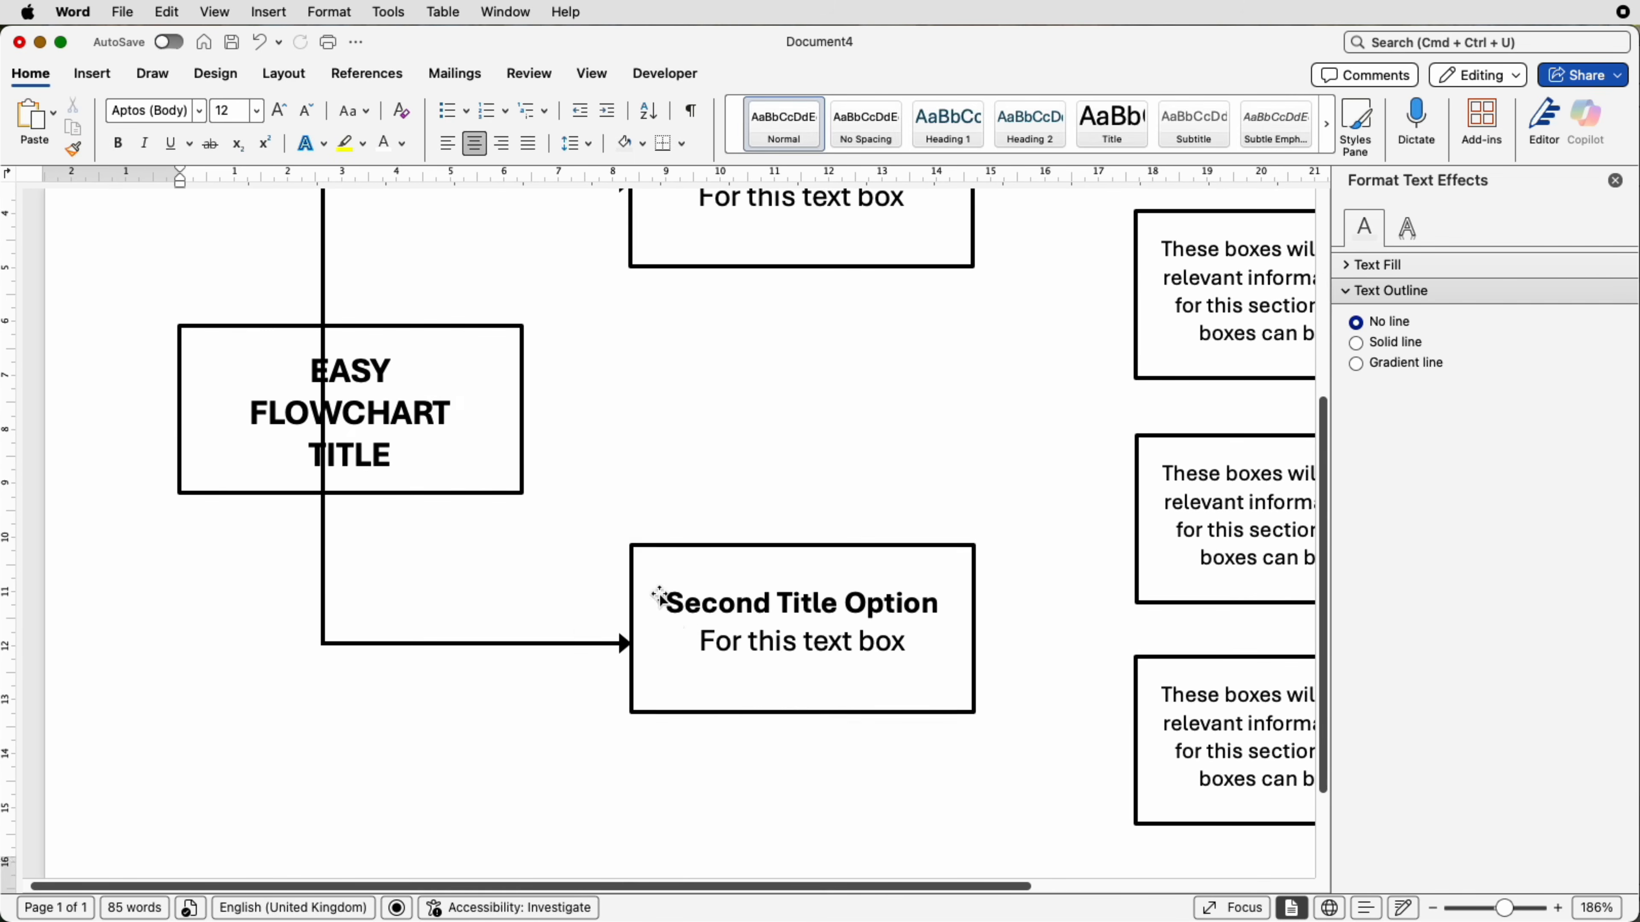
click(655, 634)
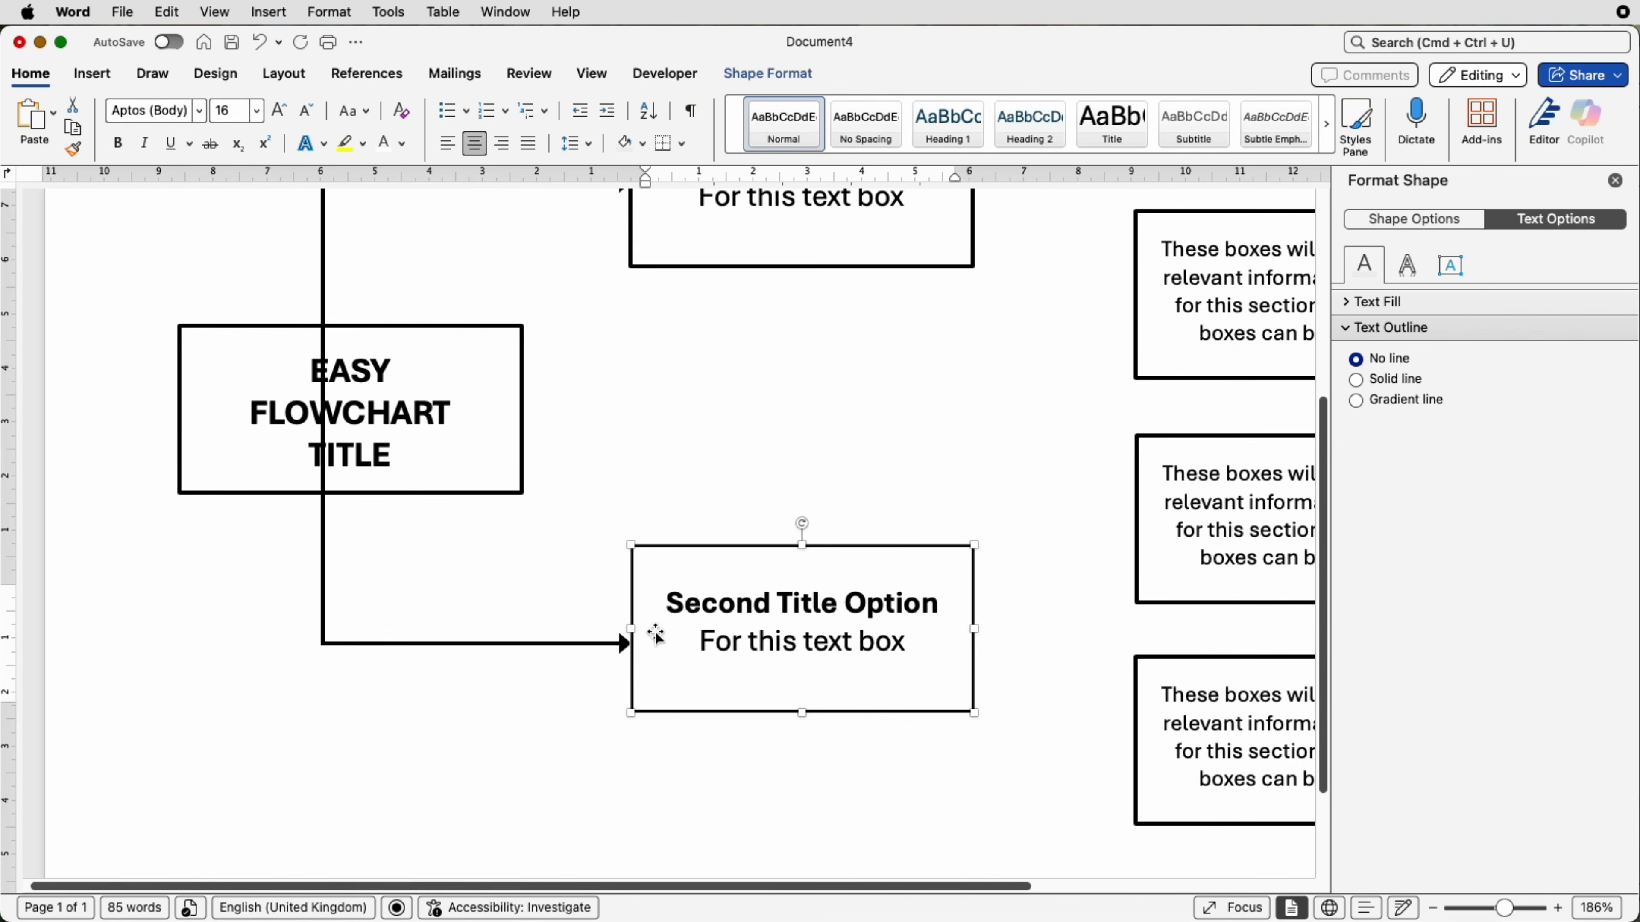
click(503, 644)
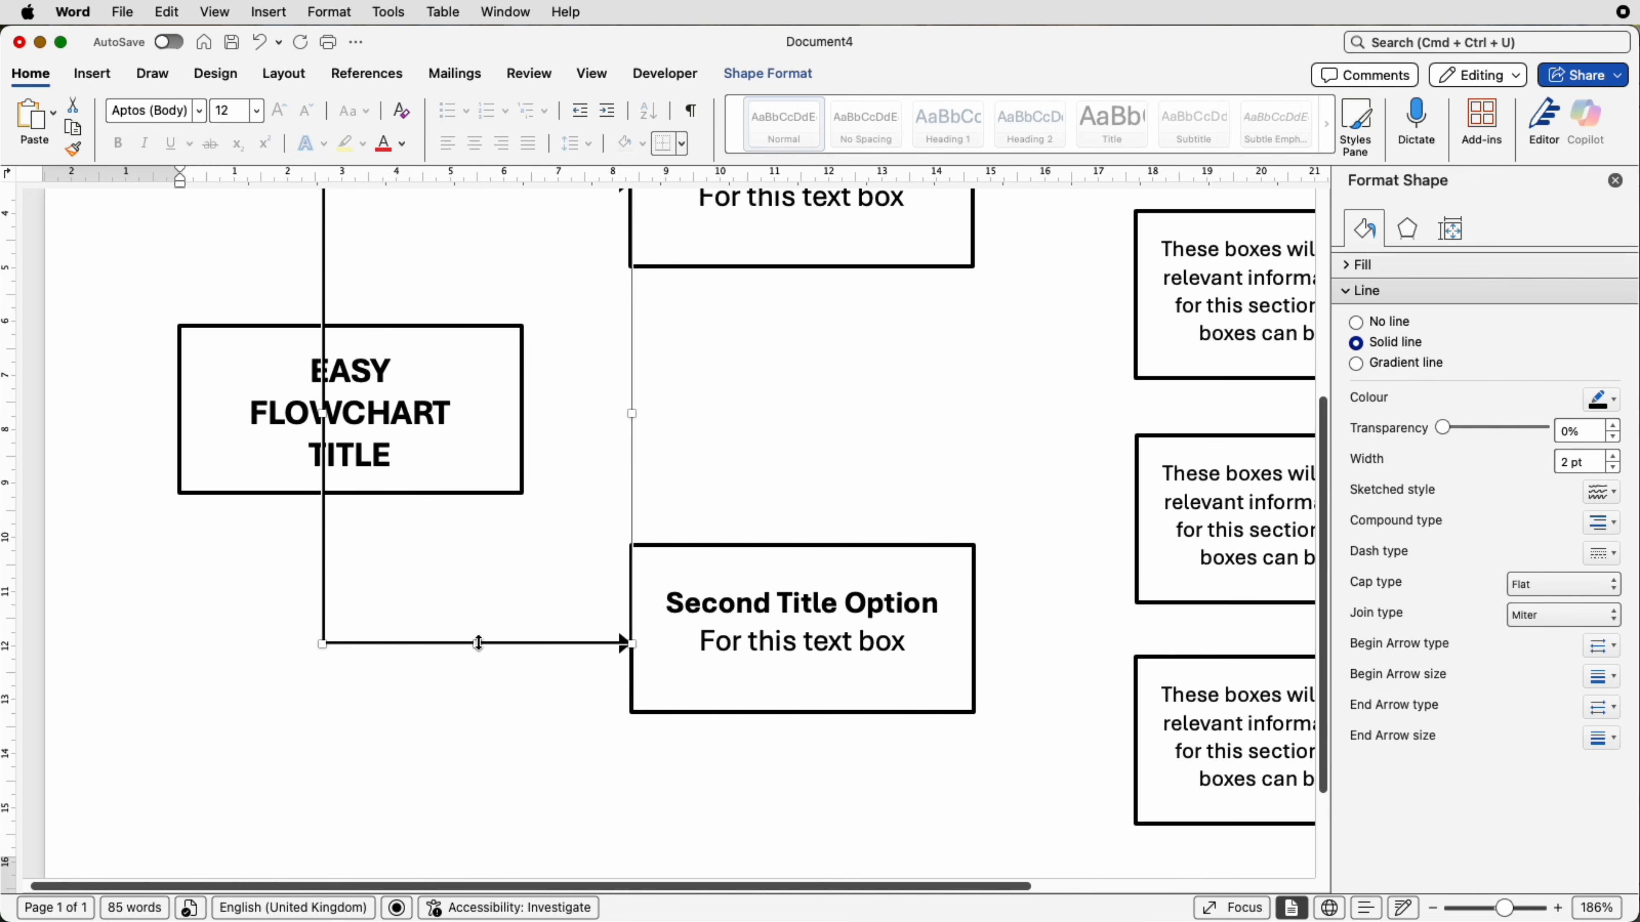
drag(480, 643, 483, 632)
click(666, 639)
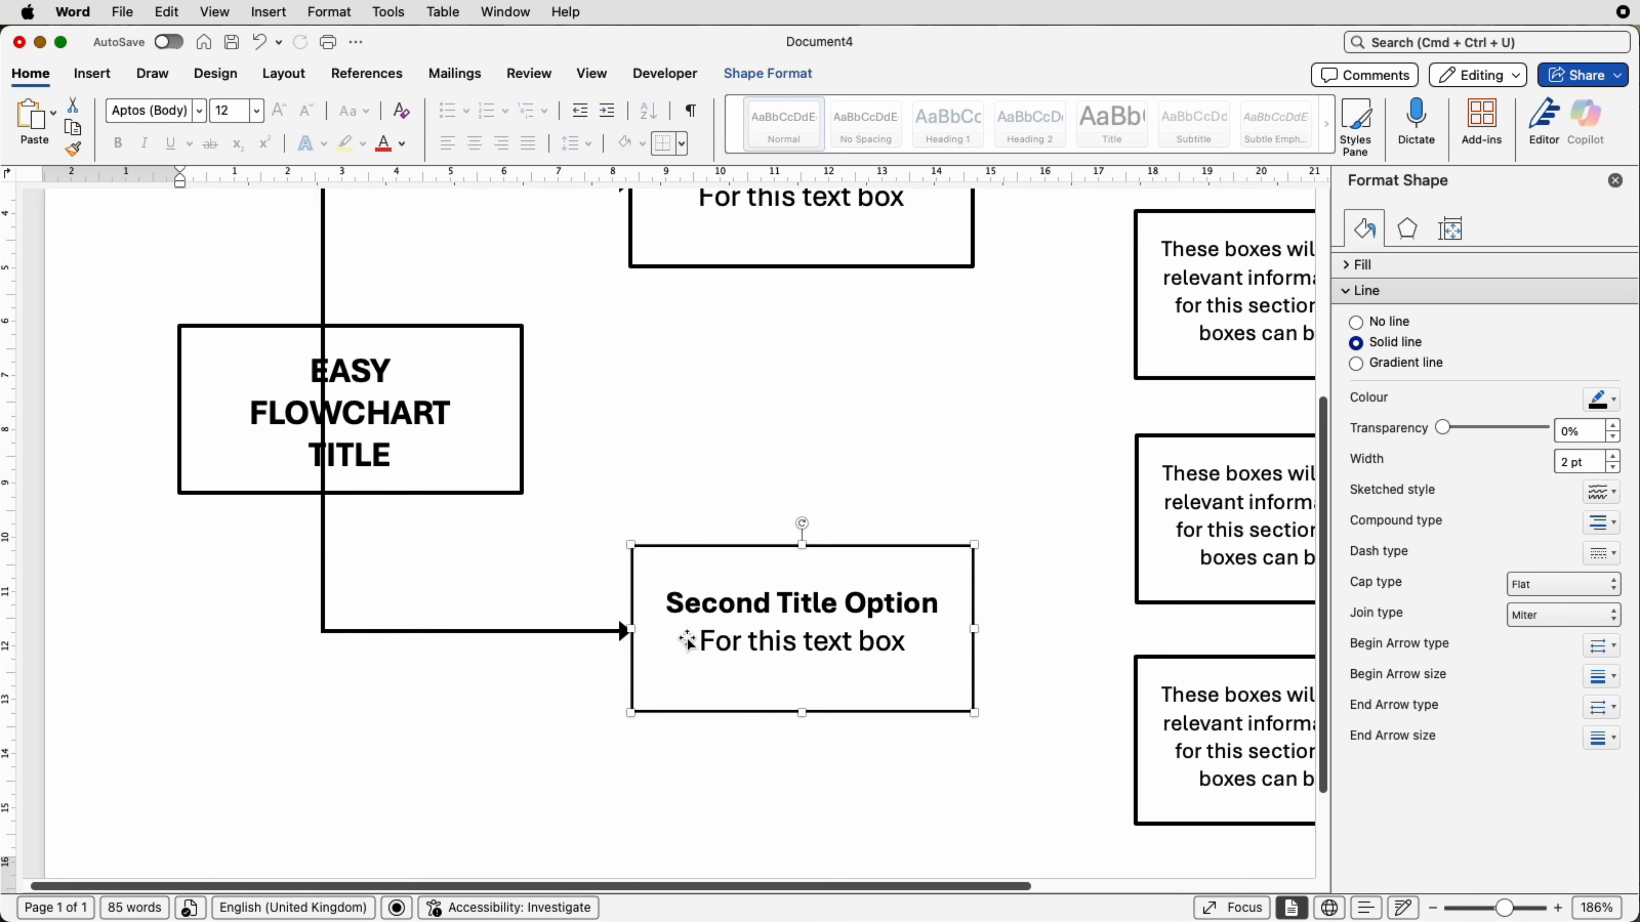
click(497, 632)
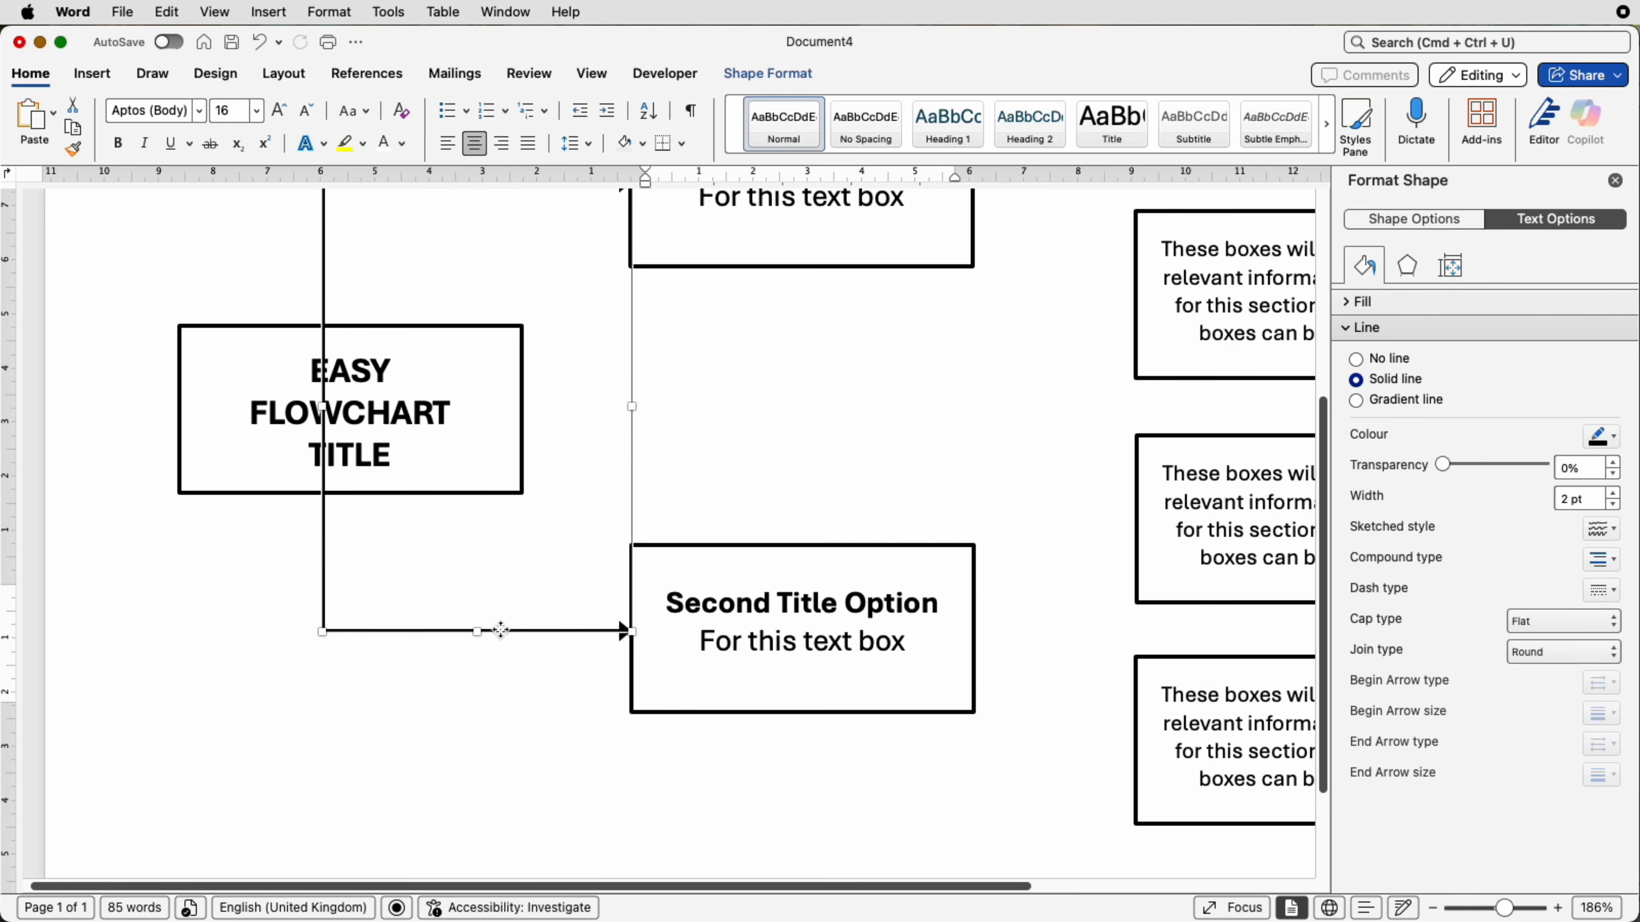
click(697, 646)
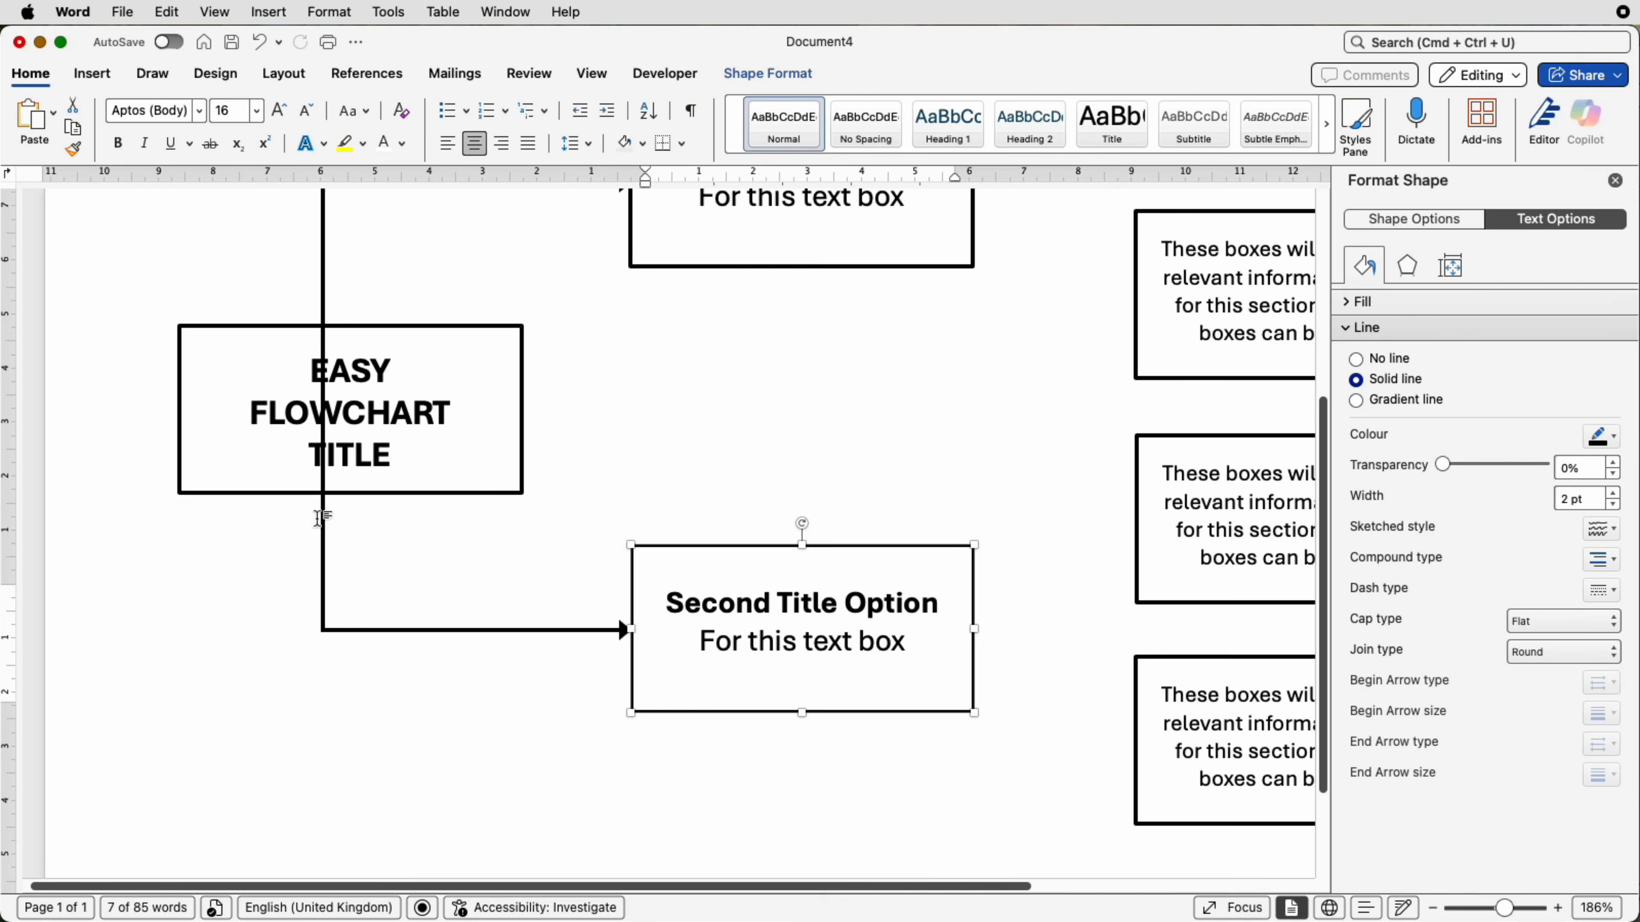
- Narrow the bracket from its vertical side until that line runs through the horizontal centre of the EASY FLOWCHART TITLE box
click(341, 517)
click(323, 514)
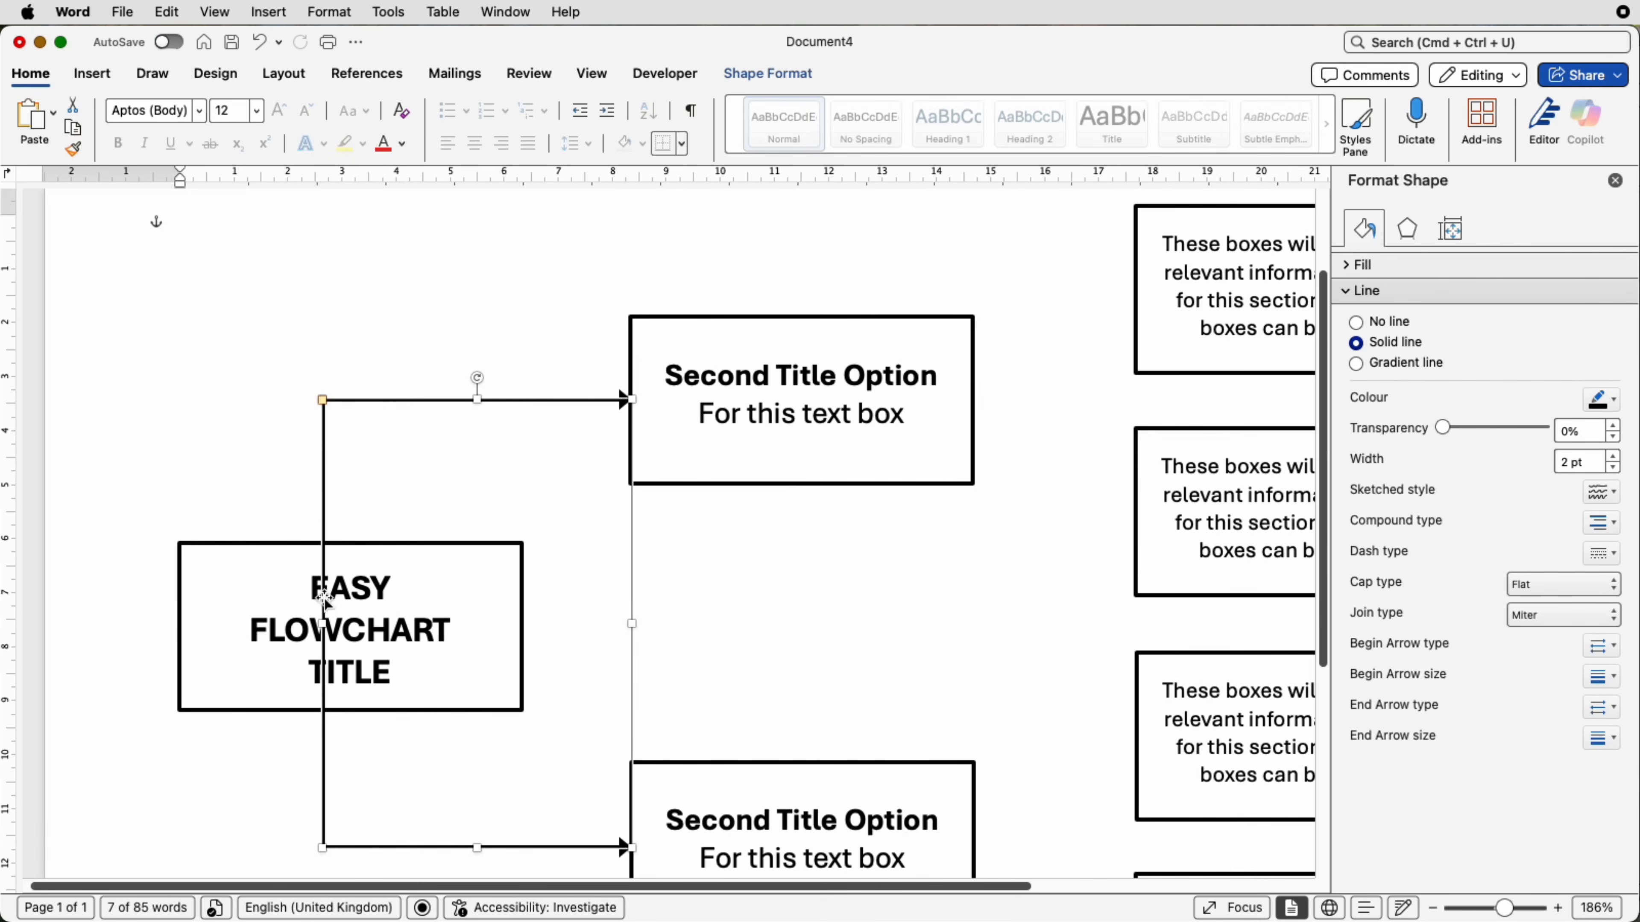
drag(323, 624, 345, 624)
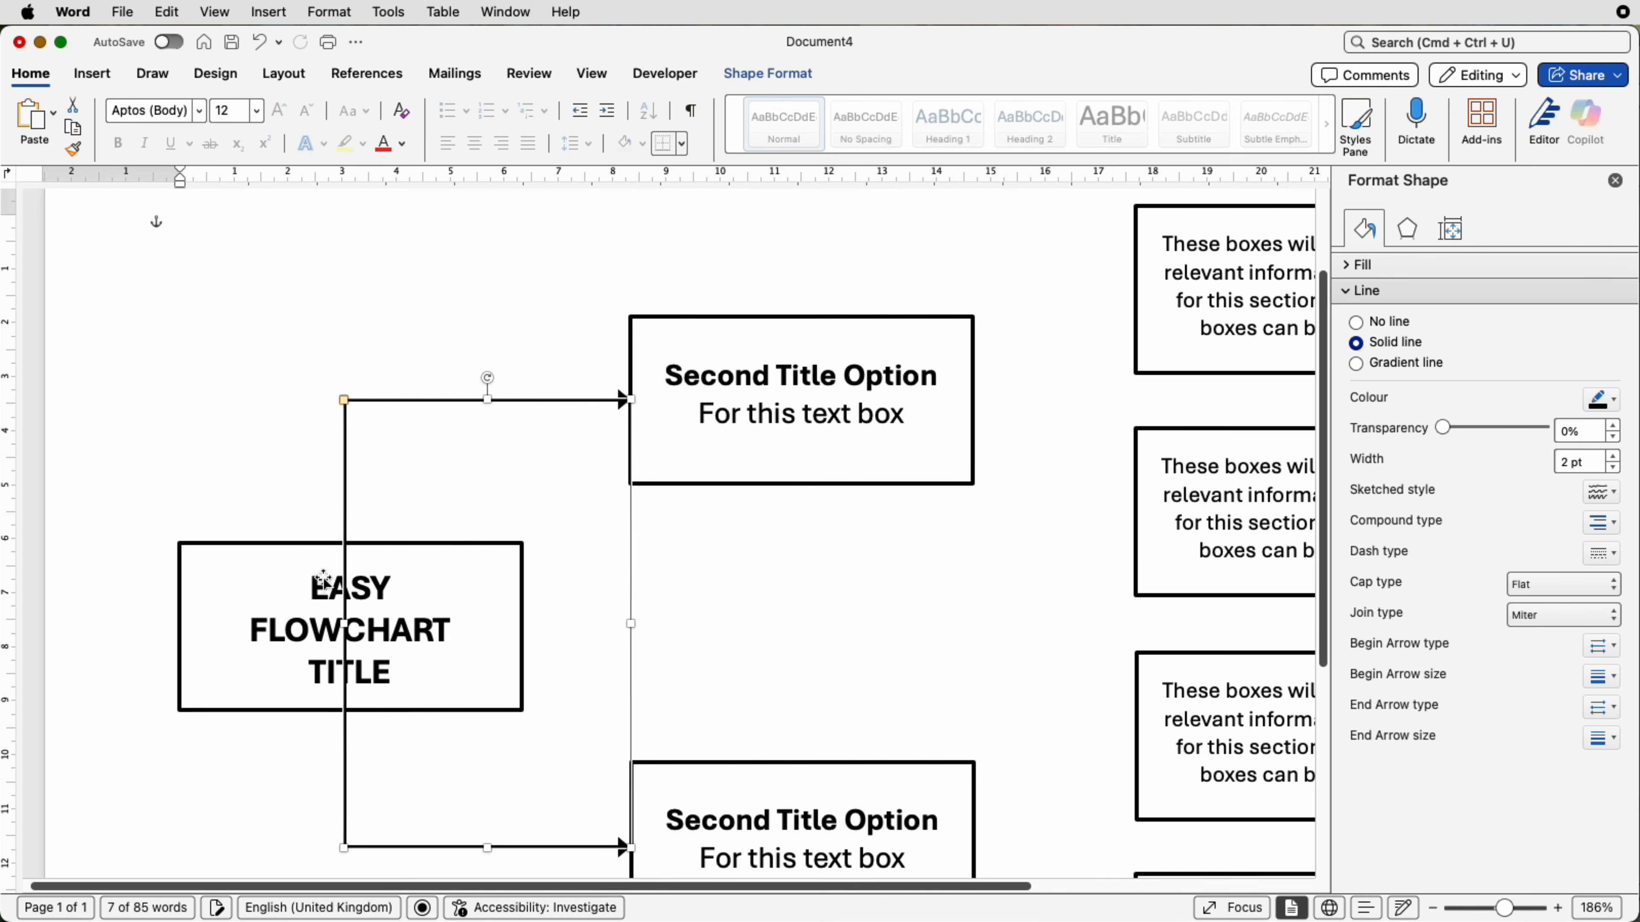
click(349, 545)
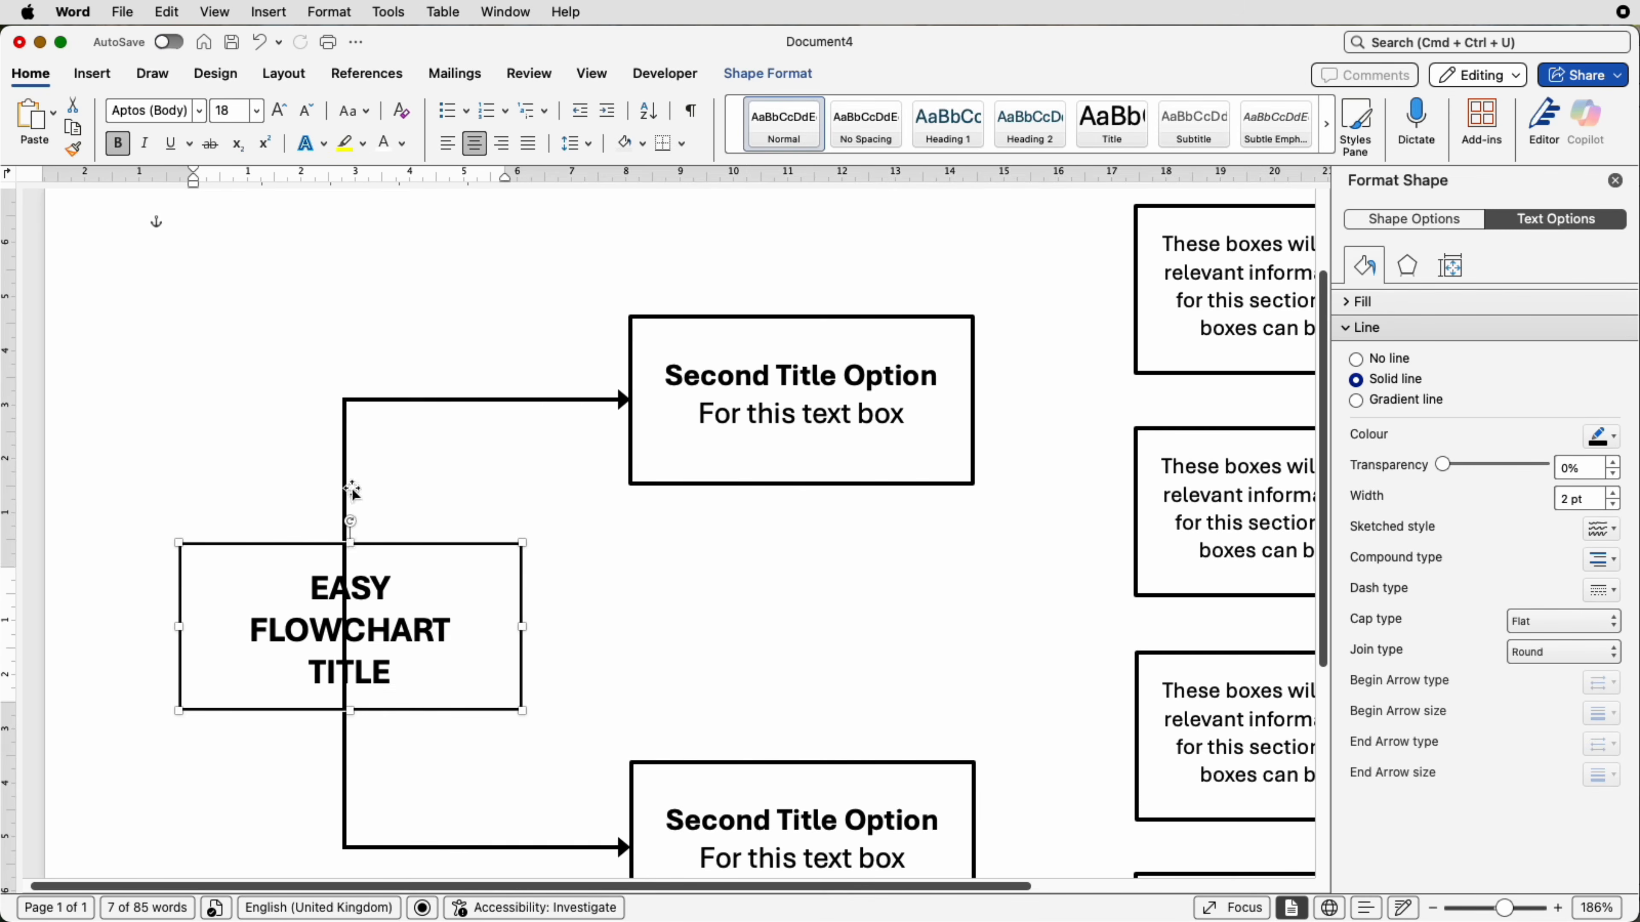
click(343, 656)
drag(349, 624, 352, 624)
click(357, 582)
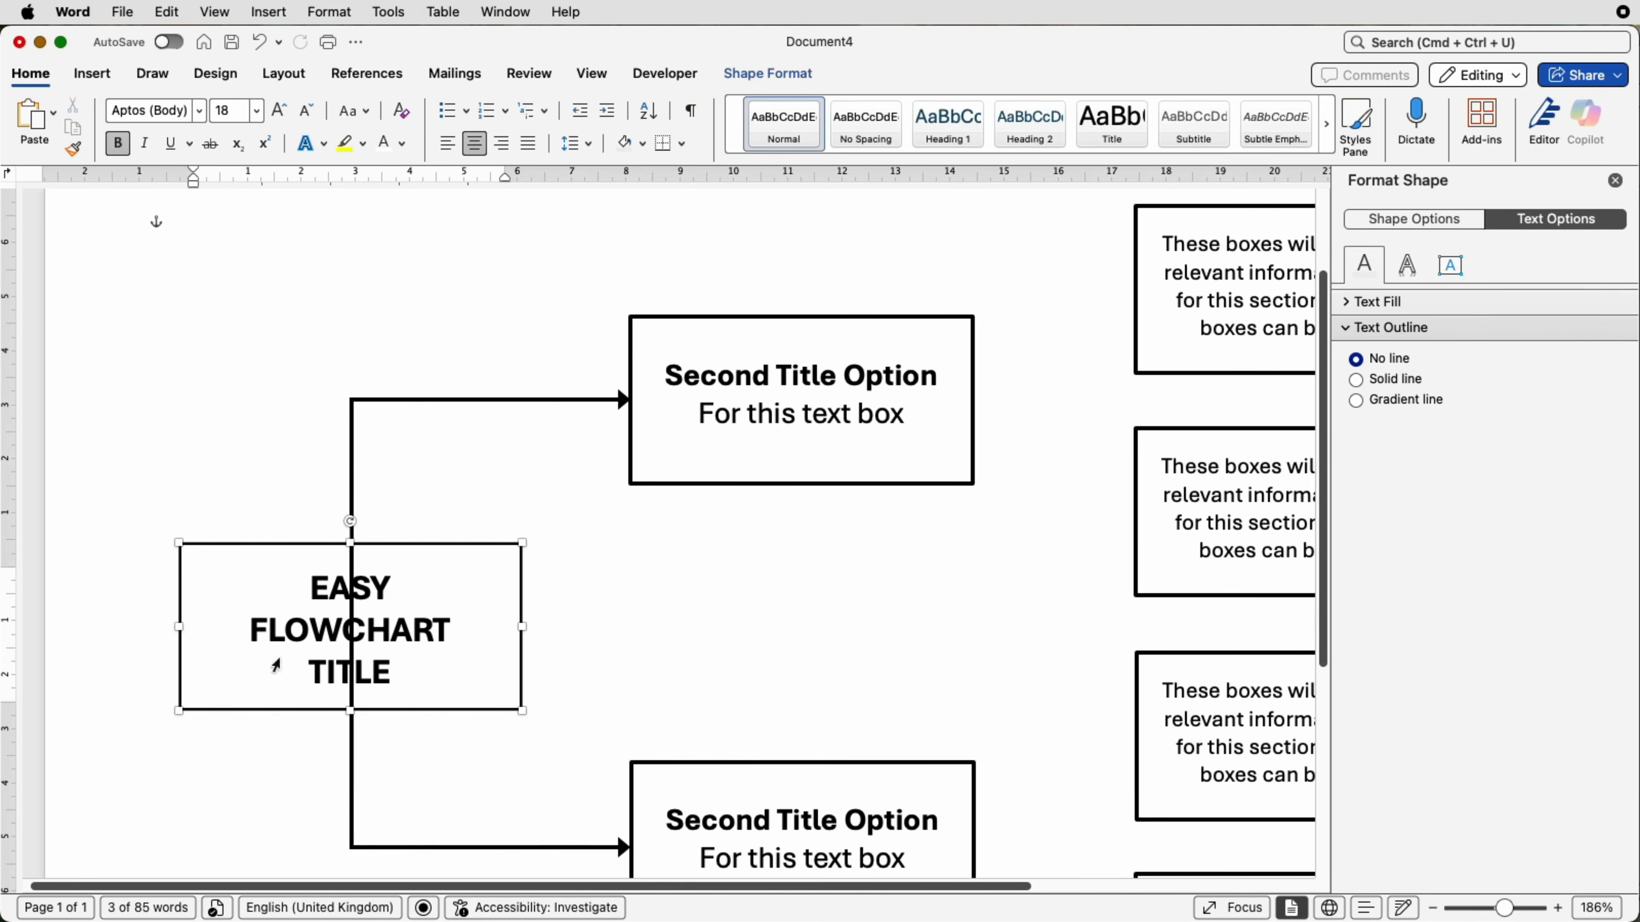
- Send the bracket to the back so it sits behind the EASY FLOWCHART TITLE box
click(455, 400)
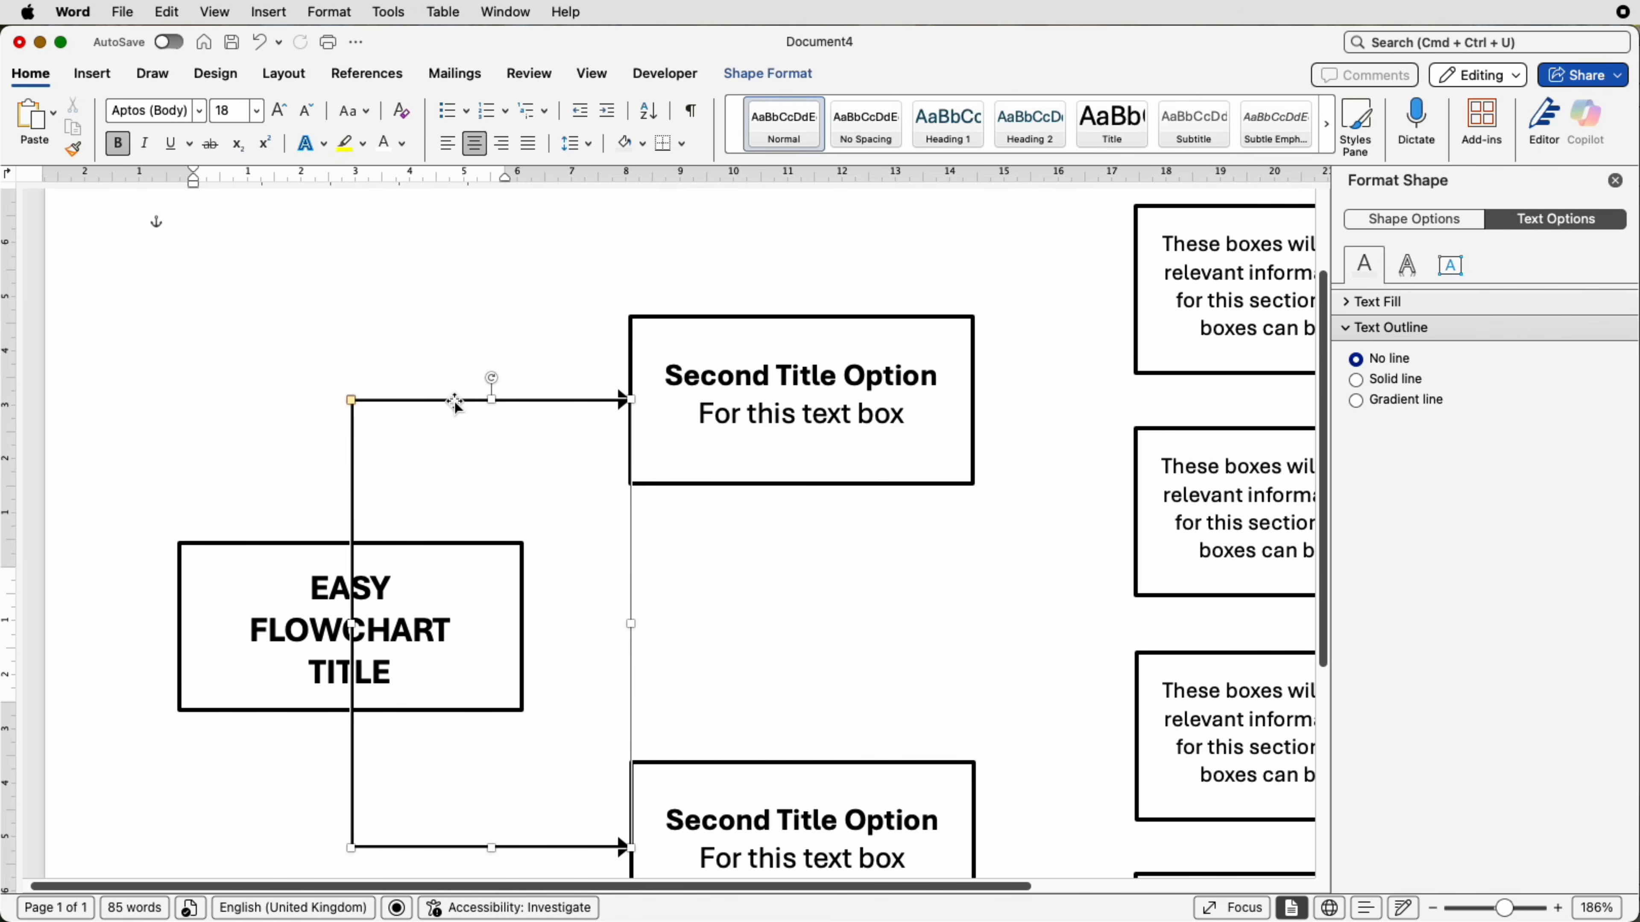
click(767, 73)
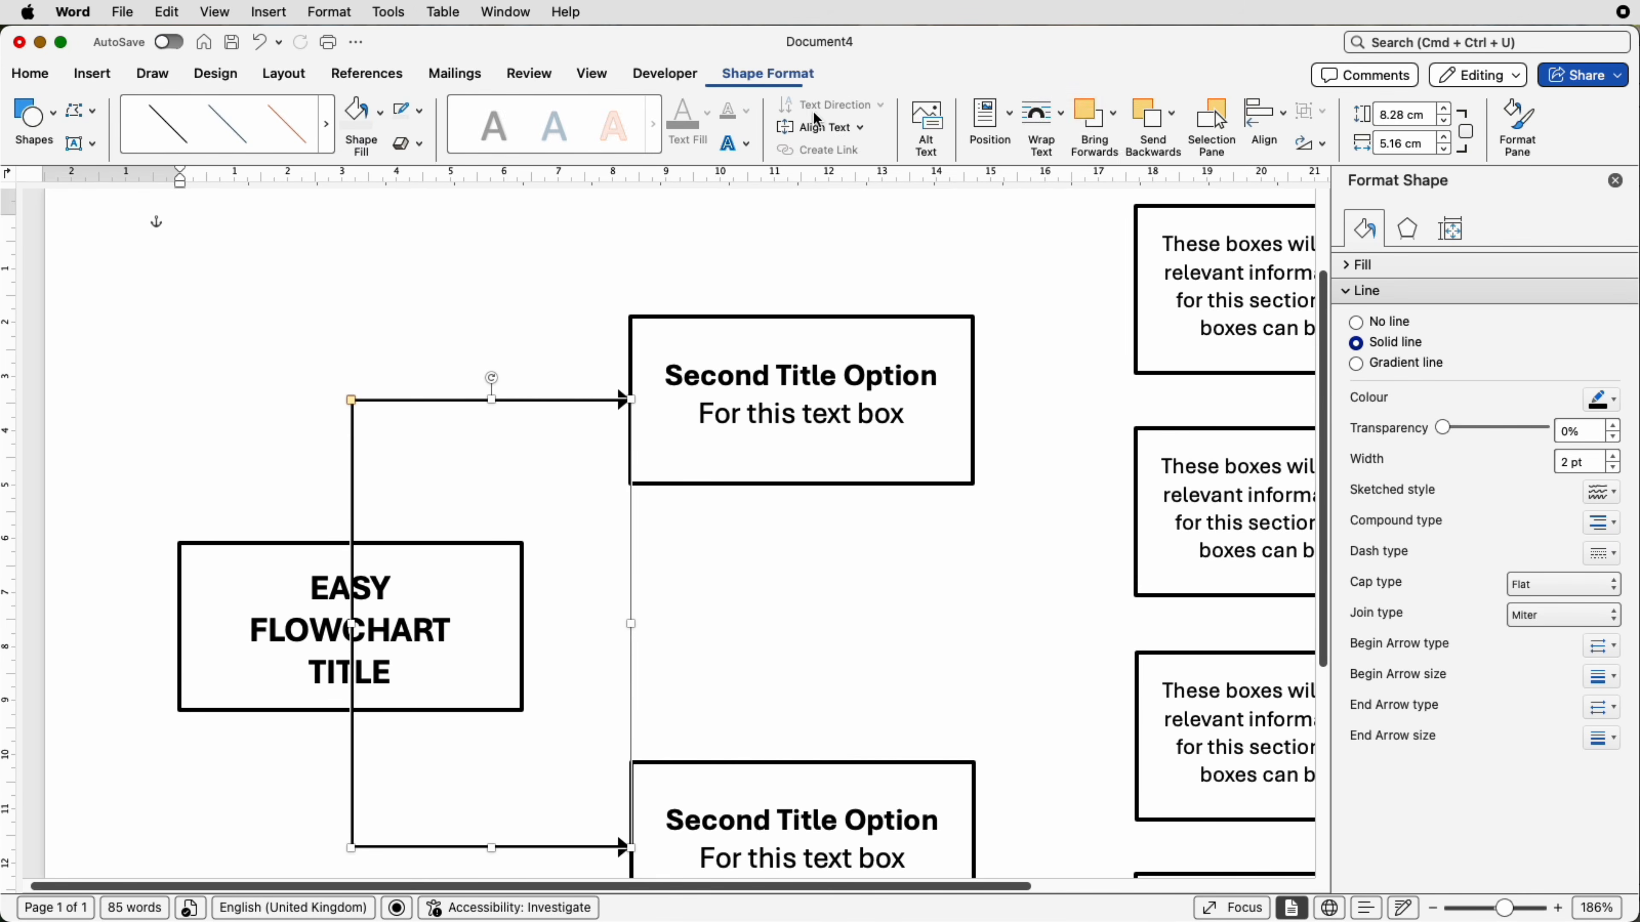
click(1172, 132)
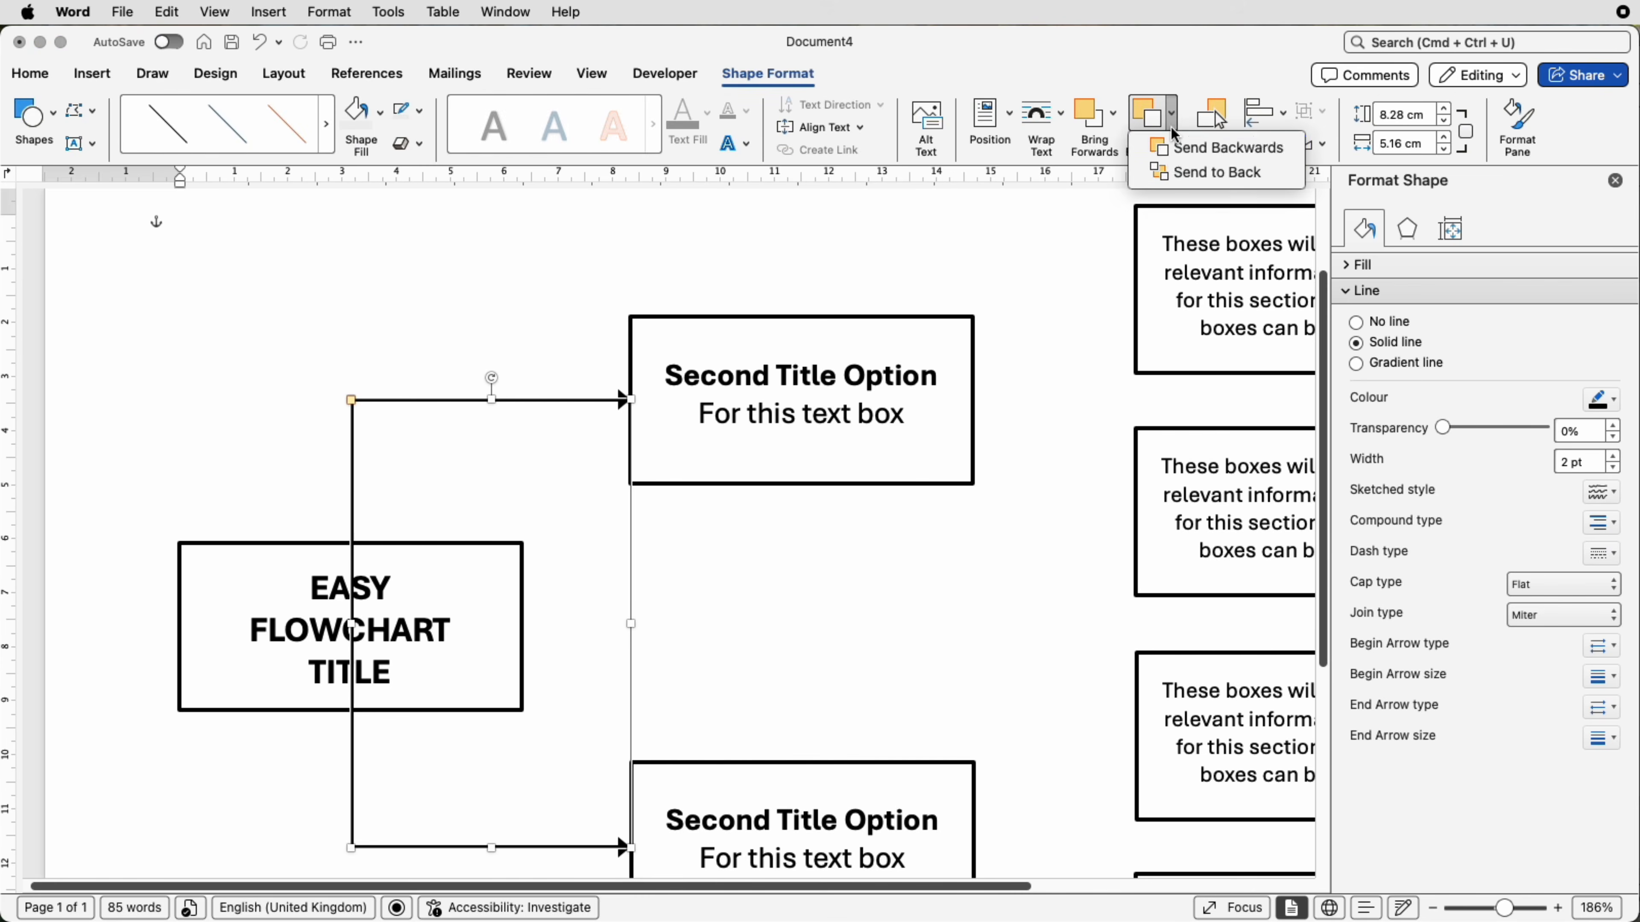
click(1173, 172)
click(304, 252)
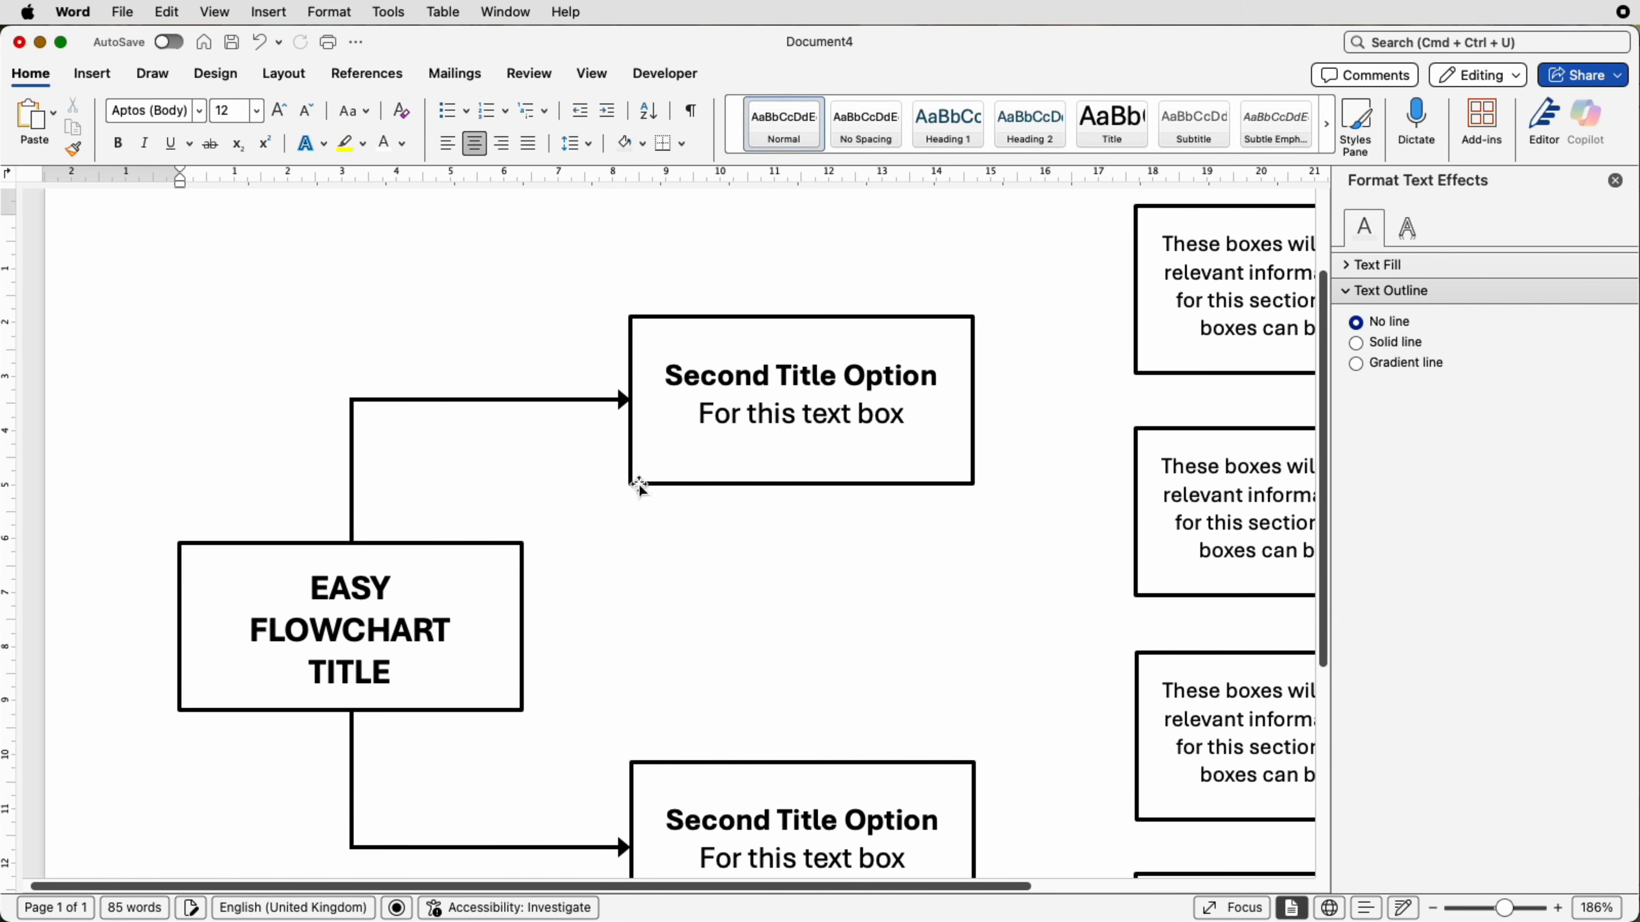
- Duplicate the bracket connector and place the copy over the upper Second Title Option box, near the information boxes
drag(1509, 909, 1495, 908)
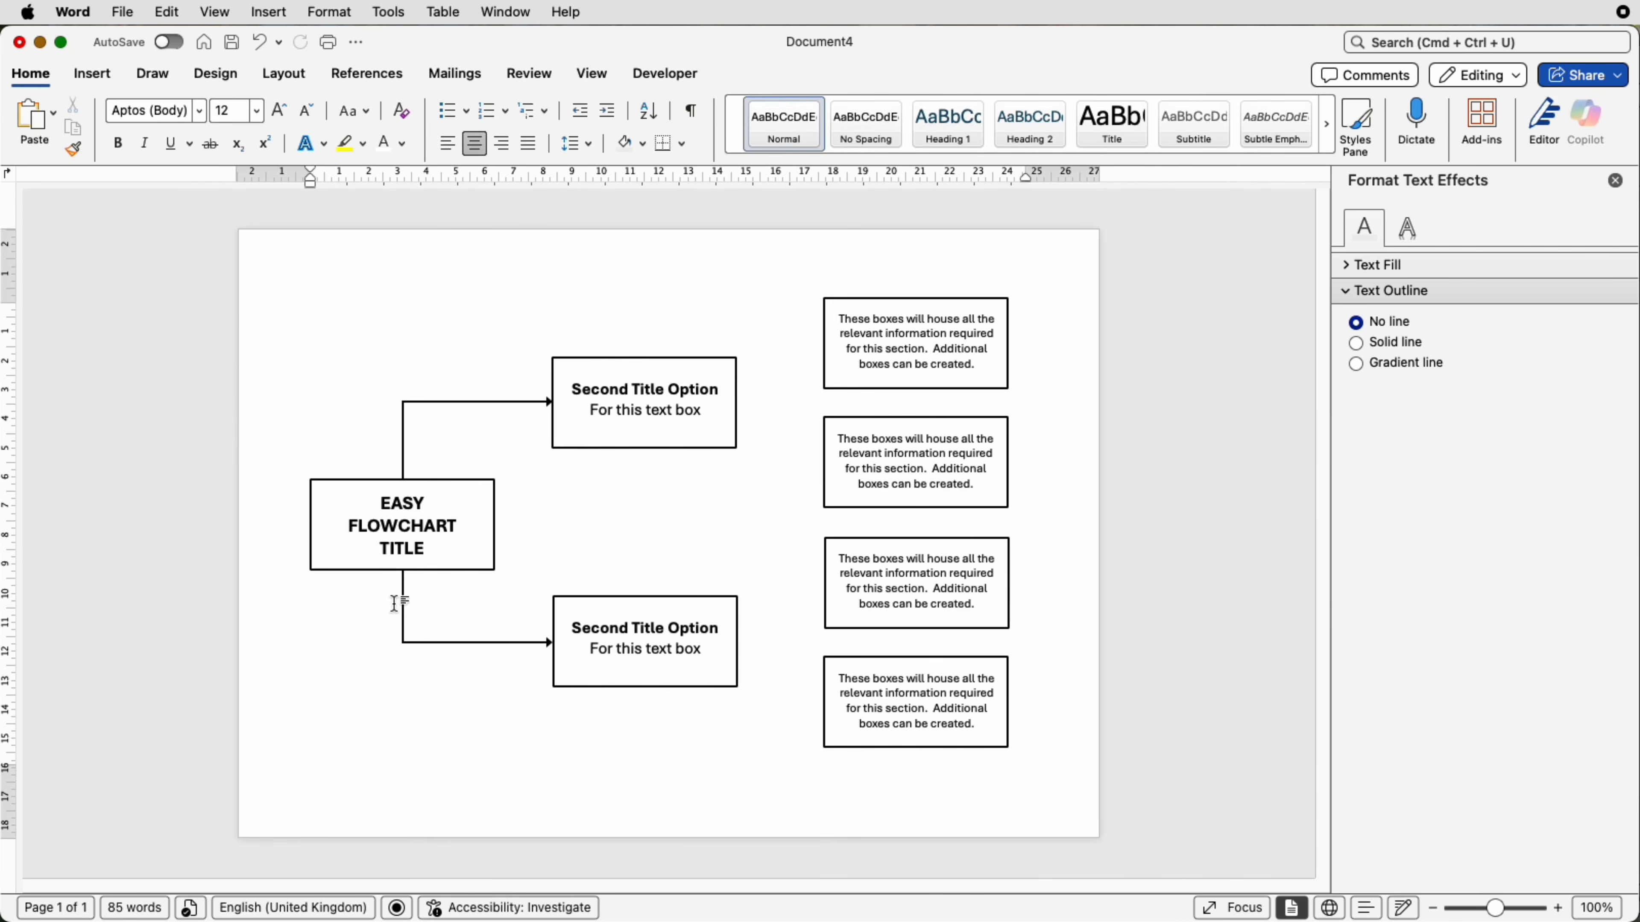
click(409, 403)
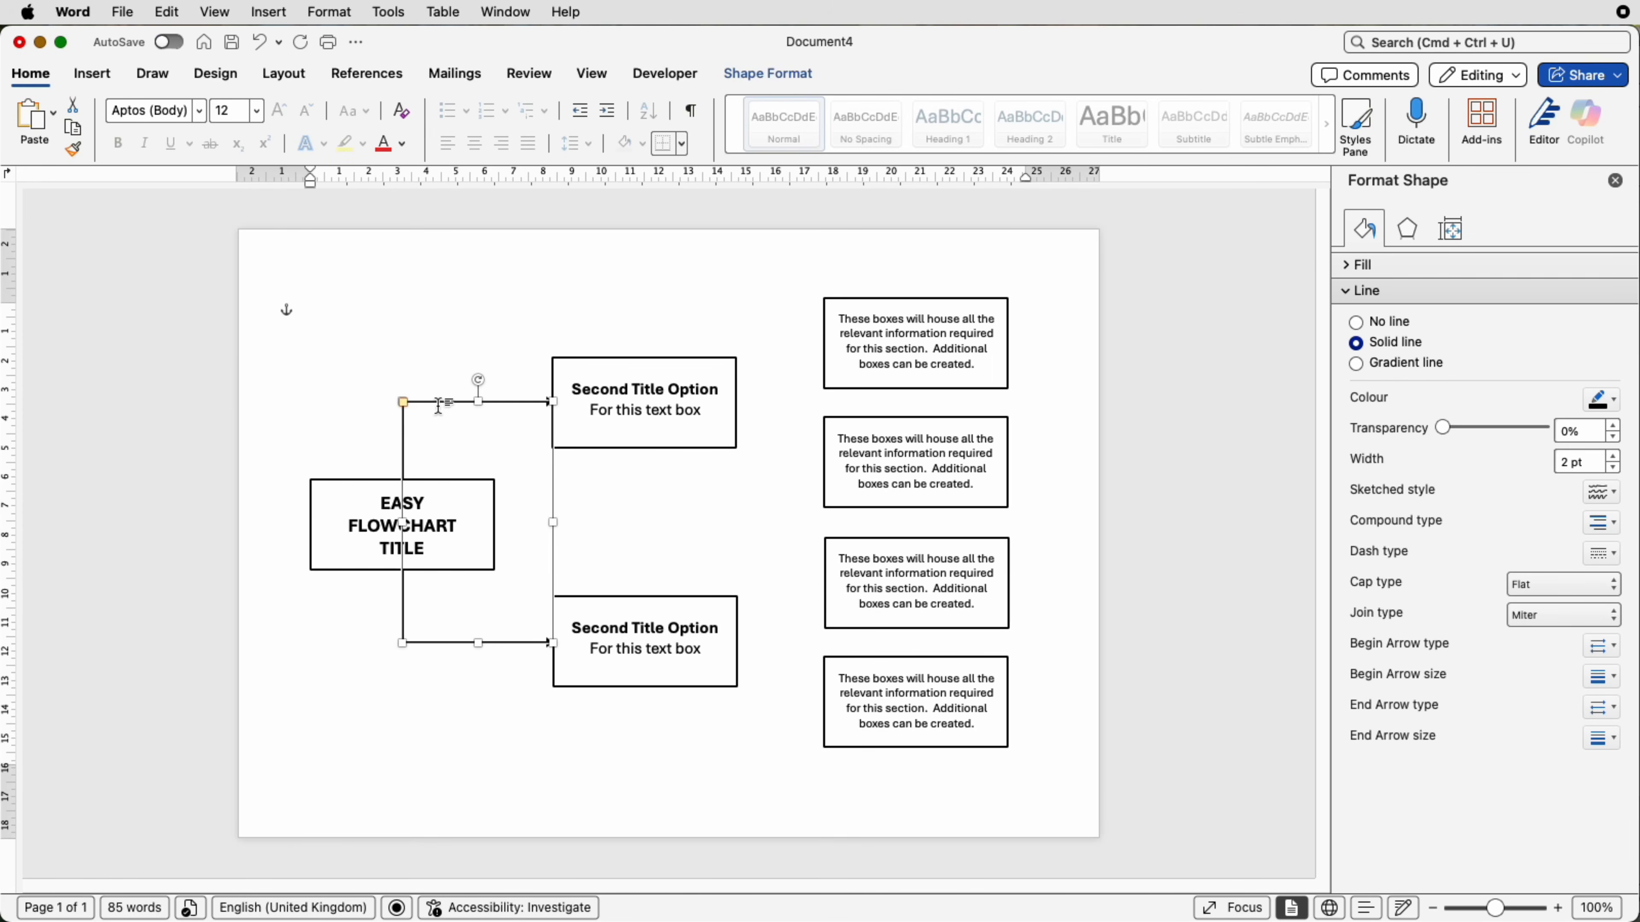
drag(439, 405, 671, 314)
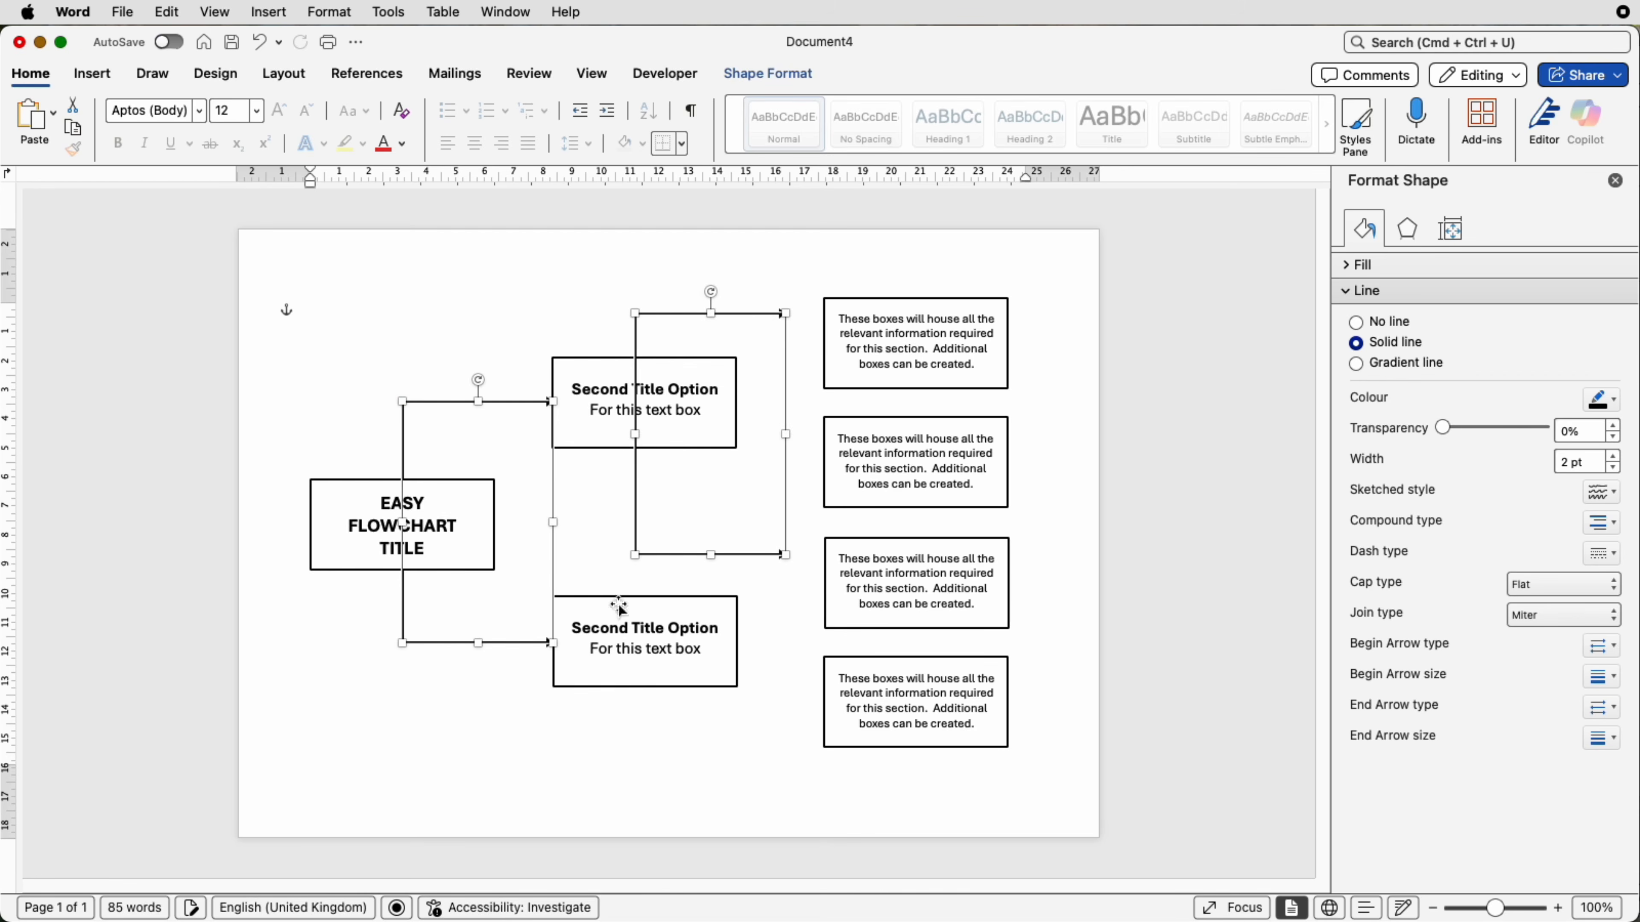
click(607, 557)
- Shorten the copied bracket and move it so its arrowheads reach the left edges of the upper two information boxes
click(681, 555)
drag(712, 554, 712, 448)
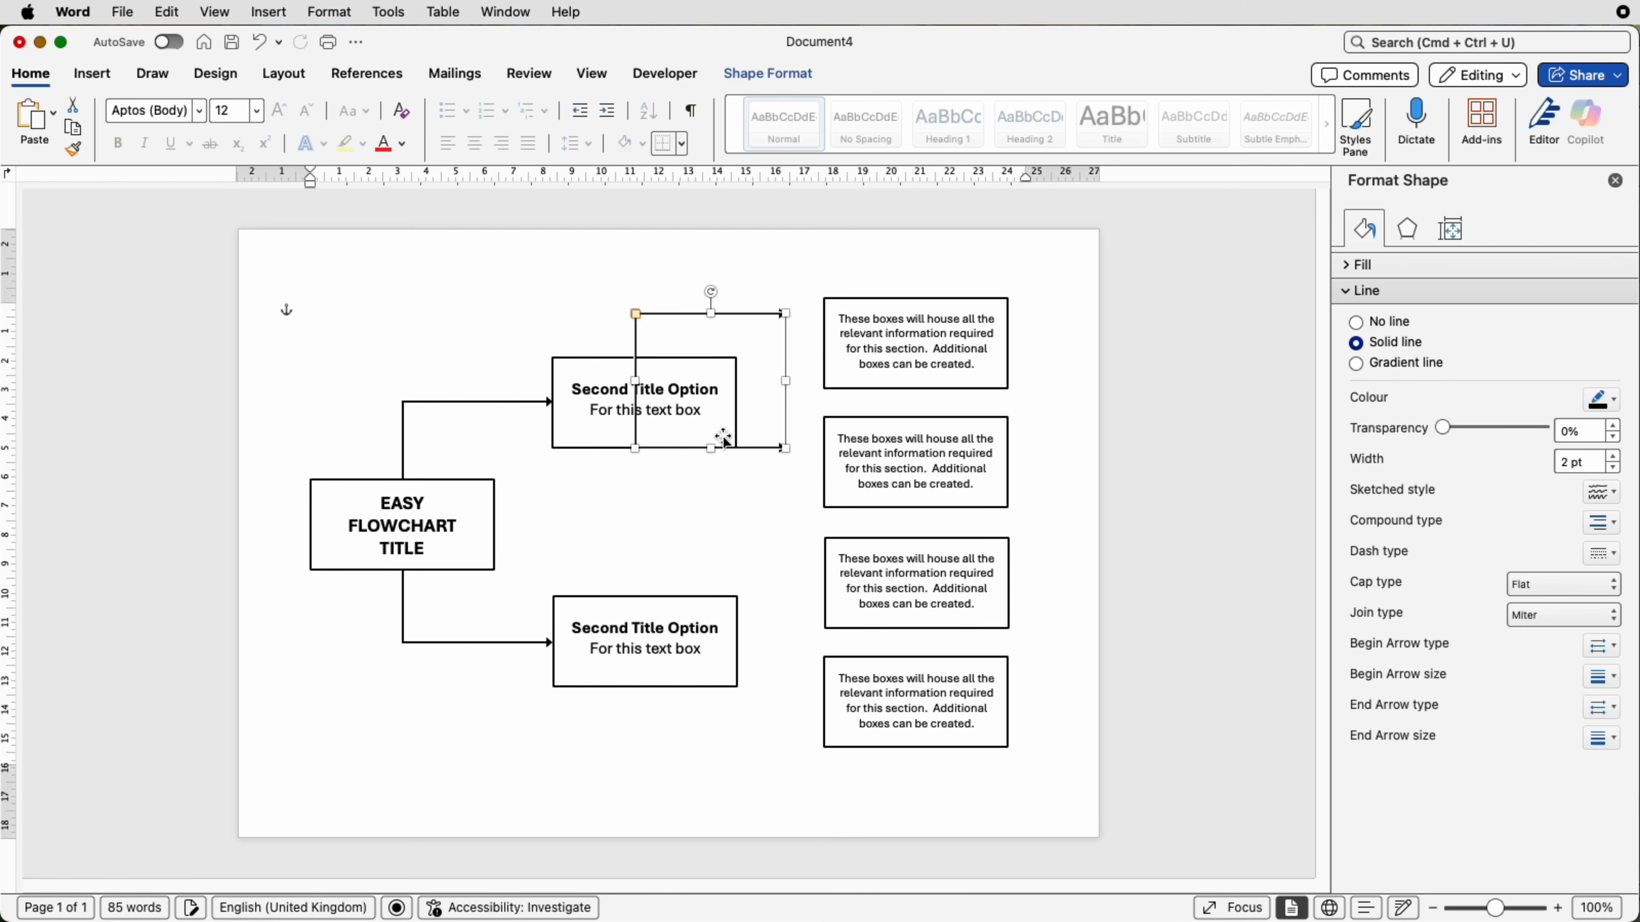
click(752, 434)
drag(762, 452, 798, 475)
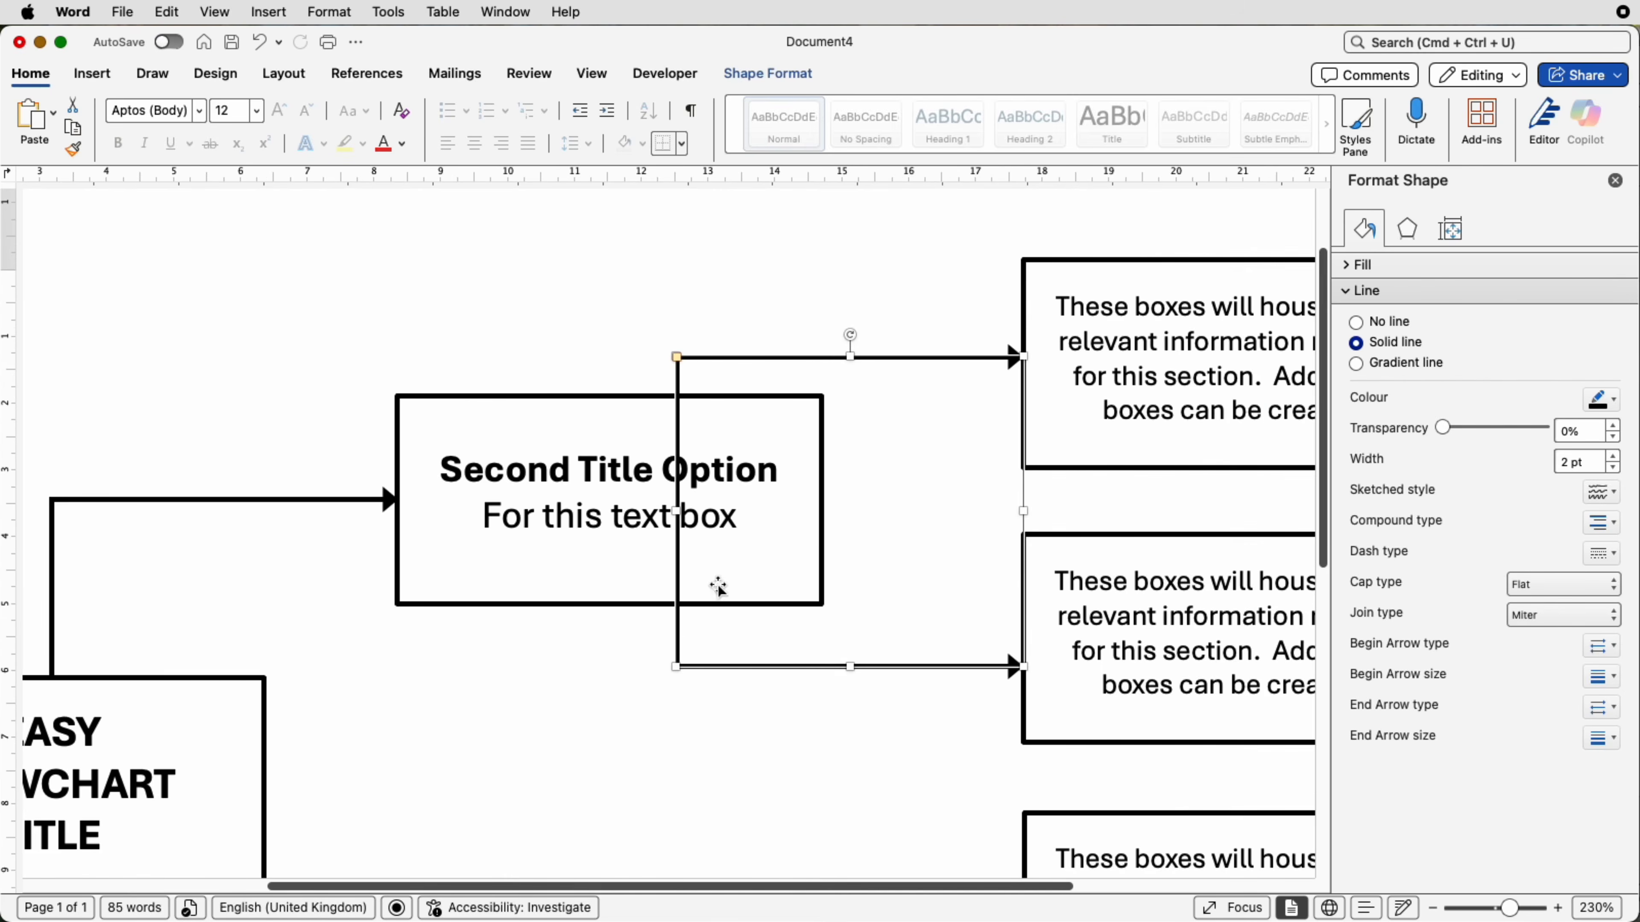
- Nudge the copied bracket down until its upper arrowhead meets the middle of the top information box's left edge
click(1083, 385)
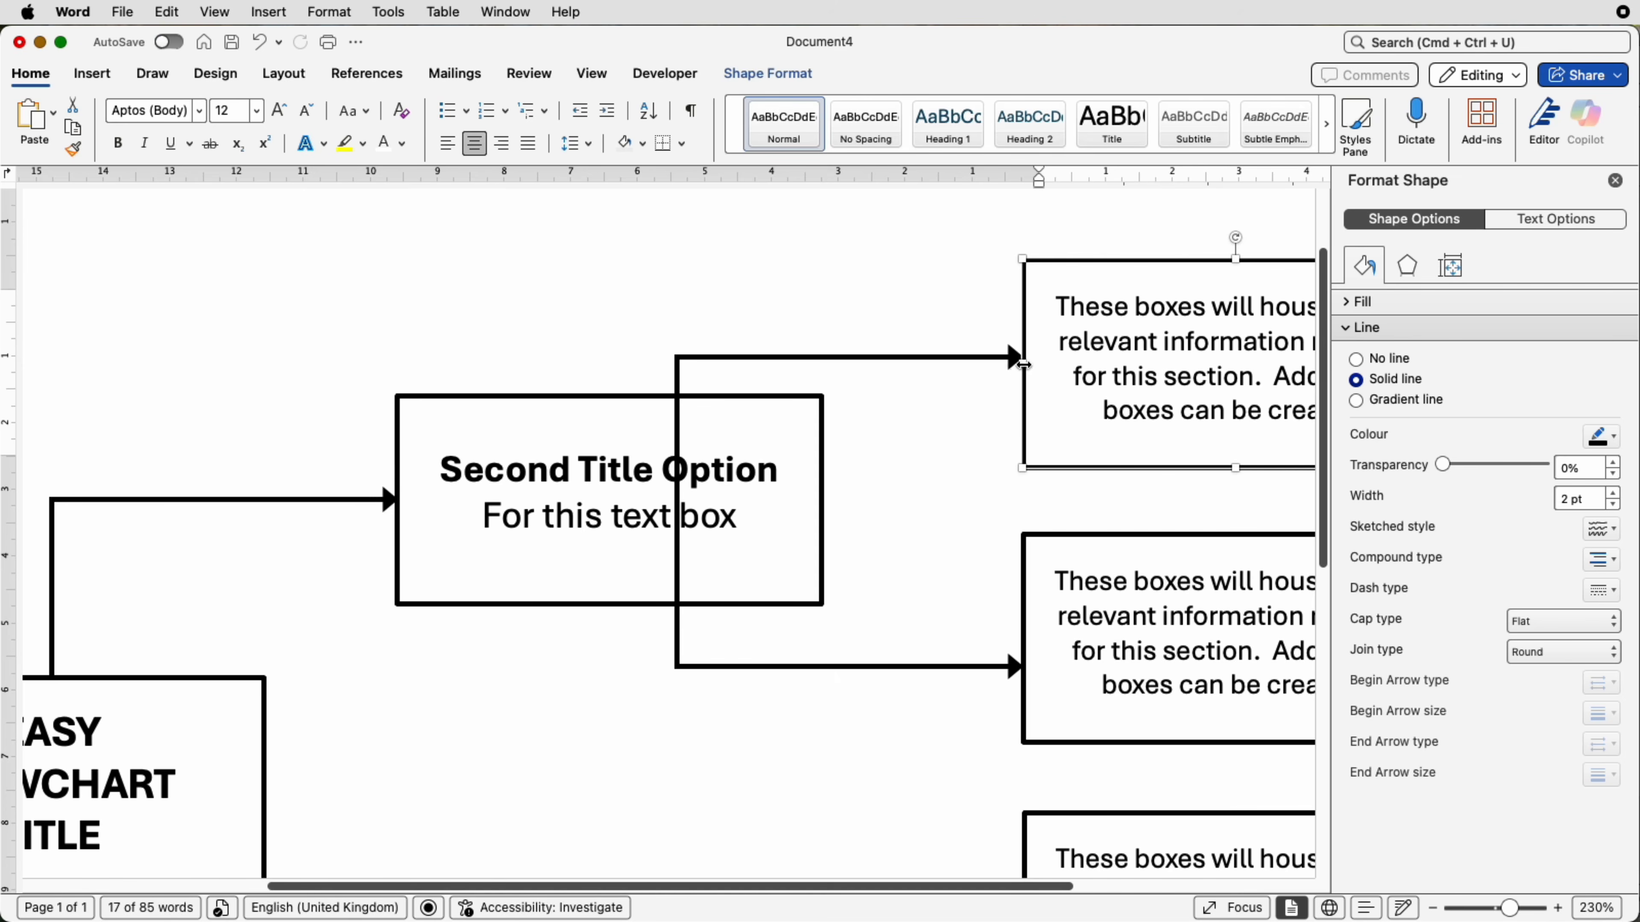
click(975, 360)
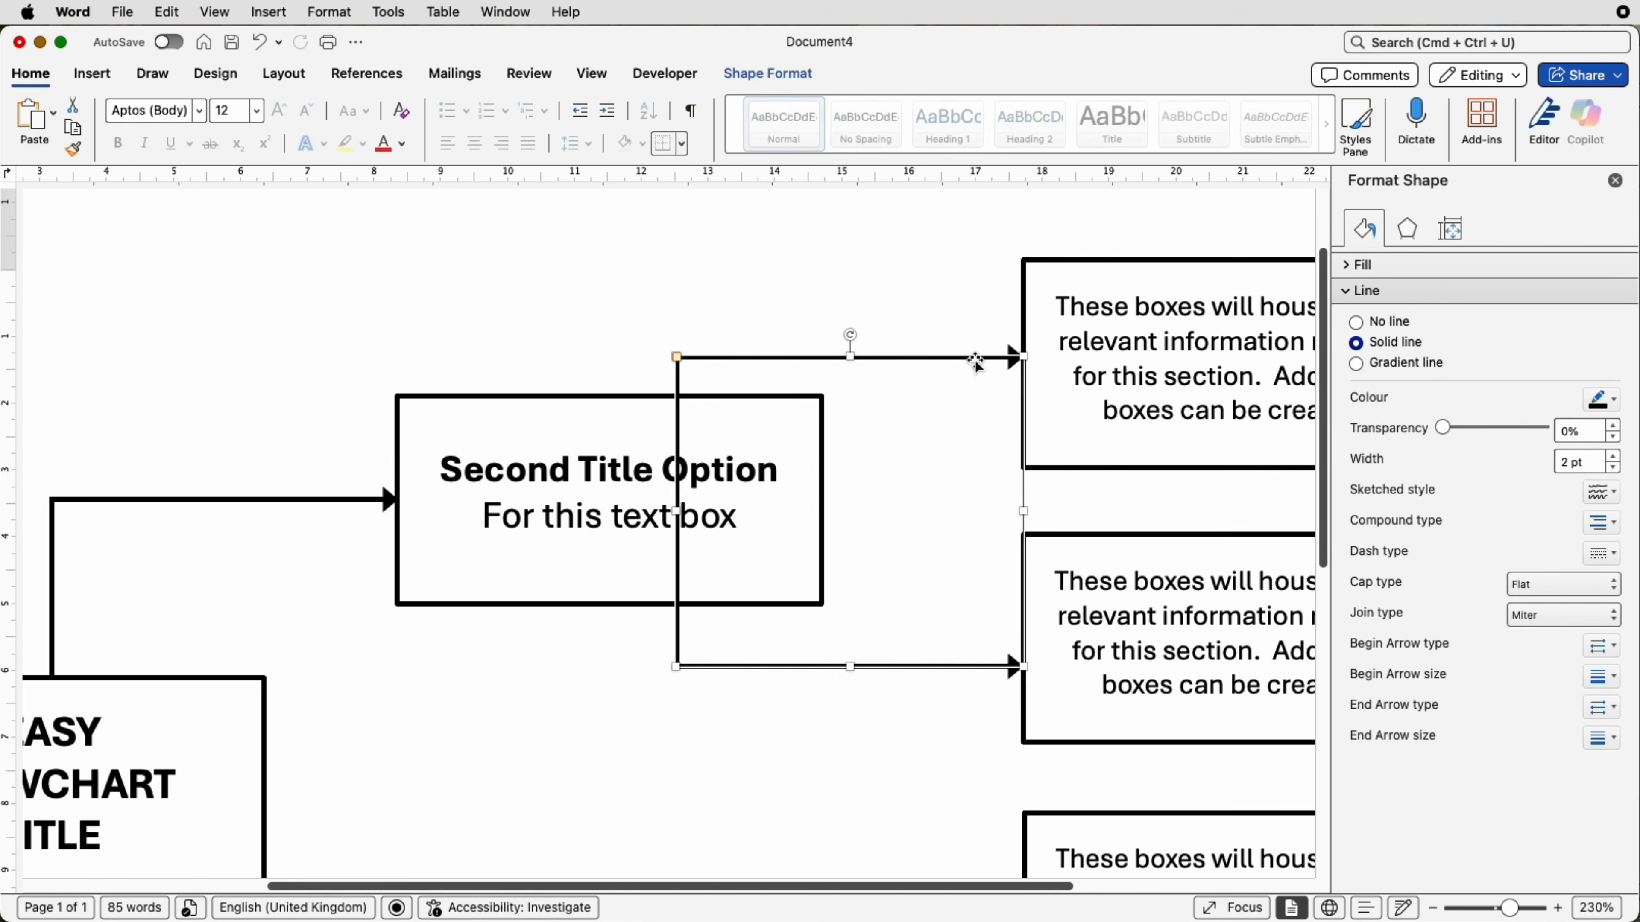
drag(975, 360, 977, 366)
click(1062, 382)
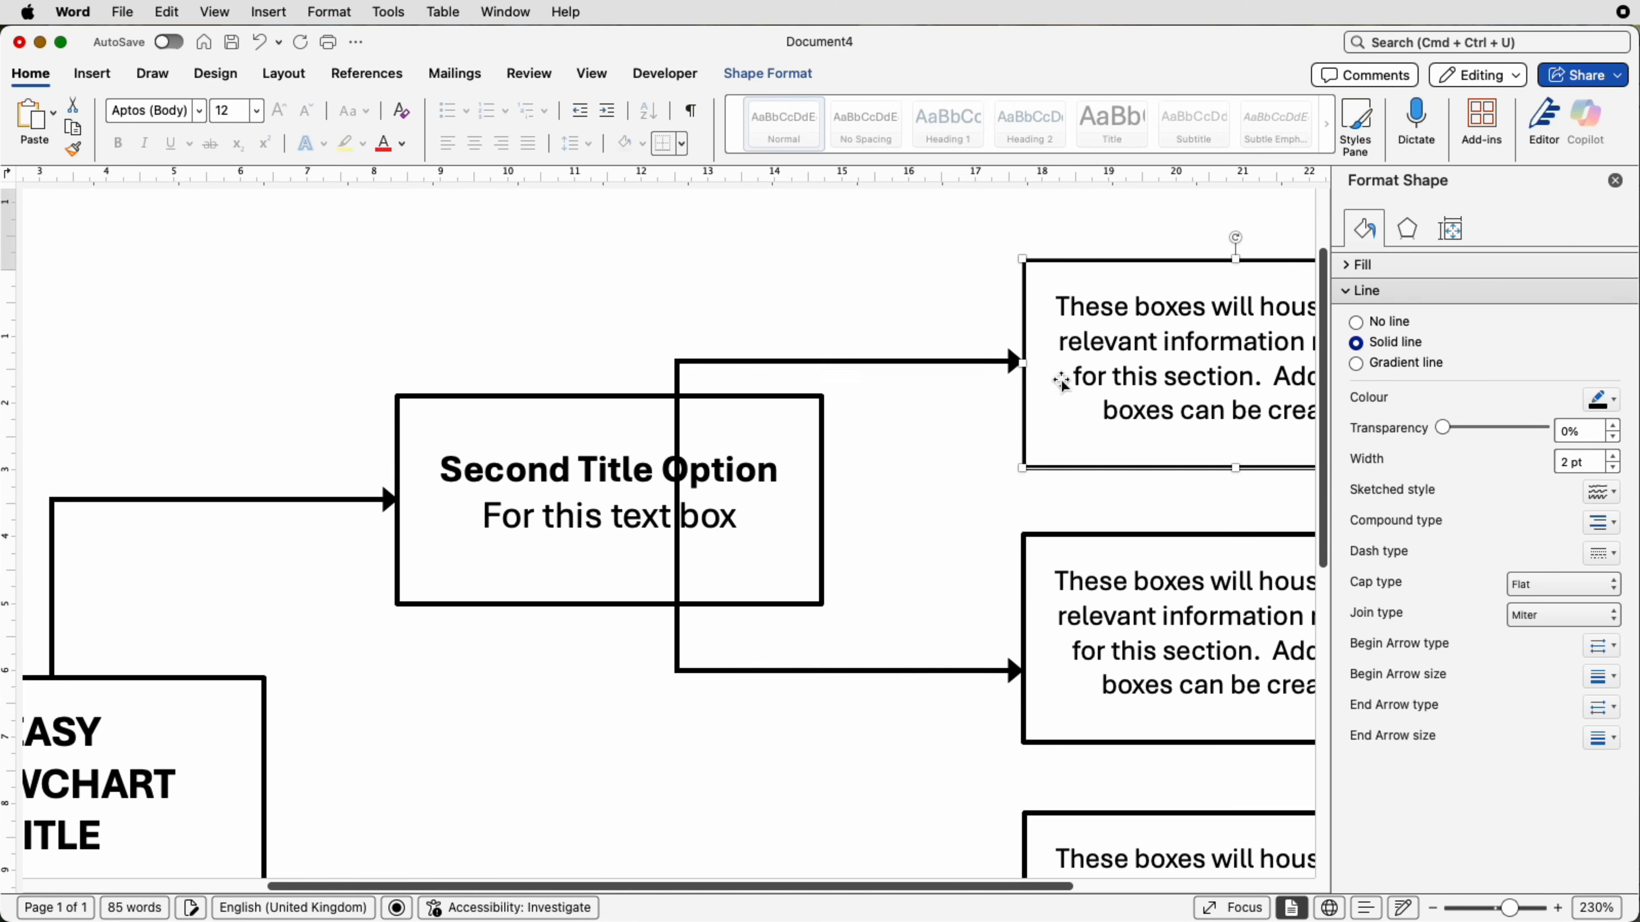
- Raise the copied bracket's lower end until its arrowhead meets the middle of the second information box's left edge
click(1097, 681)
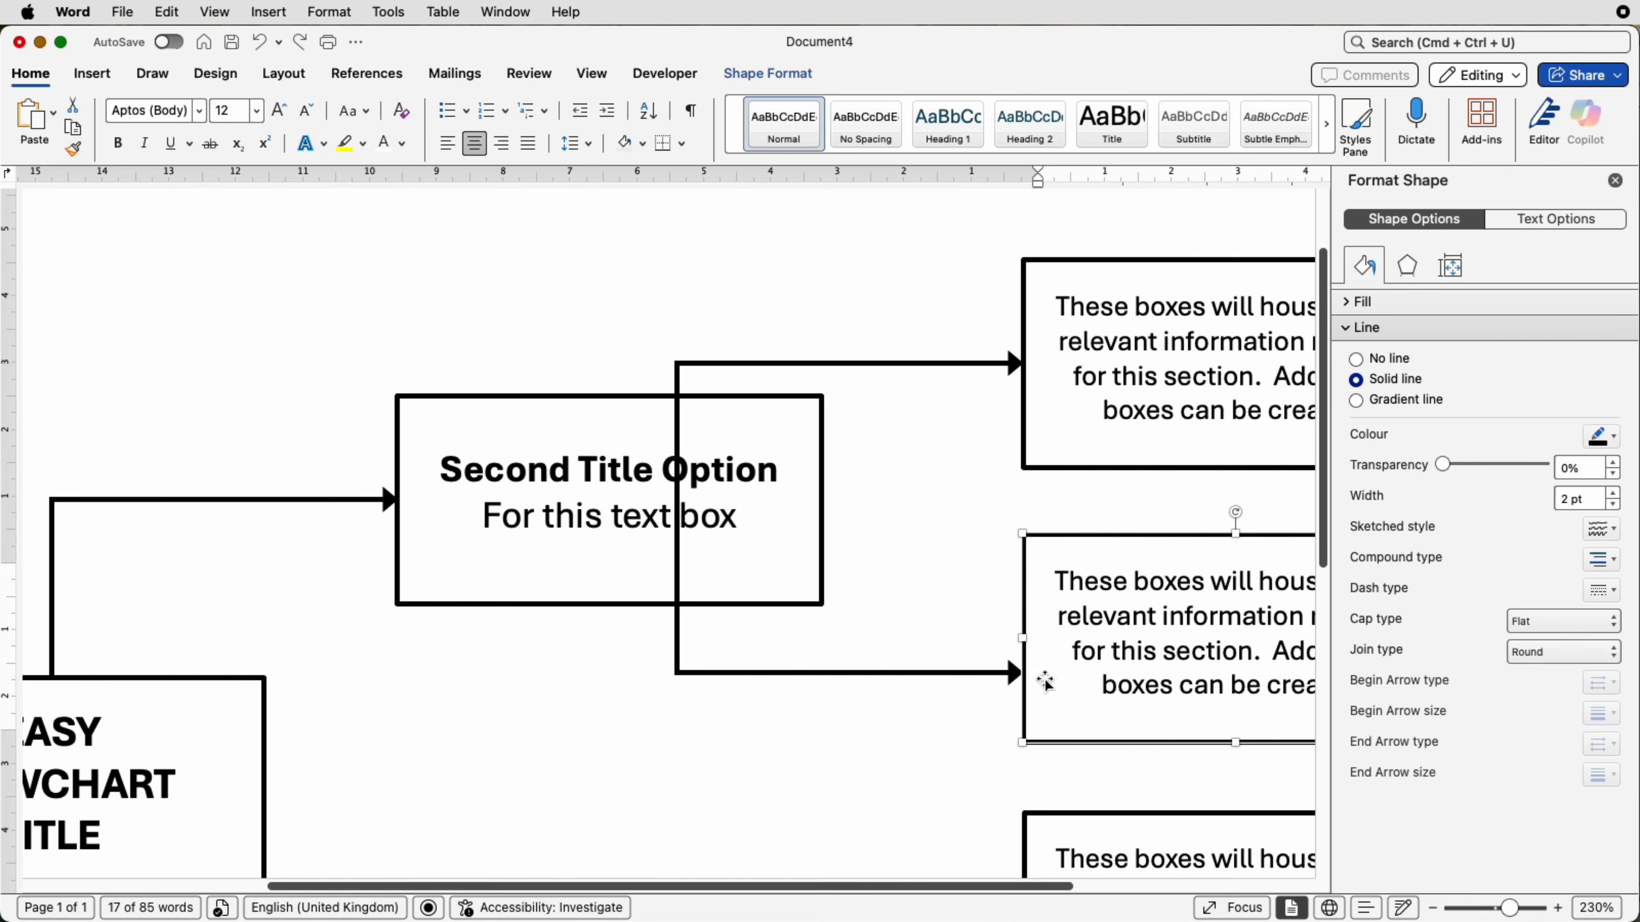
click(994, 677)
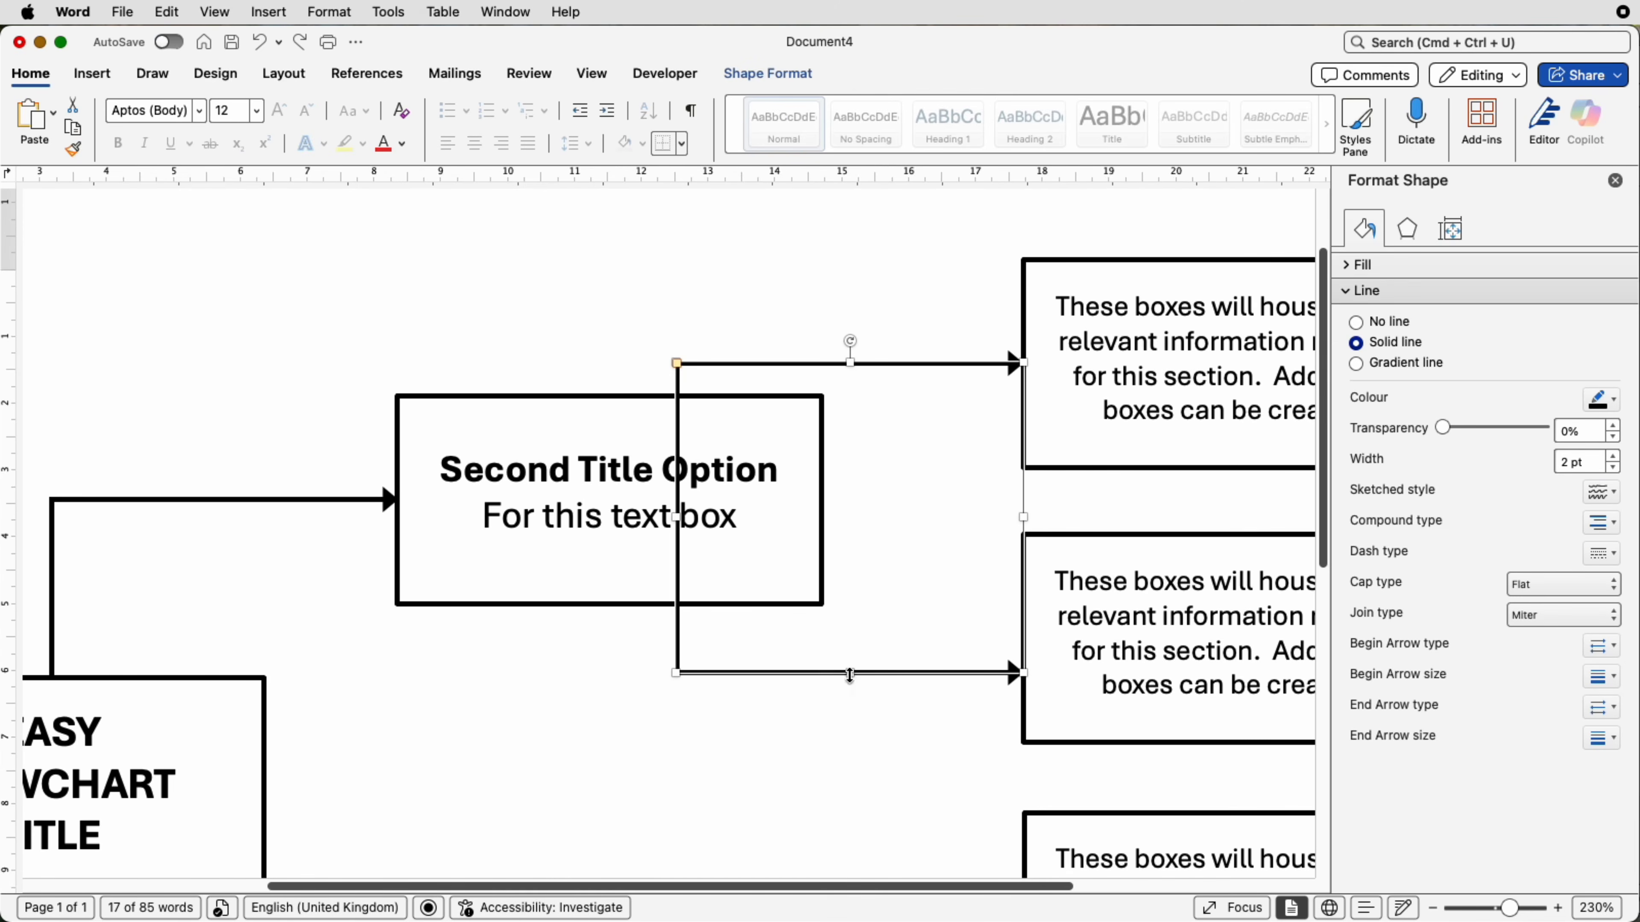
drag(850, 673, 853, 639)
click(1091, 672)
click(904, 639)
click(1084, 666)
- Narrow the copied bracket so its vertical line stands in the gap between the Second Title Option box and the information boxes
click(904, 555)
click(677, 498)
drag(677, 502, 918, 514)
click(801, 322)
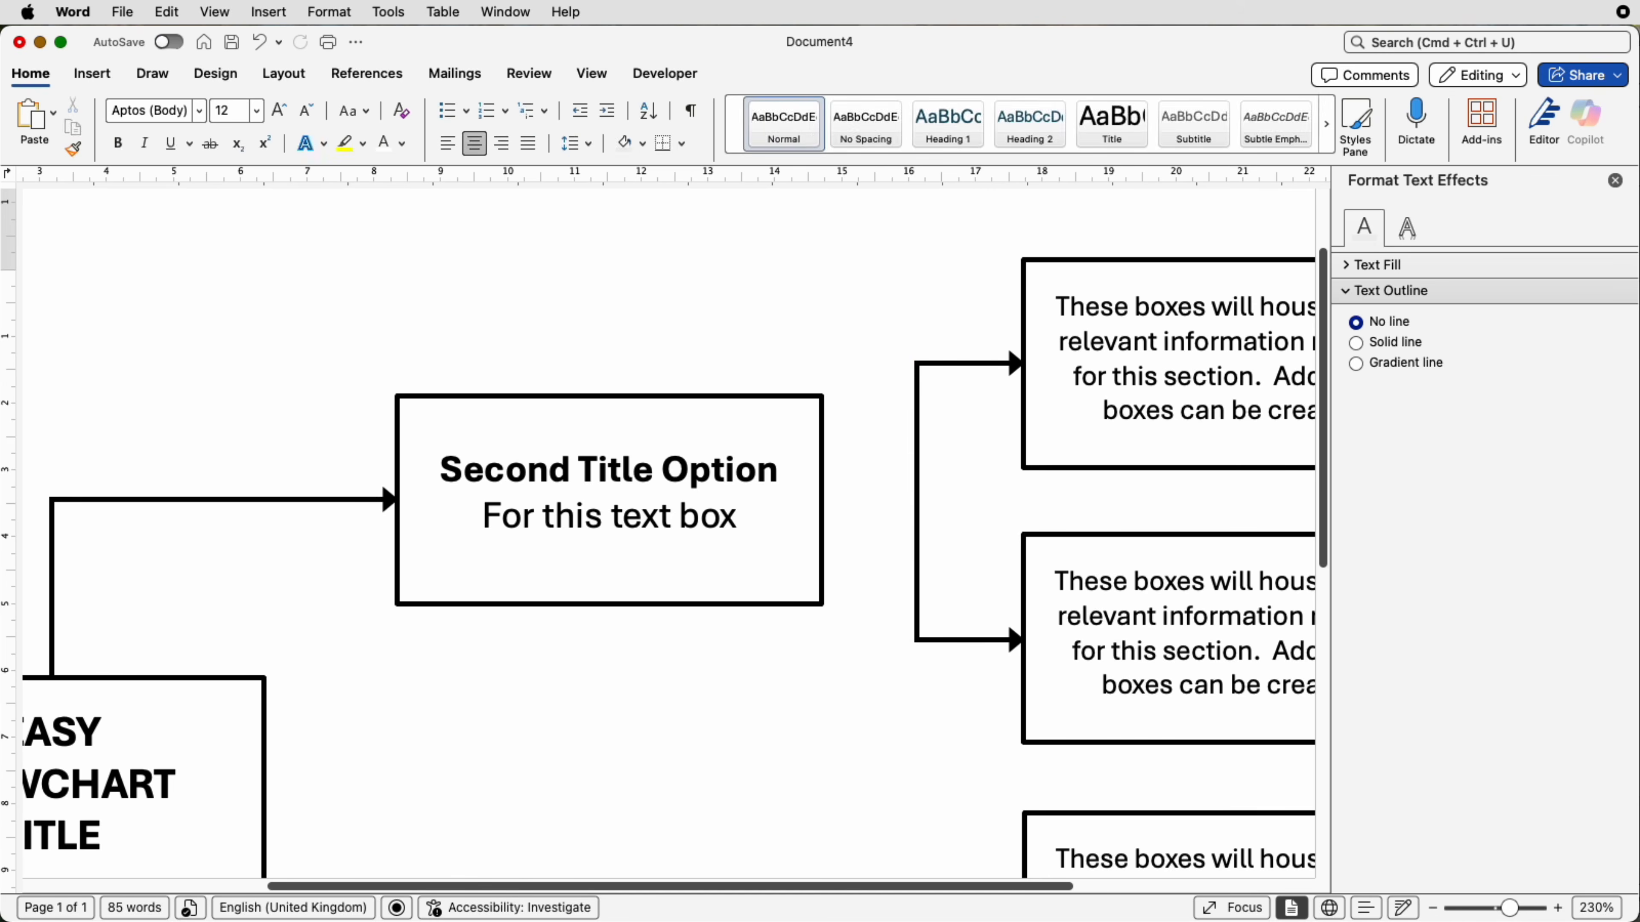
- Draw a straight horizontal line about 1.42 cm long from the middle of the upper Second Title Option box's right edge to the bracket
click(97, 75)
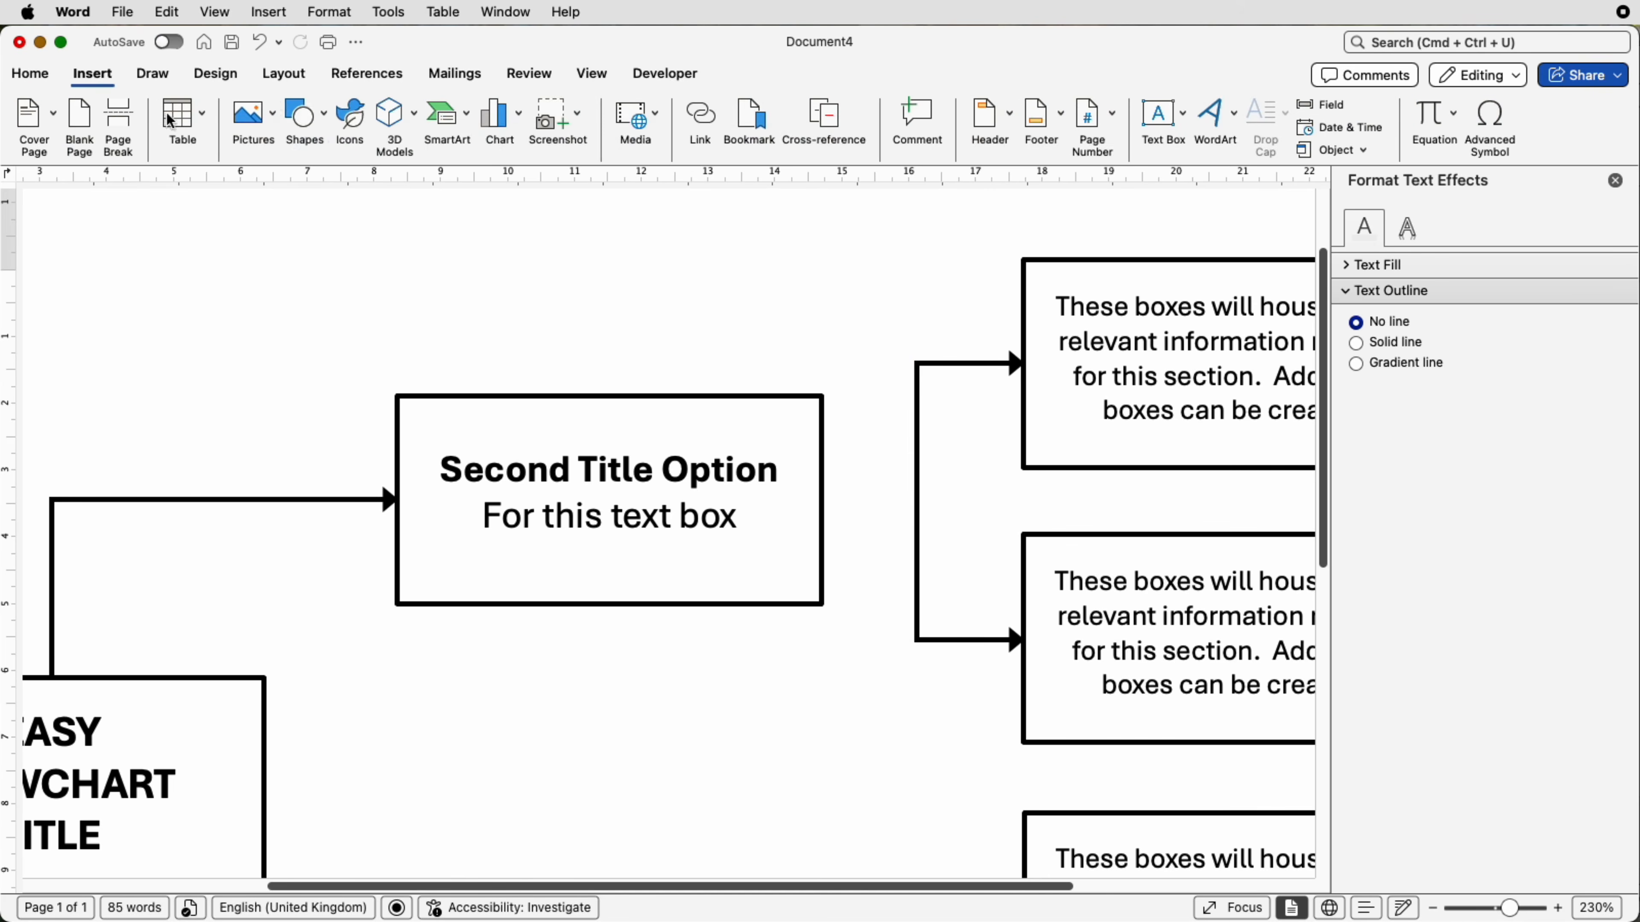
click(323, 122)
click(302, 293)
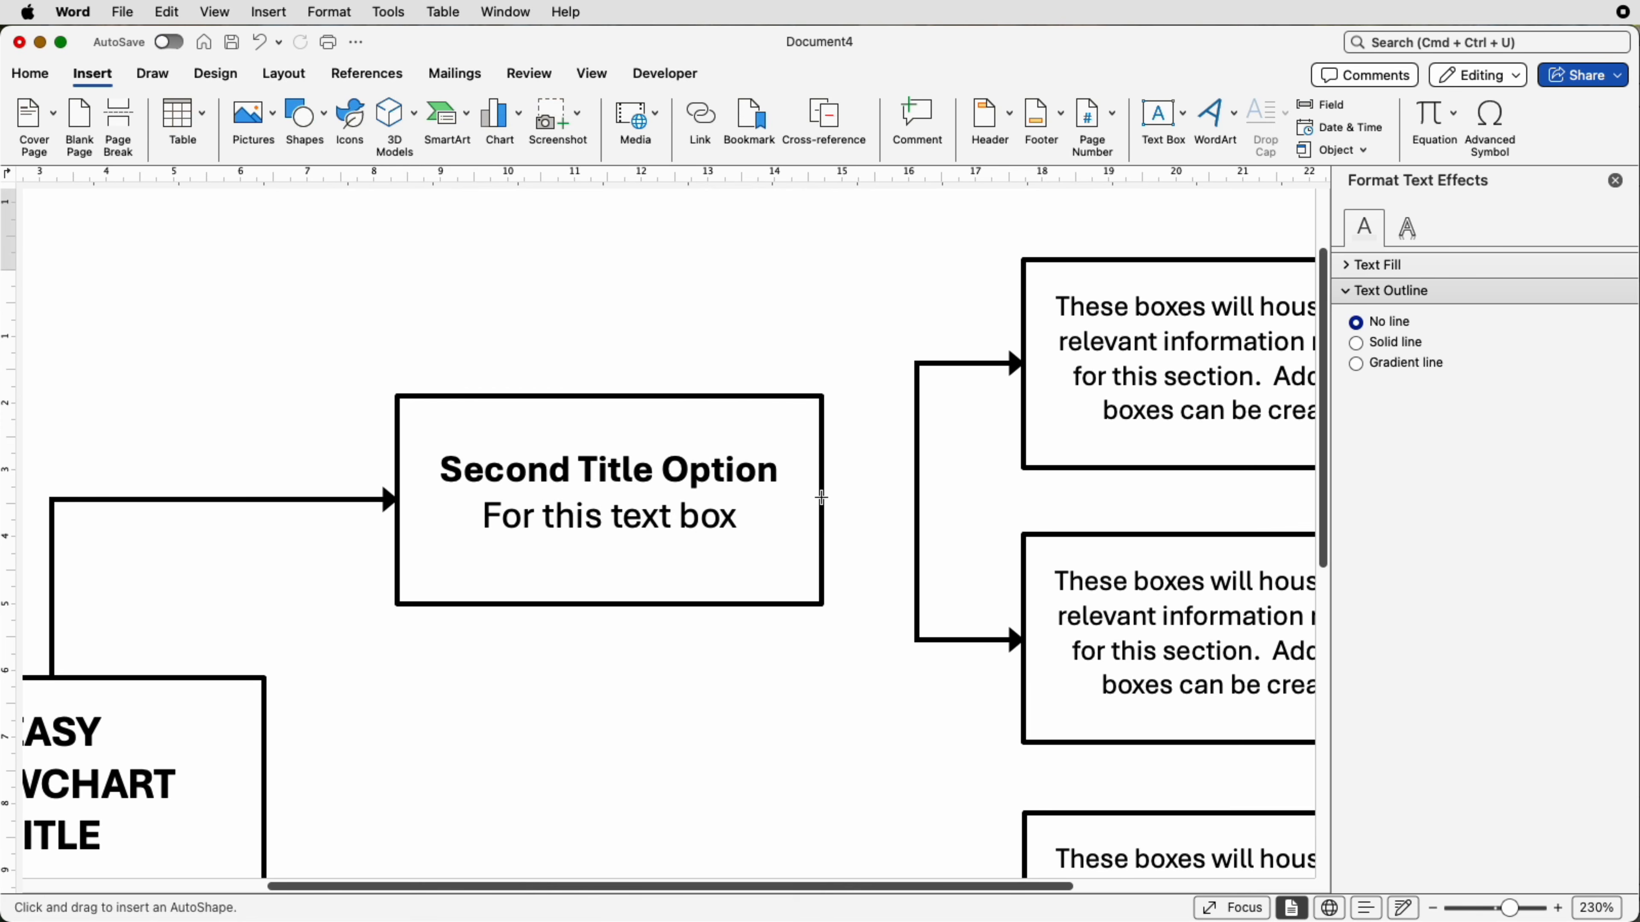
drag(822, 496, 917, 502)
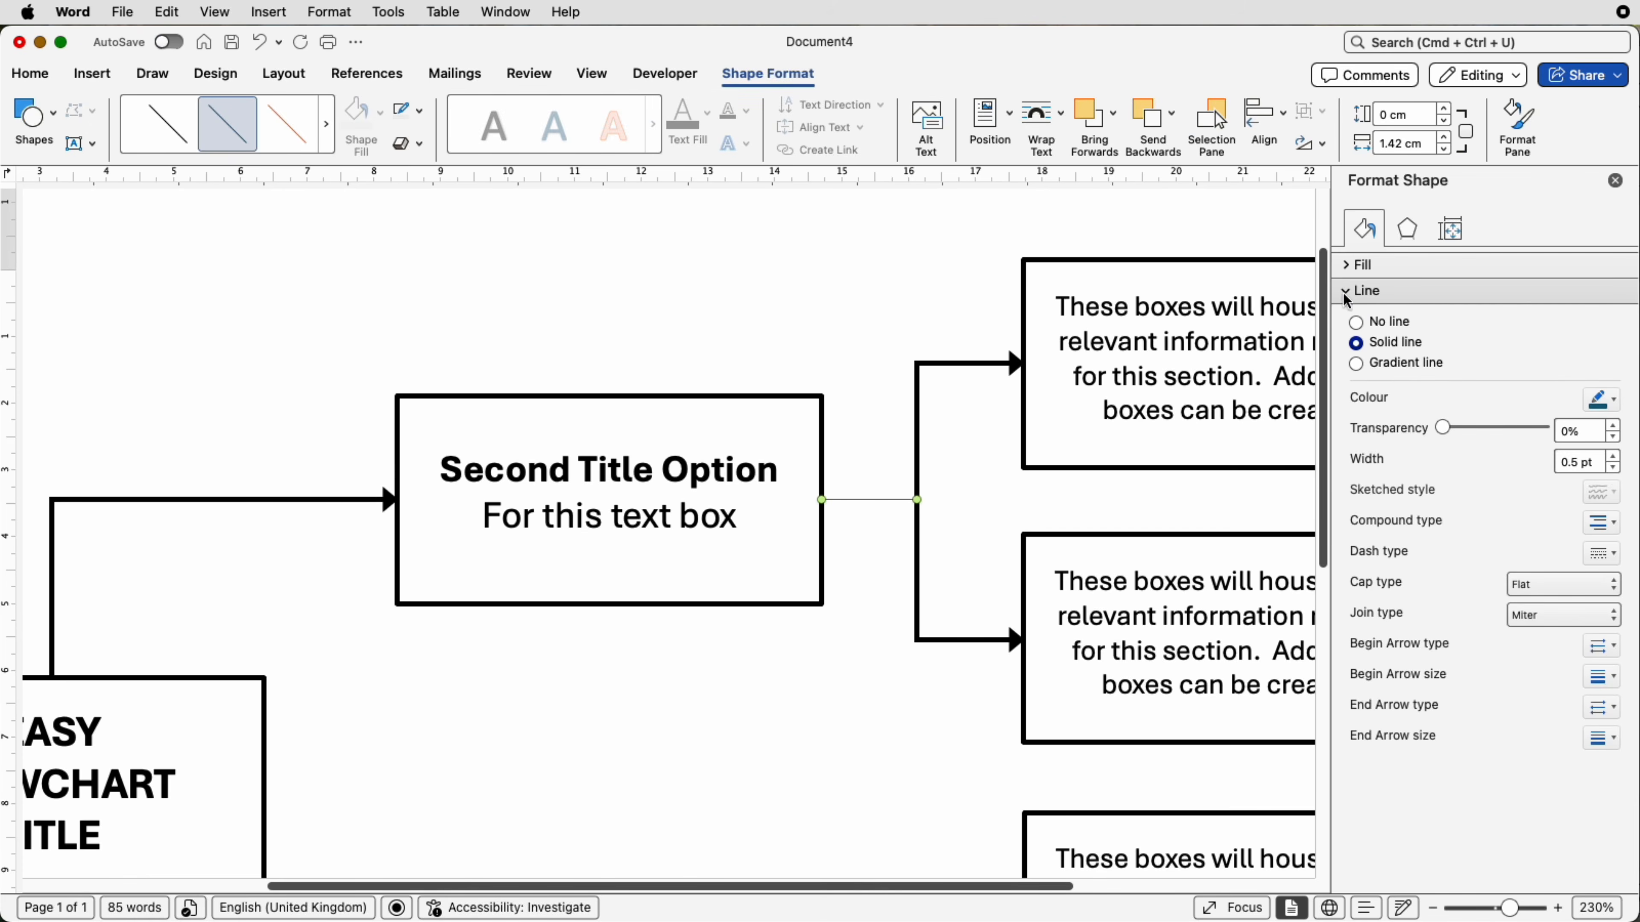
- Set the short connecting line's colour to black and its width to 2 pt
click(1617, 403)
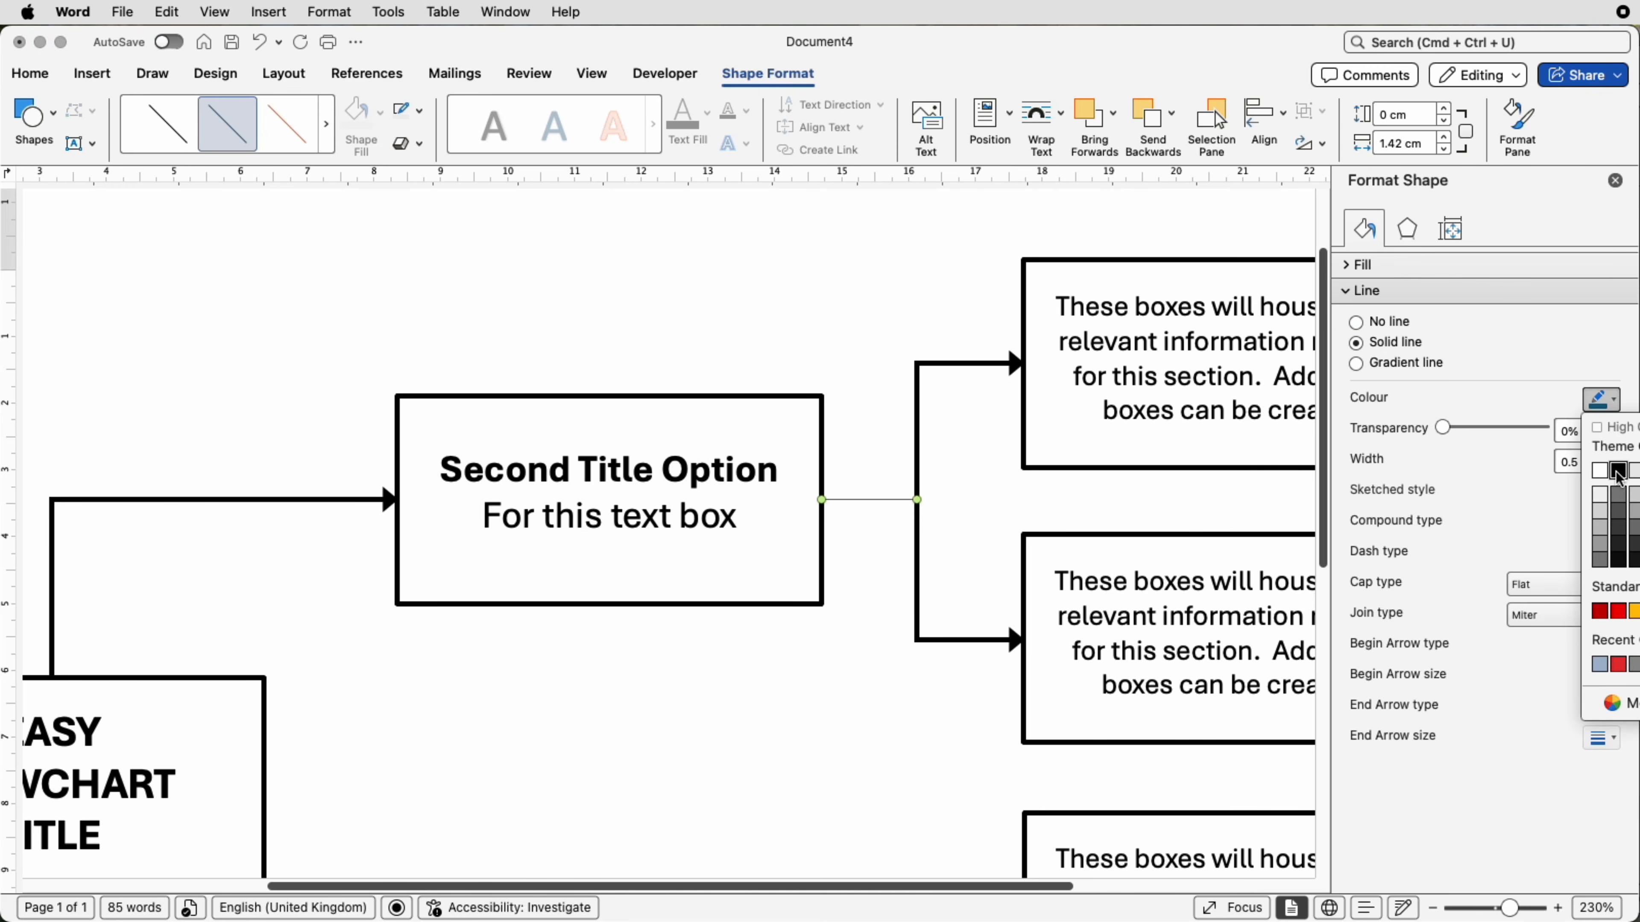
click(1619, 473)
drag(1596, 465, 1563, 464)
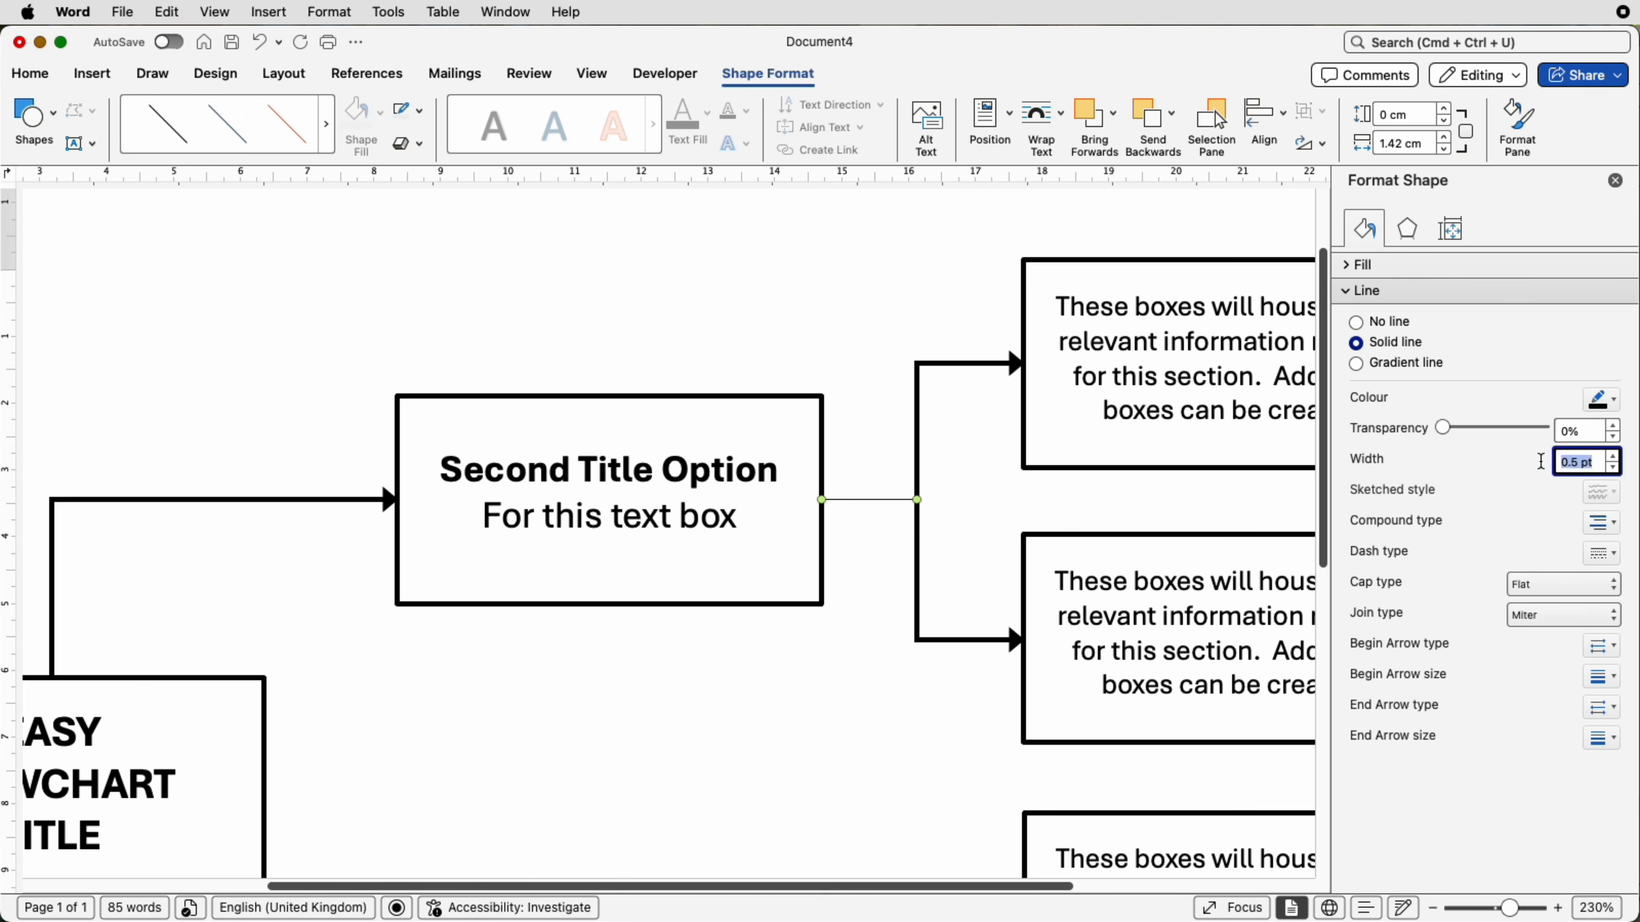
text(2)
key(Return)
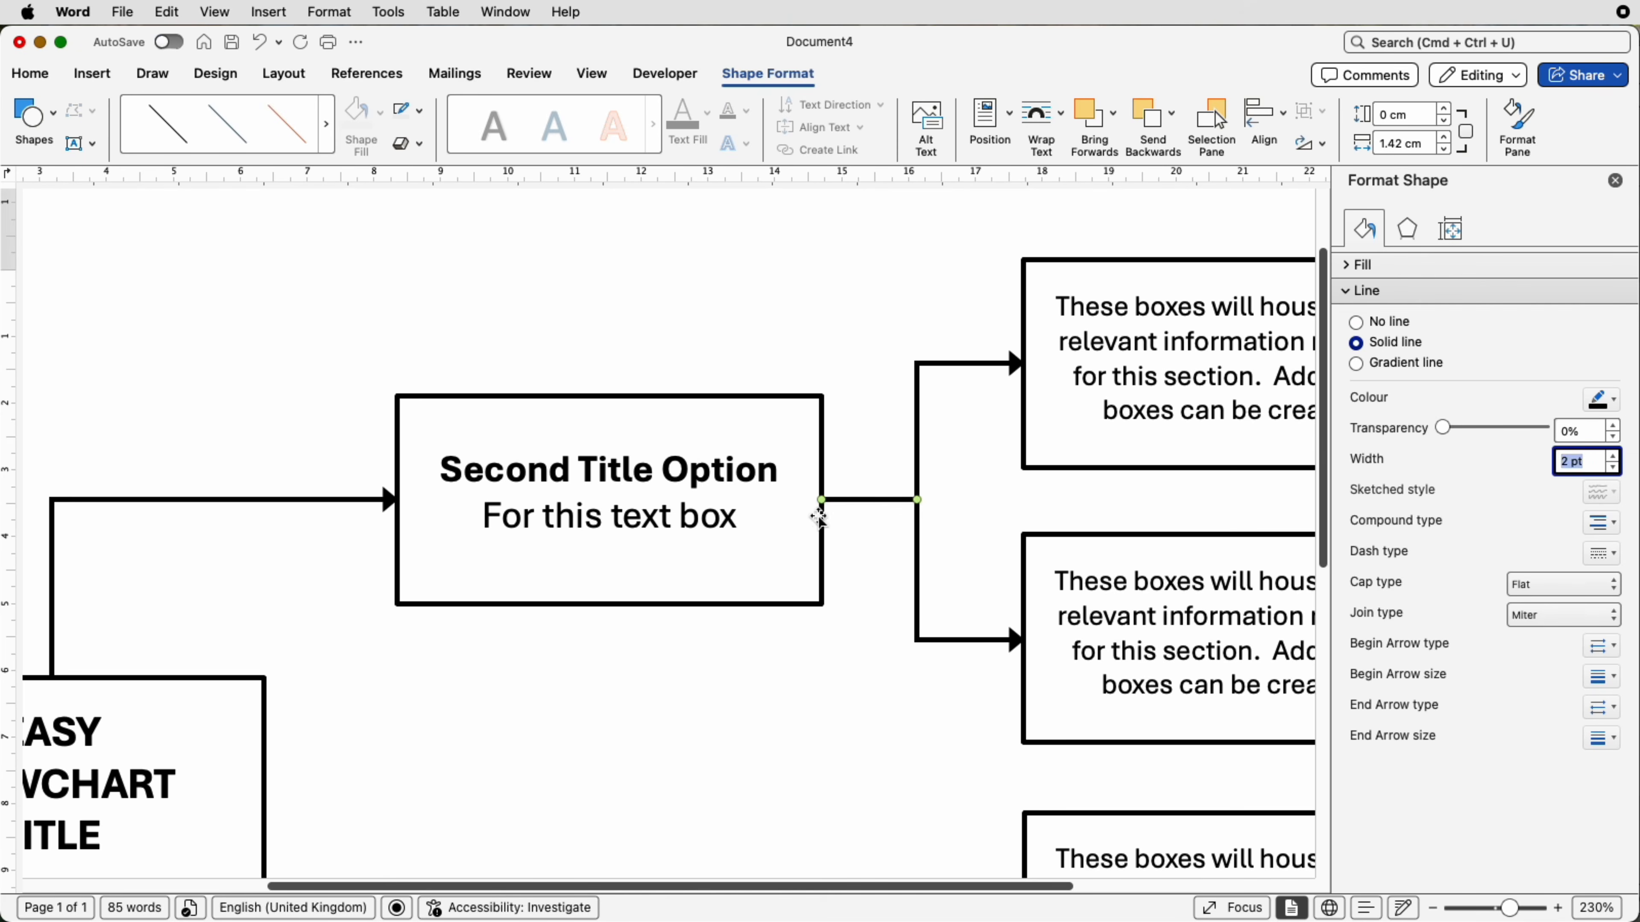
click(801, 527)
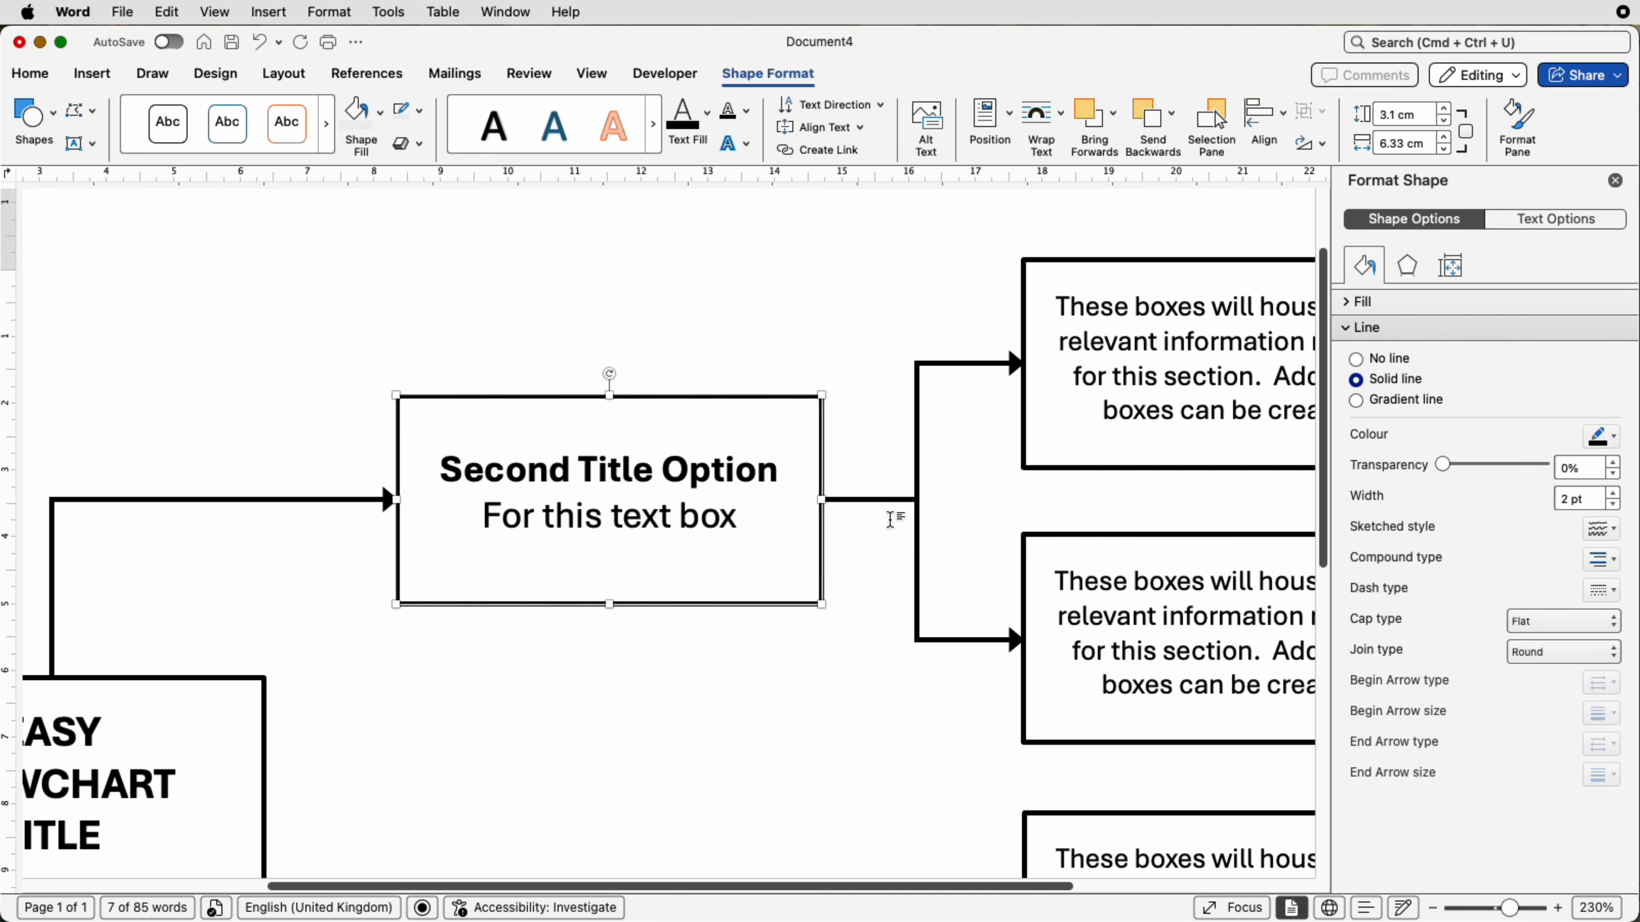
- Group the copied bracket with the short connecting line beside the upper Second Title Option box
click(917, 537)
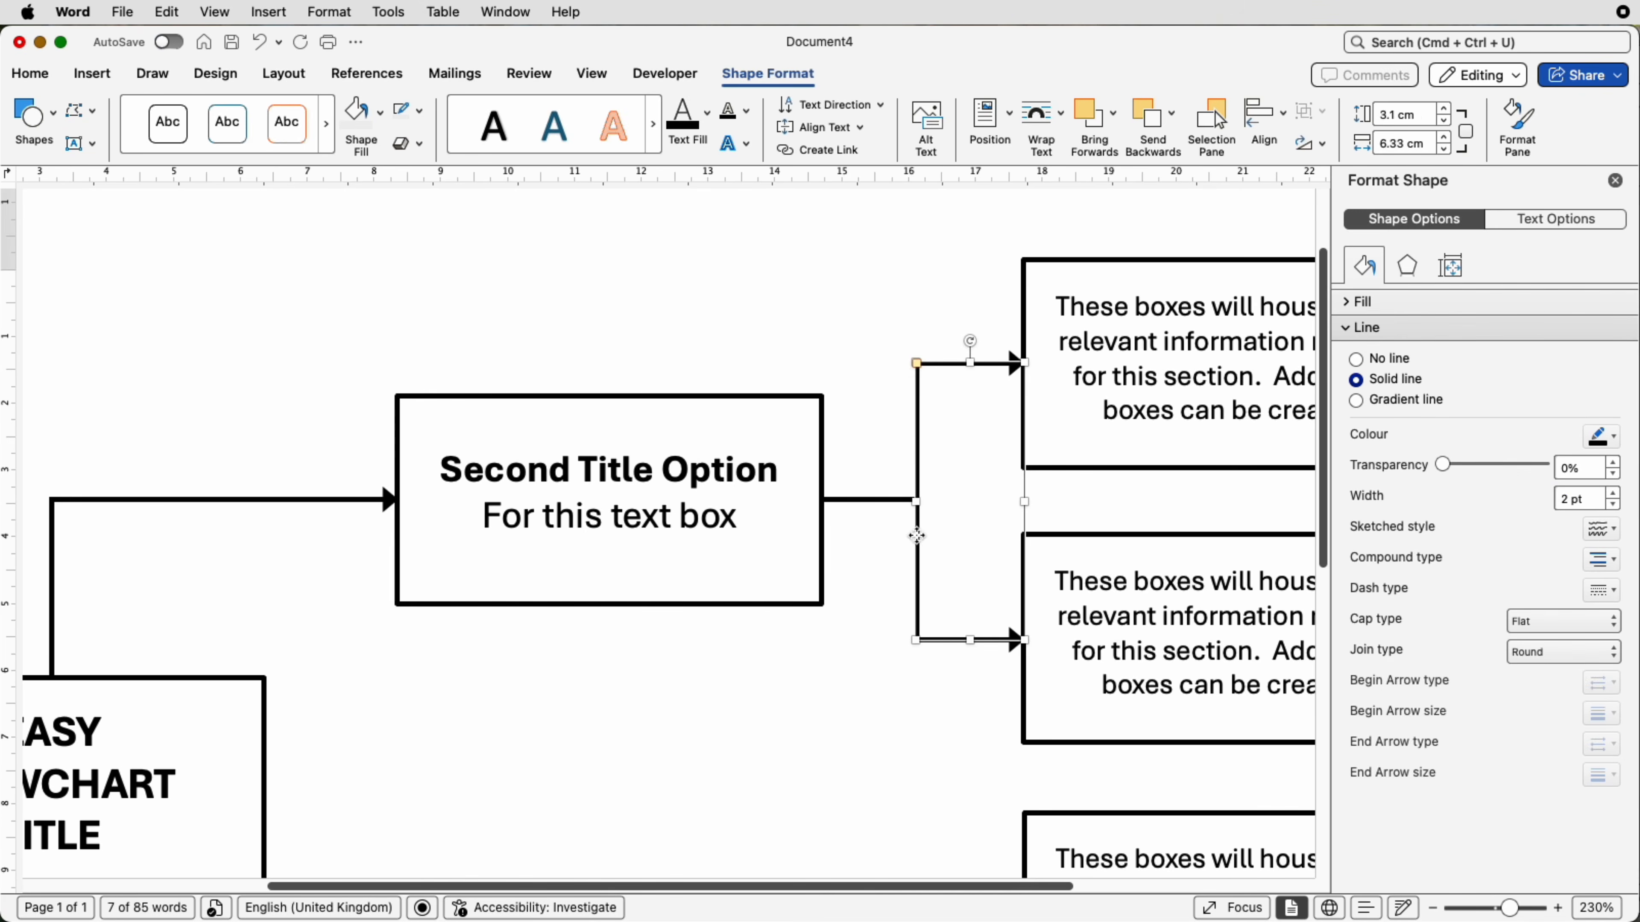
shift+click(875, 500)
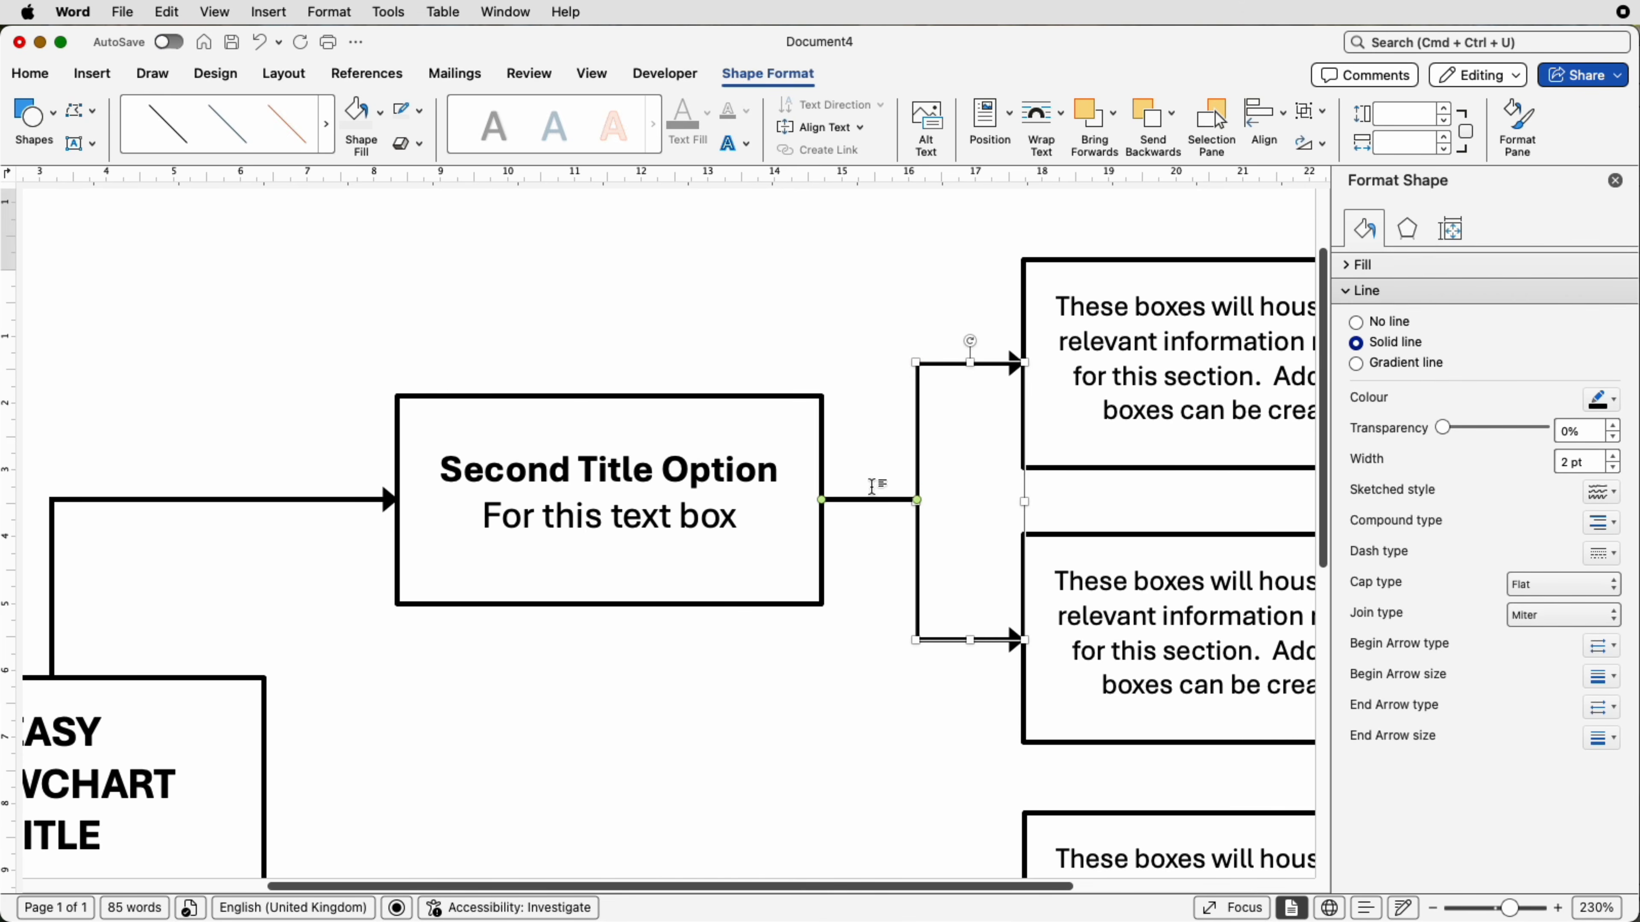
click(1317, 112)
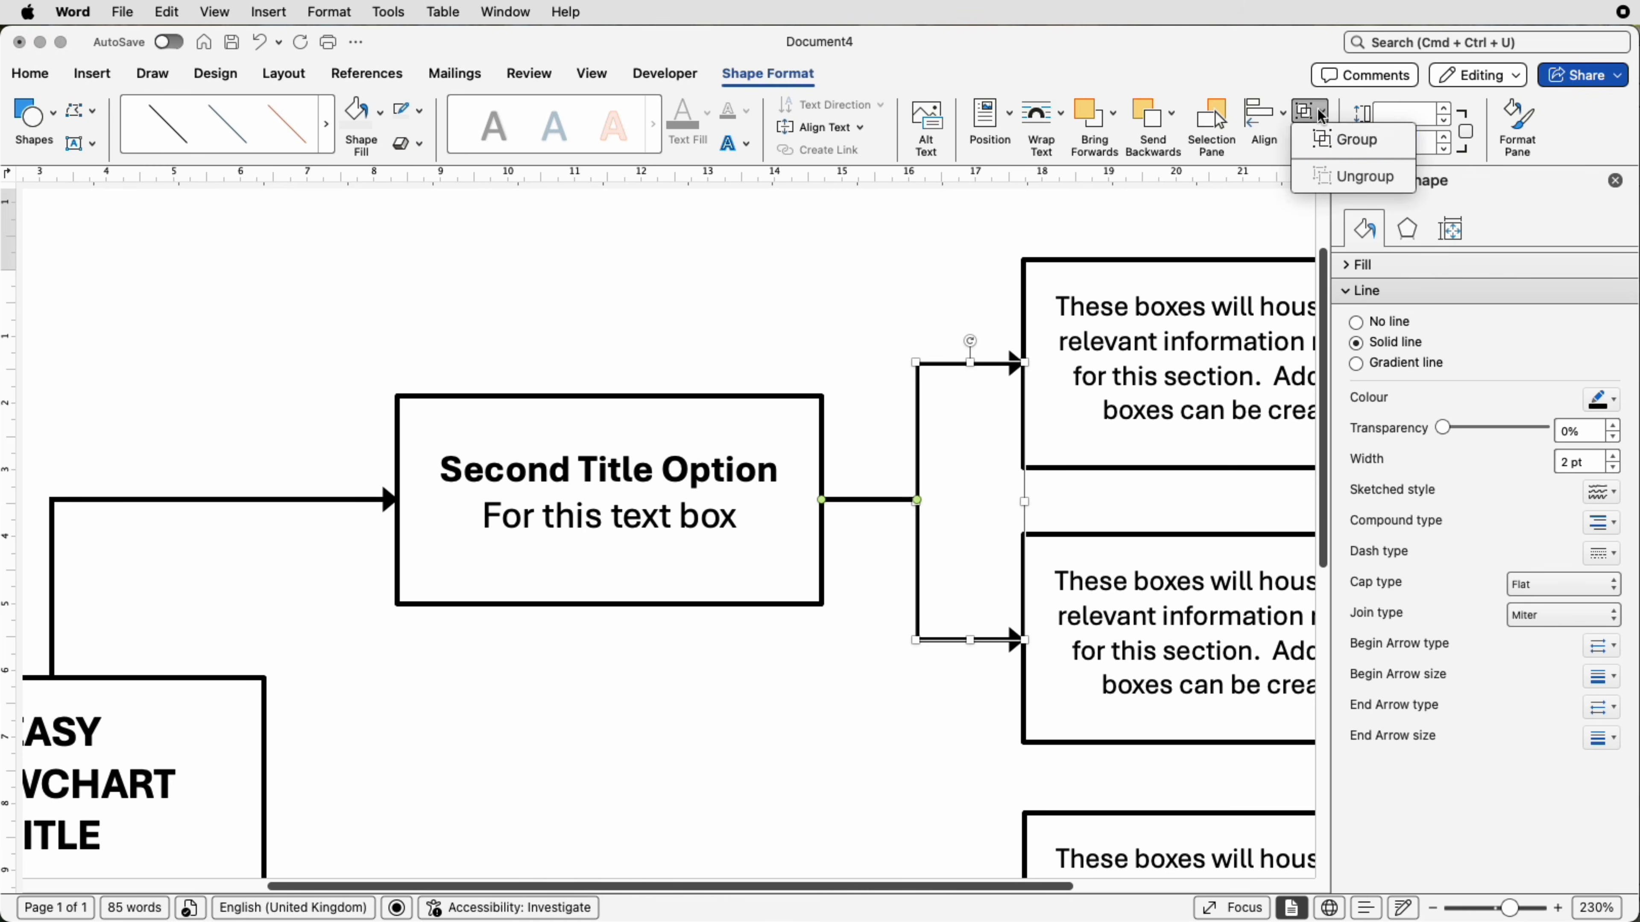
click(1323, 149)
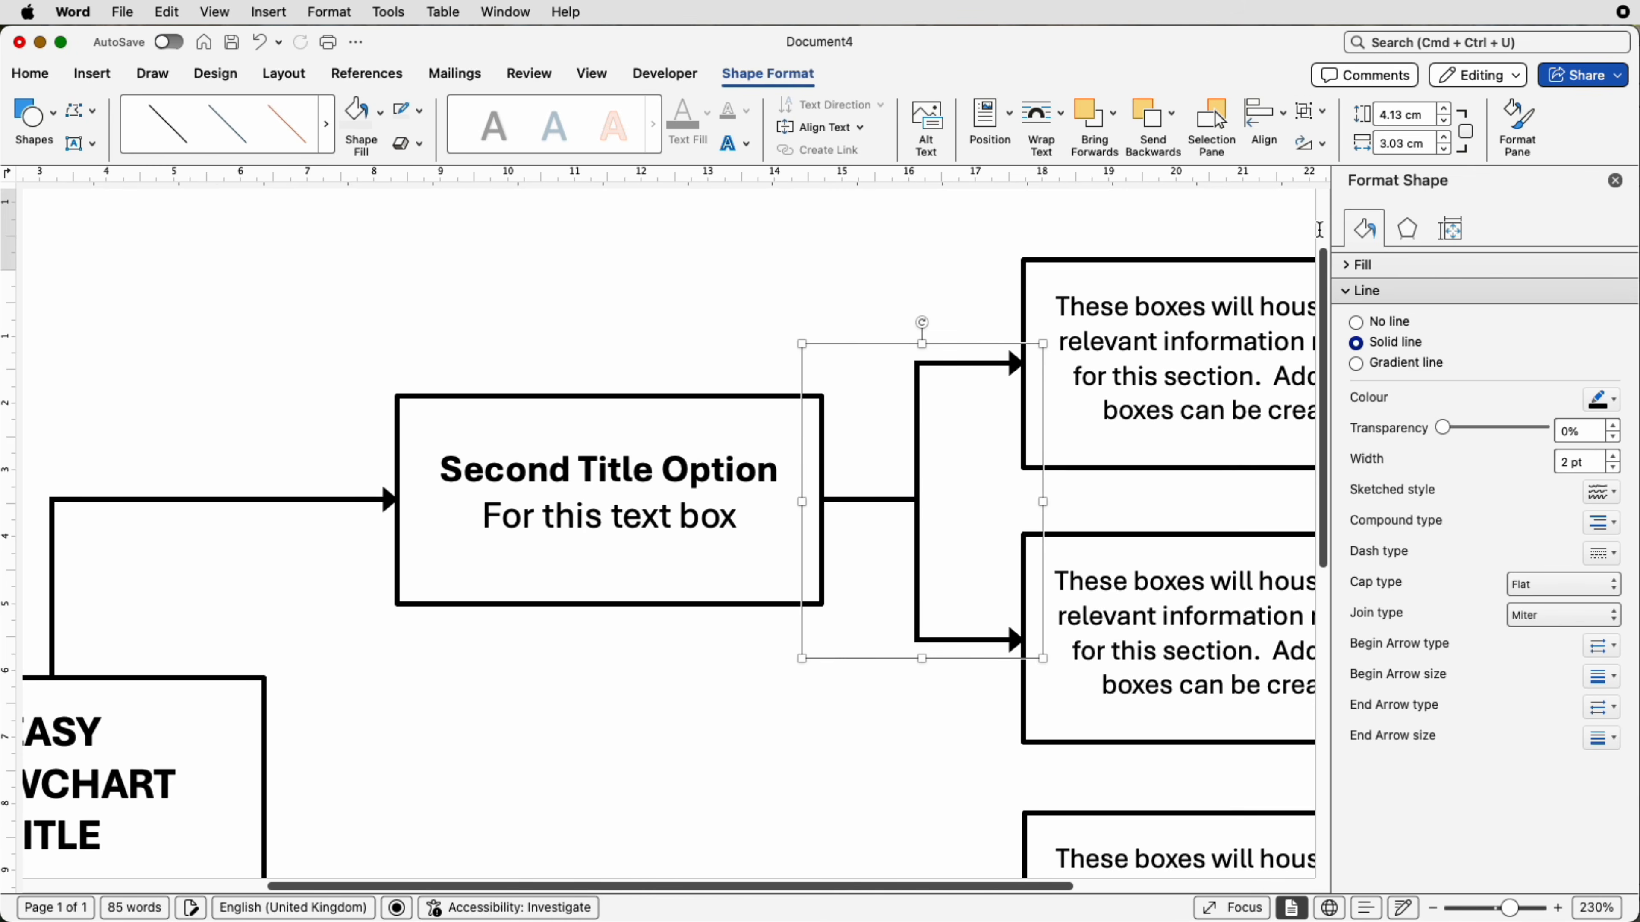
- Place a copy of the grouped connector between the lower Second Title Option box and the two lower information boxes
scroll(1323, 564, down, 10)
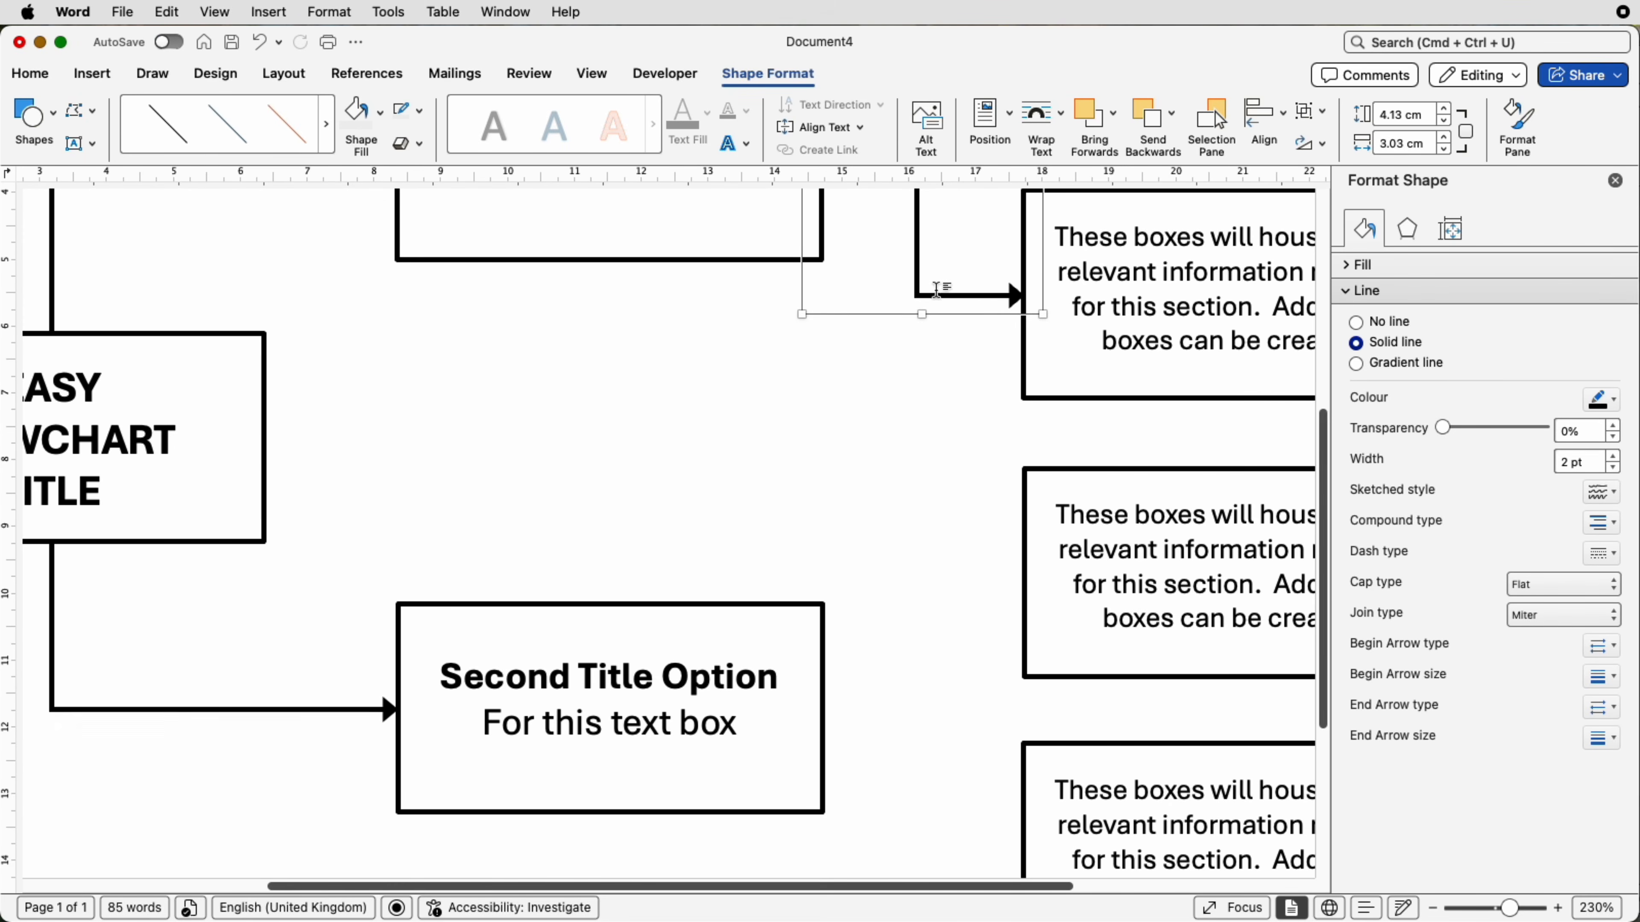
drag(920, 292, 915, 838)
scroll(879, 472, down, 4)
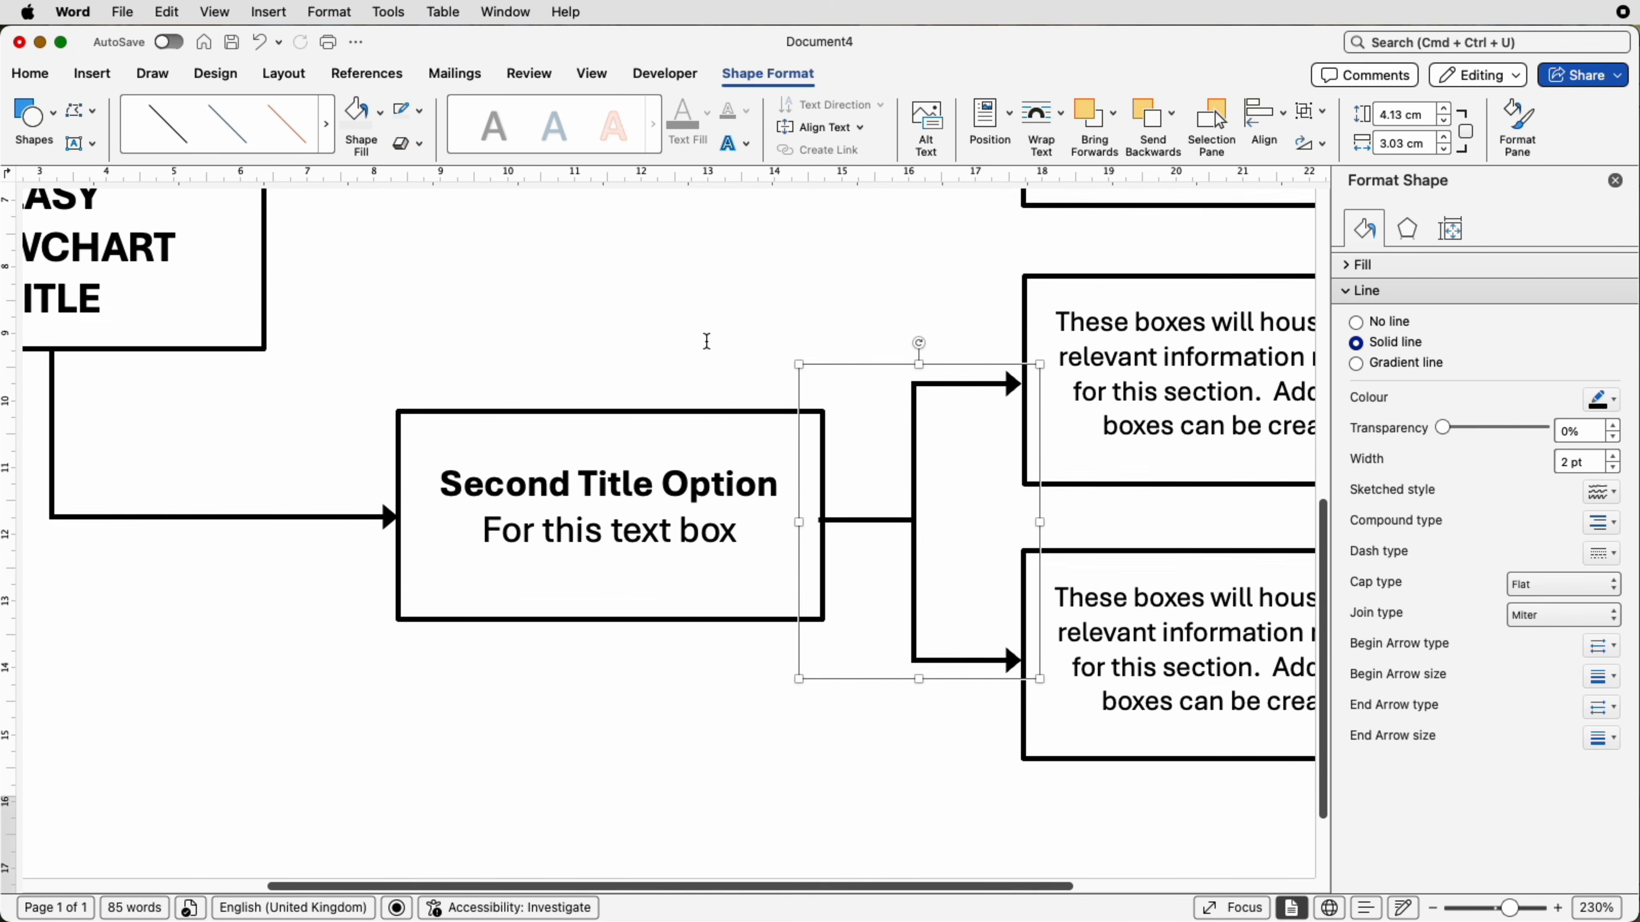
- Nudge the copied connector group until its line meets the middle of the lower Second Title Option box's right edge
click(706, 341)
click(914, 457)
key(Right)
key(Right)
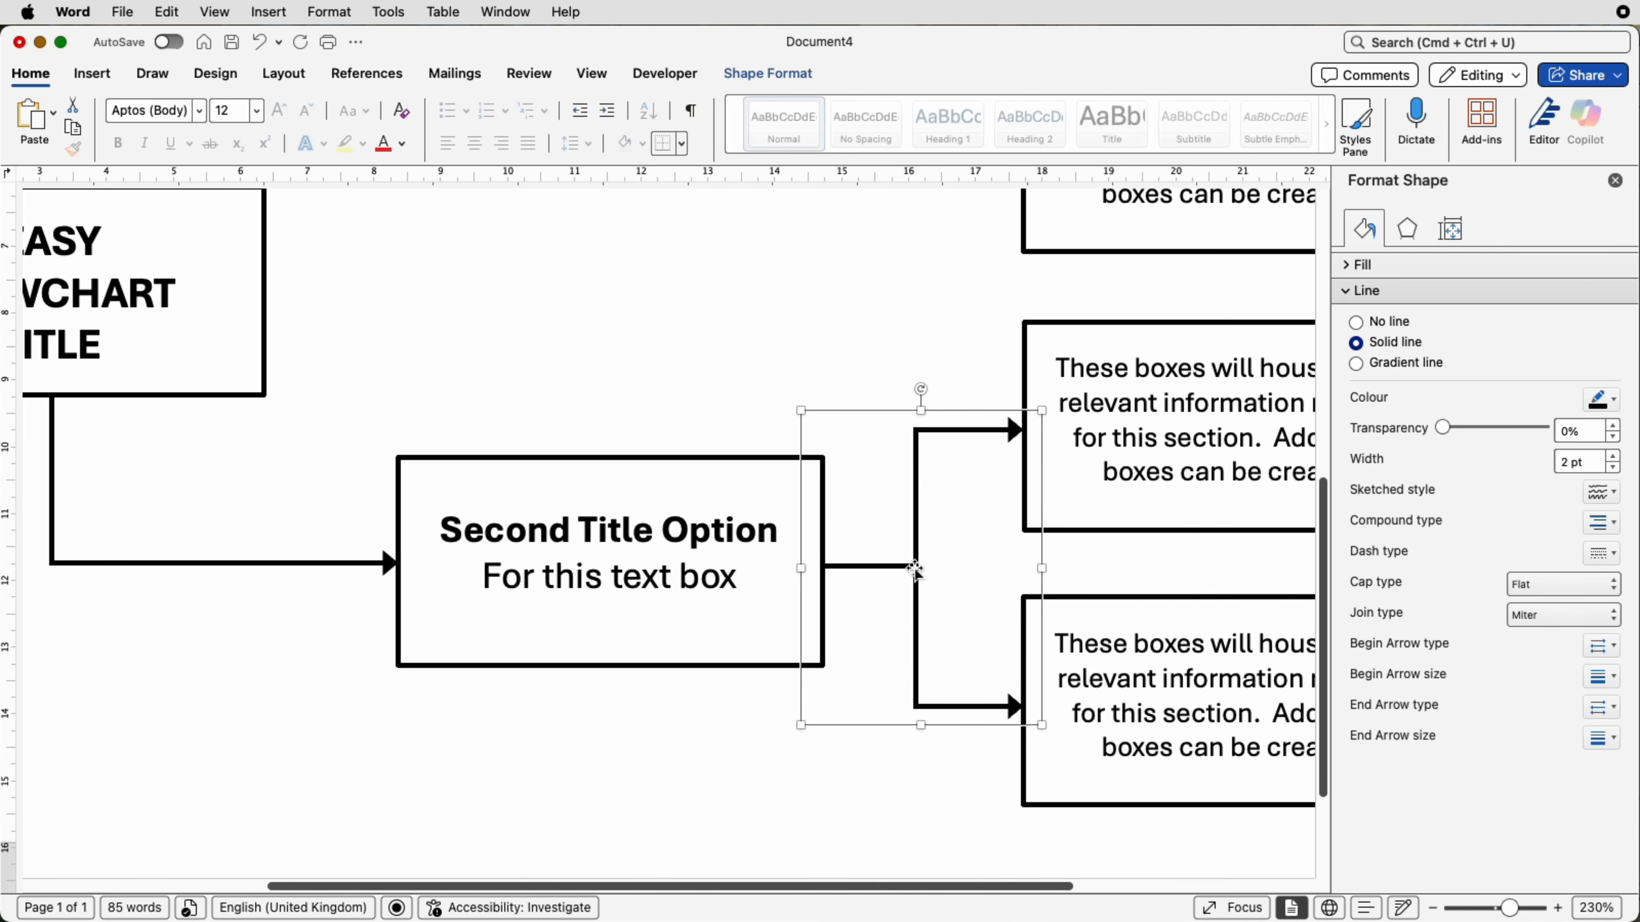
click(1130, 441)
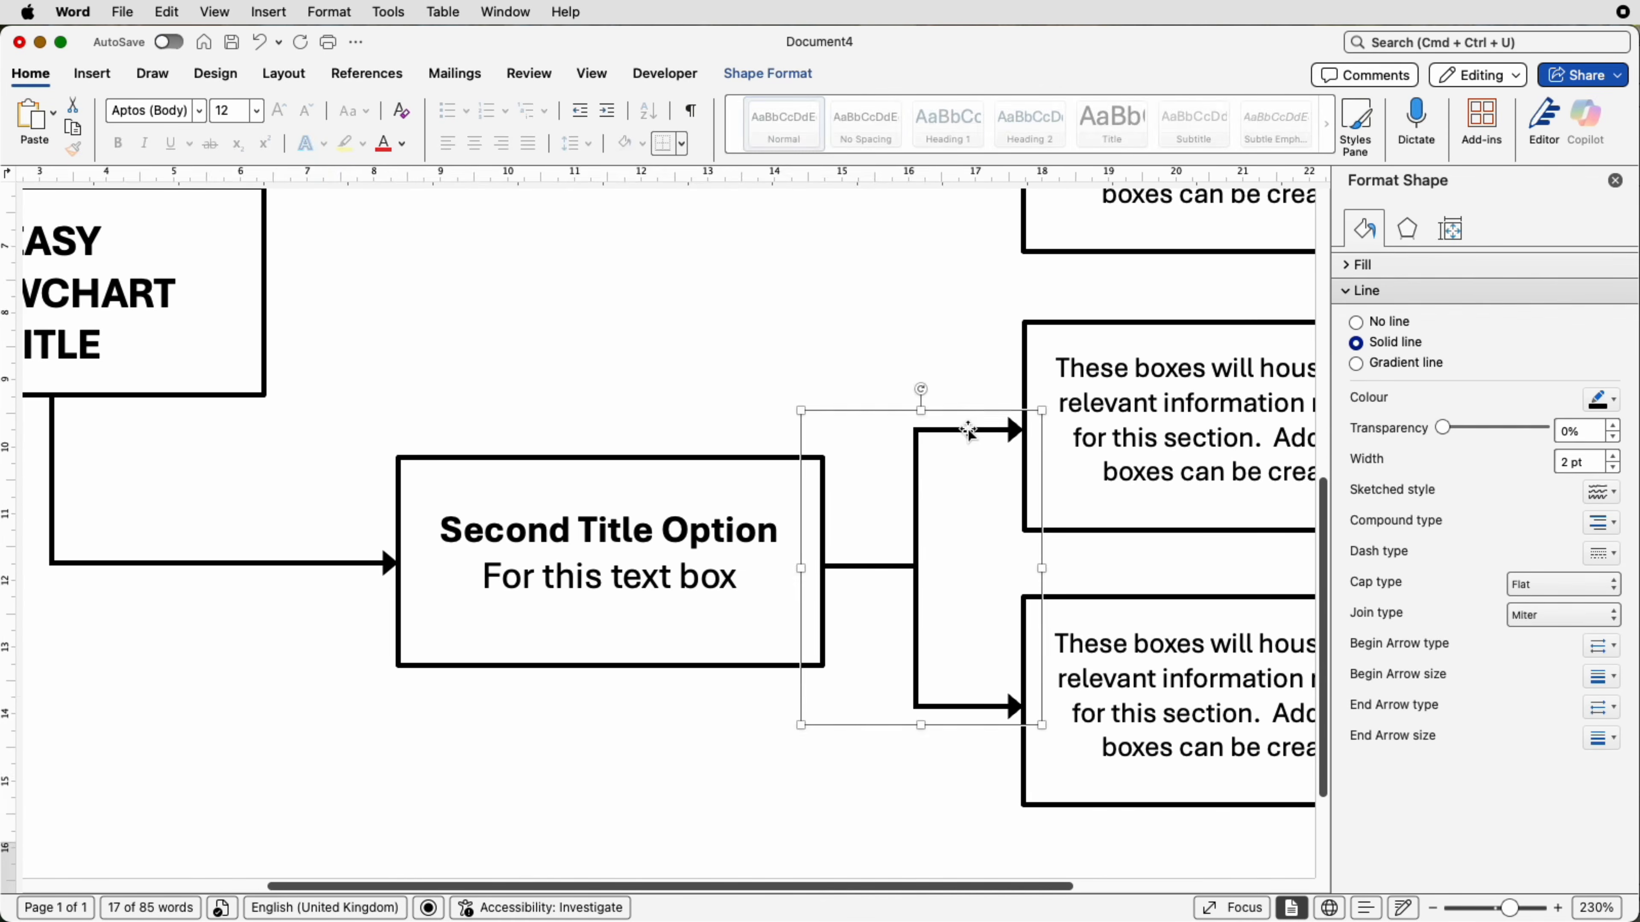
click(807, 590)
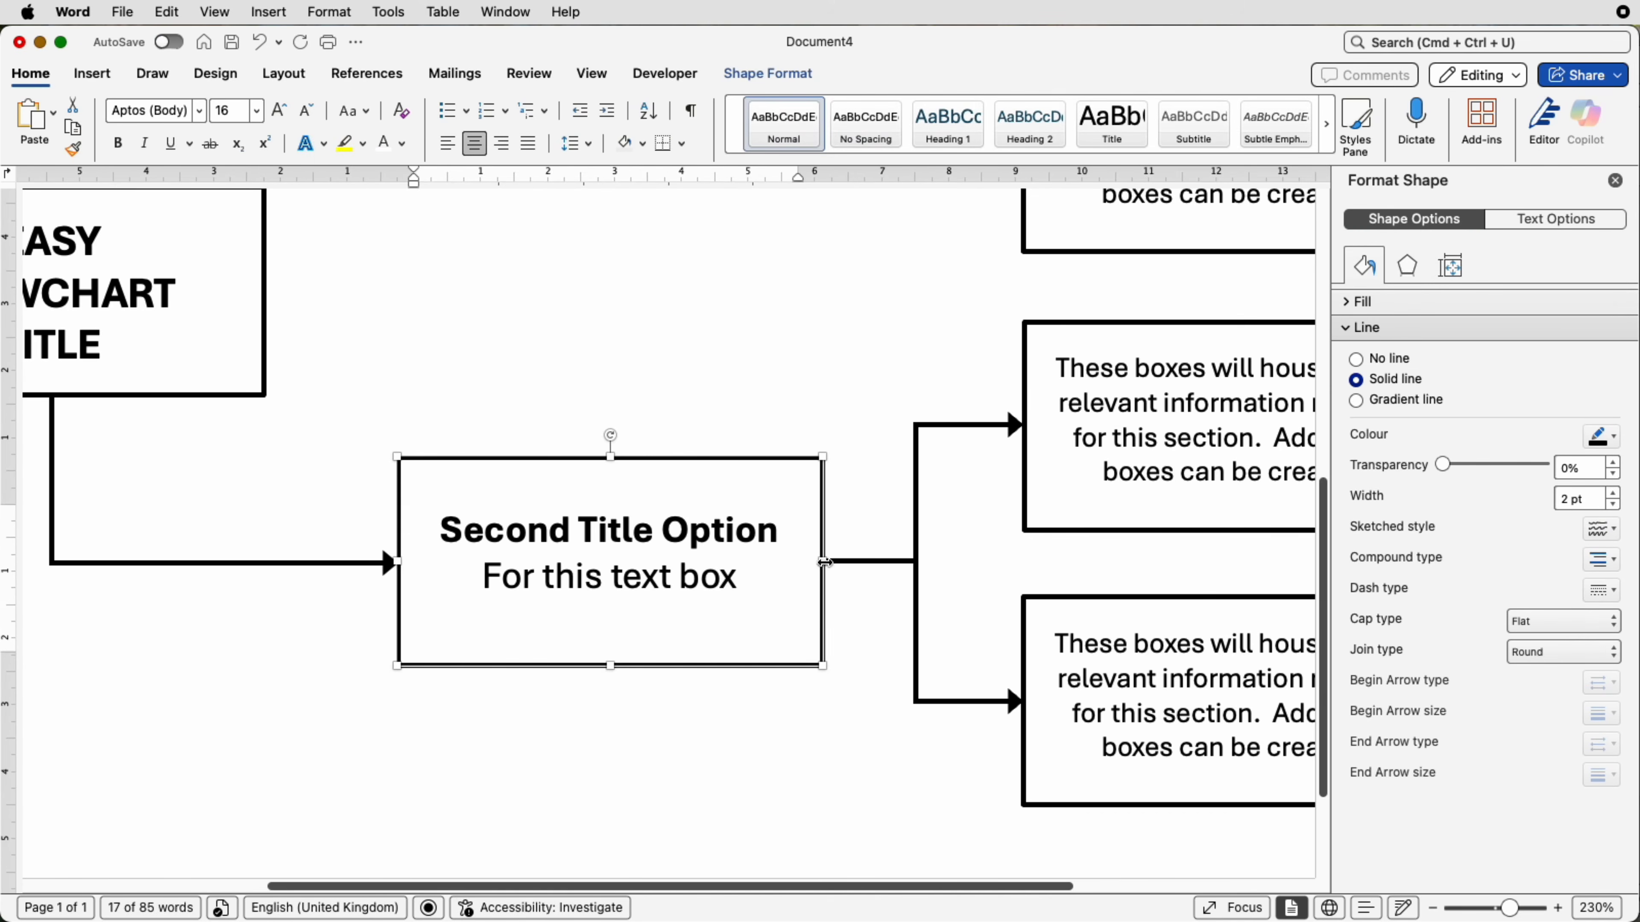
click(846, 760)
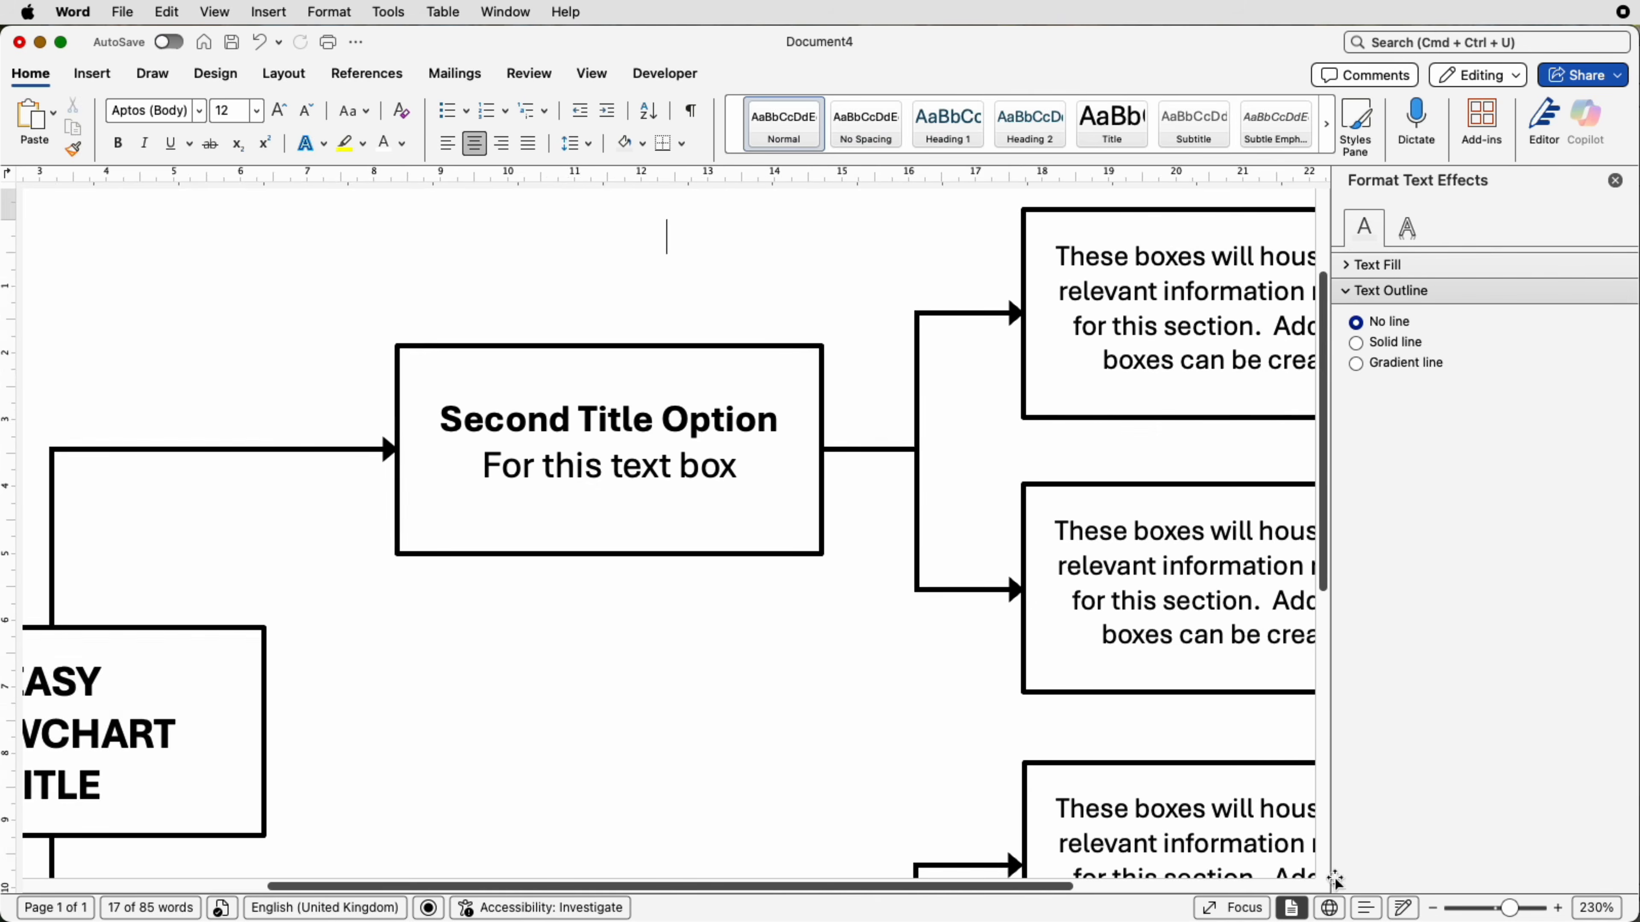
- Select every text box, bracket and connector group of the flowchart and combine them into a single group
click(1491, 908)
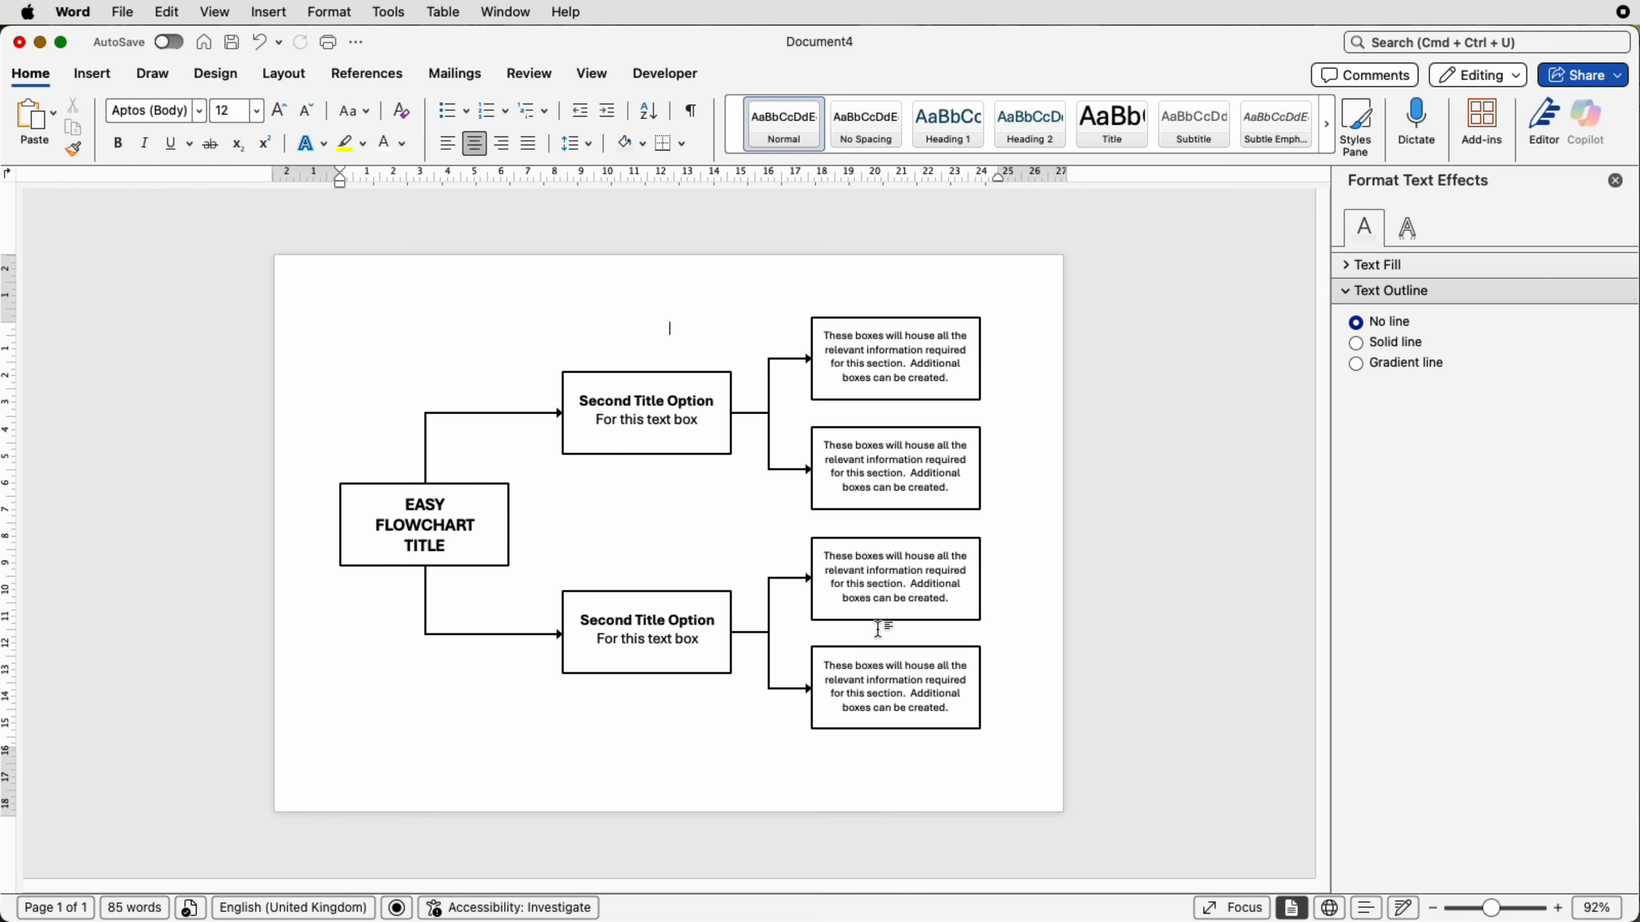
click(917, 397)
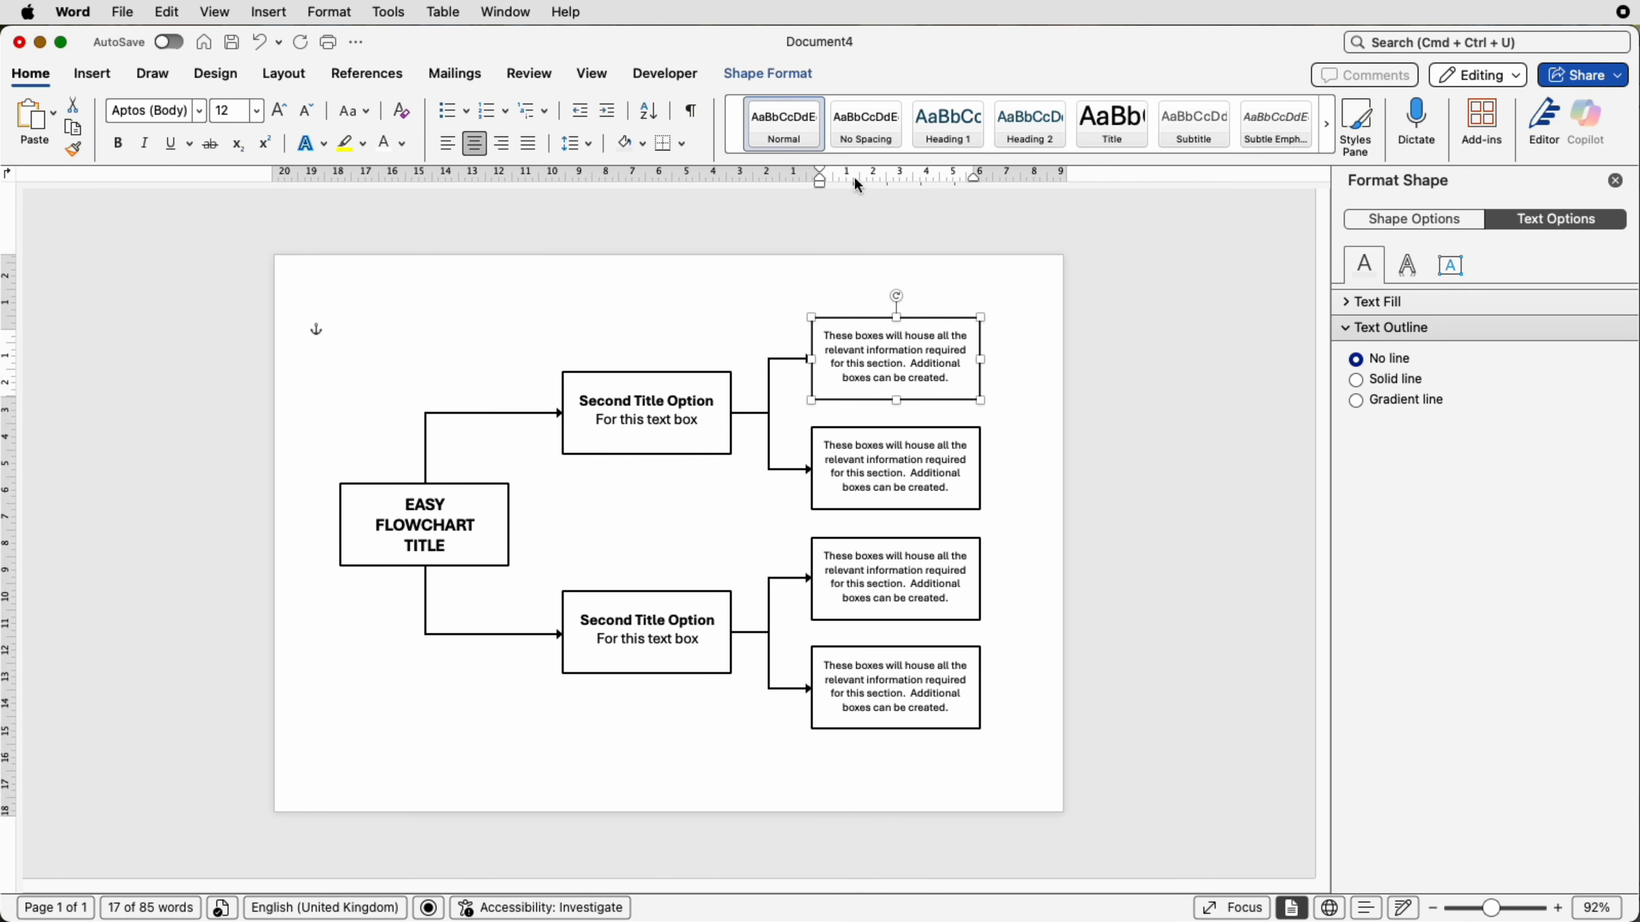
click(793, 71)
click(1214, 134)
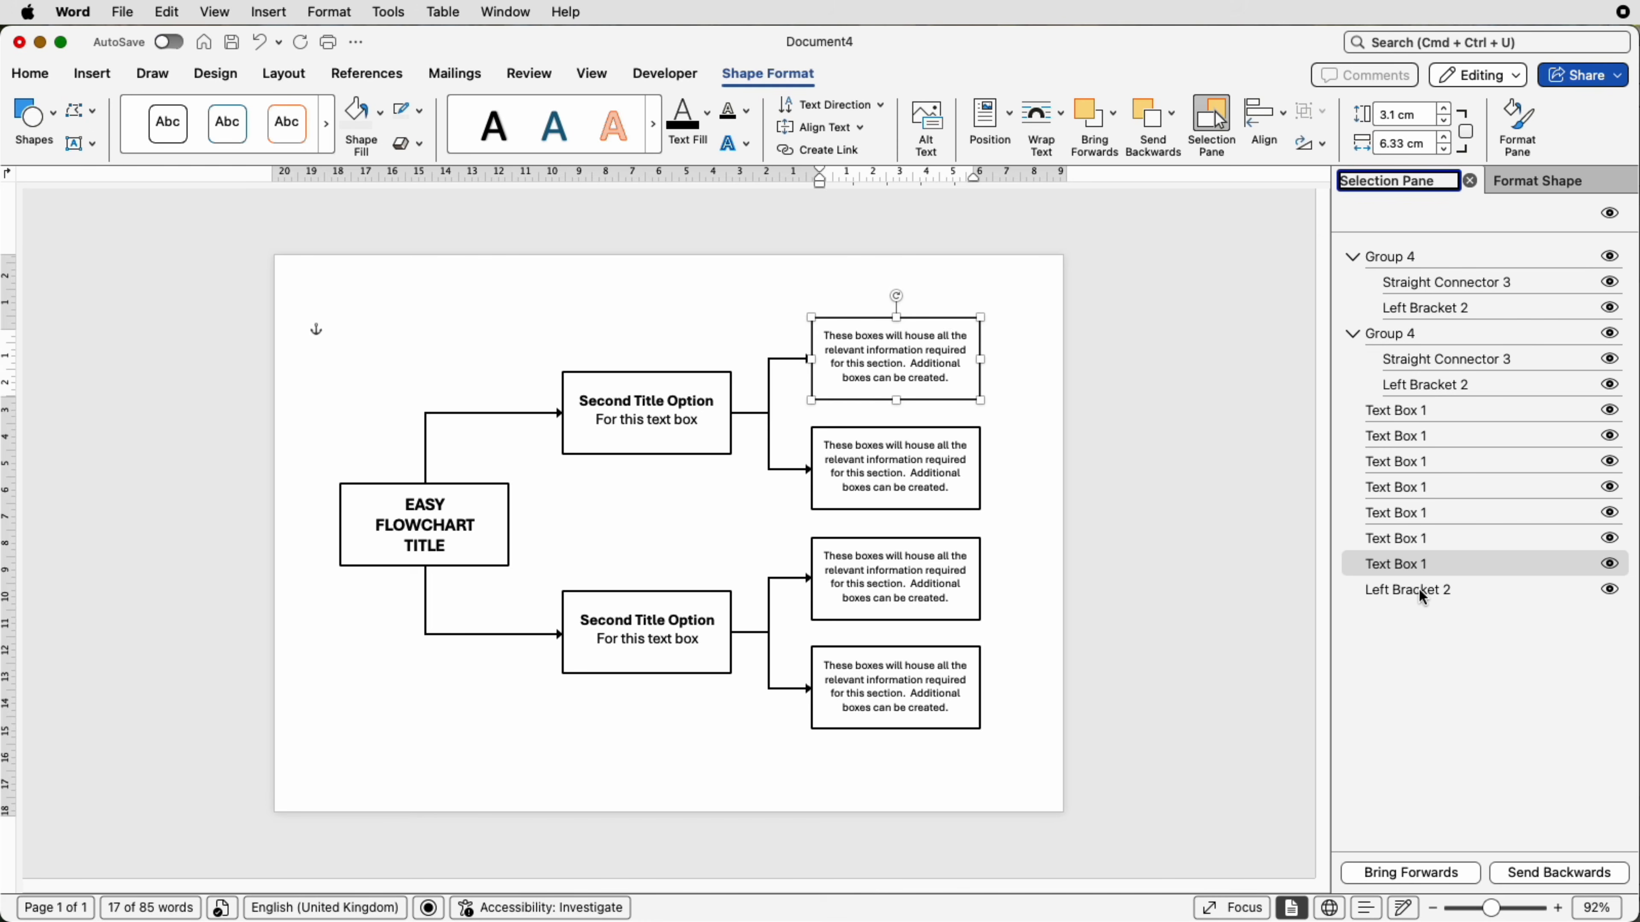
click(1386, 258)
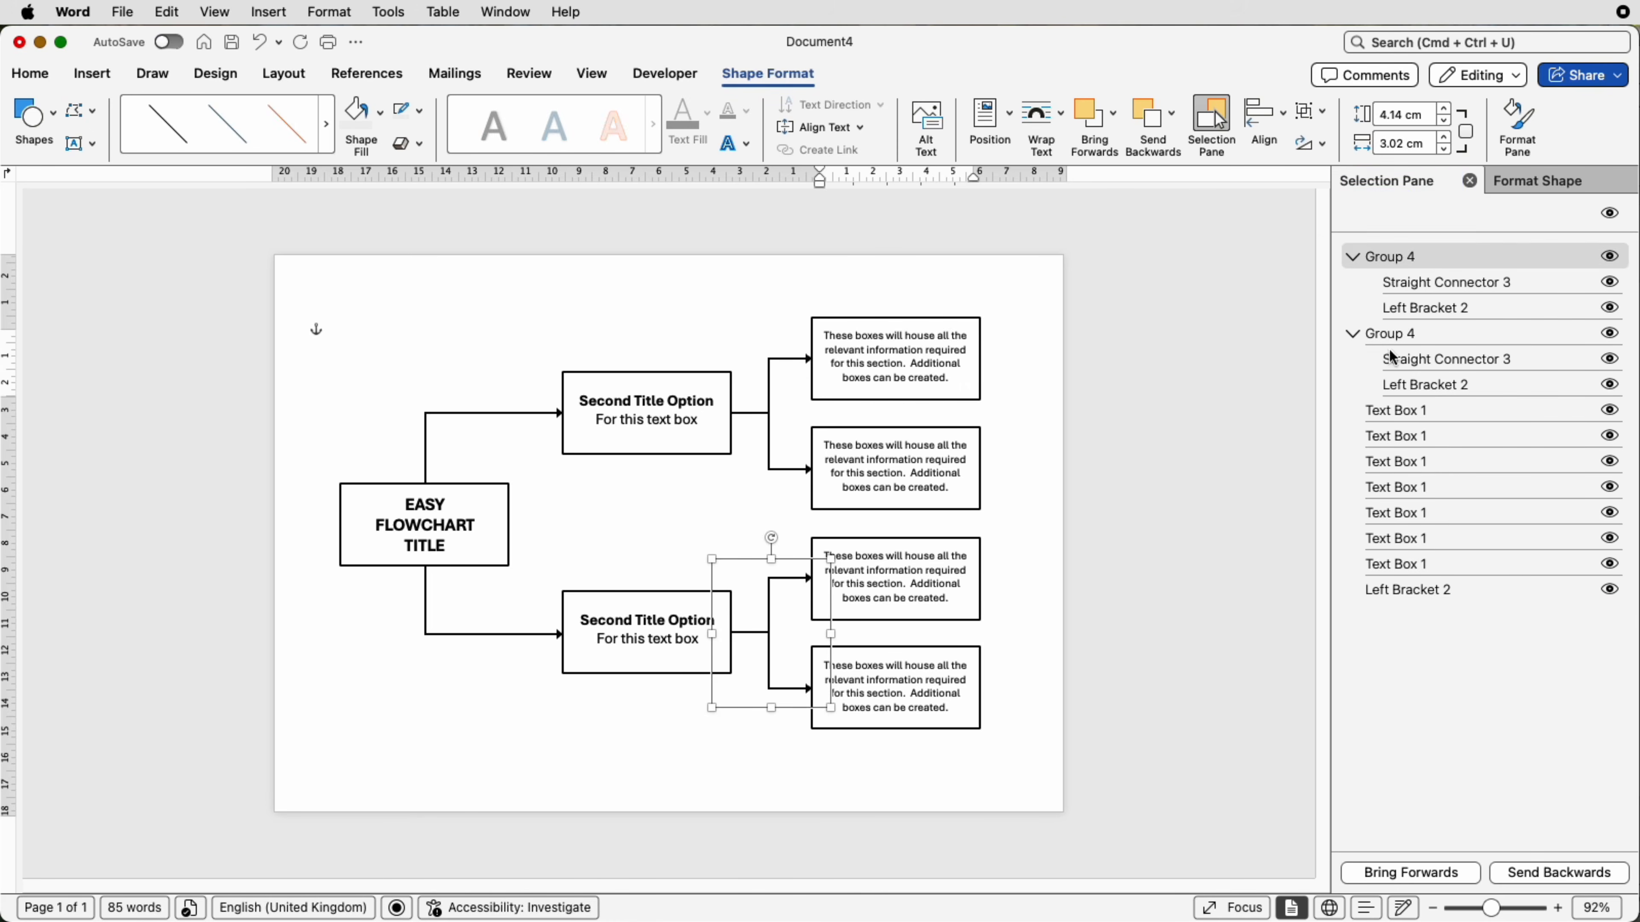
shift+click(1410, 590)
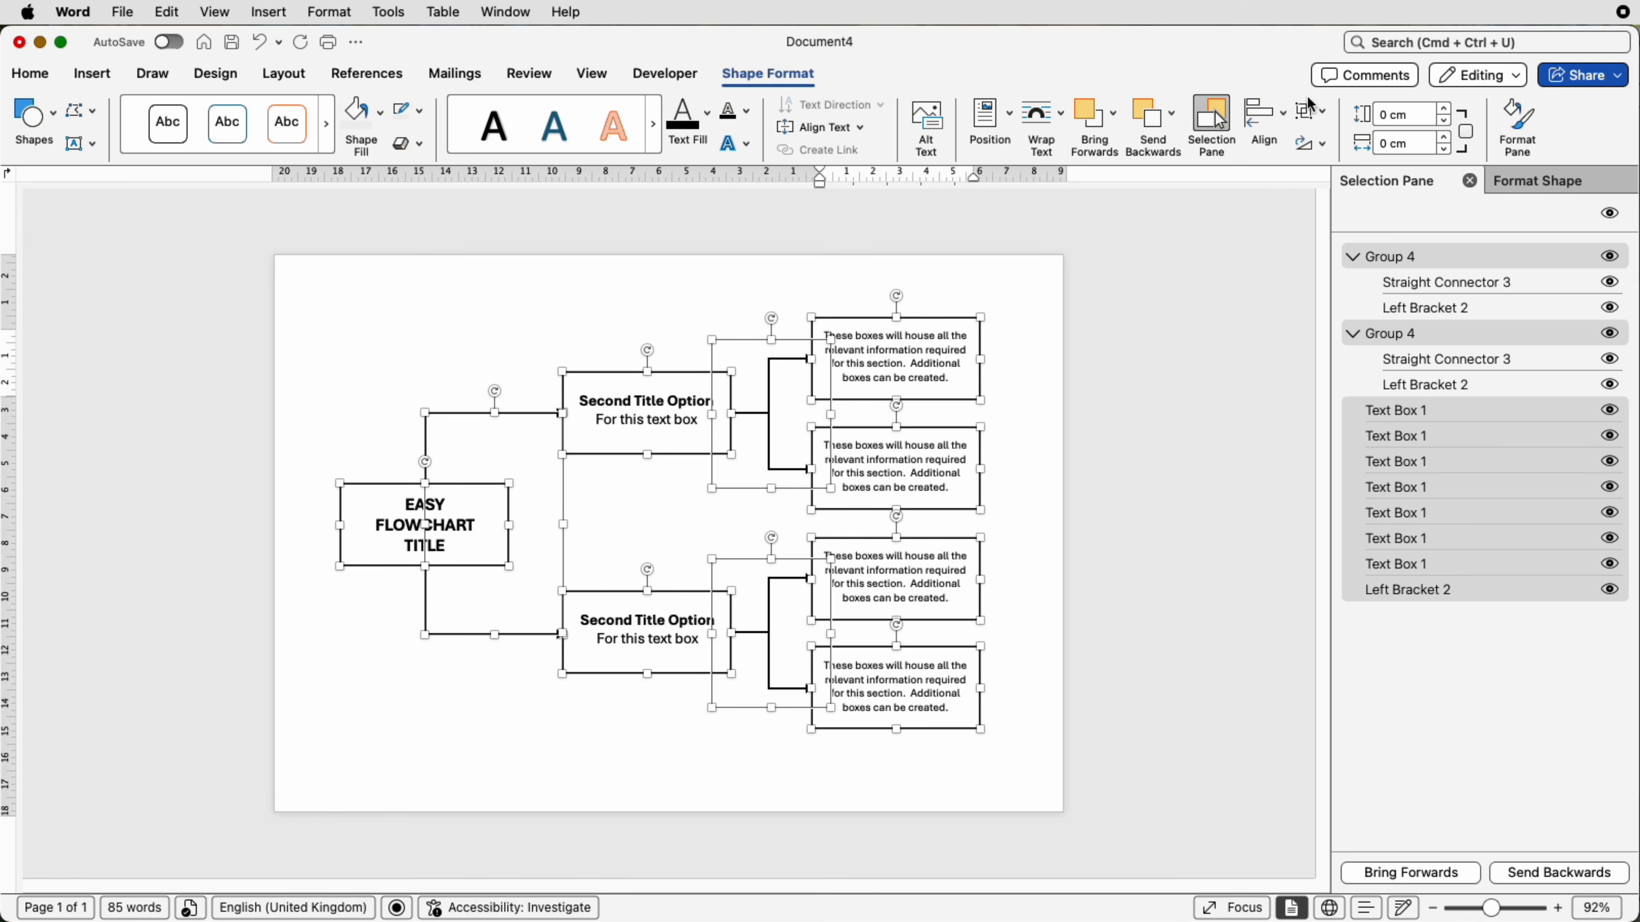
click(1310, 111)
click(1322, 142)
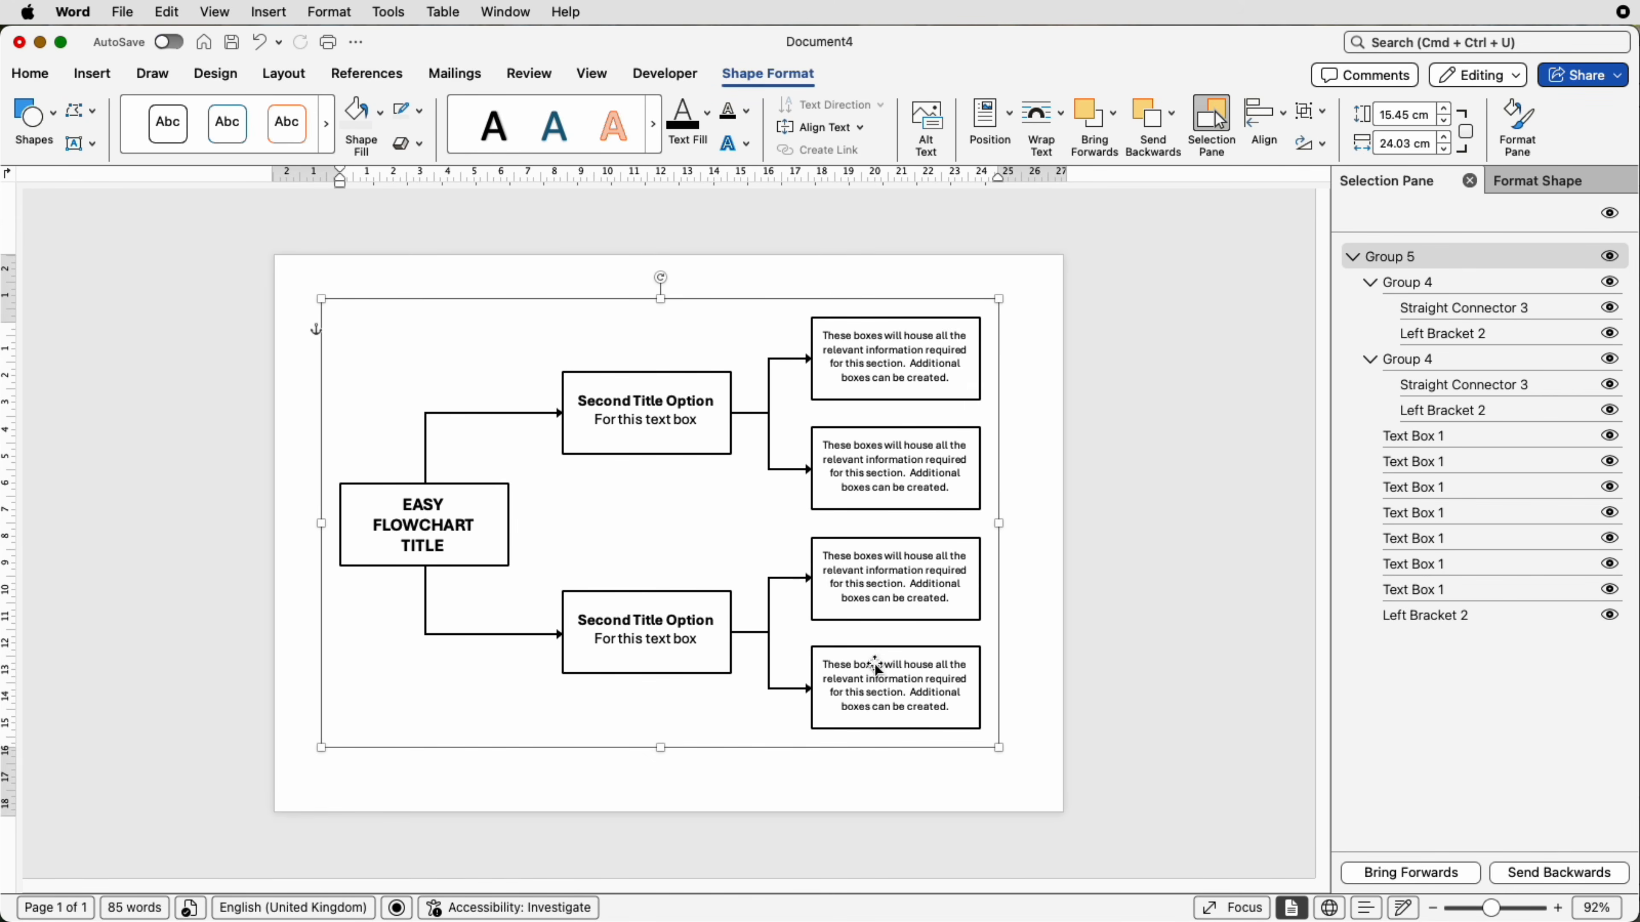
- Align the whole flowchart group to the horizontal centre and vertical middle of the page margins
click(1285, 118)
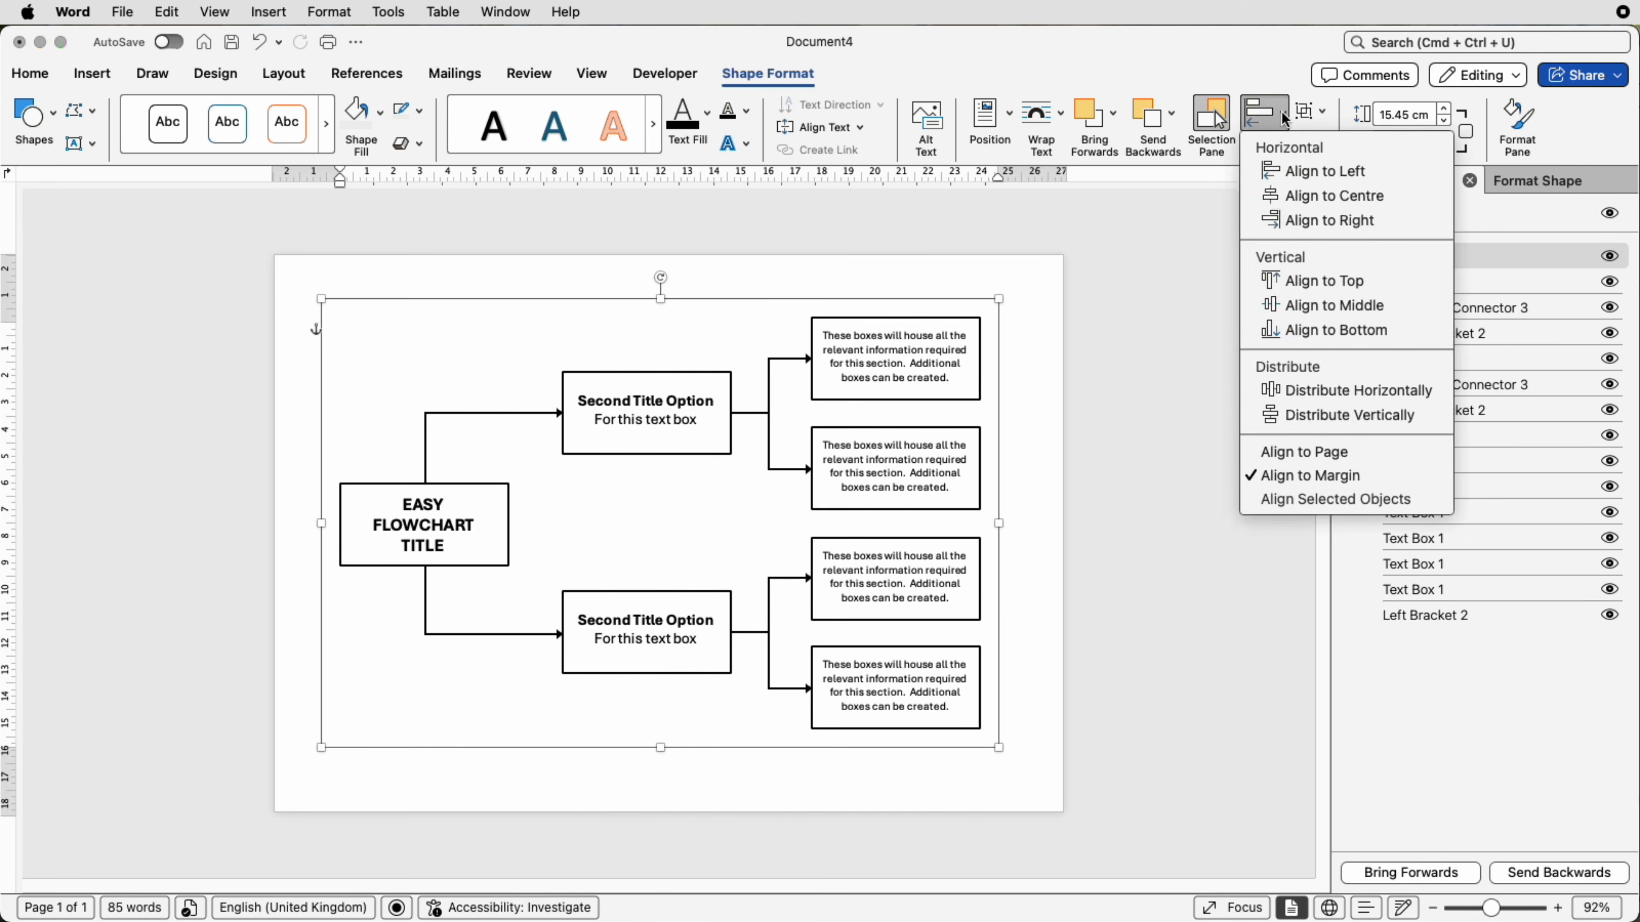
click(1287, 191)
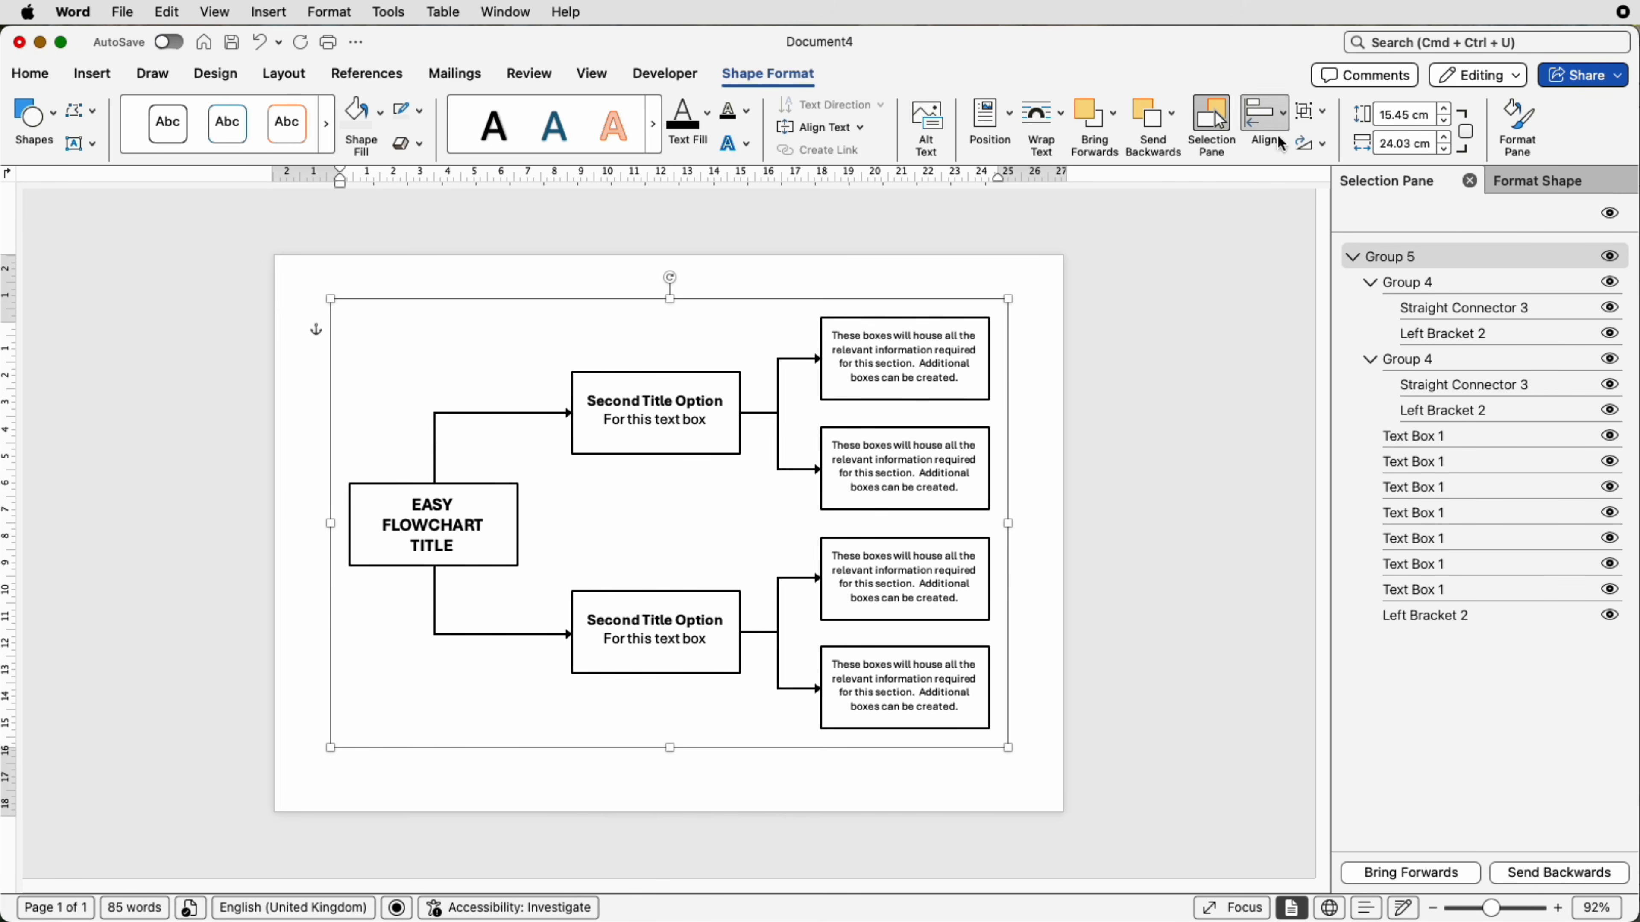
click(1276, 118)
click(1291, 304)
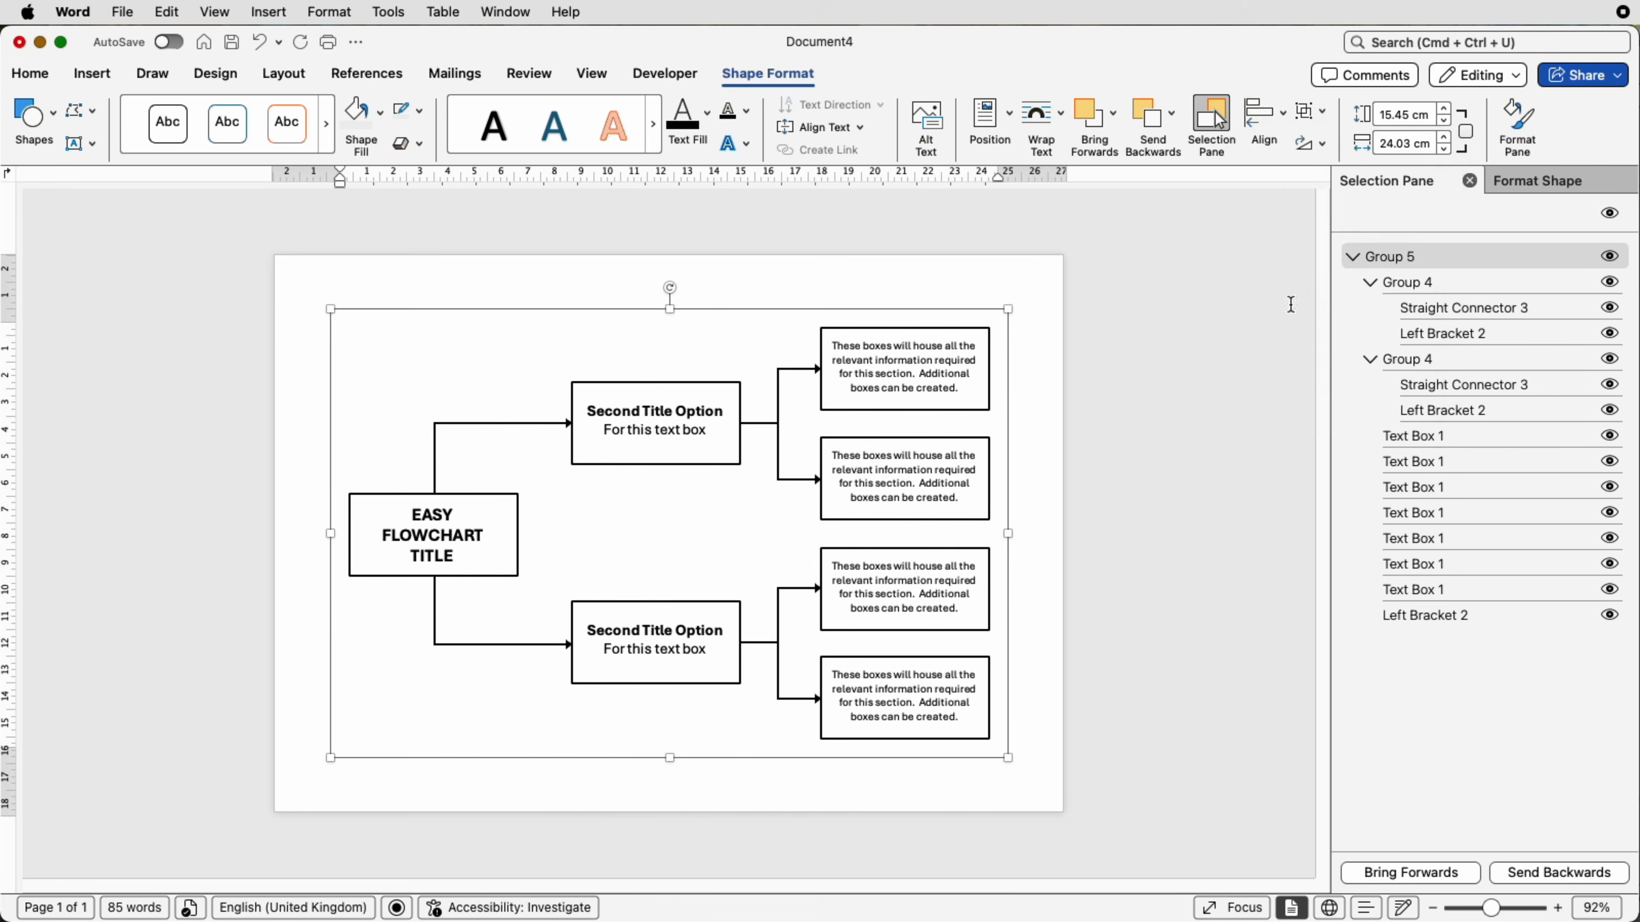
click(1177, 306)
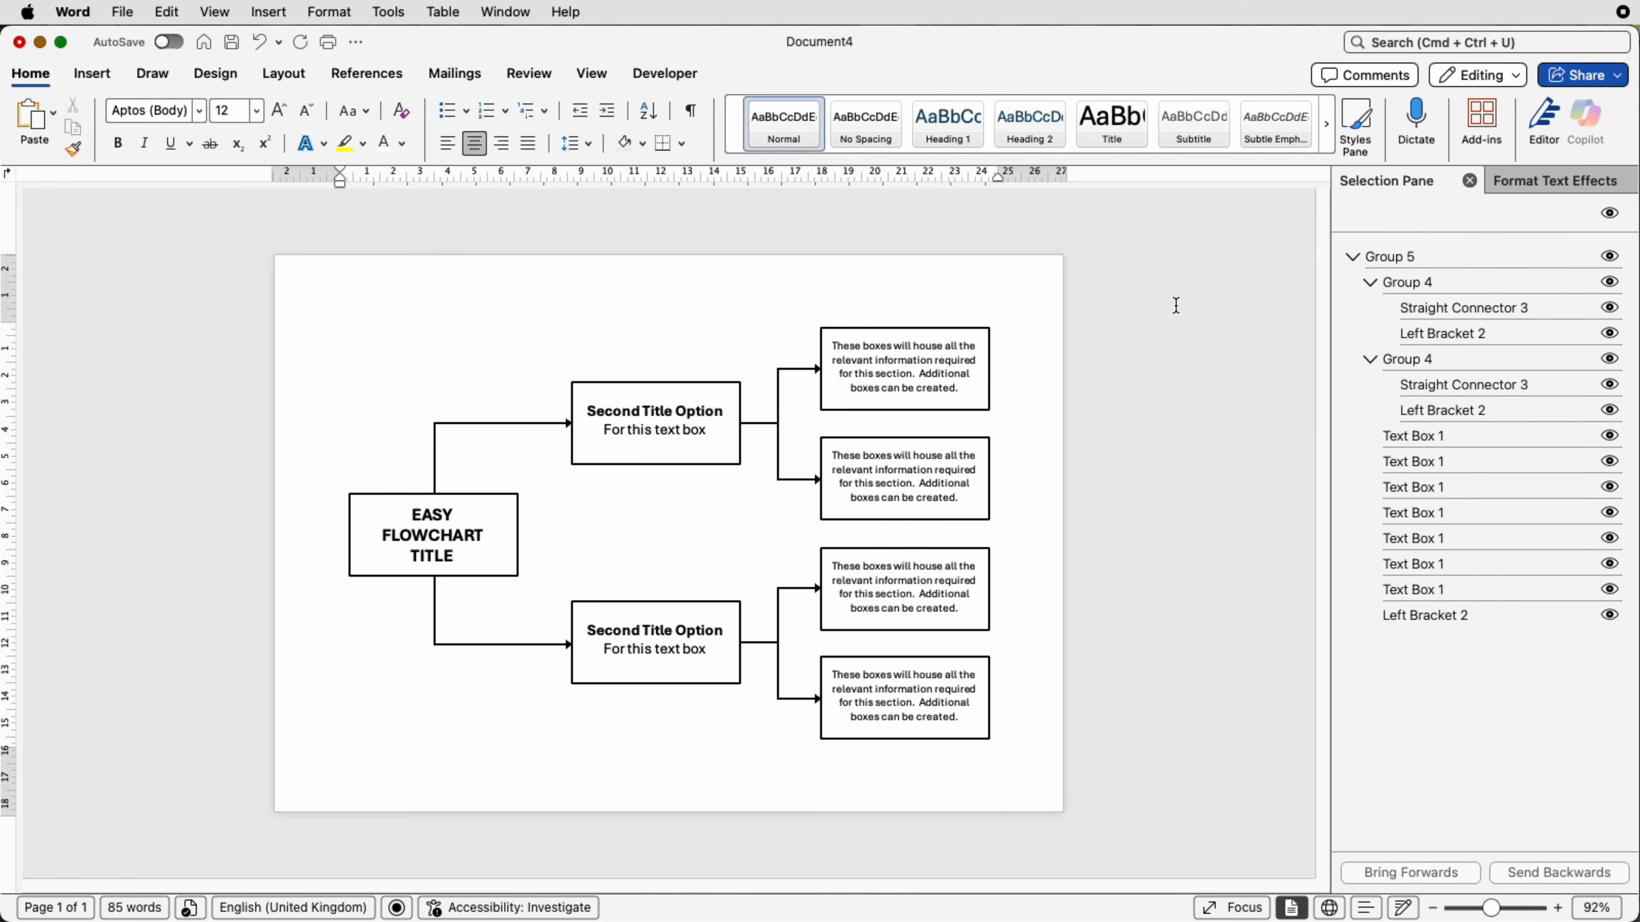